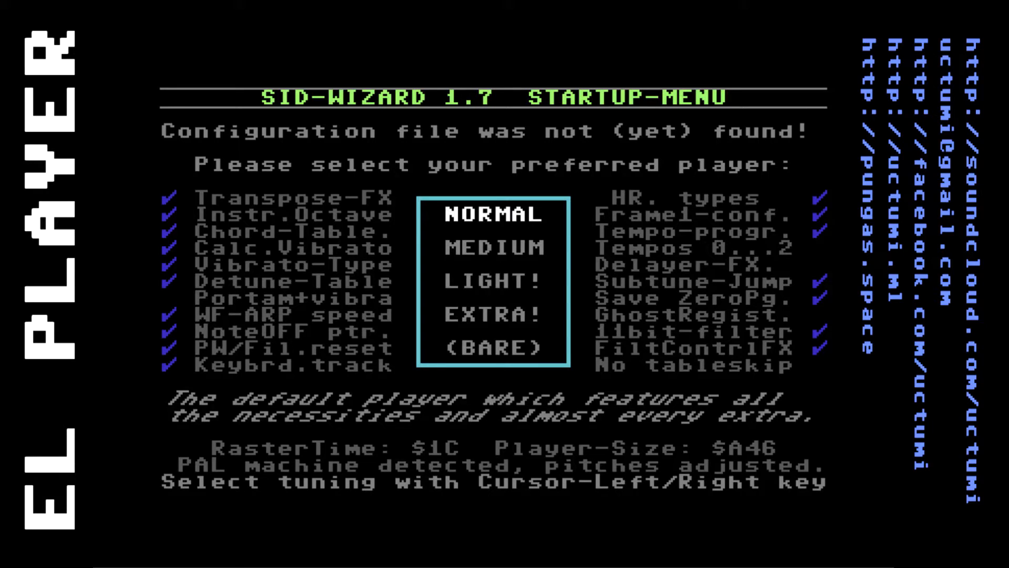
# Browse the available player types in the startup menu and compare their supported features
pyautogui.press('Down')
pyautogui.press('Down')
pyautogui.press('Down')
pyautogui.press('Up')
pyautogui.press('Up')
pyautogui.press('Up')
pyautogui.press('Down')
pyautogui.press('Up')
pyautogui.press('Down')
pyautogui.press('Up')
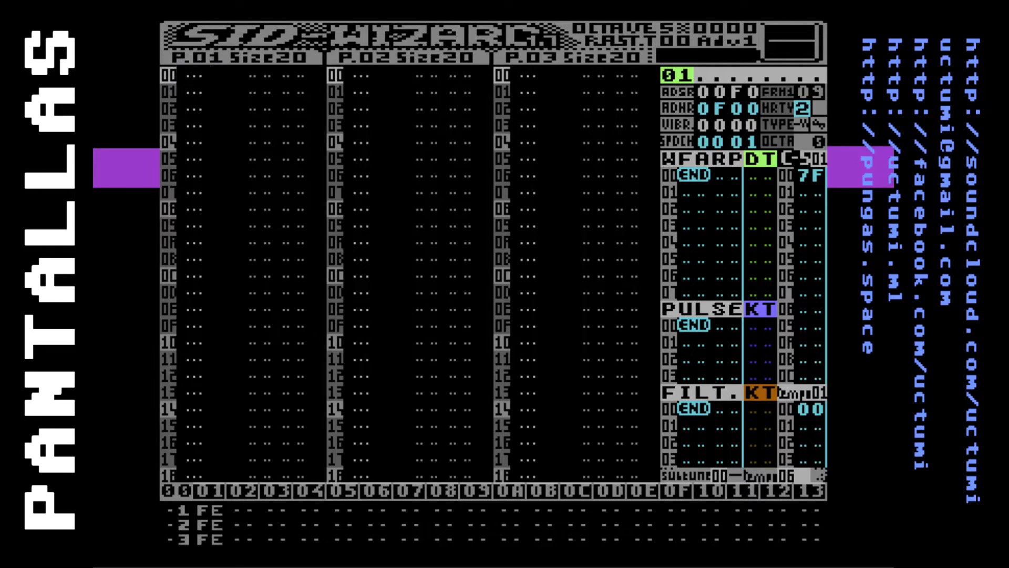
# Examine the note, instrument and effect columns across the three pattern tracks
pyautogui.press('Right')
pyautogui.press('Right')
pyautogui.press('Right')
pyautogui.press('Right')
pyautogui.press('Right')
pyautogui.press('Right')
pyautogui.press('Right')
pyautogui.press('Right')
pyautogui.press('Right')
pyautogui.press('Right')
pyautogui.press('Right')
pyautogui.press('Right')
pyautogui.press('Right')
pyautogui.press('Right')
pyautogui.press('Right')
pyautogui.press('Right')
pyautogui.press('Right')
pyautogui.press('Right')
pyautogui.press('Right')
pyautogui.press('Right')
pyautogui.press('Left')
pyautogui.press('Left')
pyautogui.press('Left')
pyautogui.press('Left')
pyautogui.press('Left')
pyautogui.press('Left')
pyautogui.press('Left')
pyautogui.press('Left')
pyautogui.press('Left')
pyautogui.press('Left')
pyautogui.press('Left')
pyautogui.press('Left')
pyautogui.press('Left')
pyautogui.press('Left')
pyautogui.press('Left')
pyautogui.press('Left')
pyautogui.press('Left')
pyautogui.press('Left')
pyautogui.press('Left')
pyautogui.press('Left')
pyautogui.press('Right')
pyautogui.press('Right')
pyautogui.press('Right')
pyautogui.press('Right')
pyautogui.press('Right')
pyautogui.press('Right')
pyautogui.press('Right')
pyautogui.press('Right')
pyautogui.press('Right')
pyautogui.press('Right')
pyautogui.press('Right')
pyautogui.press('Right')
pyautogui.press('Right')
pyautogui.press('Right')
pyautogui.press('Right')
pyautogui.press('Right')
pyautogui.press('Right')
pyautogui.press('Right')
pyautogui.press('Left')
pyautogui.press('Left')
pyautogui.press('Left')
pyautogui.press('Left')
pyautogui.press('Left')
pyautogui.press('Left')
pyautogui.press('Left')
pyautogui.press('Left')
pyautogui.press('Left')
pyautogui.press('Left')
# Look through the first track's rows down to the pattern end marker and return to row 00
pyautogui.press('Down')
pyautogui.press('Down')
pyautogui.press('Down')
pyautogui.press('Down')
pyautogui.press('Down')
pyautogui.press('Down')
pyautogui.press('Down')
pyautogui.press('Down')
pyautogui.press('Down')
pyautogui.press('Down')
pyautogui.press('Down')
pyautogui.press('Down')
pyautogui.press('Down')
pyautogui.press('Down')
pyautogui.press('Down')
pyautogui.press('Down')
pyautogui.press('Down')
pyautogui.press('Down')
pyautogui.press('Down')
pyautogui.press('Down')
pyautogui.press('Down')
pyautogui.press('Down')
pyautogui.press('Down')
pyautogui.press('Down')
pyautogui.press('Down')
pyautogui.press('Down')
pyautogui.press('Down')
pyautogui.press('Down')
pyautogui.press('Down')
pyautogui.press('Down')
pyautogui.press('Down')
pyautogui.press('Down')
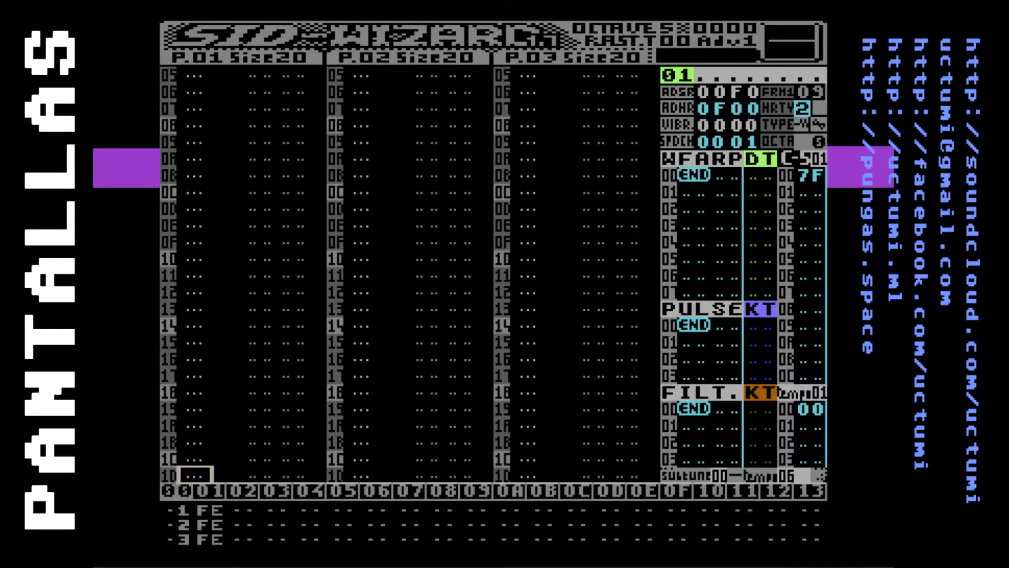
pyautogui.press('Up')
pyautogui.press('Up')
pyautogui.press('Up')
pyautogui.press('Up')
pyautogui.press('Up')
pyautogui.press('Up')
pyautogui.press('Up')
pyautogui.press('Up')
pyautogui.press('Up')
pyautogui.press('Up')
pyautogui.press('Up')
pyautogui.press('Up')
pyautogui.press('Up')
pyautogui.press('Up')
pyautogui.press('Down')
pyautogui.press('Down')
pyautogui.press('Down')
pyautogui.press('Down')
pyautogui.press('Down')
pyautogui.press('Down')
pyautogui.press('Down')
pyautogui.press('Down')
pyautogui.press('Down')
pyautogui.press('Down')
pyautogui.press('Down')
pyautogui.press('Down')
pyautogui.press('Down')
pyautogui.press('Down')
pyautogui.press('Right')
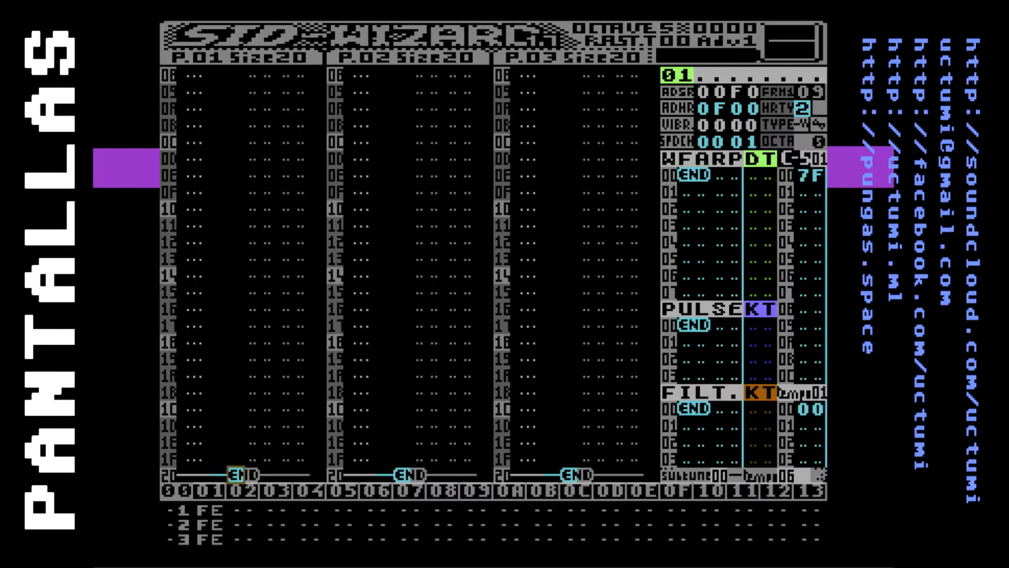
pyautogui.press('Left')
pyautogui.press('Up')
pyautogui.press('Up')
pyautogui.press('Up')
pyautogui.press('Up')
pyautogui.press('Up')
pyautogui.press('Up')
pyautogui.press('Up')
pyautogui.press('Up')
pyautogui.press('Up')
pyautogui.press('Up')
pyautogui.press('Up')
pyautogui.press('Up')
pyautogui.press('Up')
pyautogui.press('Up')
pyautogui.press('Up')
pyautogui.press('Up')
pyautogui.press('Up')
# Review the first track's pattern length once more, checking the columns at the end marker before returning to the first row
pyautogui.press('Up')
pyautogui.press('Up')
pyautogui.press('Up')
pyautogui.press('Up')
pyautogui.press('Up')
pyautogui.press('Up')
pyautogui.press('Up')
pyautogui.press('Up')
pyautogui.press('Up')
pyautogui.press('Up')
pyautogui.press('Up')
pyautogui.press('Up')
pyautogui.press('Up')
pyautogui.press('Up')
pyautogui.press('Up')
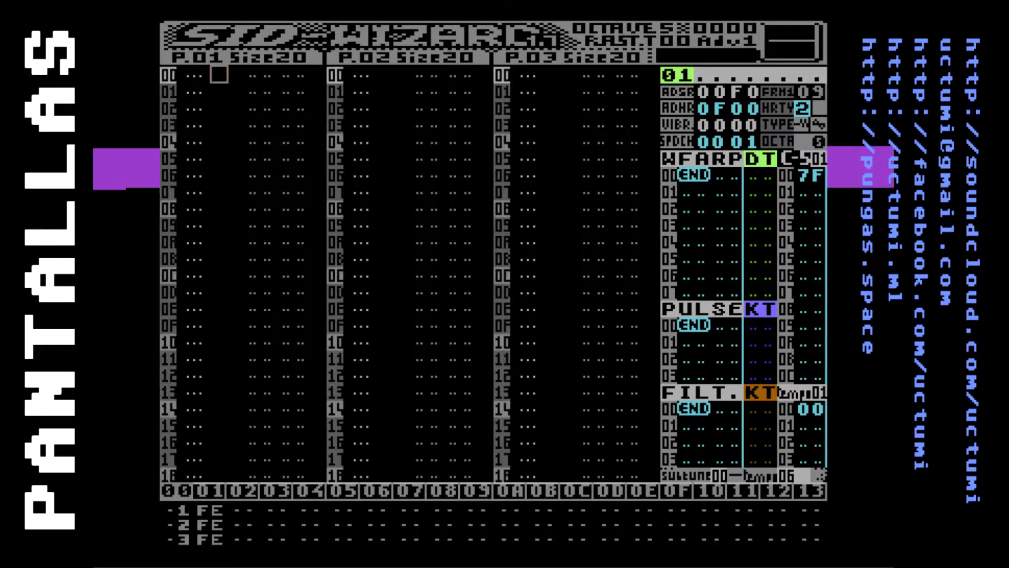
pyautogui.press('Down')
pyautogui.press('Down')
pyautogui.press('Left')
pyautogui.press('Up')
pyautogui.press('Up')
pyautogui.press('Down')
pyautogui.press('Down')
pyautogui.press('Down')
pyautogui.press('Down')
pyautogui.press('Down')
pyautogui.press('Down')
pyautogui.press('Down')
pyautogui.press('Down')
pyautogui.press('Down')
pyautogui.press('Down')
pyautogui.press('Down')
pyautogui.press('Down')
pyautogui.press('Down')
pyautogui.press('Down')
pyautogui.press('Down')
pyautogui.press('Down')
pyautogui.press('Down')
pyautogui.press('Down')
pyautogui.press('Down')
pyautogui.press('Down')
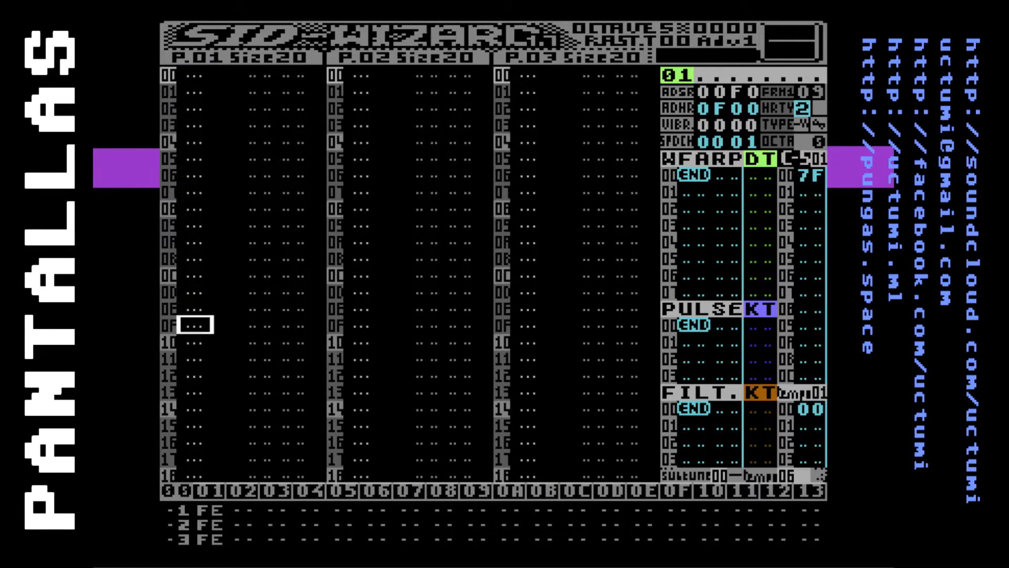
pyautogui.press('Down')
pyautogui.press('Down')
pyautogui.press('Right')
pyautogui.press('Right')
pyautogui.press('Right')
pyautogui.press('Right')
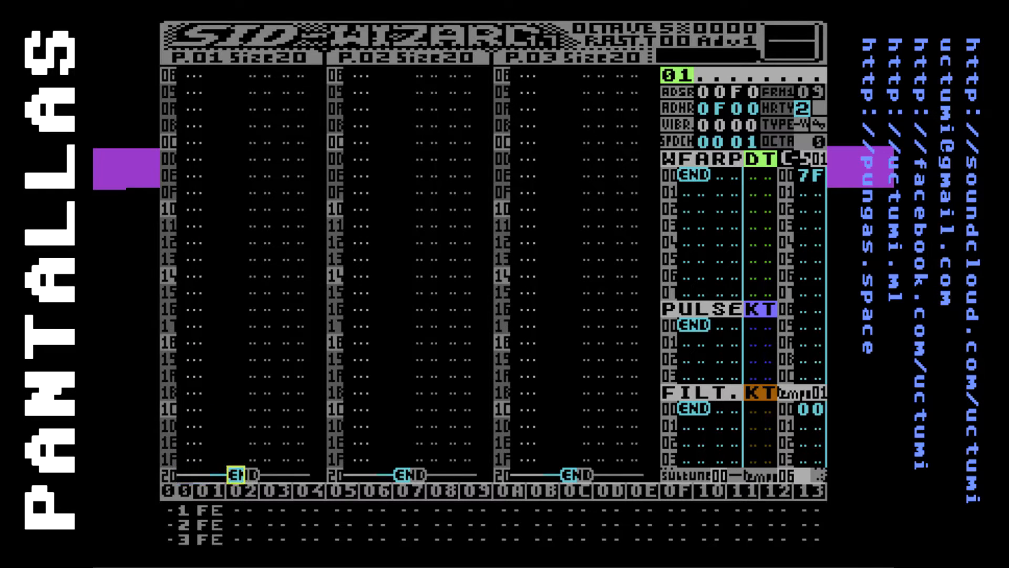
pyautogui.press('Left')
pyautogui.press('Left')
pyautogui.press('Right')
pyautogui.press('Left')
pyautogui.press('Up')
pyautogui.press('Up')
pyautogui.press('Up')
pyautogui.press('Up')
pyautogui.press('Up')
pyautogui.press('Up')
pyautogui.press('Up')
pyautogui.press('Up')
pyautogui.press('Up')
pyautogui.press('Up')
pyautogui.press('Up')
pyautogui.press('Up')
pyautogui.press('Up')
pyautogui.press('Up')
pyautogui.press('Up')
pyautogui.press('Up')
pyautogui.press('Up')
pyautogui.press('Up')
pyautogui.press('Up')
pyautogui.press('Up')
pyautogui.press('Up')
pyautogui.press('Up')
pyautogui.press('Up')
pyautogui.press('Up')
pyautogui.press('Up')
pyautogui.press('Up')
pyautogui.press('Up')
pyautogui.press('Up')
pyautogui.press('Up')
pyautogui.press('Up')
pyautogui.press('Up')
pyautogui.press('Up')
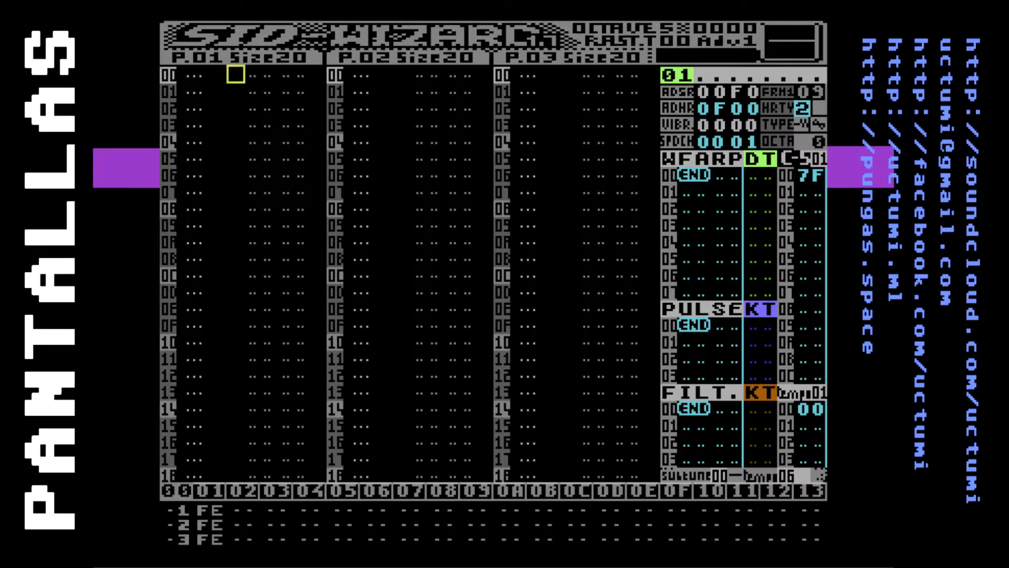
# Set the first orderlist entry of track 1 to 64 and return to the pattern editor
pyautogui.press('Left')
pyautogui.press('Left')
pyautogui.press('F6')
pyautogui.write('64')
pyautogui.press('F5')
pyautogui.press('F5')
pyautogui.press('F5')
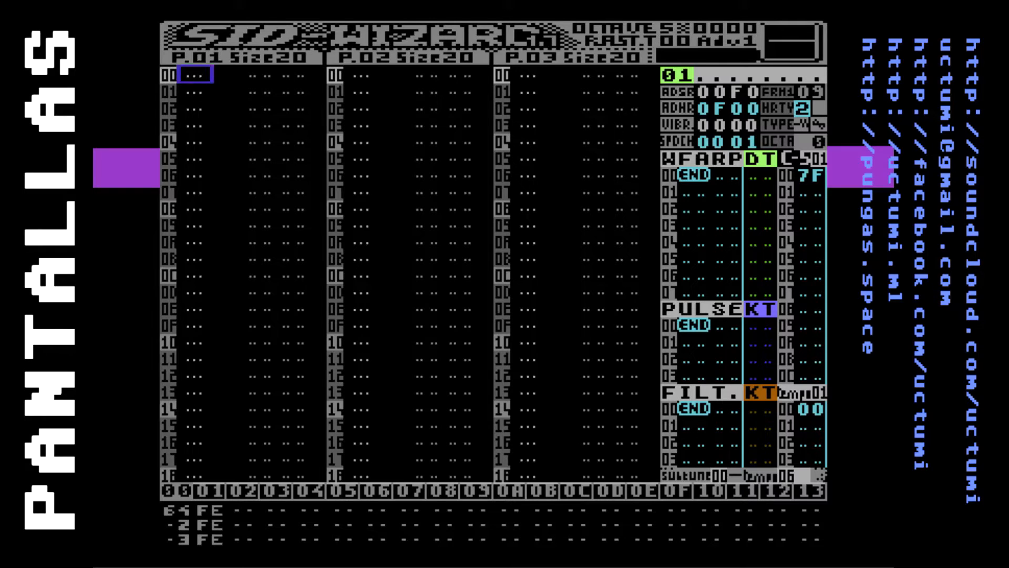
# Name instrument 01 GUITARRA in the instrument editor
pyautogui.press('F7')
pyautogui.press('Down')
pyautogui.press('Down')
pyautogui.press('Up')
pyautogui.press('Up')
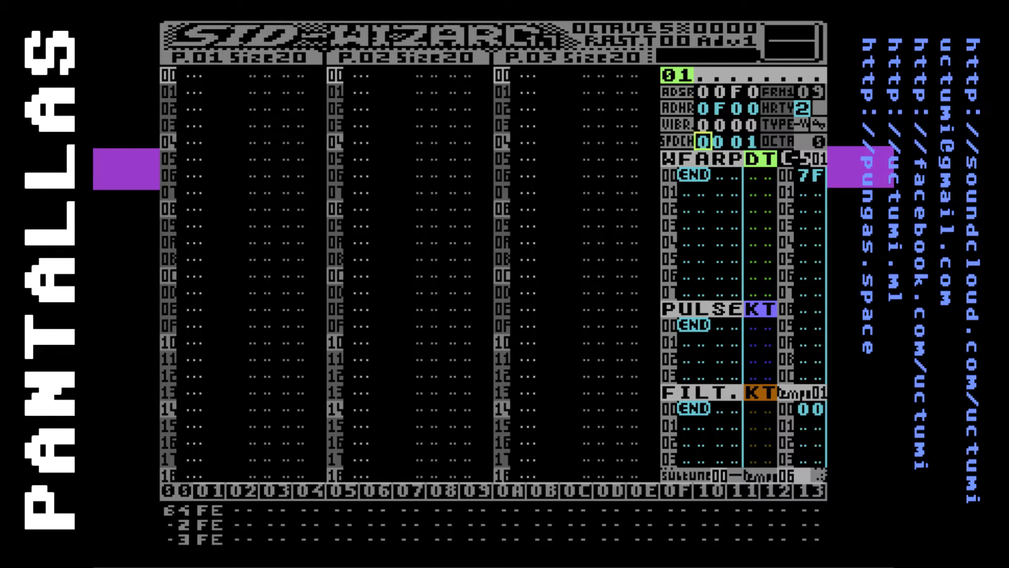
pyautogui.press('Up')
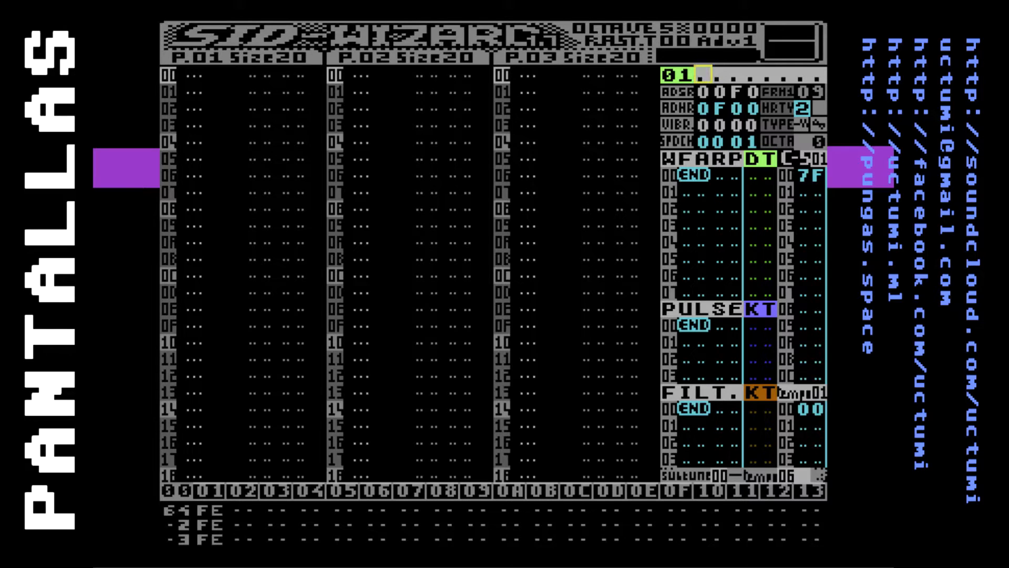
pyautogui.write('GUITARRA')
pyautogui.press('Return')
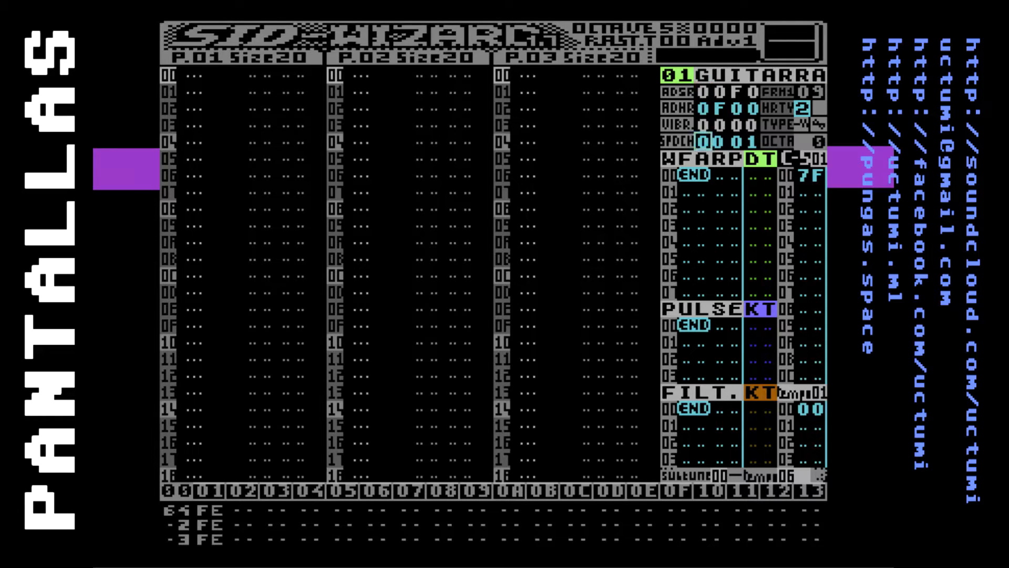
# Look over the instrument's parameter rows, from the name and ADSR down to the WFARP table
pyautogui.press('Down')
pyautogui.press('Down')
pyautogui.press('Down')
pyautogui.press('Down')
pyautogui.press('Down')
pyautogui.press('Down')
pyautogui.press('Up')
pyautogui.press('Up')
pyautogui.press('Up')
pyautogui.press('Up')
pyautogui.press('Up')
pyautogui.press('Up')
pyautogui.press('Down')
pyautogui.press('Down')
pyautogui.press('Down')
pyautogui.press('Down')
pyautogui.press('Down')
pyautogui.press('Down')
pyautogui.press('Up')
pyautogui.press('Up')
pyautogui.press('Up')
pyautogui.press('Up')
pyautogui.press('Up')
pyautogui.press('Up')
pyautogui.press('Down')
pyautogui.press('Down')
pyautogui.press('Down')
pyautogui.press('Down')
pyautogui.press('Down')
pyautogui.press('Up')
pyautogui.press('Up')
pyautogui.press('Up')
pyautogui.press('Down')
pyautogui.press('Down')
pyautogui.press('Down')
pyautogui.press('Down')
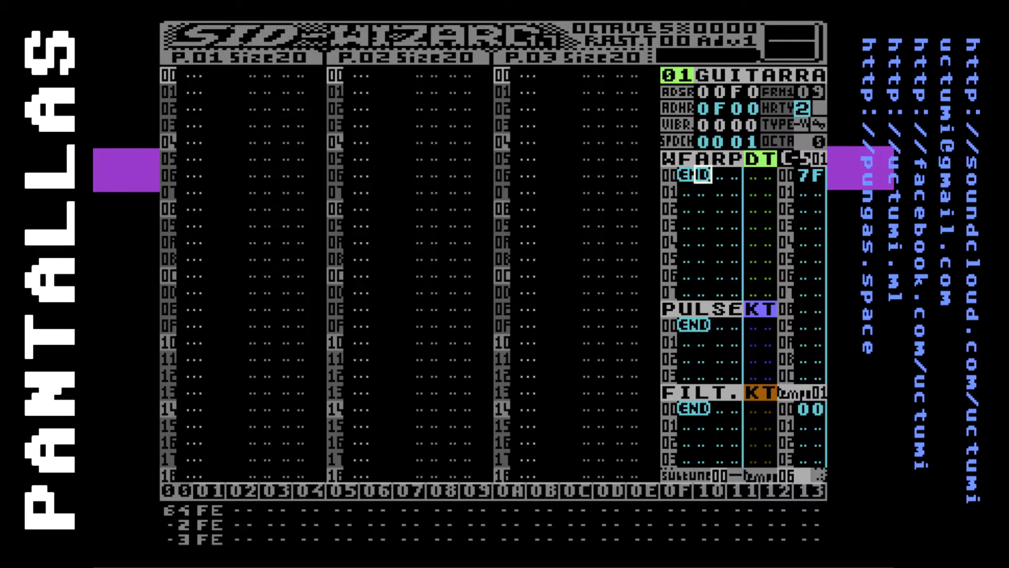
pyautogui.press('Up')
pyautogui.press('Up')
pyautogui.press('Up')
pyautogui.press('Up')
pyautogui.press('Up')
pyautogui.press('Down')
pyautogui.press('Down')
pyautogui.press('Up')
pyautogui.press('Up')
pyautogui.press('Up')
pyautogui.press('Down')
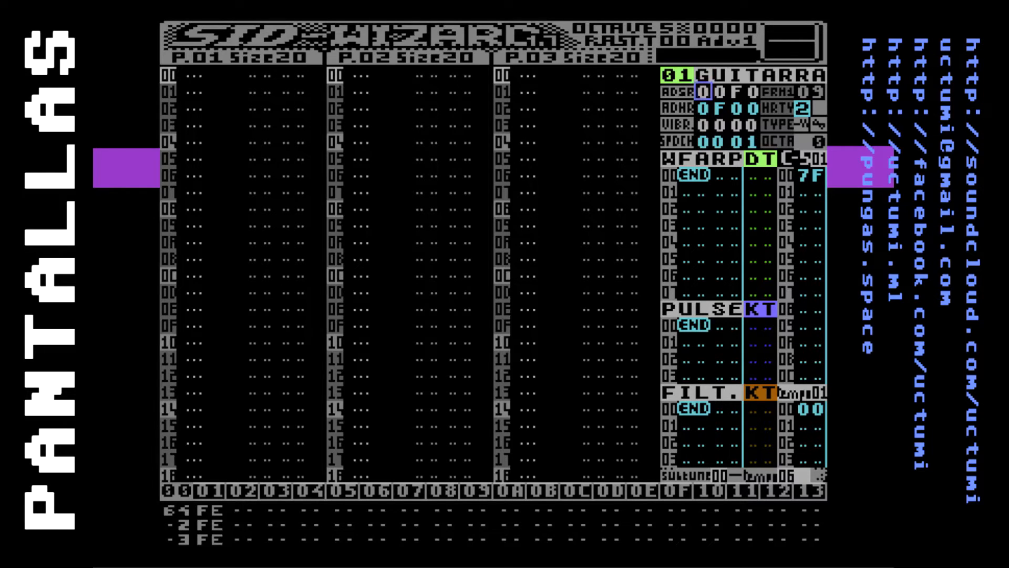
# Examine the individual ADSR digits and the hard-restart, vibrato and speed parameters of instrument 01
pyautogui.press('Right')
pyautogui.press('Right')
pyautogui.press('Right')
pyautogui.press('Left')
pyautogui.press('Left')
pyautogui.press('Left')
pyautogui.press('Down')
pyautogui.press('Right')
pyautogui.press('Left')
pyautogui.press('Down')
pyautogui.press('Down')
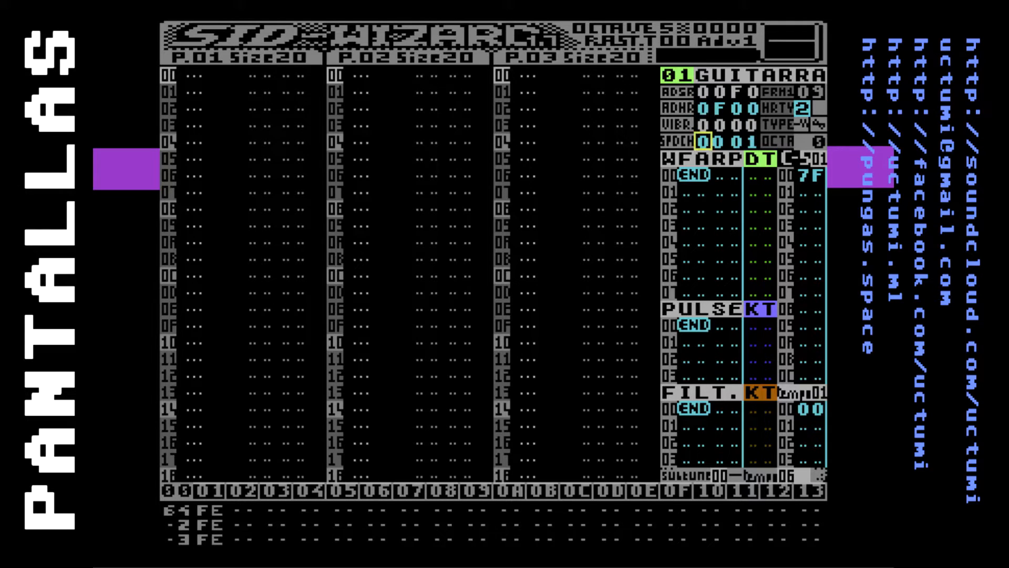
# Examine the instrument's WFARP, PULSE and FILT. tables in turn
pyautogui.press('Left')
pyautogui.press('Down')
pyautogui.press('Down')
pyautogui.press('Up')
pyautogui.press('Left')
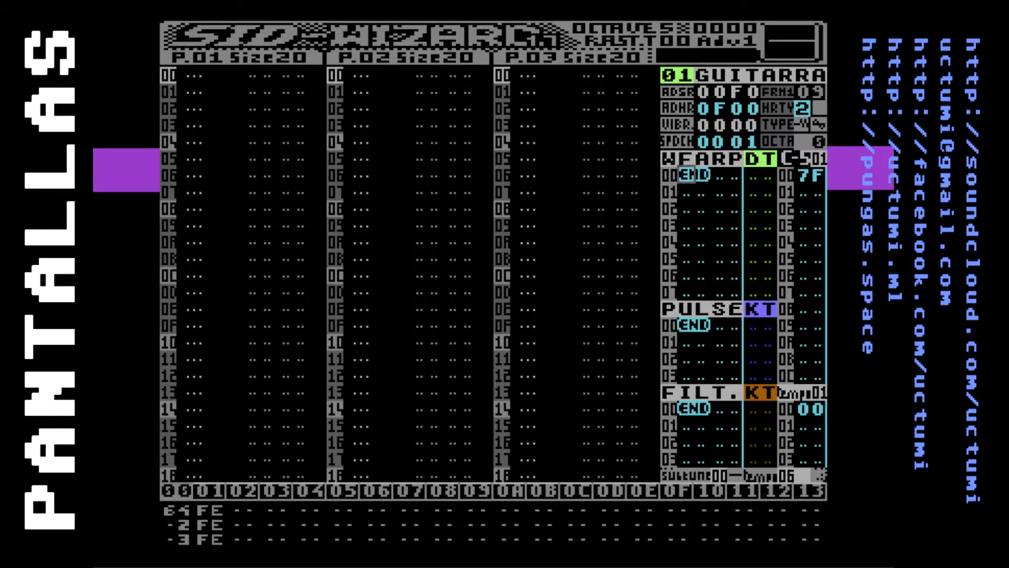
pyautogui.press('Down')
pyautogui.press('Down')
pyautogui.press('Up')
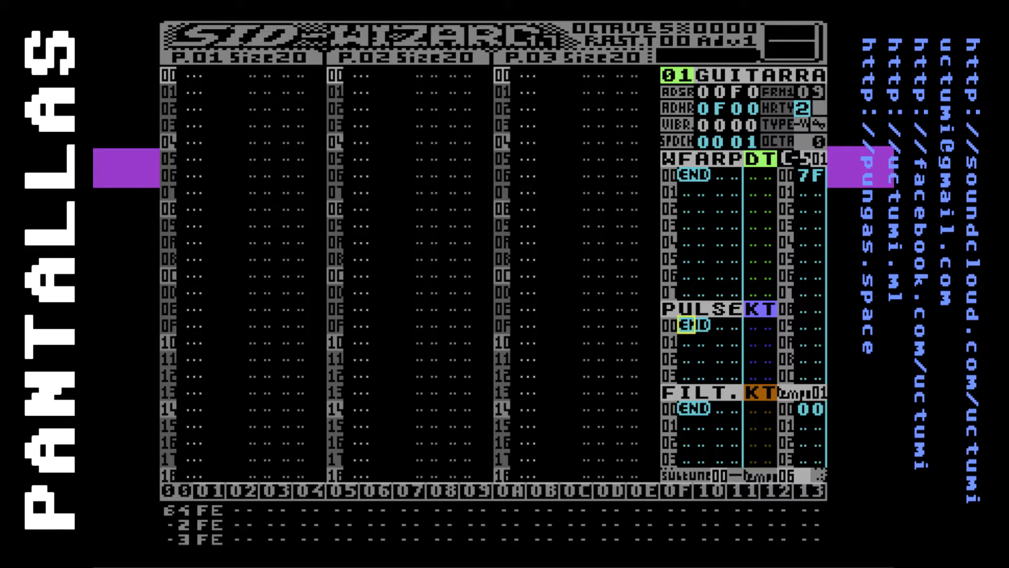
pyautogui.press('Down')
pyautogui.press('Up')
pyautogui.press('Down')
pyautogui.press('Up')
pyautogui.press('Down')
# Delete the first pattern entry from each of the three orderlist tracks and return to the pattern editor
pyautogui.press('Tab')
pyautogui.press('Left')
pyautogui.press('Delete')
pyautogui.press('Down')
pyautogui.press('Delete')
pyautogui.press('Down')
pyautogui.press('Delete')
pyautogui.press('Up')
pyautogui.press('Up')
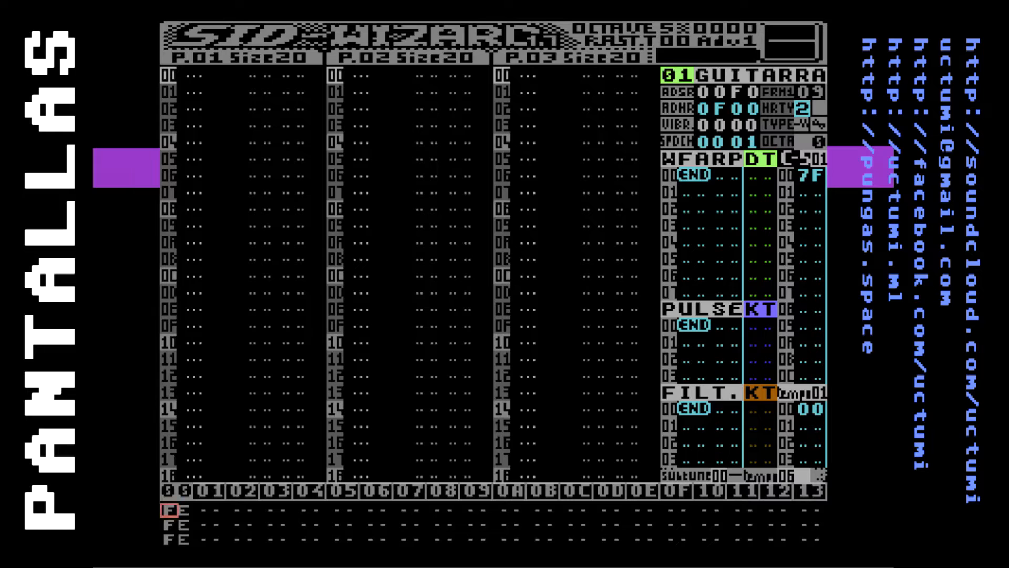
pyautogui.press('F5')
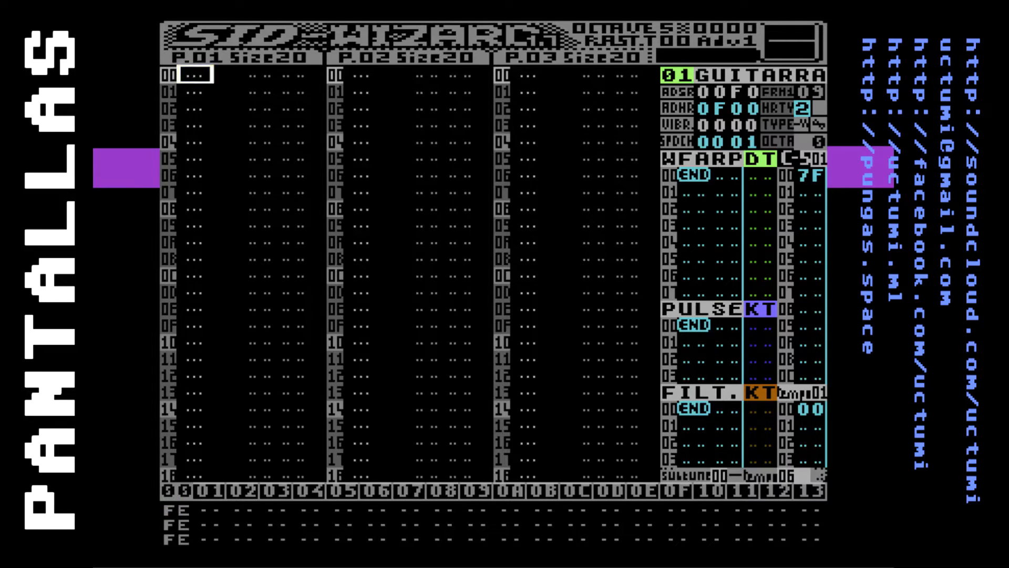
# Examine the note, instrument and effect columns of the three pattern tracks, ending on the first track
pyautogui.press('Right')
pyautogui.press('Right')
pyautogui.press('Right')
pyautogui.press('Right')
pyautogui.press('Right')
pyautogui.press('Right')
pyautogui.press('Right')
pyautogui.press('Right')
pyautogui.press('Right')
pyautogui.press('Right')
pyautogui.press('Right')
pyautogui.press('Right')
pyautogui.press('Right')
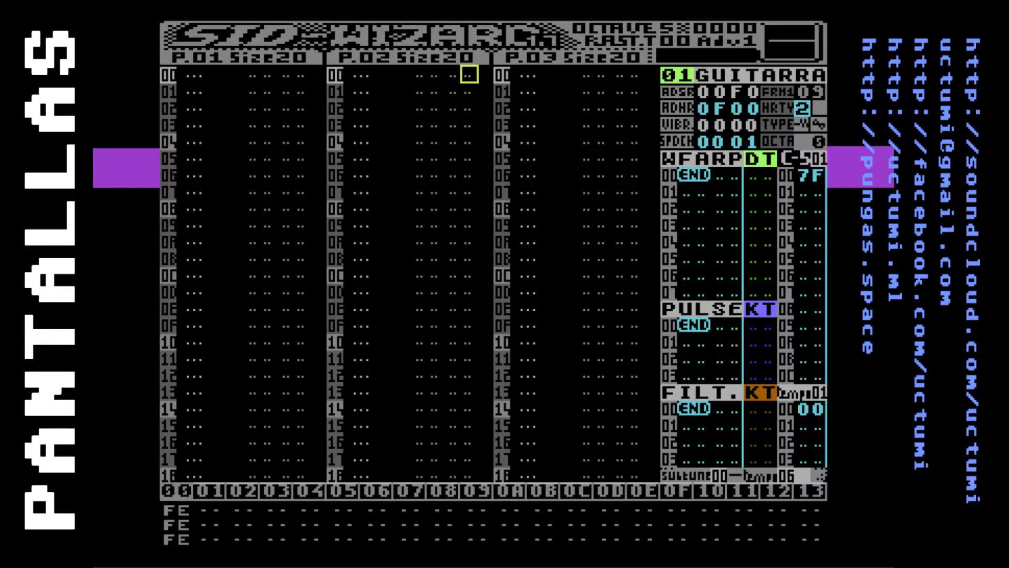
pyautogui.press('Left')
pyautogui.press('Left')
pyautogui.press('Left')
pyautogui.press('Left')
pyautogui.press('Left')
pyautogui.press('Left')
pyautogui.press('Left')
pyautogui.press('Left')
pyautogui.press('Left')
pyautogui.press('Left')
pyautogui.press('Left')
pyautogui.press('Left')
pyautogui.press('Left')
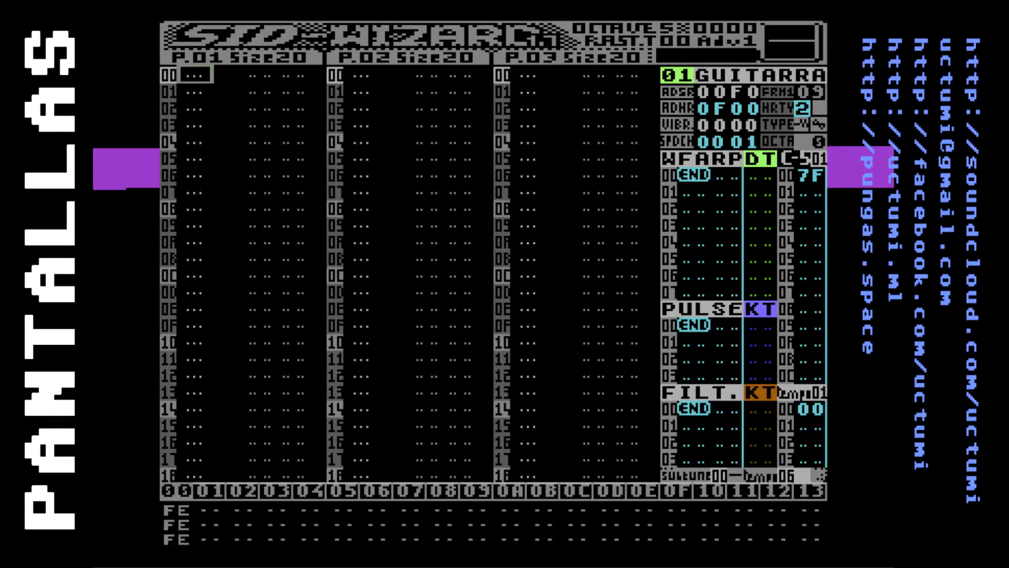
pyautogui.press('Tab')
pyautogui.press('Tab')
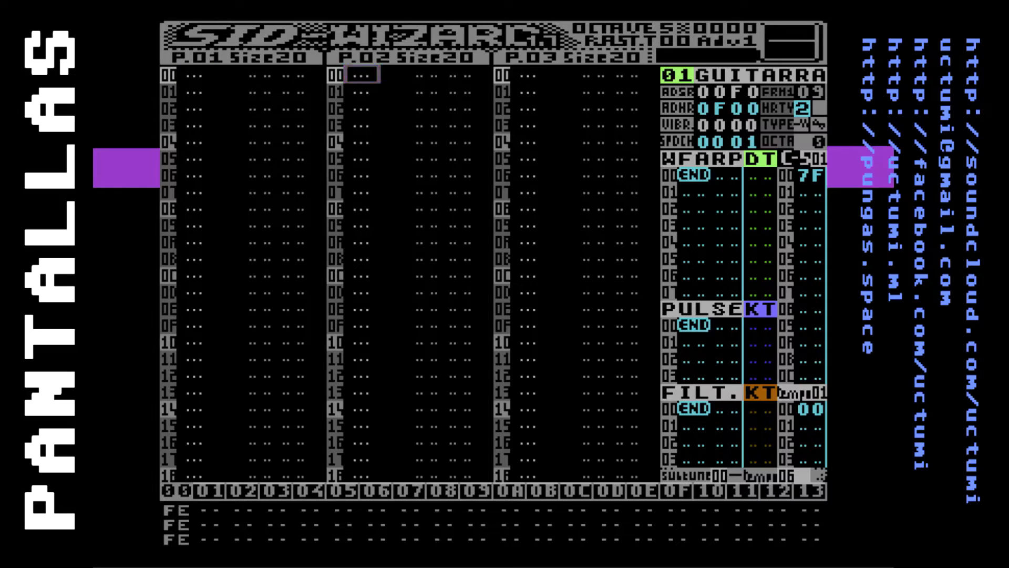
pyautogui.press('Tab')
pyautogui.press('Tab')
pyautogui.press('Tab')
pyautogui.press('Tab')
# Look through the rows of pattern 01 down towards the END marker and back up to row 00
pyautogui.press('Down')
pyautogui.press('Down')
pyautogui.press('Down')
pyautogui.press('Down')
pyautogui.press('Down')
pyautogui.press('Down')
pyautogui.press('Down')
pyautogui.press('Down')
pyautogui.press('Down')
pyautogui.press('Down')
pyautogui.press('Down')
pyautogui.press('Down')
pyautogui.press('Down')
pyautogui.press('Down')
pyautogui.press('Down')
pyautogui.press('Down')
pyautogui.press('Down')
pyautogui.press('Down')
pyautogui.press('Down')
pyautogui.press('Down')
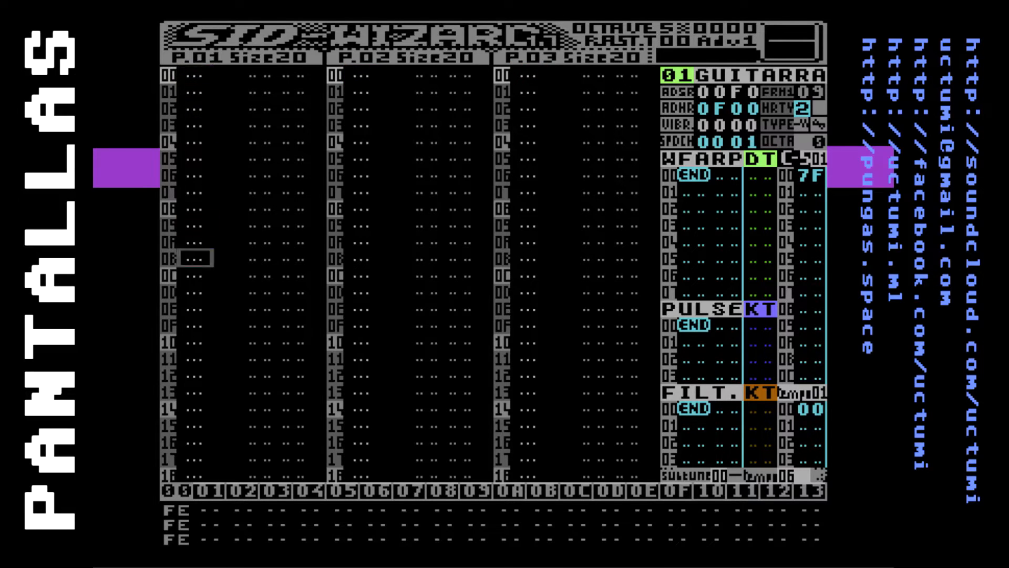
pyautogui.press('Down')
pyautogui.press('Down')
pyautogui.press('Down')
pyautogui.press('Down')
pyautogui.press('Down')
pyautogui.press('Up')
pyautogui.press('Up')
pyautogui.press('Up')
pyautogui.press('Up')
pyautogui.press('Up')
pyautogui.press('Up')
pyautogui.press('Up')
pyautogui.press('Up')
pyautogui.press('Up')
pyautogui.press('Up')
pyautogui.press('Up')
pyautogui.press('Up')
pyautogui.press('Up')
pyautogui.press('Up')
pyautogui.press('Up')
pyautogui.press('Up')
pyautogui.press('Up')
pyautogui.press('Up')
pyautogui.press('Up')
pyautogui.press('Up')
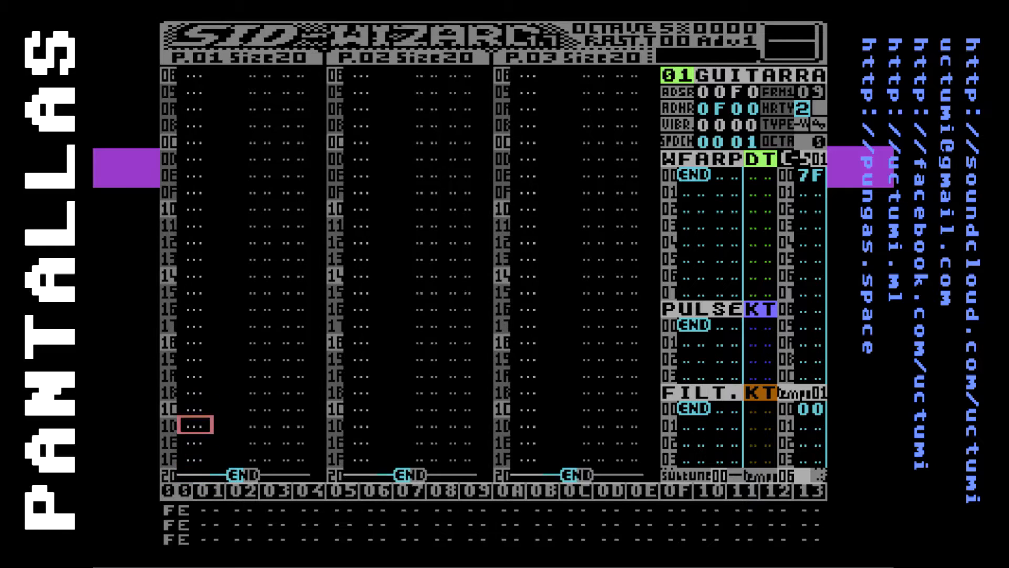
pyautogui.press('Up')
pyautogui.press('Up')
pyautogui.press('Up')
pyautogui.press('Up')
pyautogui.press('Up')
pyautogui.press('Up')
pyautogui.press('Up')
pyautogui.press('Up')
pyautogui.press('Up')
pyautogui.press('Up')
pyautogui.press('Up')
pyautogui.press('Up')
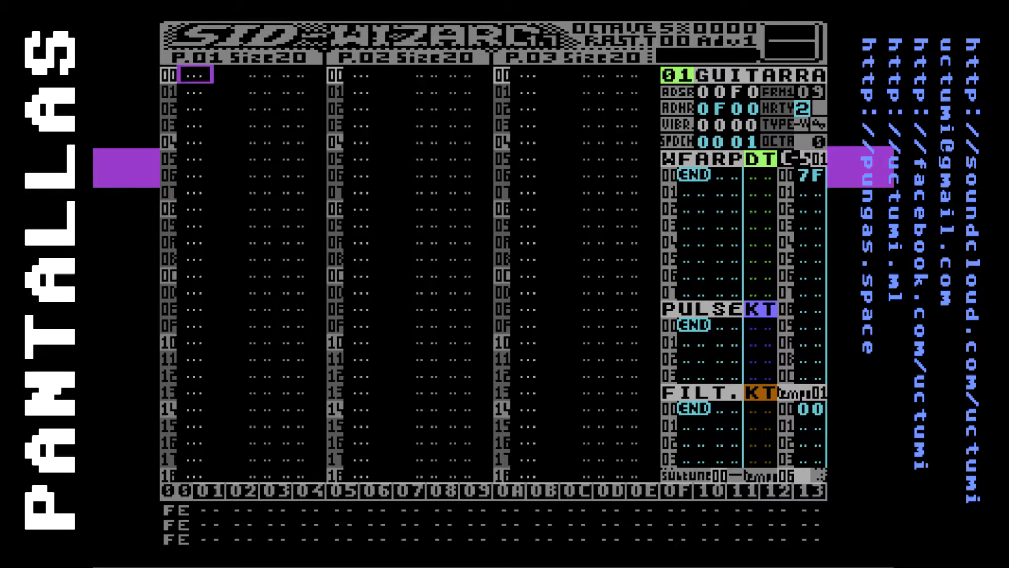
# Audition several notes with instrument 01 in the pattern editor without recording them
pyautogui.press('q')
pyautogui.press('w')
pyautogui.press('Down')
pyautogui.press('Up')
pyautogui.press('e')
pyautogui.press('t')
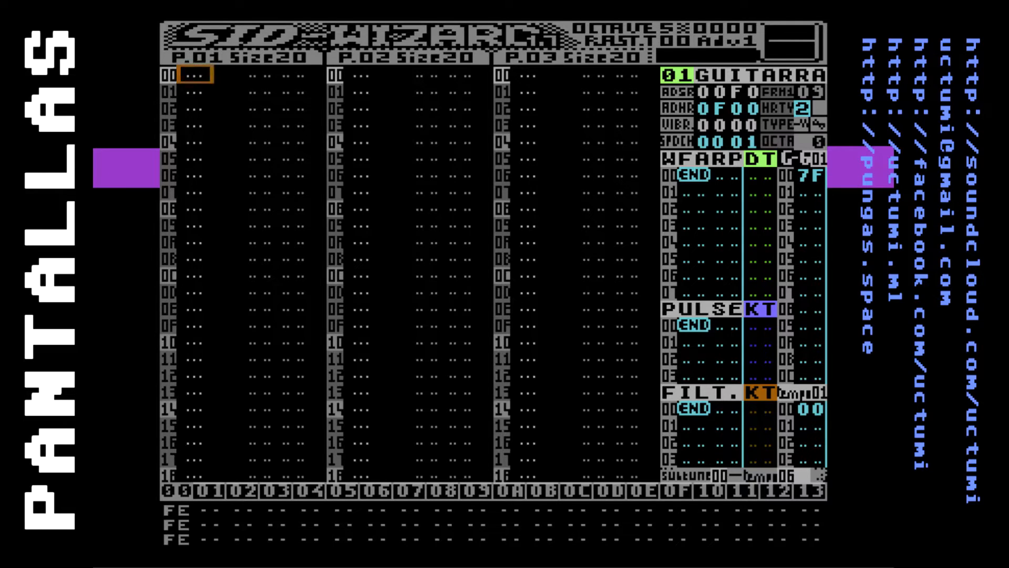
pyautogui.press('r')
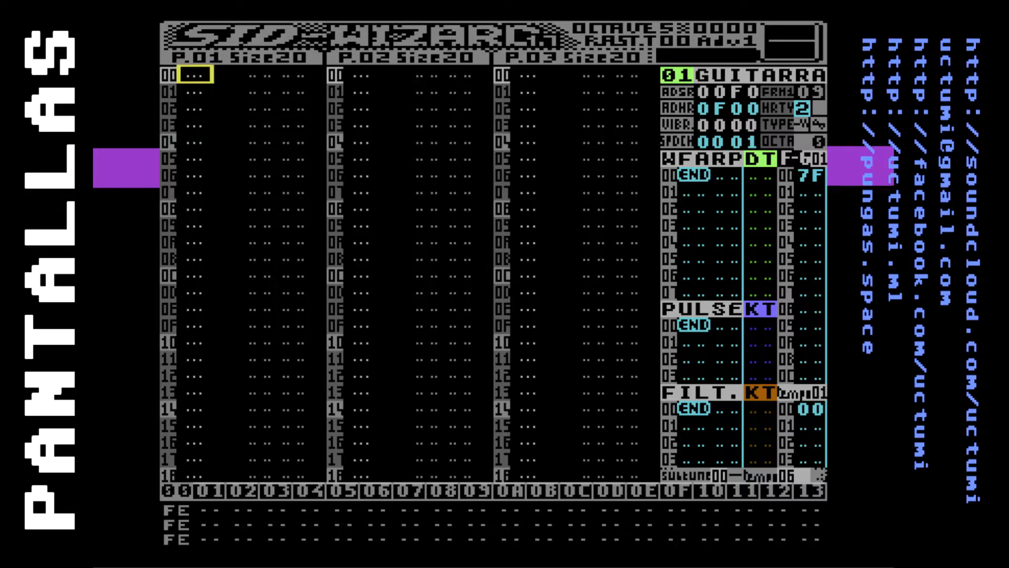
pyautogui.press('q')
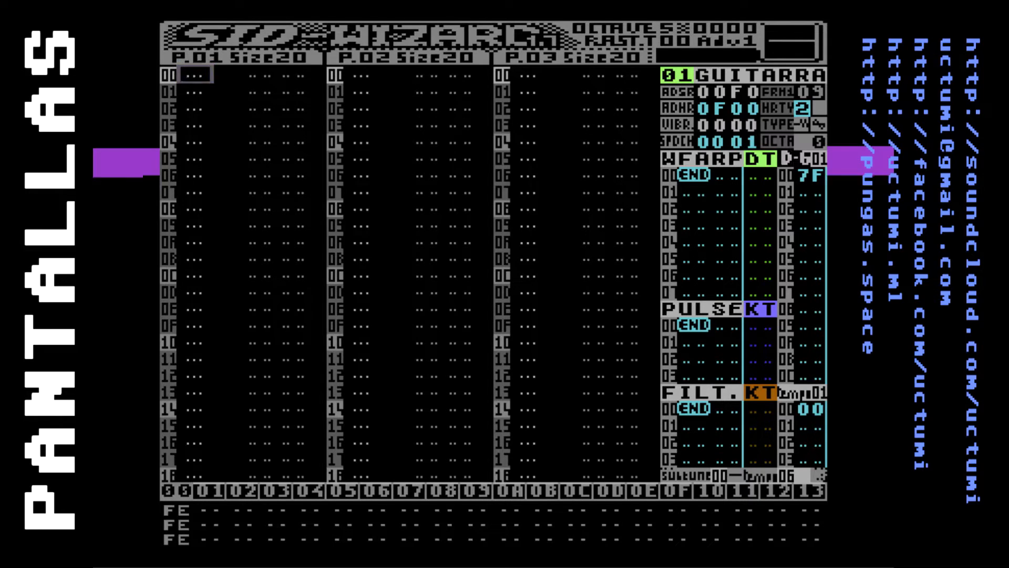
pyautogui.press('e')
pyautogui.press('y')
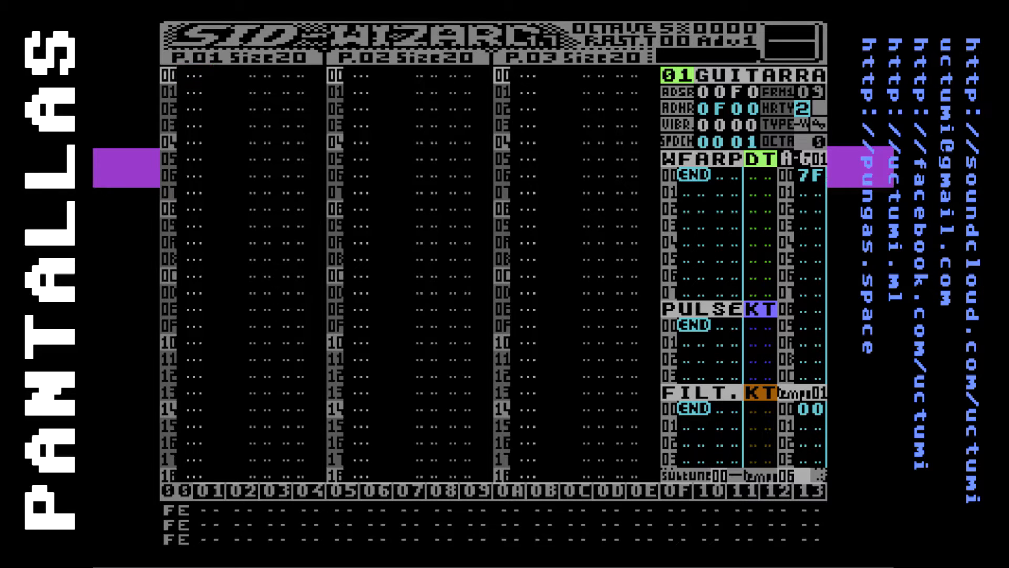
pyautogui.press('q')
pyautogui.press('e')
pyautogui.press('y')
# Record the notes C-6, E-6, G-6, B-6, C-7, D-7 and E-7 on every second row of pattern 01, starting at row 00, and return to that row
pyautogui.press('q')
pyautogui.press('e')
pyautogui.press('t')
pyautogui.press('u')
pyautogui.press('i')
pyautogui.press('o')
pyautogui.press('p')
pyautogui.press('Up')
pyautogui.press('Up')
pyautogui.press('Up')
pyautogui.press('Up')
pyautogui.press('Up')
pyautogui.press('Up')
pyautogui.press('Up')
pyautogui.press('Up')
pyautogui.press('Up')
pyautogui.press('Up')
pyautogui.press('Up')
pyautogui.press('Up')
pyautogui.press('Up')
pyautogui.press('Up')
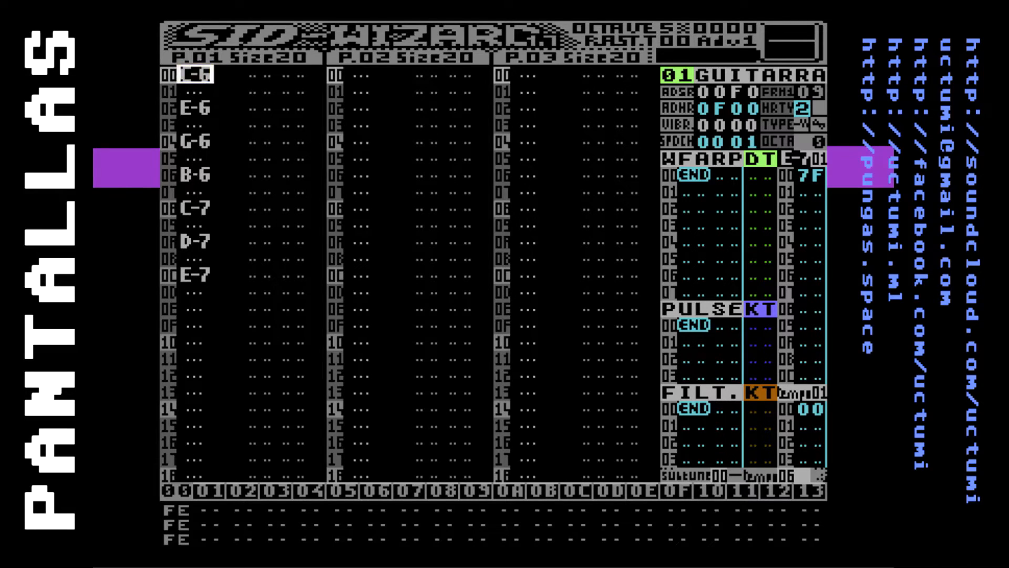
# Review the first few notes entered in pattern 01, finishing on the note at row 00
pyautogui.press('Down')
pyautogui.press('Down')
pyautogui.press('Up')
pyautogui.press('Up')
pyautogui.press('Down')
pyautogui.press('Down')
pyautogui.press('Down')
pyautogui.press('Down')
pyautogui.press('Up')
pyautogui.press('Up')
pyautogui.press('Up')
pyautogui.press('Up')
# Assign instrument 01 to the C-6 note at row 00 of pattern 01
pyautogui.press('Right')
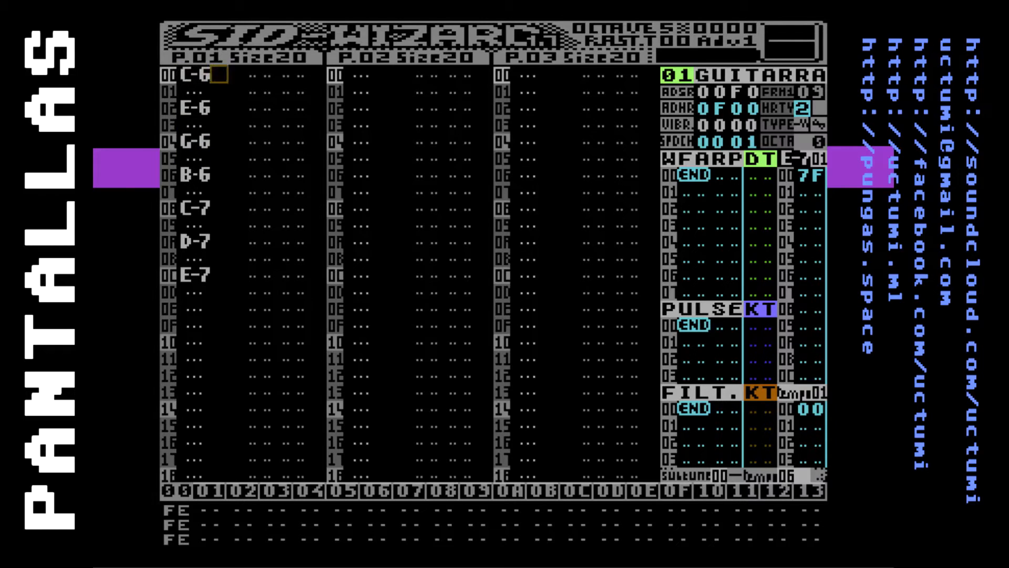
pyautogui.press('Right')
pyautogui.press('Left')
pyautogui.press('Left')
pyautogui.press('Right')
pyautogui.write('1')
pyautogui.press('BackSpace')
pyautogui.write('1')
# Give the C-6 note at row 00 the effect 03 with value 20
pyautogui.press('Right')
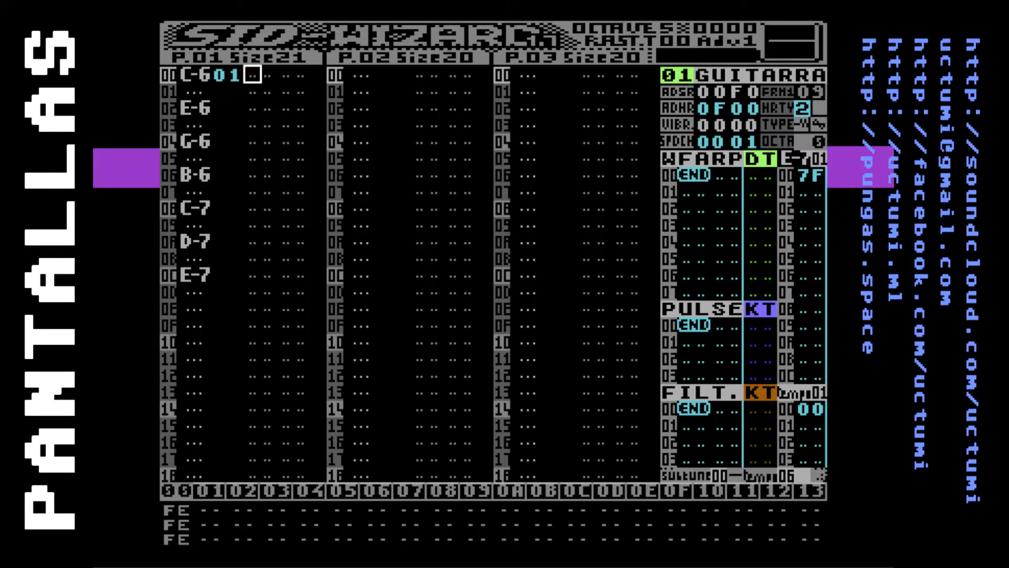
pyautogui.press('Right')
pyautogui.press('Right')
pyautogui.write('3 ')
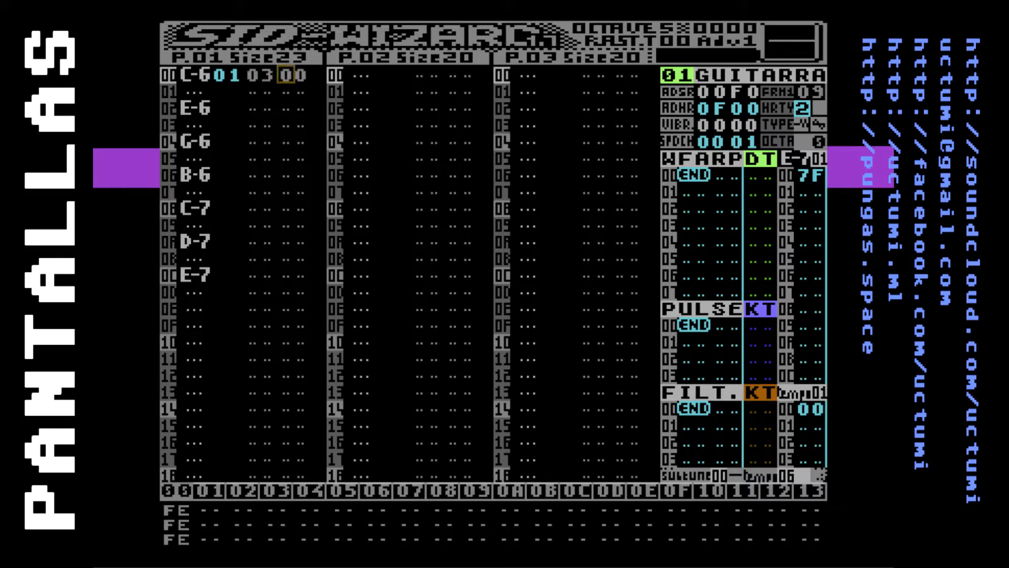
pyautogui.write('2')
pyautogui.press('Right')
# Open the main menu and examine its save and load entries for tunes and instruments, up to the drive selection
pyautogui.press('F8')
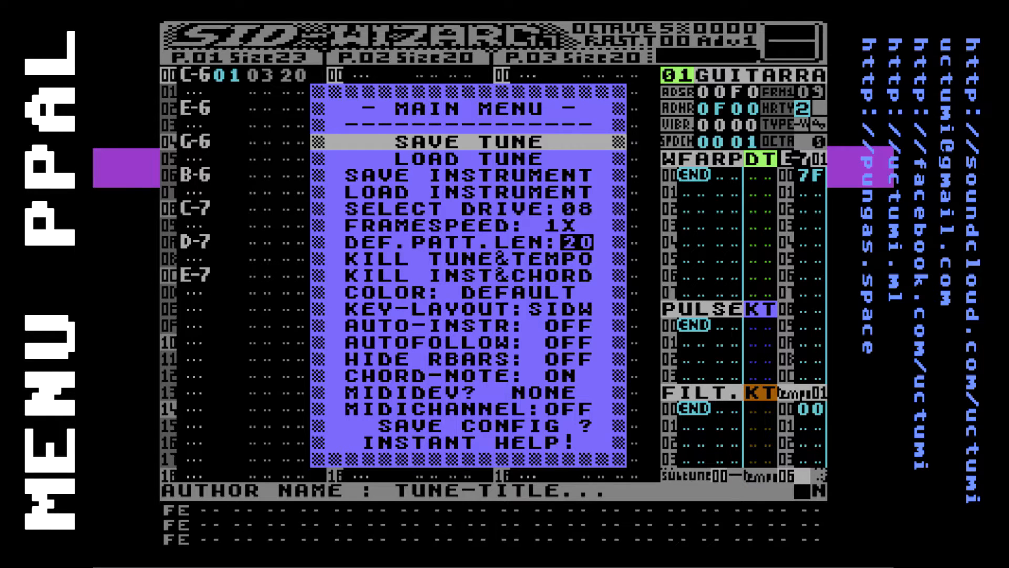
pyautogui.press('Down')
pyautogui.press('Up')
pyautogui.press('Down')
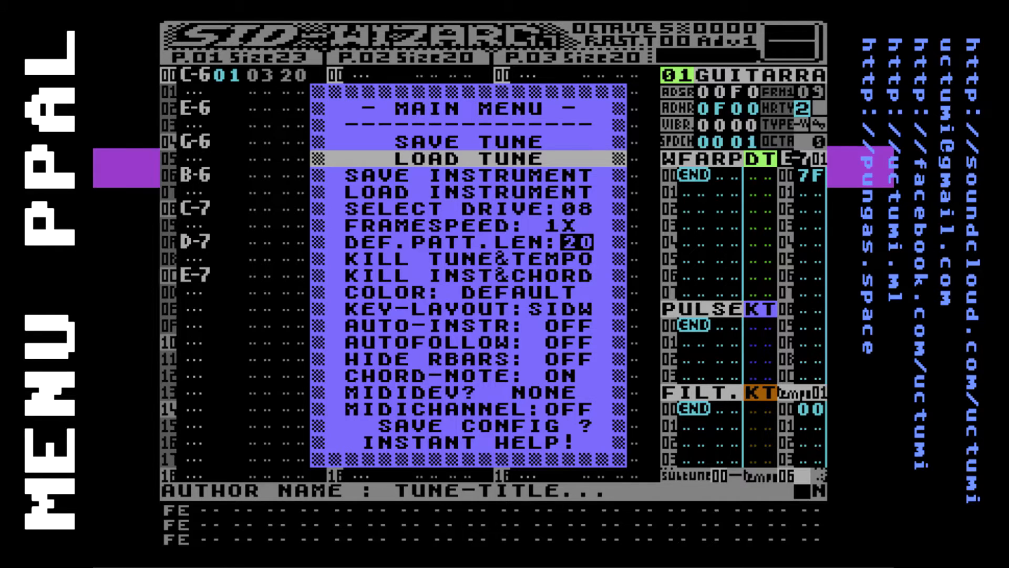
pyautogui.press('Down')
pyautogui.press('Down')
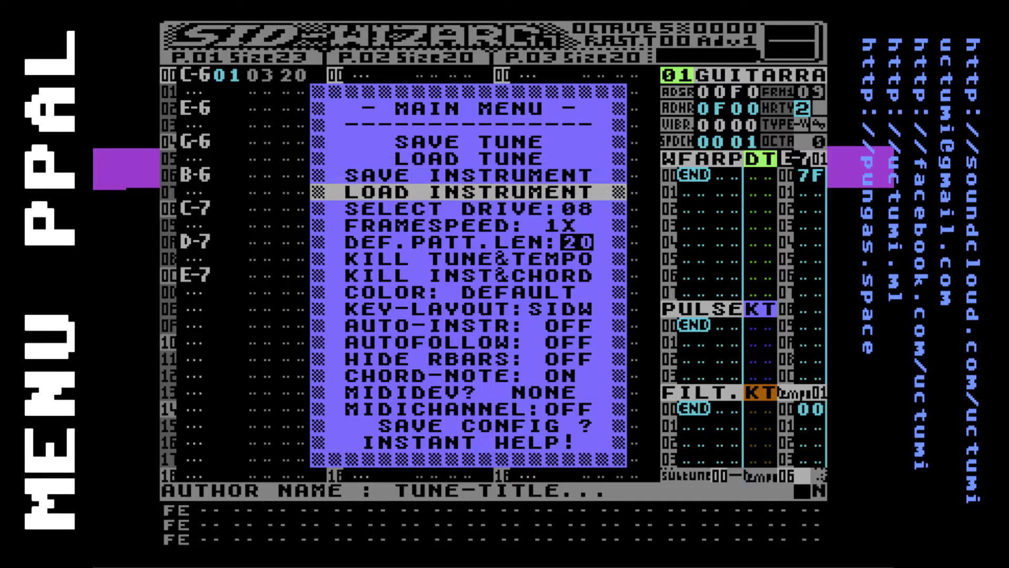
pyautogui.press('Up')
pyautogui.press('Down')
pyautogui.press('Down')
pyautogui.press('Up')
pyautogui.press('Down')
pyautogui.press('Up')
pyautogui.press('Down')
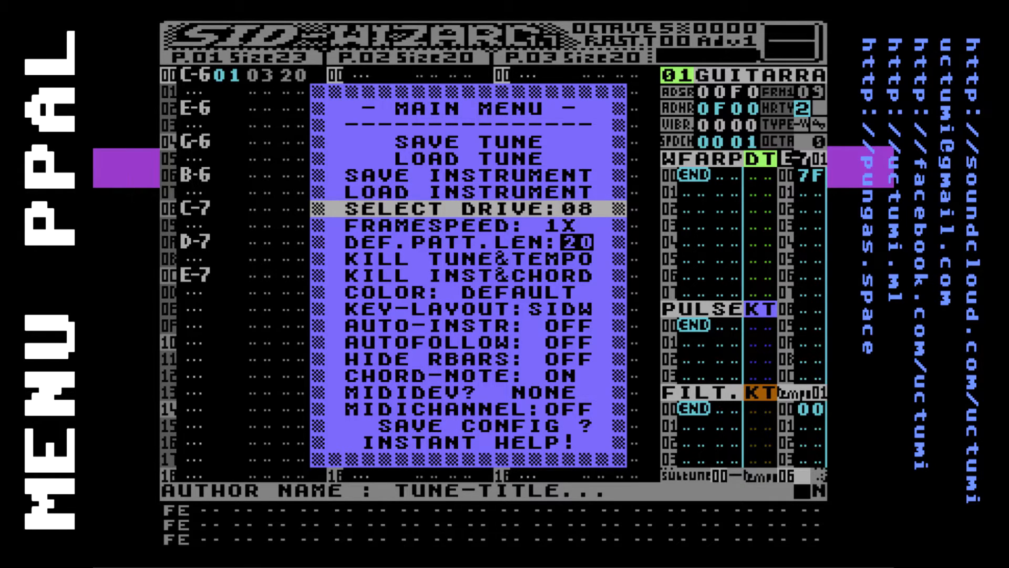
# Examine the frame-speed setting and its neighbouring entries in the main menu
pyautogui.press('Down')
pyautogui.press('Up')
pyautogui.press('Down')
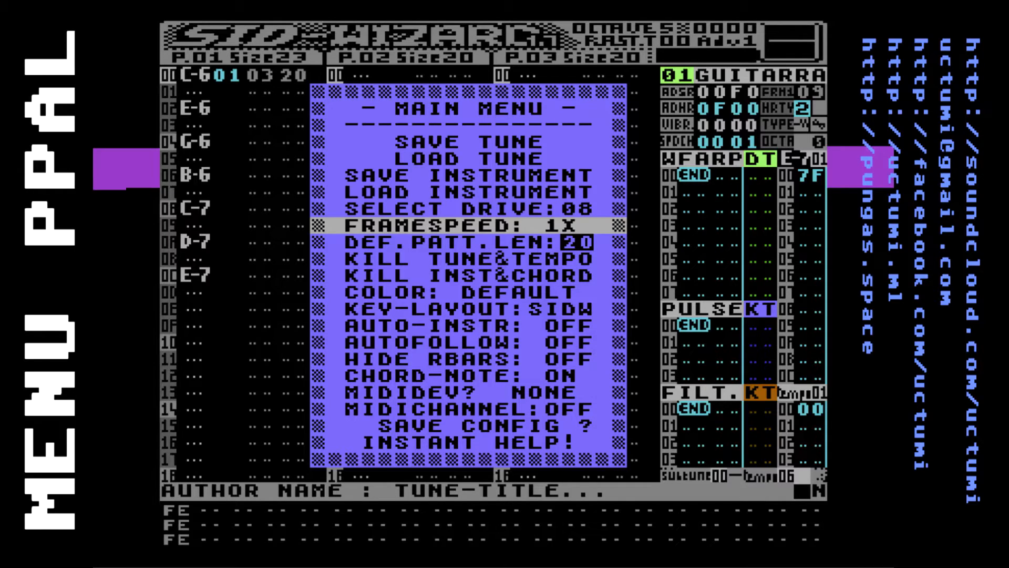
pyautogui.press('Down')
pyautogui.press('Up')
pyautogui.press('Down')
pyautogui.press('Up')
pyautogui.press('Down')
pyautogui.press('Up')
# Set the default pattern length to 40
pyautogui.press('Down')
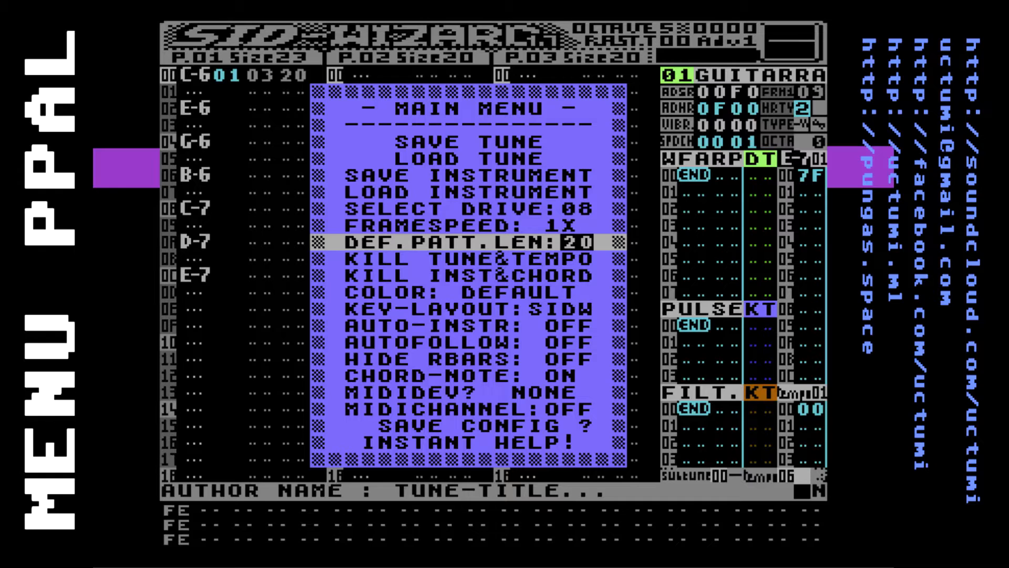
pyautogui.press('Up')
pyautogui.press('Down')
pyautogui.press('Right')
pyautogui.press('Right')
pyautogui.press('Right')
pyautogui.press('Right')
pyautogui.press('Right')
pyautogui.press('Right')
pyautogui.press('Right')
pyautogui.press('Right')
pyautogui.press('Right')
pyautogui.press('Right')
pyautogui.press('Right')
pyautogui.press('Right')
pyautogui.press('Right')
pyautogui.press('Right')
pyautogui.press('Right')
pyautogui.press('Right')
pyautogui.press('Right')
pyautogui.press('Right')
pyautogui.press('Right')
pyautogui.press('Right')
pyautogui.press('Right')
pyautogui.press('Right')
pyautogui.press('Right')
pyautogui.press('Right')
pyautogui.press('Right')
pyautogui.press('Right')
pyautogui.press('Right')
pyautogui.press('Right')
pyautogui.press('Right')
pyautogui.press('Right')
pyautogui.press('Right')
pyautogui.press('Right')
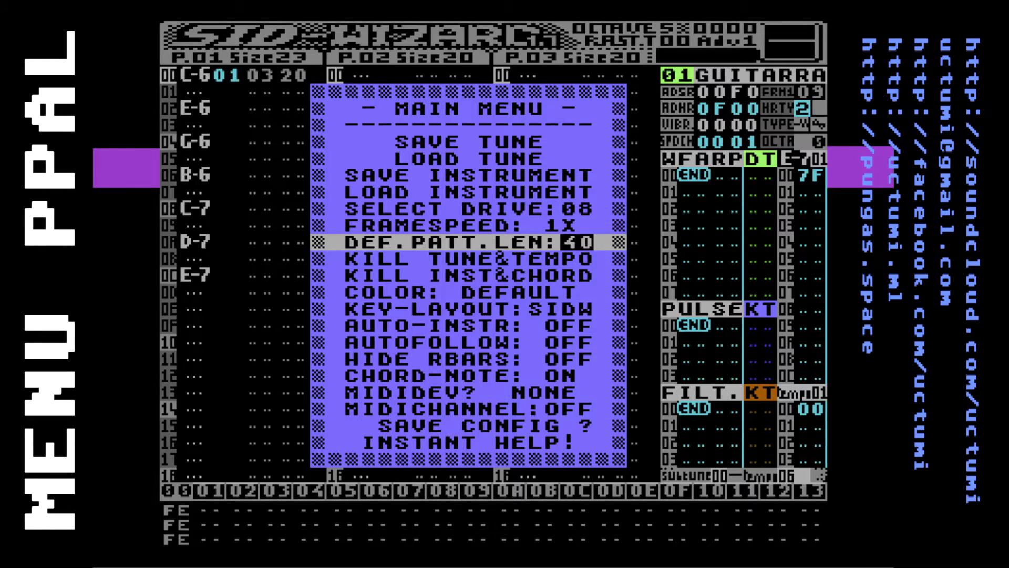
# Examine the main menu's options for killing the tune and tempo or the instruments and chords
pyautogui.press('Down')
pyautogui.press('Up')
pyautogui.press('Down')
pyautogui.press('Up')
pyautogui.press('Down')
pyautogui.press('Up')
pyautogui.press('Down')
pyautogui.press('Up')
pyautogui.press('Down')
pyautogui.press('Up')
pyautogui.press('Down')
pyautogui.press('Up')
pyautogui.press('Down')
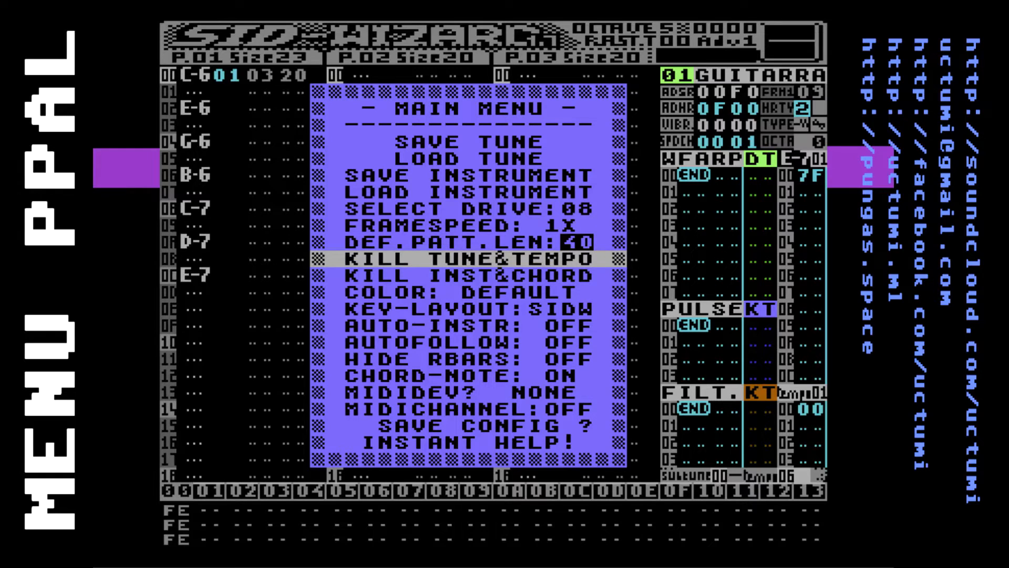
pyautogui.press('Down')
pyautogui.press('Up')
pyautogui.press('Down')
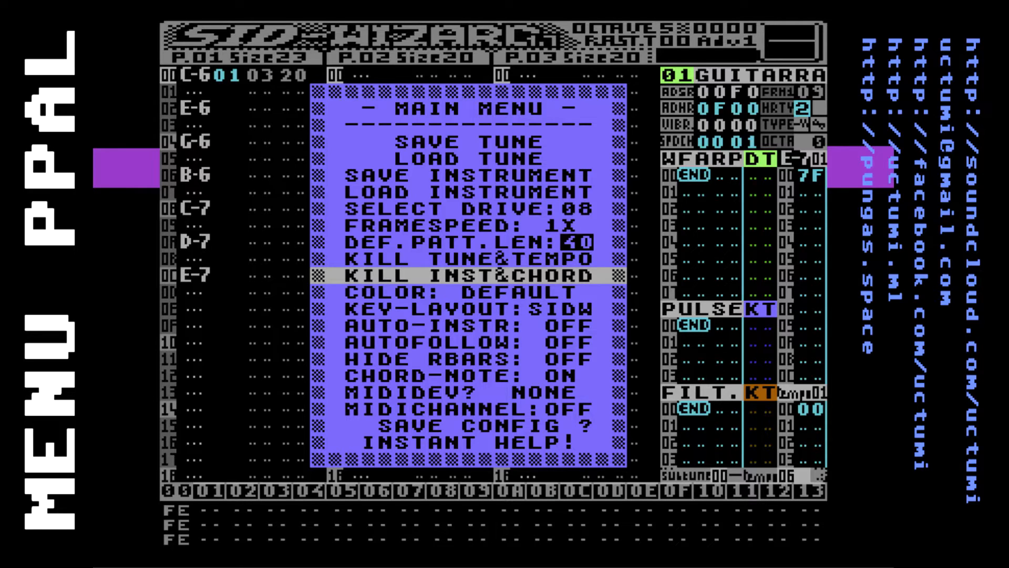
pyautogui.press('Down')
pyautogui.press('Up')
# Cycle through the colour themes, including Greenish, Bluish, Brownish and Amish, and return to Default
pyautogui.press('Down')
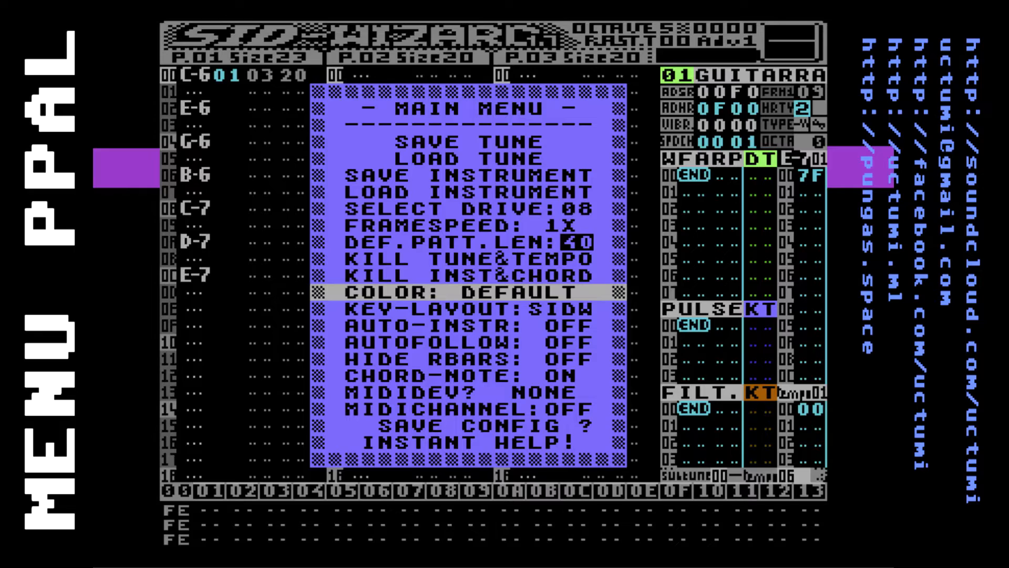
pyautogui.press('Return')
pyautogui.press('Return')
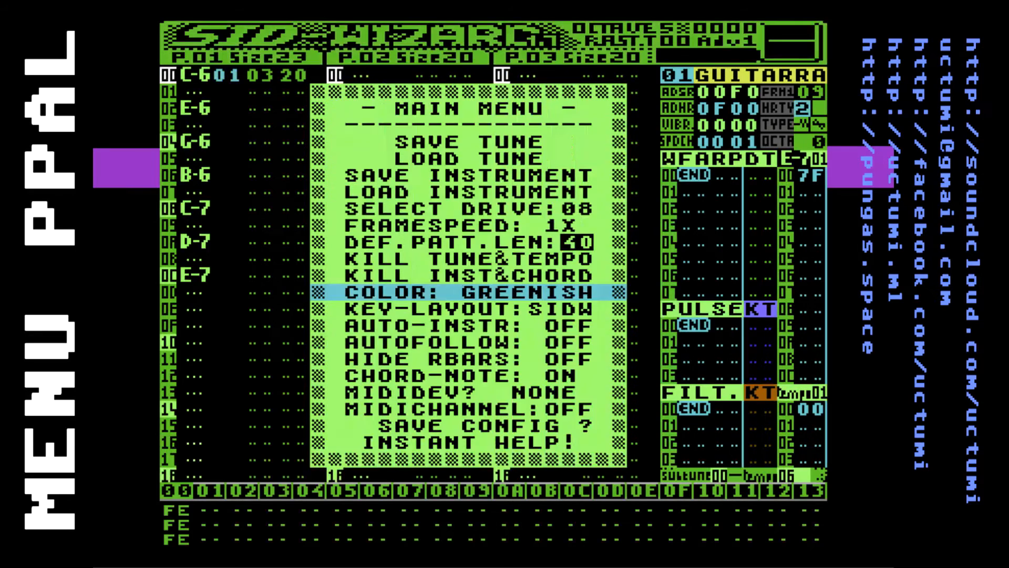
pyautogui.press('Return')
pyautogui.press('Down')
pyautogui.press('Up')
pyautogui.press('Return')
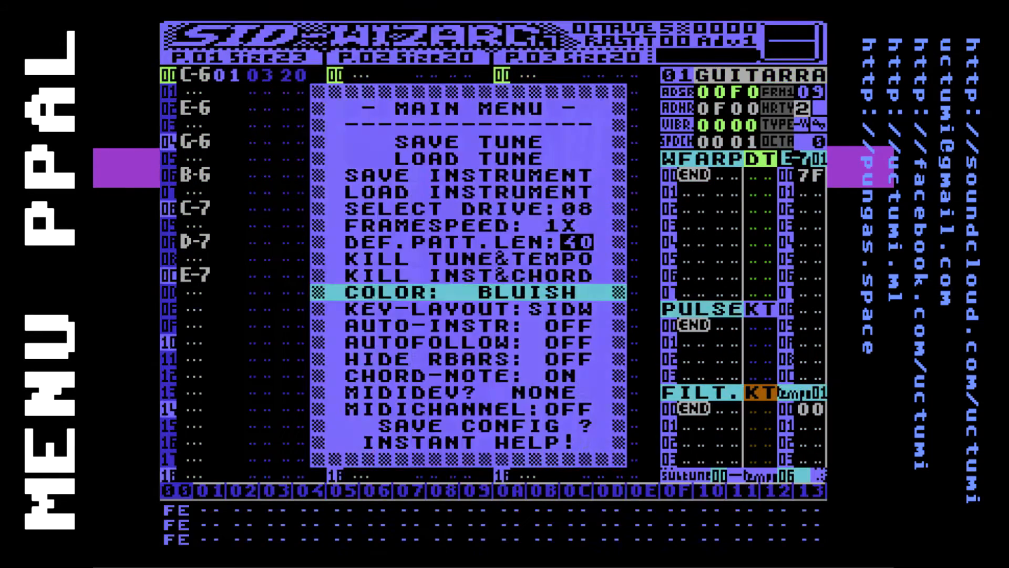
pyautogui.press('Return')
pyautogui.press('Return')
pyautogui.press('Down')
pyautogui.press('Up')
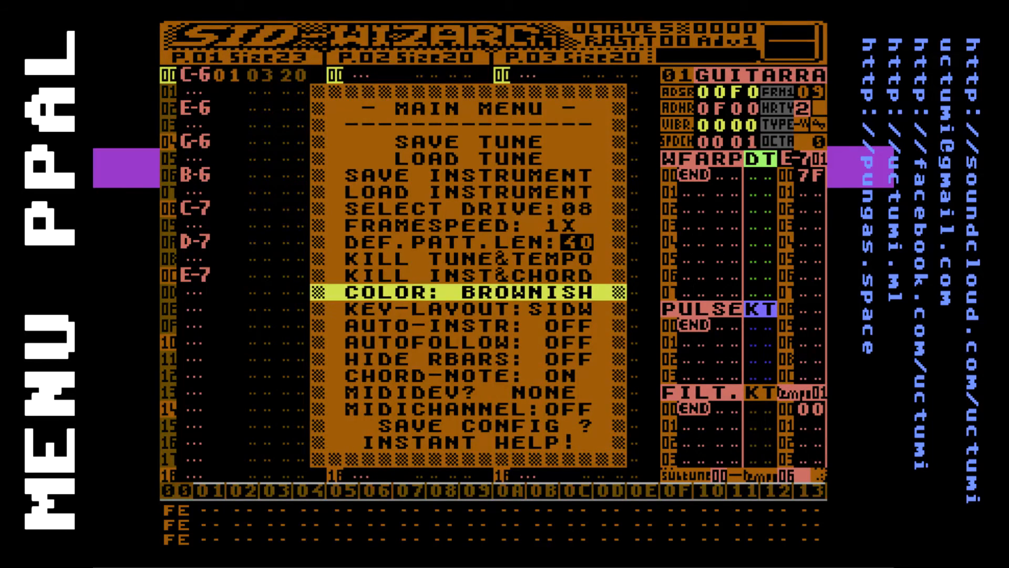
pyautogui.press('Return')
pyautogui.press('Return')
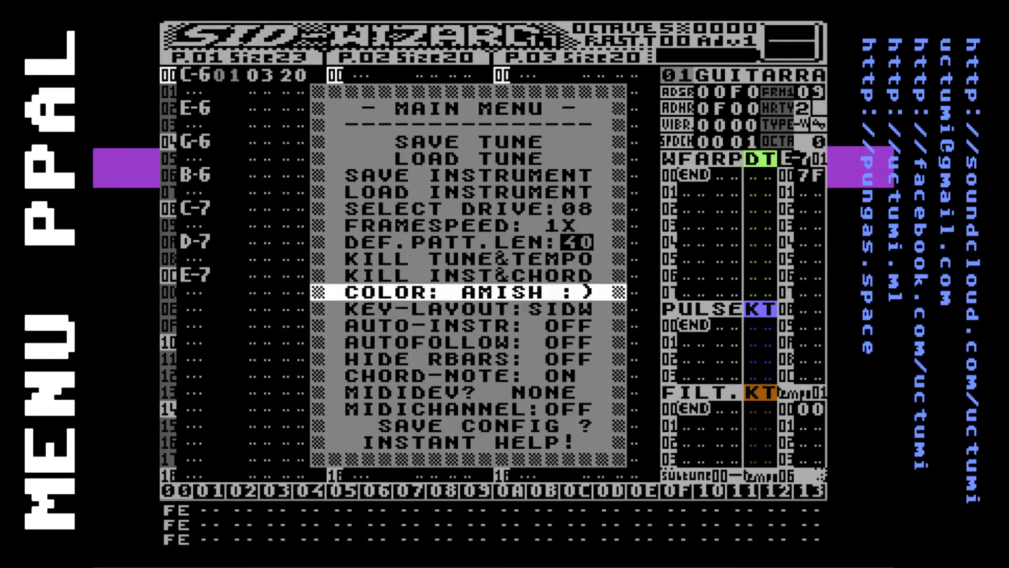
pyautogui.press('Return')
pyautogui.press('Down')
pyautogui.press('Up')
# Try switching the key-layout setting and bring it back to SIDW
pyautogui.press('Down')
# Turn the autofollow option on
pyautogui.press('Down')
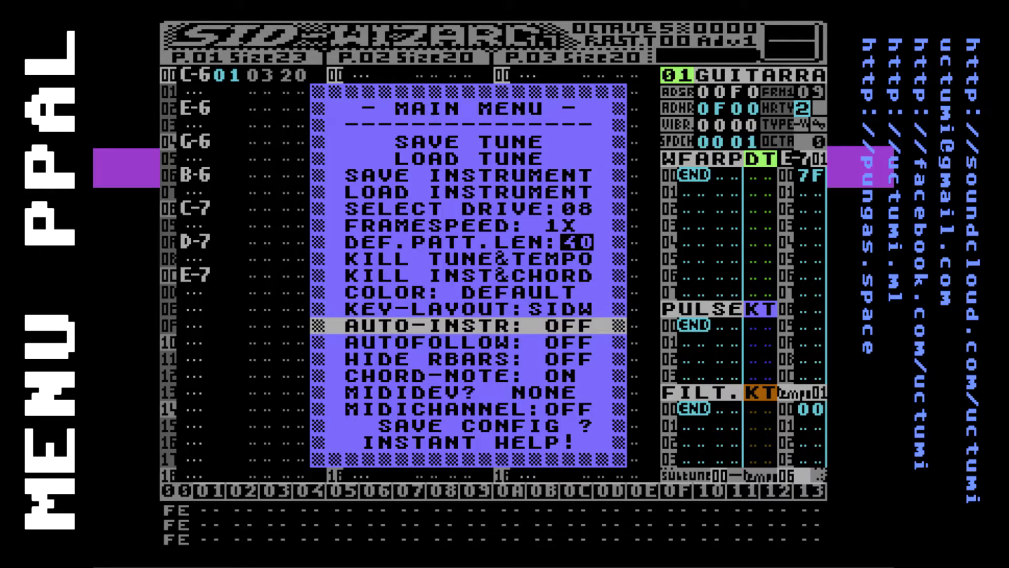
pyautogui.press('Up')
pyautogui.press('Return')
pyautogui.press('Return')
pyautogui.press('Down')
pyautogui.press('Down')
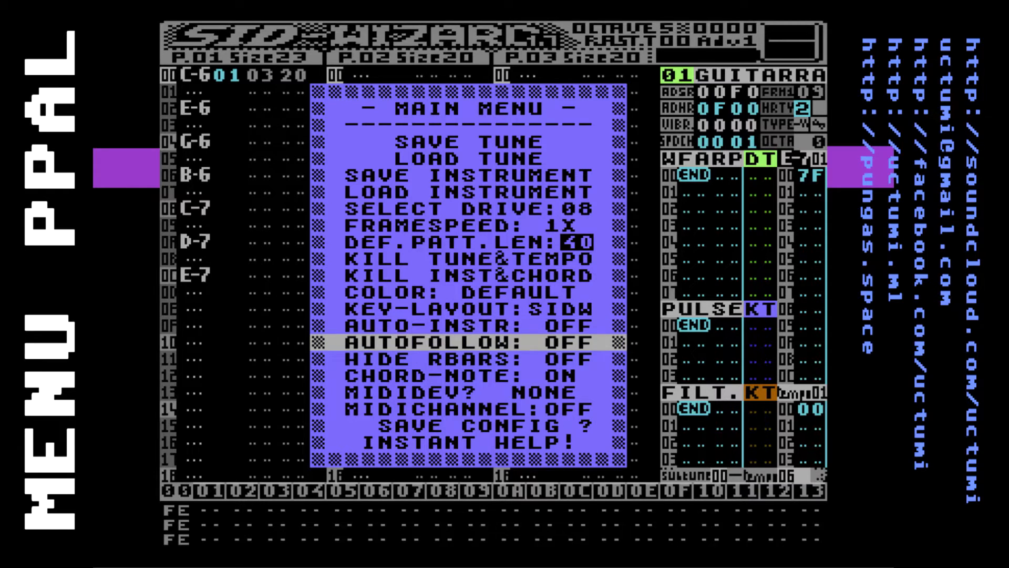
pyautogui.press('Return')
pyautogui.press('Return')
pyautogui.press('Return')
pyautogui.press('Down')
pyautogui.press('Up')
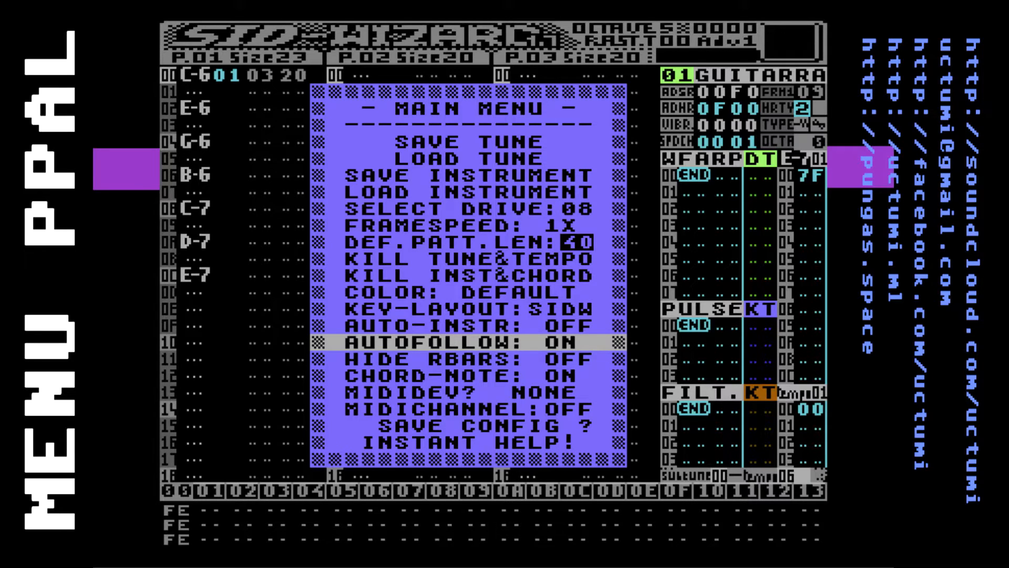
# Try turning on the option that hides the raster bars and set it back to off
pyautogui.press('Down')
pyautogui.press('Up')
pyautogui.press('Down')
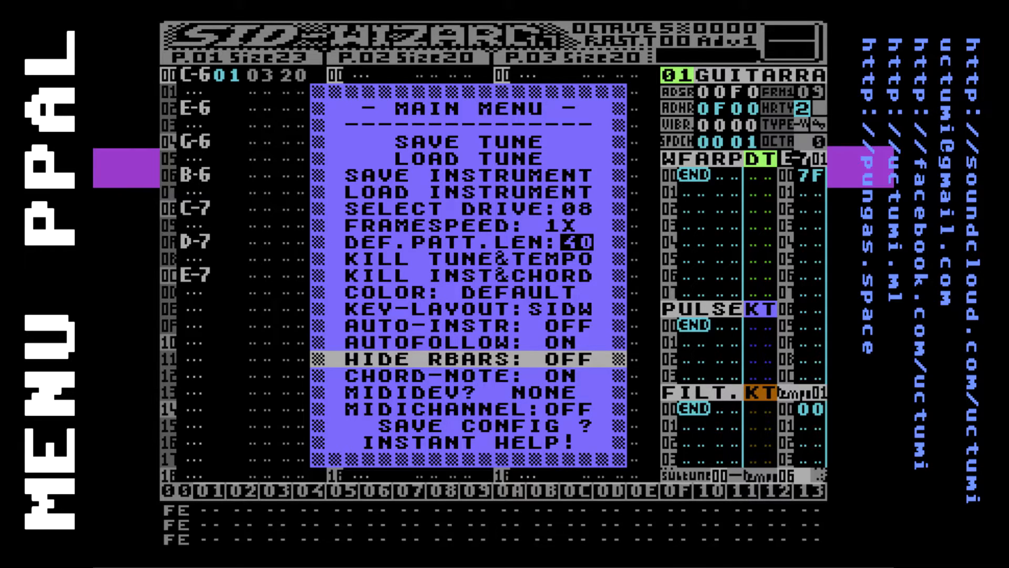
pyautogui.press('Return')
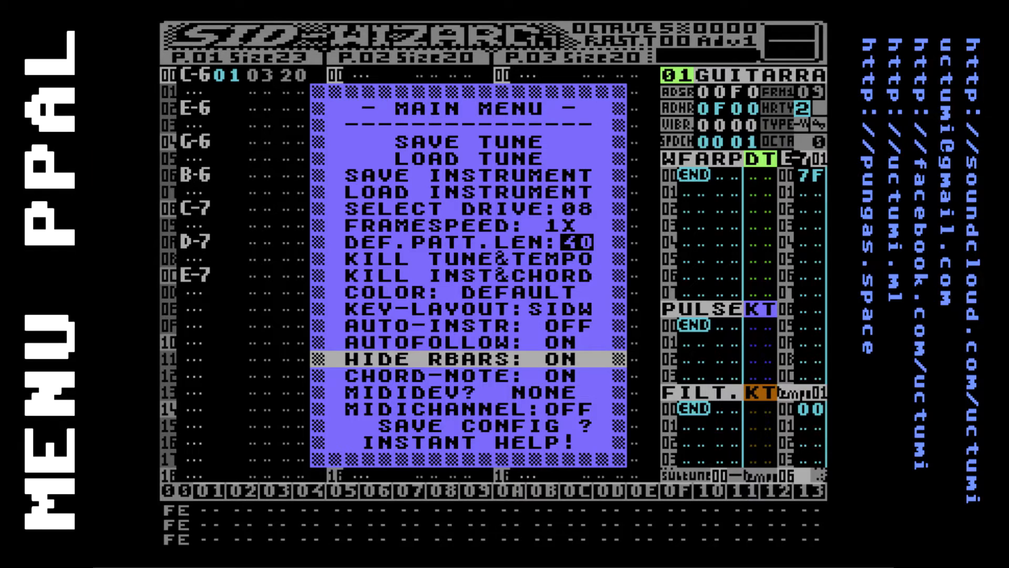
pyautogui.press('Return')
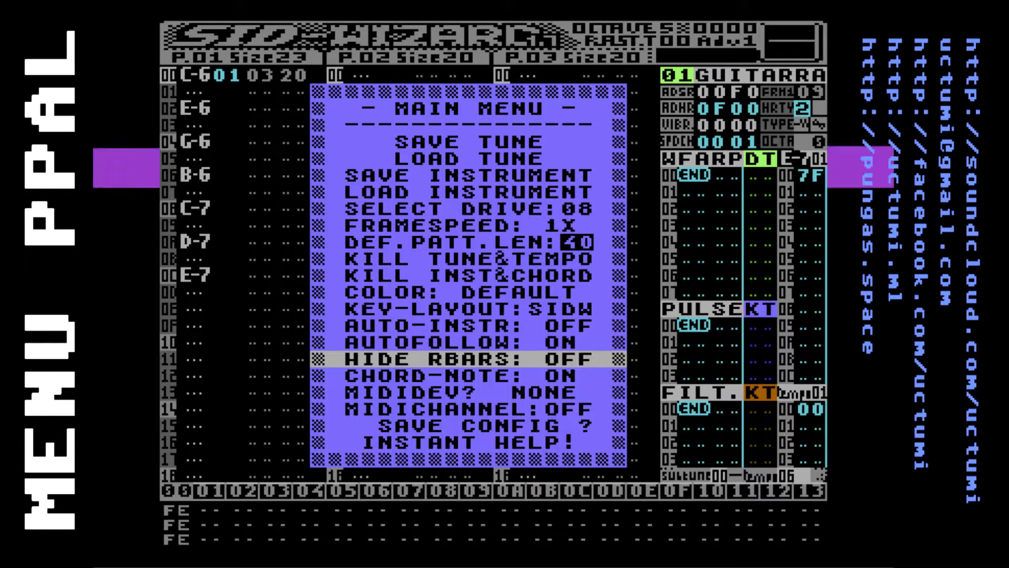
# Toggle the chord-note option off and on several times and leave it on
pyautogui.press('Down')
pyautogui.press('Up')
pyautogui.press('Down')
pyautogui.press('Up')
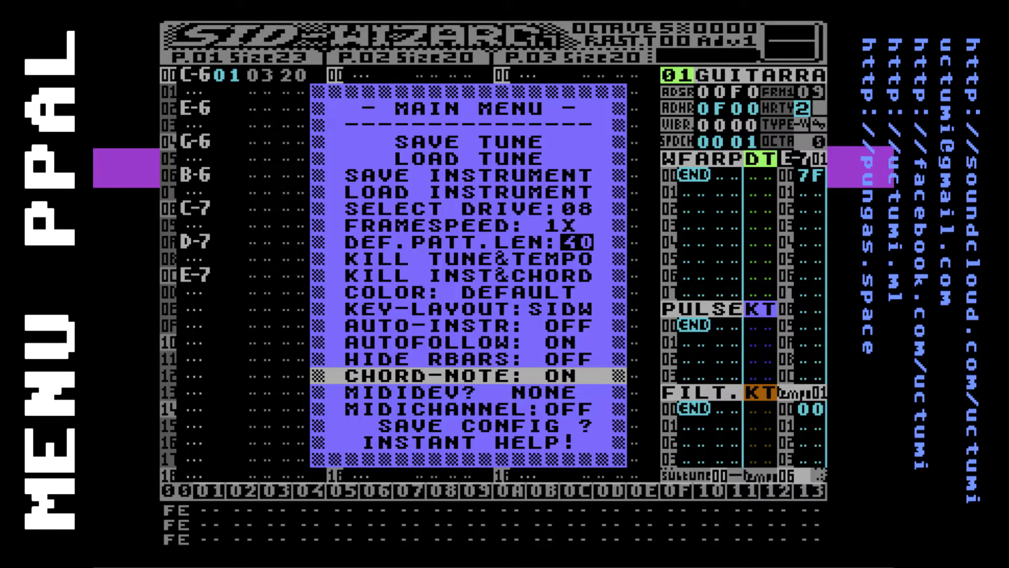
pyautogui.press('Return')
pyautogui.press('Return')
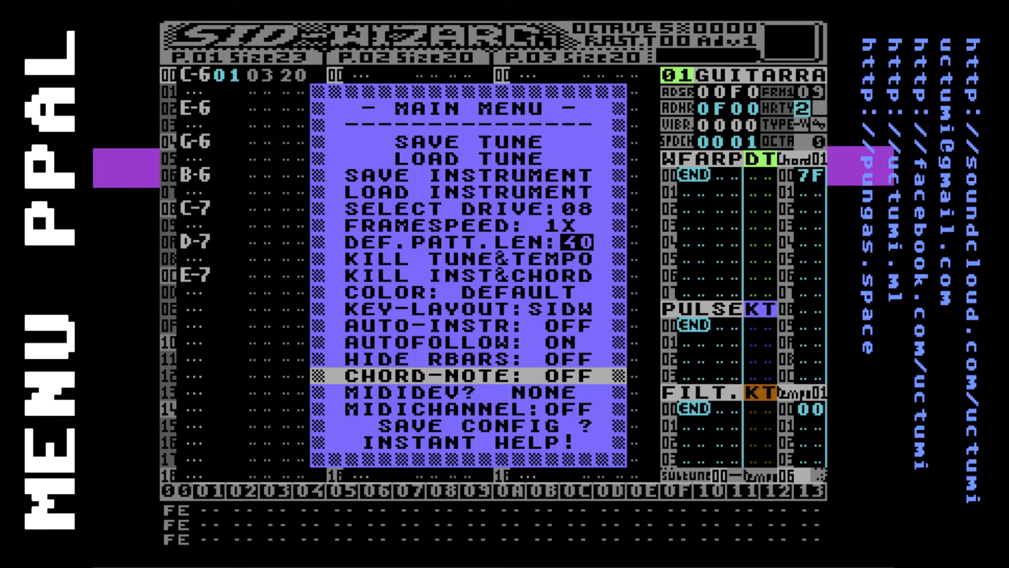
pyautogui.press('Return')
pyautogui.press('Return')
pyautogui.press('Return')
pyautogui.press('Return')
pyautogui.press('Return')
pyautogui.press('Return')
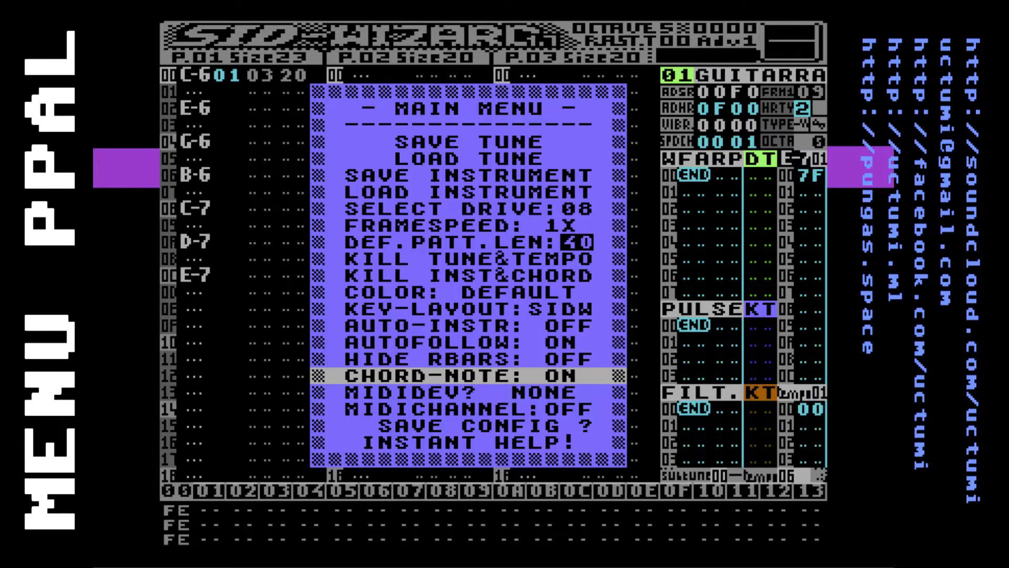
# Read the main menu's instant help on the key commands and return to the pattern editor
pyautogui.press('Down')
pyautogui.press('Down')
pyautogui.press('Down')
pyautogui.press('Down')
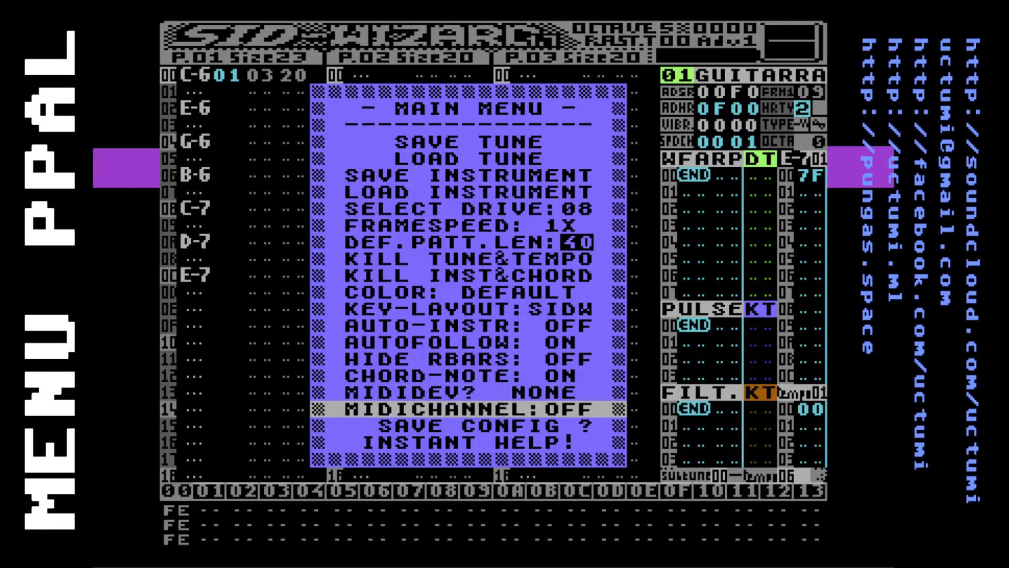
pyautogui.press('Return')
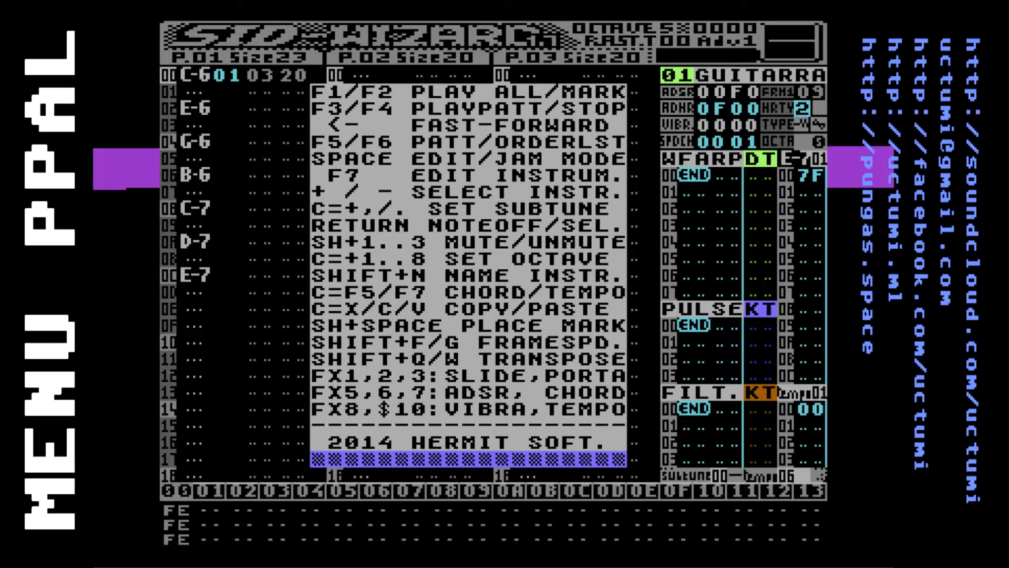
pyautogui.press('Escape')
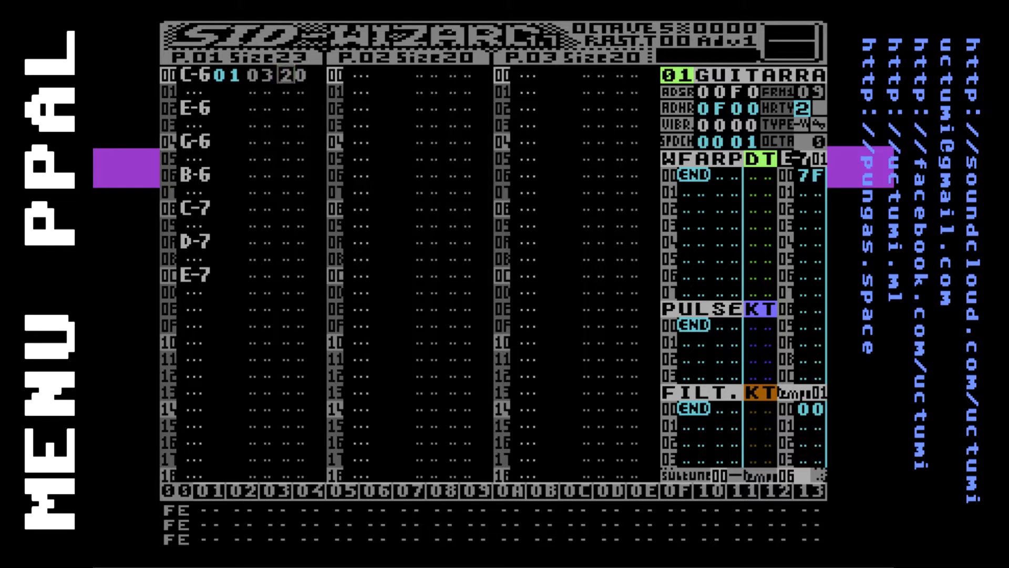
pyautogui.press('Escape')
pyautogui.press('Escape')
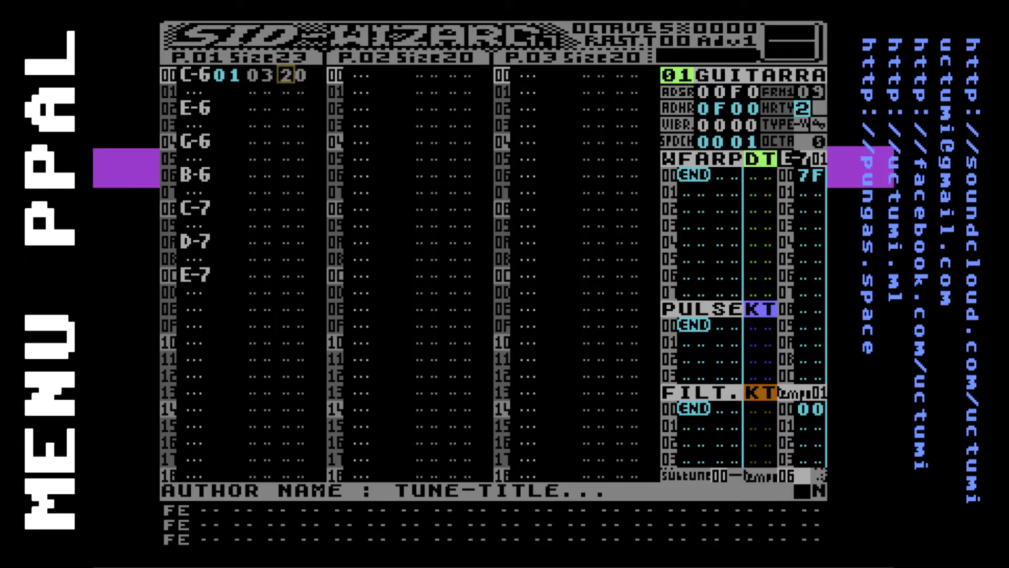
# Look through the guitar instrument's filter, pulse and waveform tables and its upper parameters
pyautogui.press('Right')
pyautogui.press('Right')
pyautogui.press('Right')
pyautogui.press('Right')
pyautogui.press('Right')
pyautogui.press('Right')
pyautogui.press('Right')
pyautogui.press('Right')
pyautogui.press('Right')
pyautogui.press('Right')
pyautogui.press('Right')
pyautogui.press('Right')
pyautogui.press('Right')
pyautogui.press('Right')
pyautogui.press('Right')
pyautogui.press('Right')
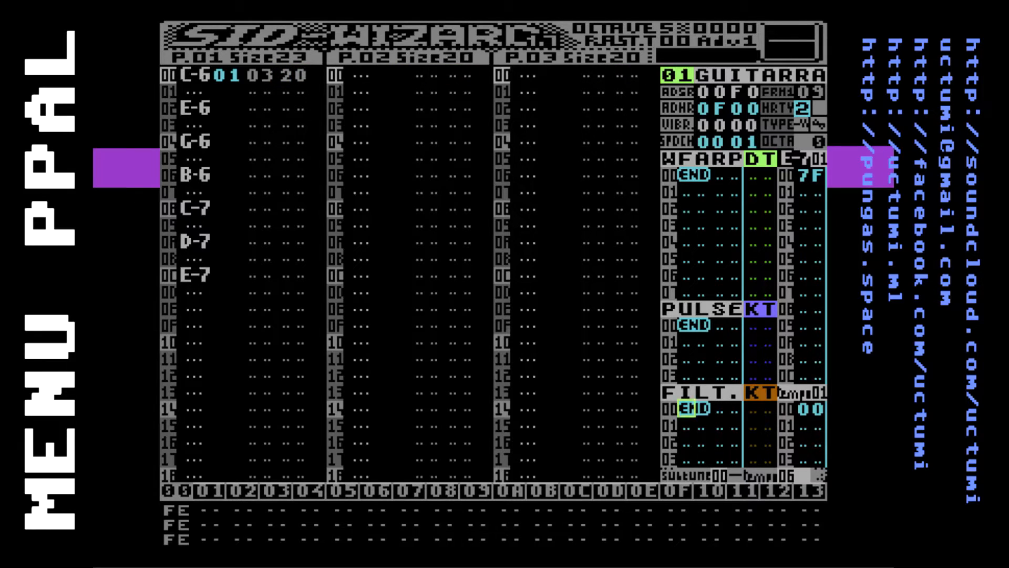
pyautogui.press('Left')
pyautogui.press('Left')
pyautogui.press('Left')
pyautogui.press('Left')
pyautogui.press('Left')
pyautogui.press('Left')
pyautogui.press('Right')
pyautogui.press('Right')
pyautogui.press('Right')
pyautogui.press('Right')
pyautogui.press('Right')
pyautogui.press('Right')
pyautogui.press('Right')
pyautogui.press('Left')
pyautogui.press('Right')
pyautogui.press('Left')
pyautogui.press('Left')
pyautogui.press('Down')
pyautogui.press('Up')
pyautogui.press('Right')
pyautogui.press('Right')
pyautogui.press('Right')
pyautogui.press('Right')
pyautogui.press('Up')
pyautogui.press('Up')
pyautogui.press('Up')
pyautogui.press('Up')
pyautogui.press('Up')
pyautogui.press('Up')
pyautogui.press('Down')
pyautogui.press('Down')
pyautogui.press('Down')
pyautogui.press('Down')
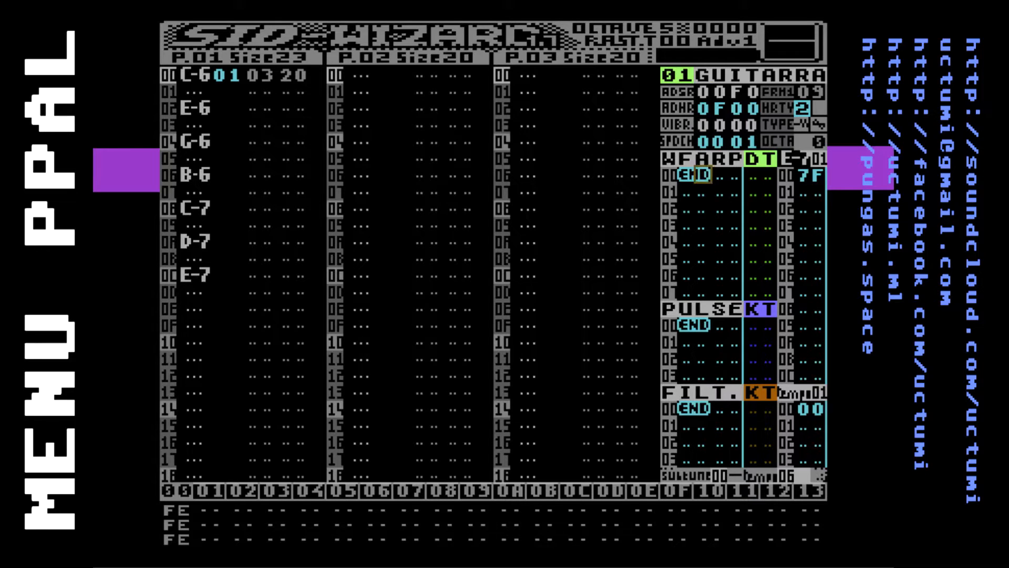
# Insert a first row with waveform value 11 in the guitar instrument's WFARP table
pyautogui.press('Insert')
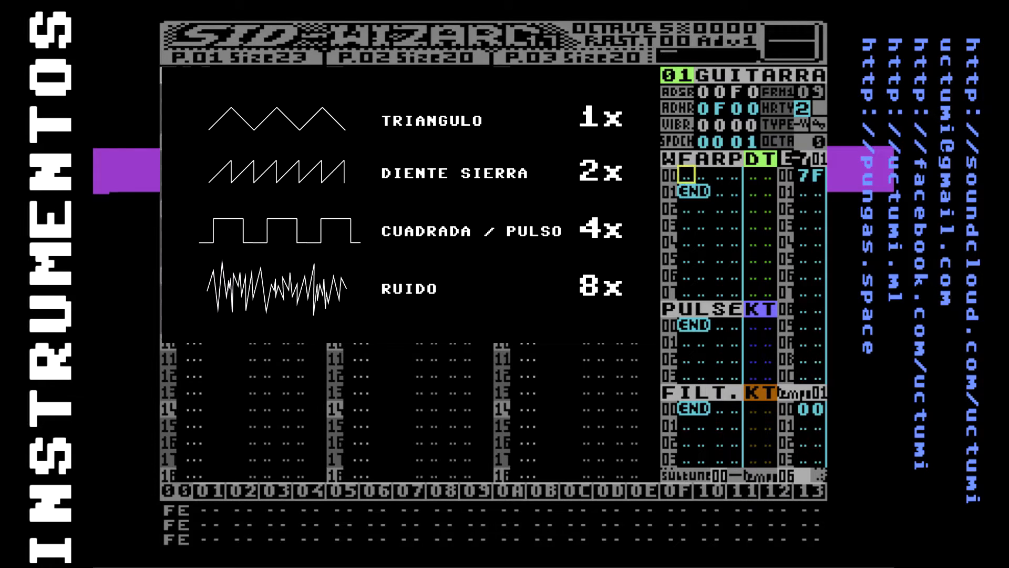
pyautogui.write('11')
pyautogui.press('Left')
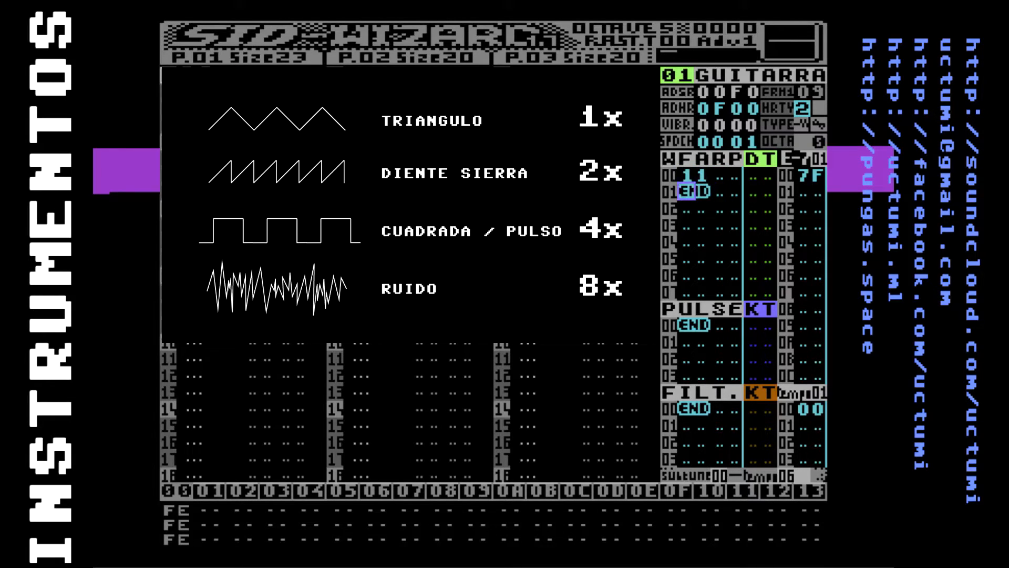
# Insert three more rows in the WFARP table with the waveform values 21, 41 and 81
pyautogui.press('Insert')
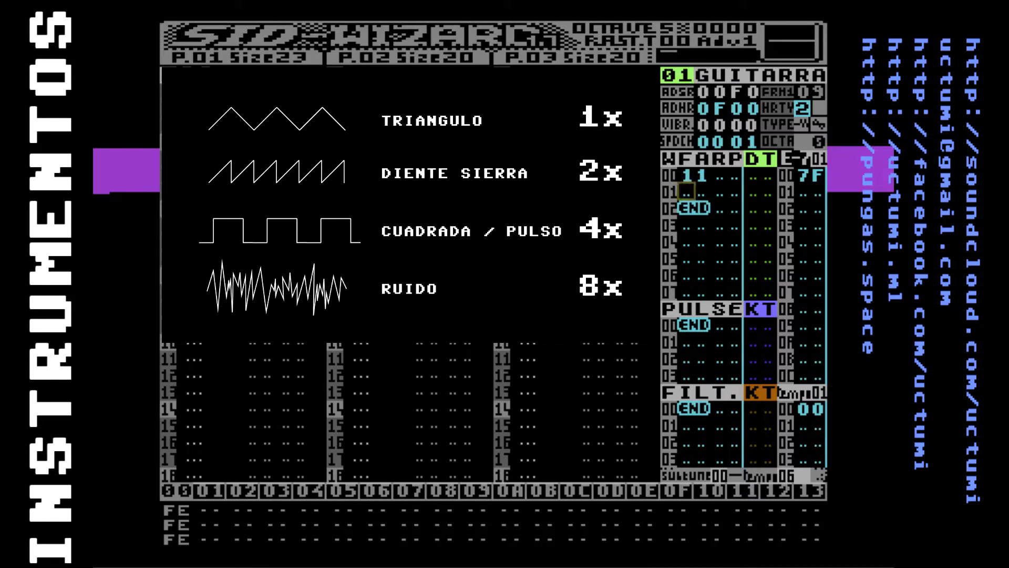
pyautogui.write('21')
pyautogui.press('Insert')
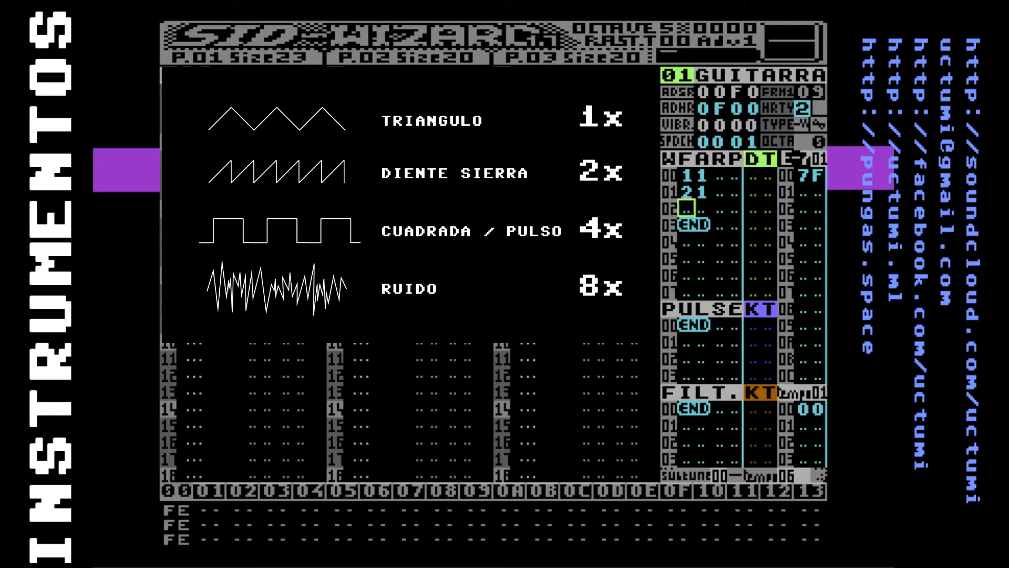
pyautogui.write('41 ')
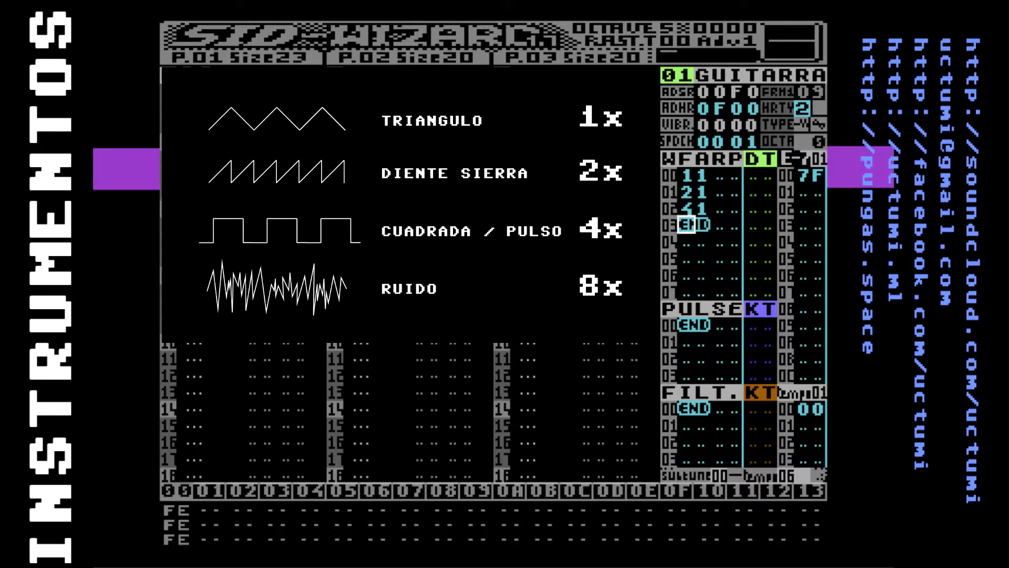
pyautogui.write('81')
# Try the first WFARP row with waveform value 10 and set it back to 11
pyautogui.press('Up')
pyautogui.press('Up')
pyautogui.press('Up')
pyautogui.press('Left')
pyautogui.press('Left')
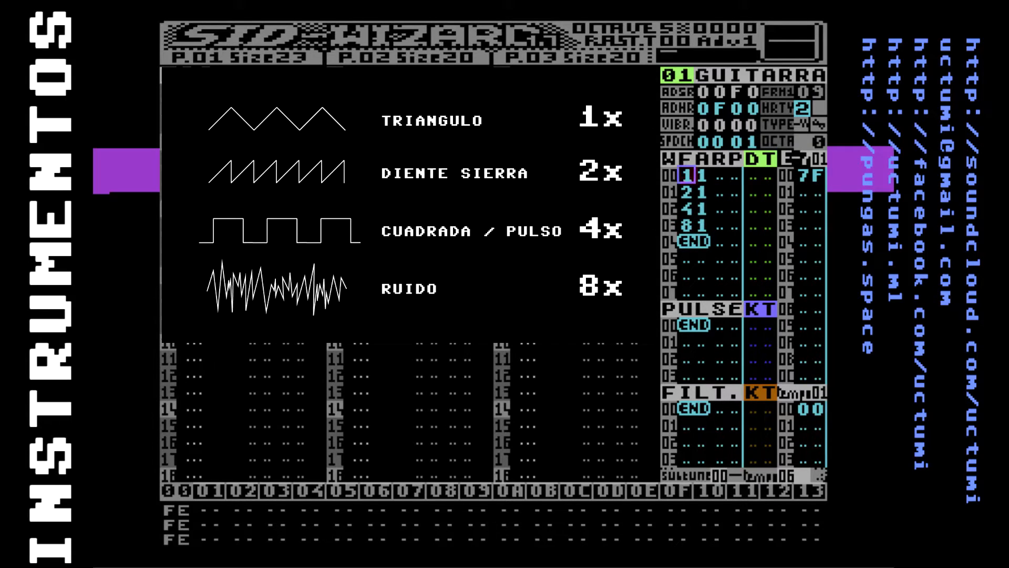
pyautogui.press('Right')
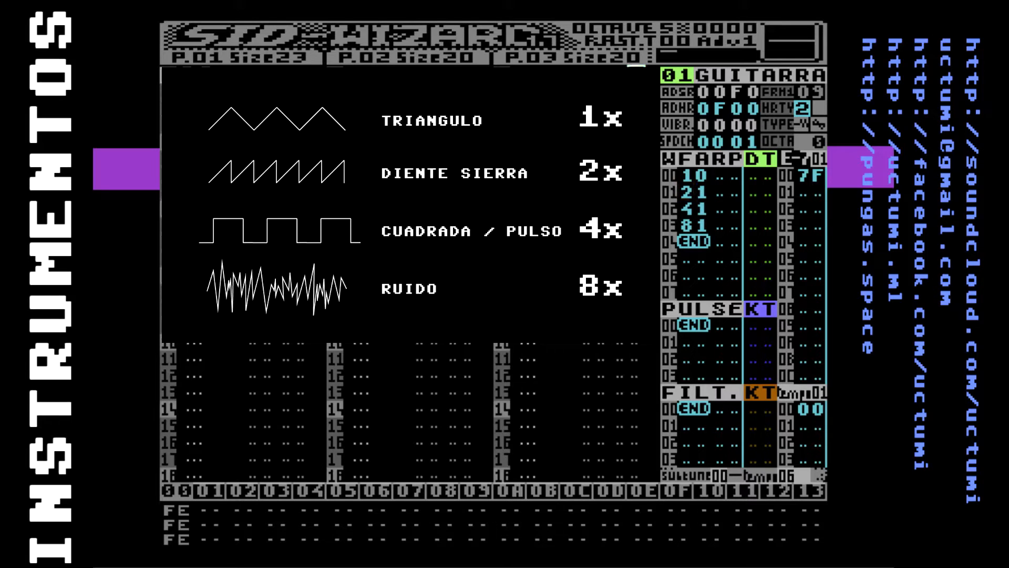
pyautogui.press('Up')
pyautogui.press('Right')
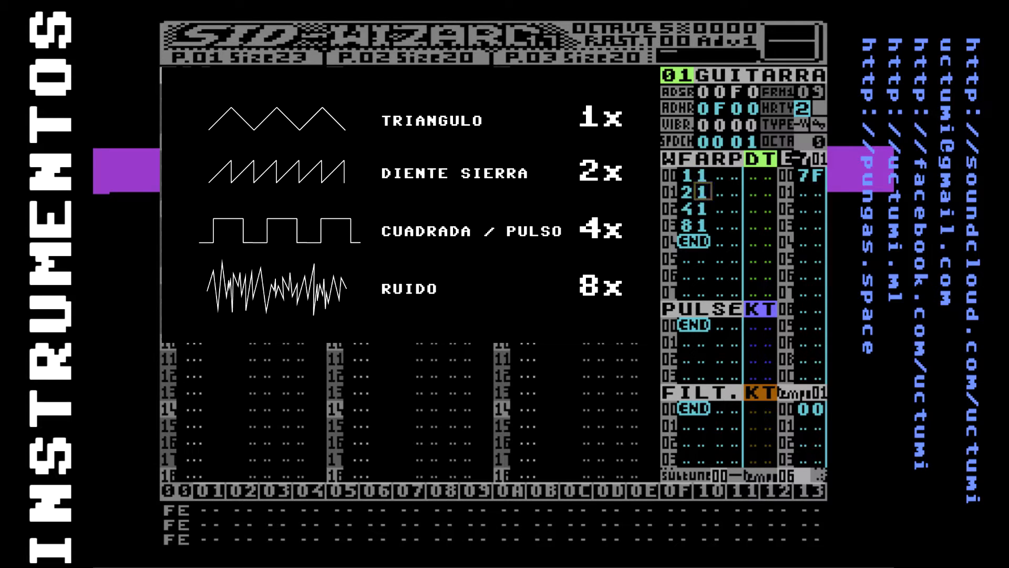
# Delete the 21, 41 and 81 rows from the WFARP table, keeping only the first row
pyautogui.press('BackSpace')
pyautogui.press('BackSpace')
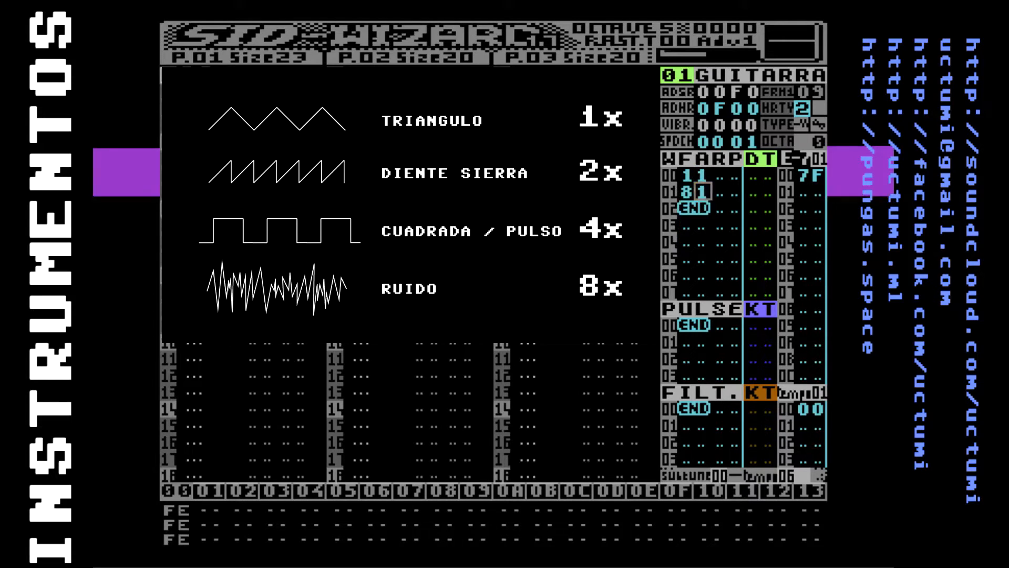
pyautogui.press('BackSpace')
pyautogui.press('Left')
pyautogui.press('Up')
pyautogui.press('Right')
pyautogui.press('Right')
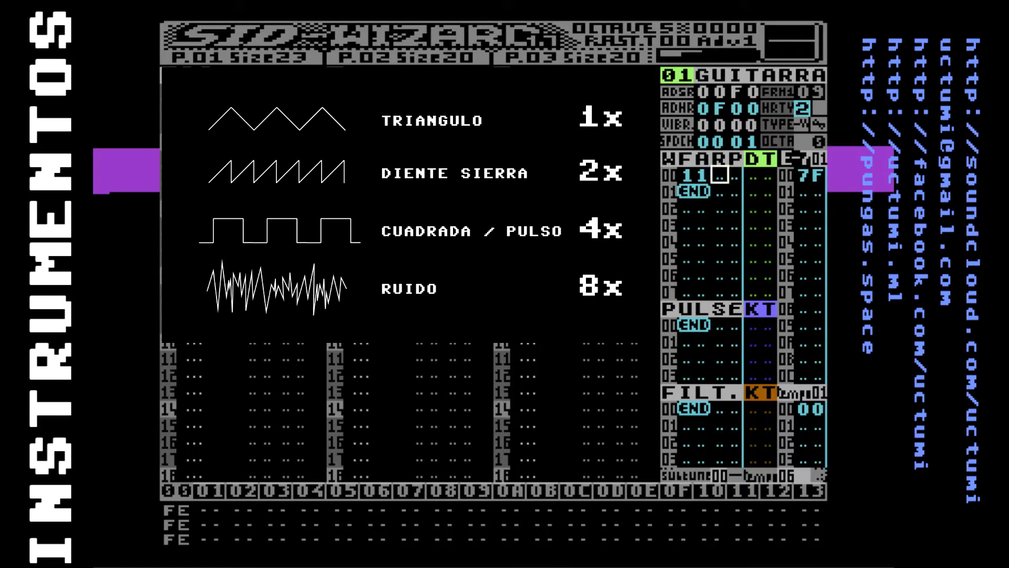
# Return to the first note of pattern 01 and play the whole tune, stopping playback after listening
pyautogui.press('Right')
pyautogui.press('Left')
pyautogui.press('Left')
pyautogui.press('Left')
pyautogui.press('Left')
pyautogui.press('Left')
pyautogui.press('Left')
pyautogui.press('Left')
pyautogui.press('Left')
pyautogui.press('Left')
pyautogui.press('Left')
pyautogui.press('Left')
pyautogui.press('Left')
pyautogui.press('Left')
pyautogui.press('Left')
pyautogui.press('Left')
pyautogui.press('Left')
pyautogui.press('Left')
pyautogui.press('Left')
pyautogui.press('Left')
pyautogui.press('Left')
pyautogui.press('Left')
pyautogui.press('Left')
pyautogui.press('Right')
pyautogui.press('Left')
pyautogui.press('Left')
pyautogui.press('Left')
pyautogui.press('Up')
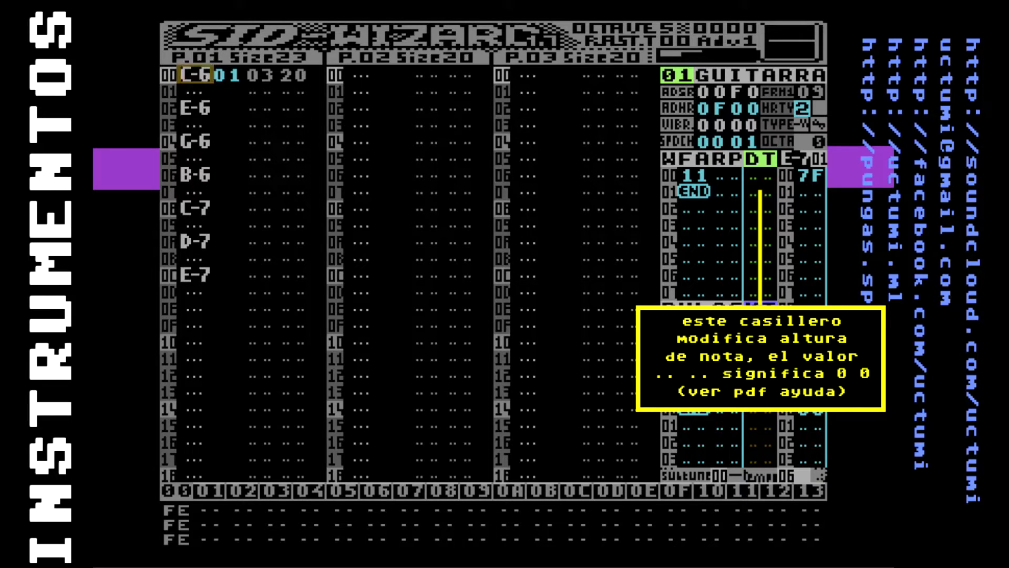
pyautogui.press('F1')
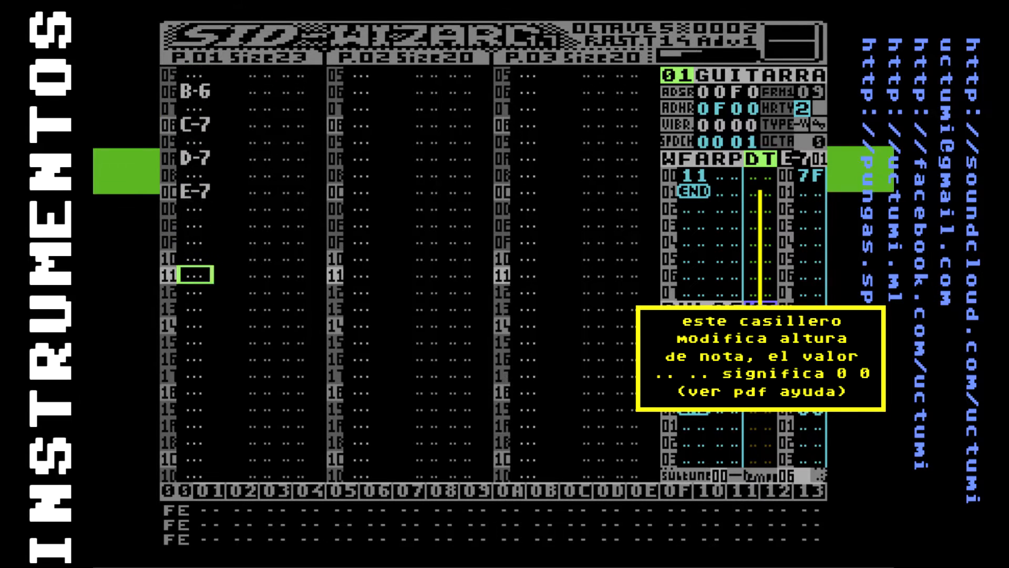
pyautogui.press('F4')
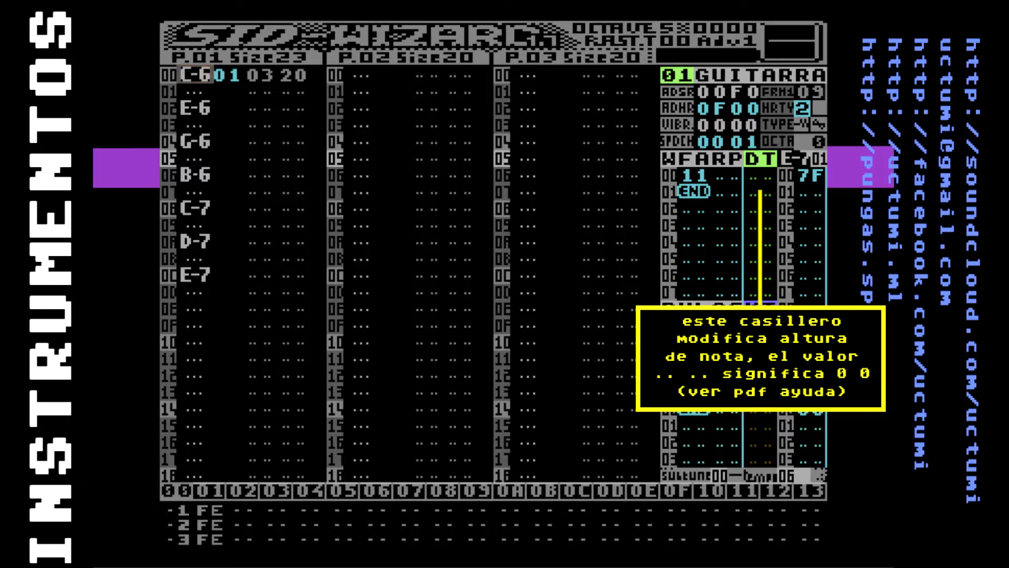
# Replay the tune from the beginning, stop it and return to the pattern's first row
pyautogui.press('F1')
pyautogui.press('F4')
pyautogui.press('Up')
pyautogui.press('Up')
pyautogui.press('Up')
pyautogui.press('Up')
pyautogui.press('Up')
pyautogui.press('Up')
pyautogui.press('Up')
pyautogui.press('Up')
pyautogui.press('Up')
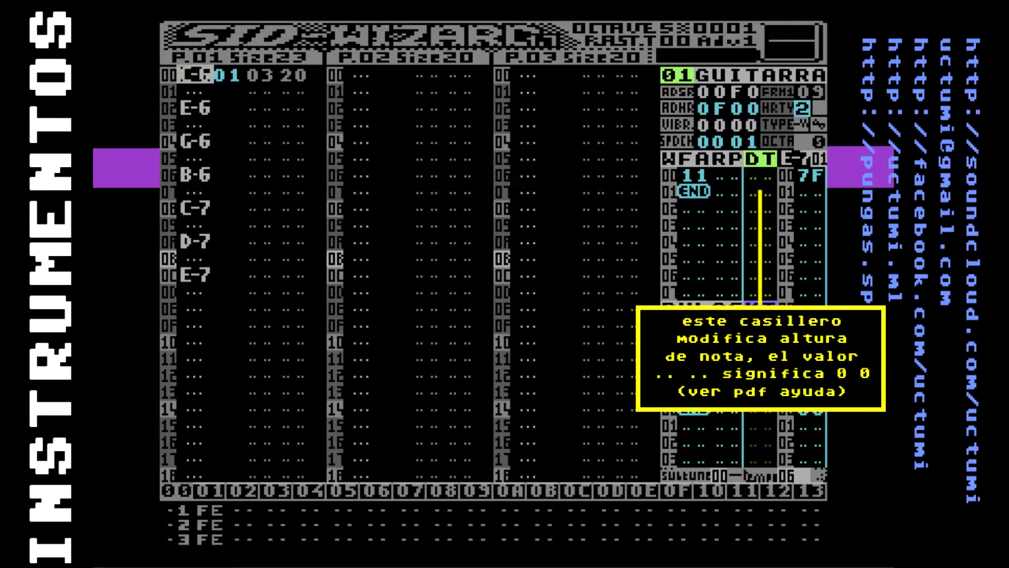
# Play the tune from the marked position twice, stopping playback each time
pyautogui.press('F2')
pyautogui.press('F4')
pyautogui.press('Up')
pyautogui.press('Up')
pyautogui.press('Up')
pyautogui.press('Up')
pyautogui.press('Up')
pyautogui.press('Up')
pyautogui.press('Up')
pyautogui.press('Up')
pyautogui.press('Up')
pyautogui.press('Up')
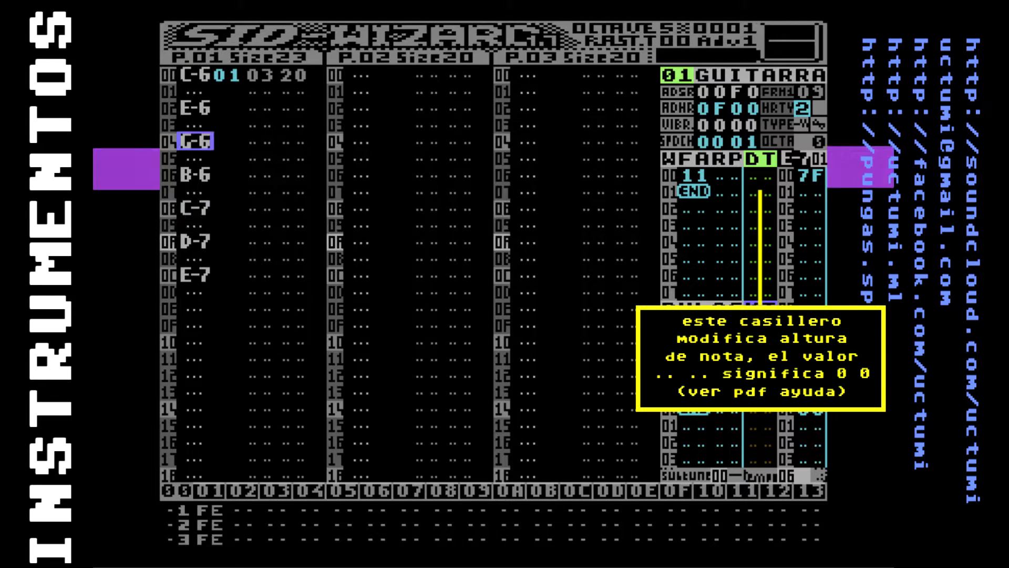
pyautogui.press('F2')
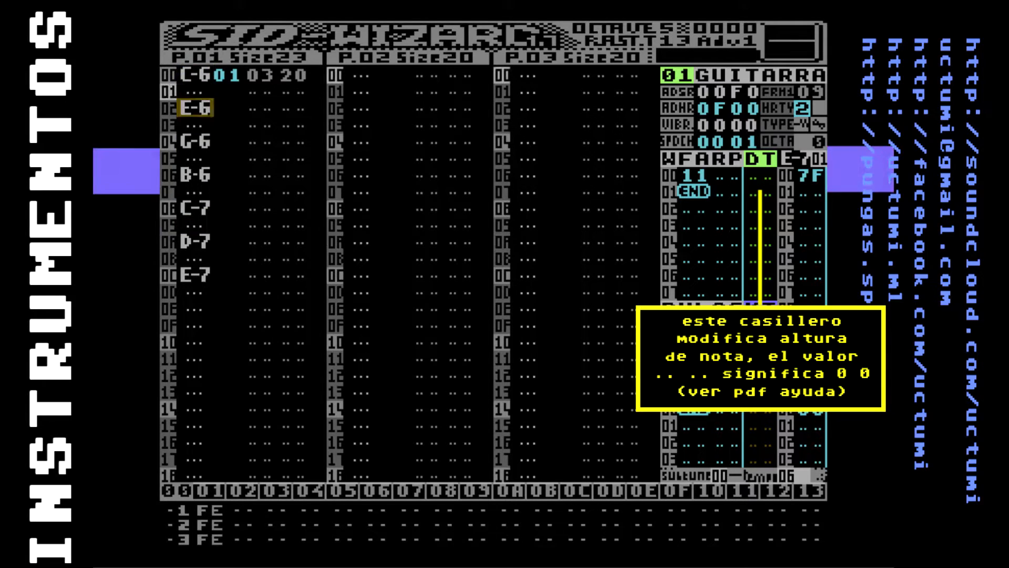
pyautogui.press('F4')
pyautogui.press('Up')
pyautogui.press('Up')
pyautogui.press('Up')
pyautogui.press('Up')
pyautogui.press('Up')
pyautogui.press('Up')
pyautogui.press('Up')
pyautogui.press('Up')
pyautogui.press('Up')
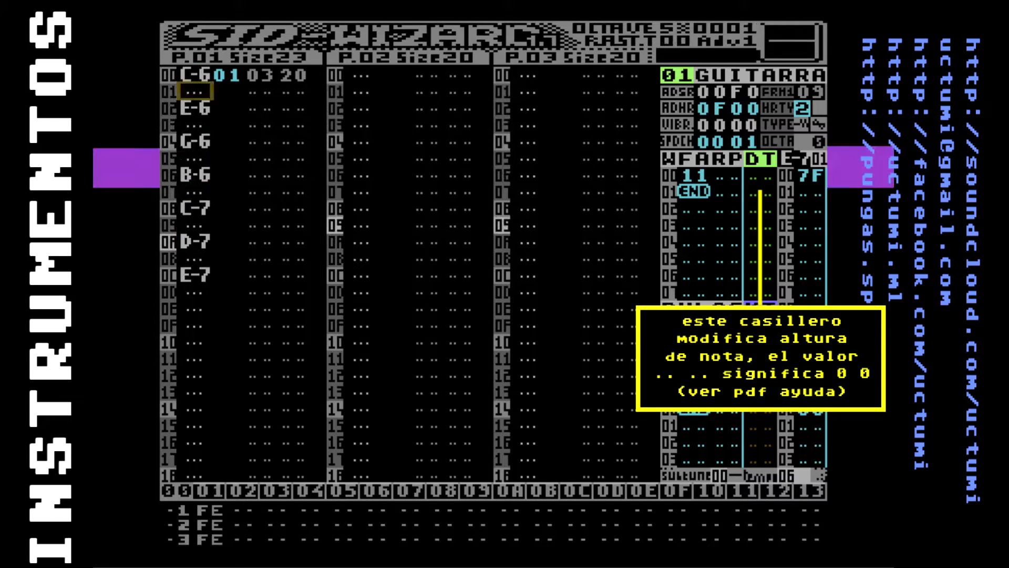
# Play only the current pattern twice, stopping each time and going back to its first note
pyautogui.press('Down')
pyautogui.press('Down')
pyautogui.press('Down')
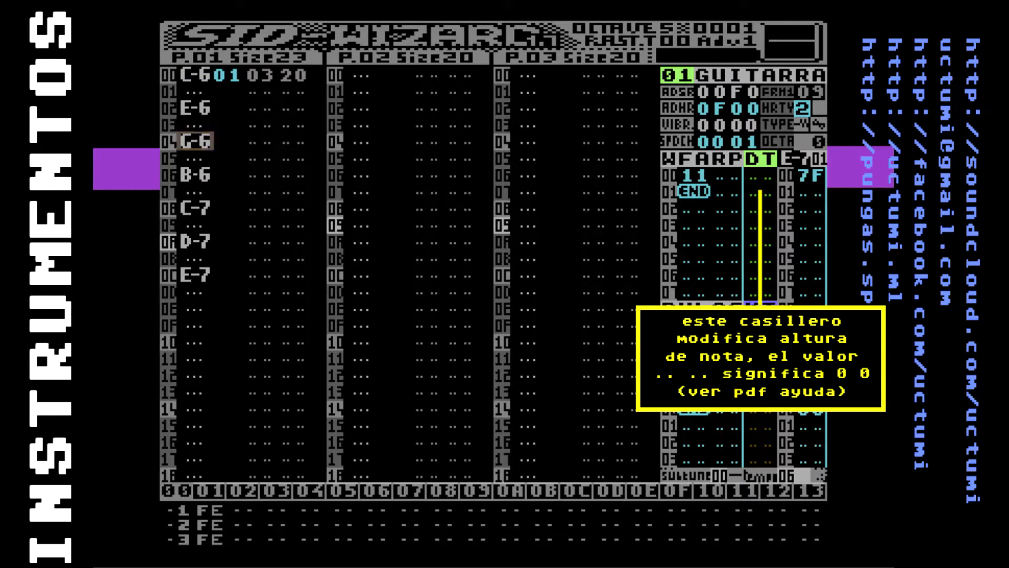
pyautogui.press('F3')
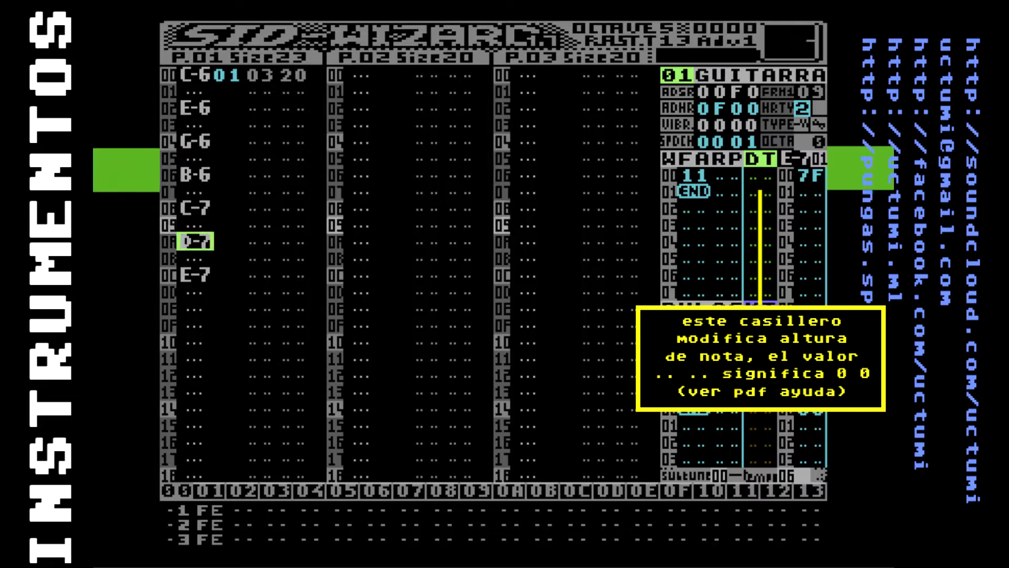
pyautogui.press('F4')
pyautogui.press('Up')
pyautogui.press('Up')
pyautogui.press('Up')
pyautogui.press('Up')
pyautogui.press('Up')
pyautogui.press('Up')
pyautogui.press('Up')
pyautogui.press('Up')
pyautogui.press('Up')
pyautogui.press('Up')
pyautogui.press('Up')
pyautogui.press('Up')
pyautogui.press('Up')
pyautogui.press('Up')
pyautogui.press('Up')
pyautogui.press('Up')
pyautogui.press('Up')
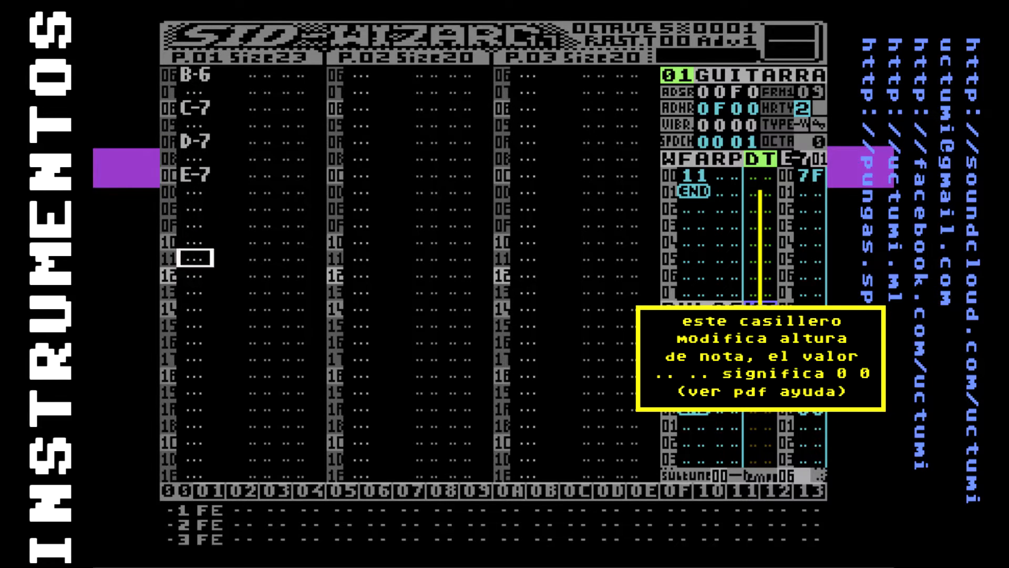
pyautogui.press('Up')
pyautogui.press('Down')
pyautogui.press('Down')
pyautogui.press('Down')
pyautogui.press('Down')
pyautogui.press('Down')
pyautogui.press('Down')
pyautogui.press('Down')
pyautogui.press('Down')
pyautogui.press('Down')
pyautogui.press('Down')
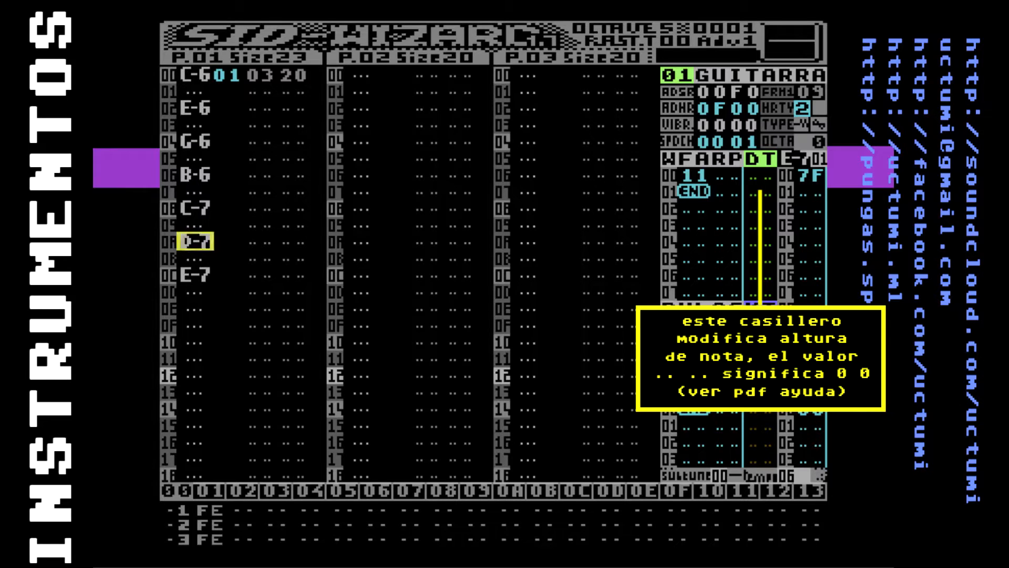
pyautogui.press('F3')
pyautogui.press('F4')
pyautogui.press('Up')
pyautogui.press('Up')
pyautogui.press('Up')
pyautogui.press('Up')
pyautogui.press('Up')
pyautogui.press('Up')
pyautogui.press('Up')
pyautogui.press('Up')
pyautogui.press('Up')
pyautogui.press('Up')
pyautogui.press('Up')
pyautogui.press('Up')
pyautogui.press('Up')
pyautogui.press('Up')
pyautogui.press('Up')
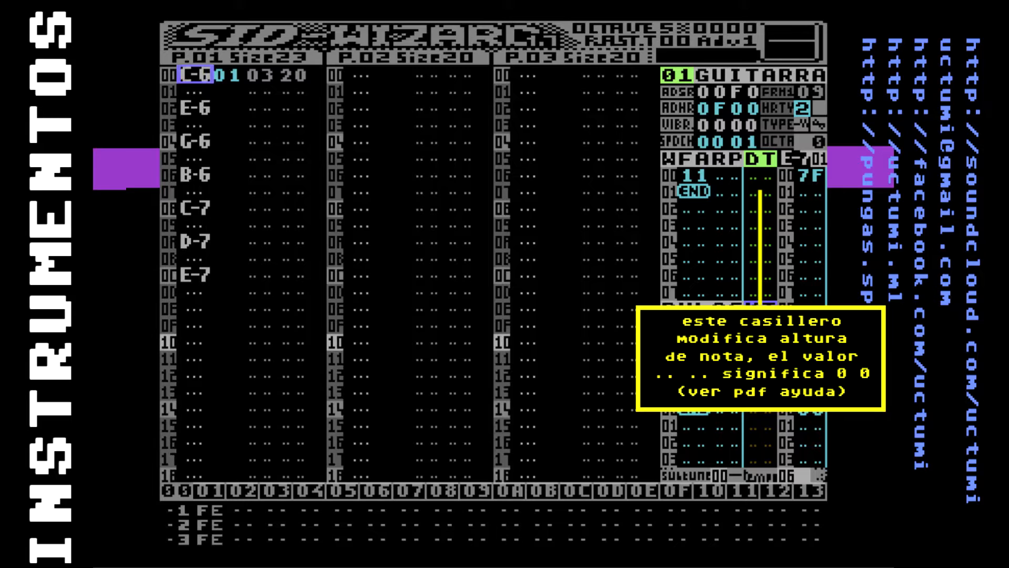
# Go back to the first waveform value in the guitar instrument's WFARP table
pyautogui.press('Down')
pyautogui.press('Up')
pyautogui.press('F5')
pyautogui.press('F5')
pyautogui.press('F6')
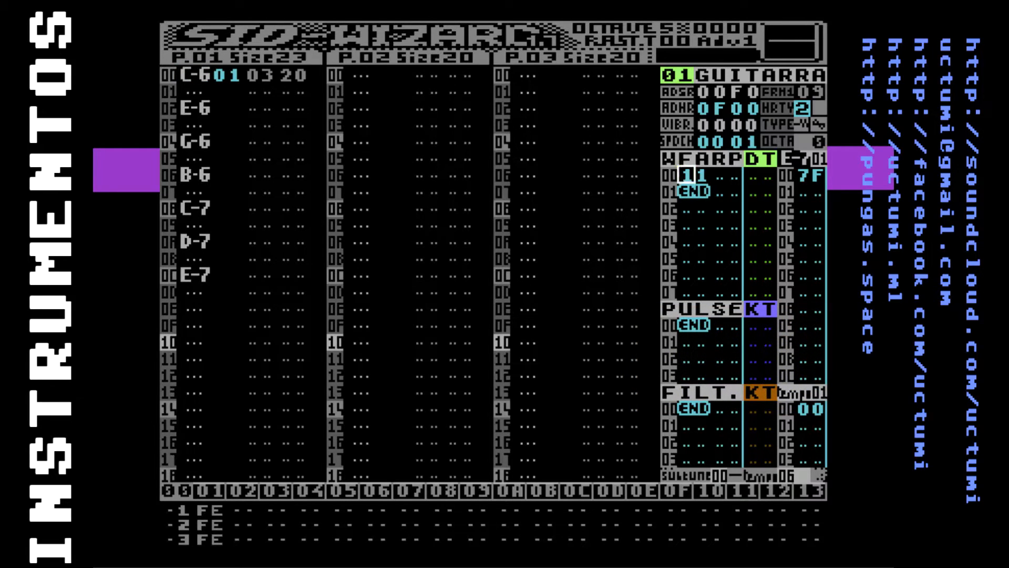
# Add a second WFARP row with waveform value 10 to the guitar instrument and test it by playing the tune
pyautogui.press('Down')
pyautogui.press('Insert')
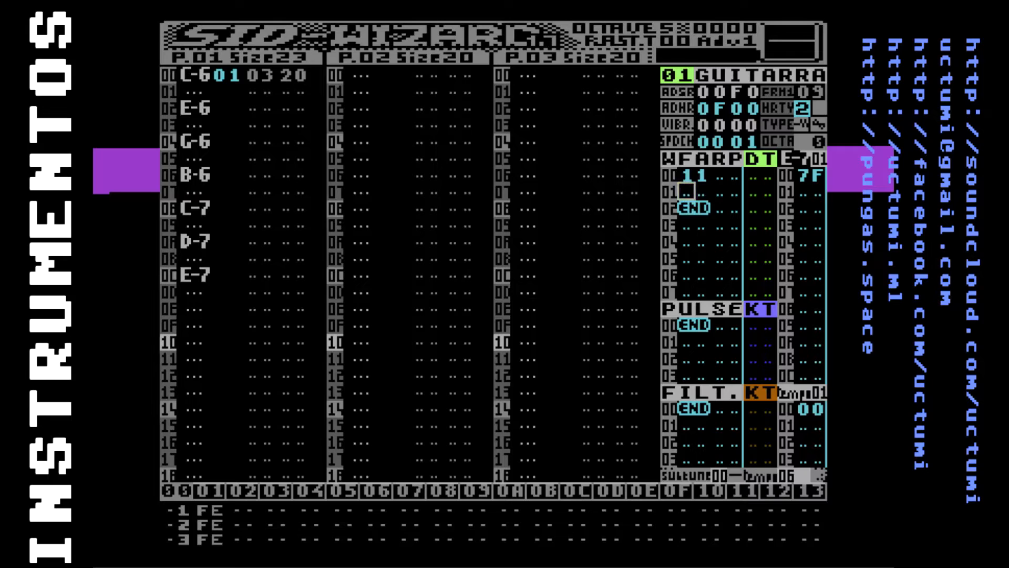
pyautogui.write('10')
pyautogui.press('Right')
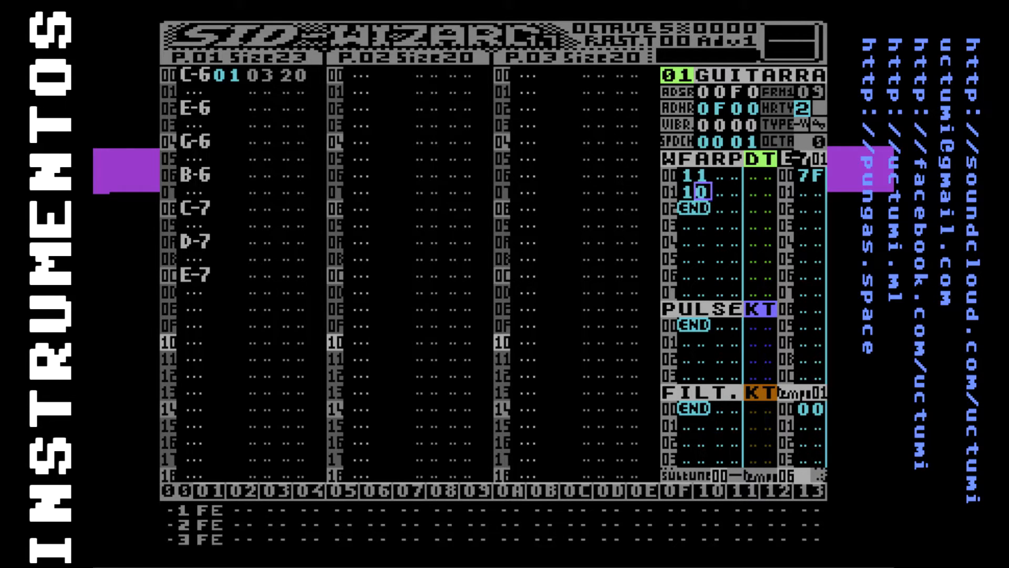
pyautogui.press('F1')
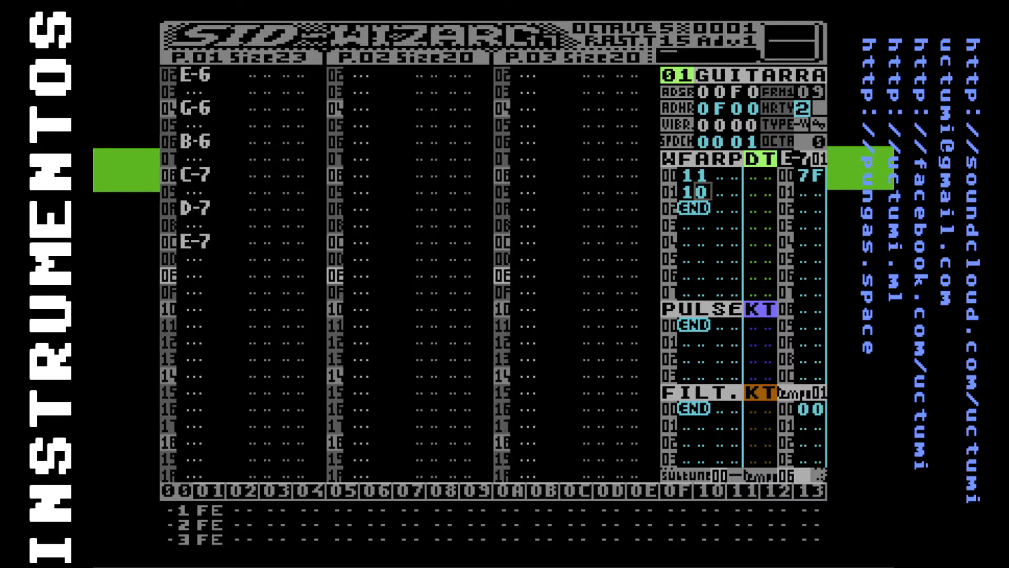
pyautogui.press('F4')
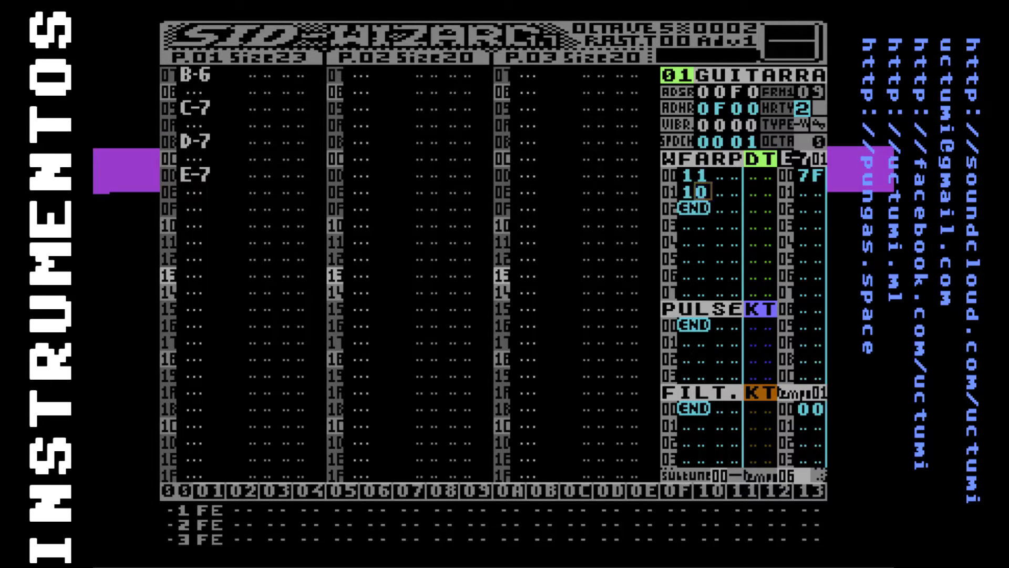
# Set the guitar instrument's ADSR envelope to 649A and play the tune to hear it
pyautogui.press('Up')
pyautogui.press('Up')
pyautogui.press('Up')
pyautogui.press('Up')
pyautogui.press('Up')
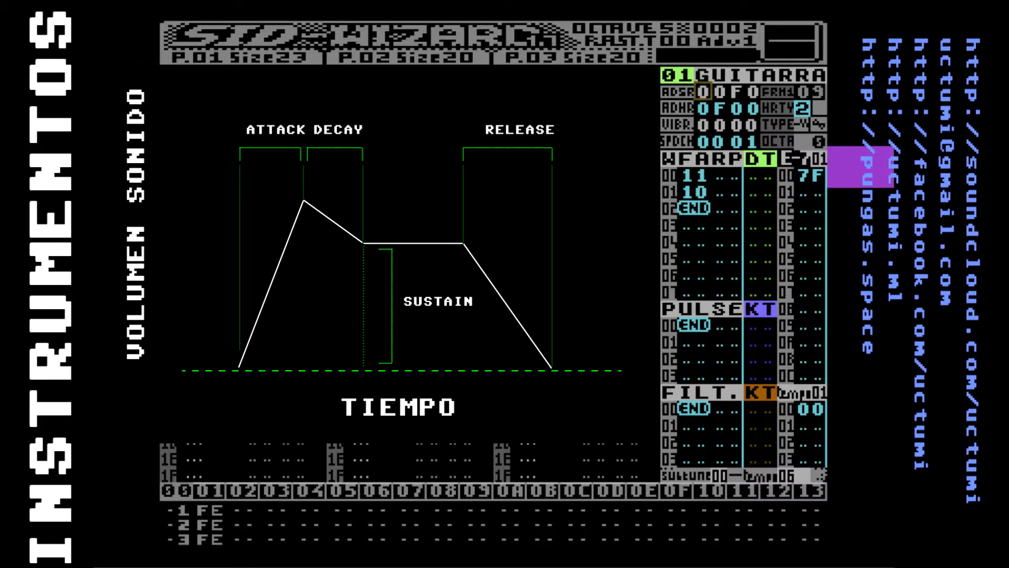
pyautogui.press('Right')
pyautogui.press('Right')
pyautogui.press('Left')
pyautogui.press('Left')
pyautogui.press('Left')
pyautogui.write('6')
pyautogui.press('Right')
pyautogui.write('4')
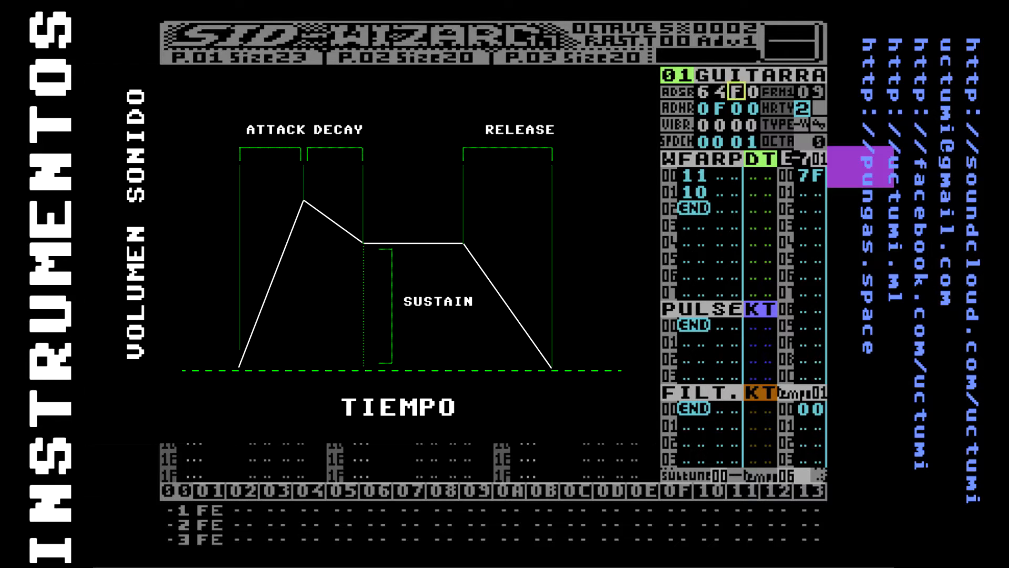
pyautogui.write('9A')
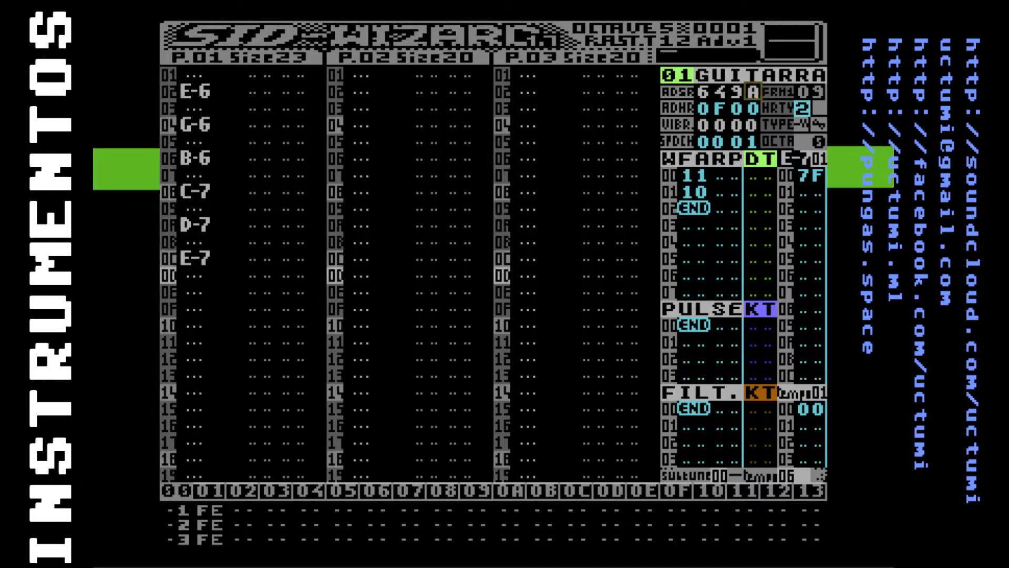
pyautogui.press('F4')
# Set the envelope's attack and decay to 0, making the guitar's ADSR 009A, and play the tune
pyautogui.press('Left')
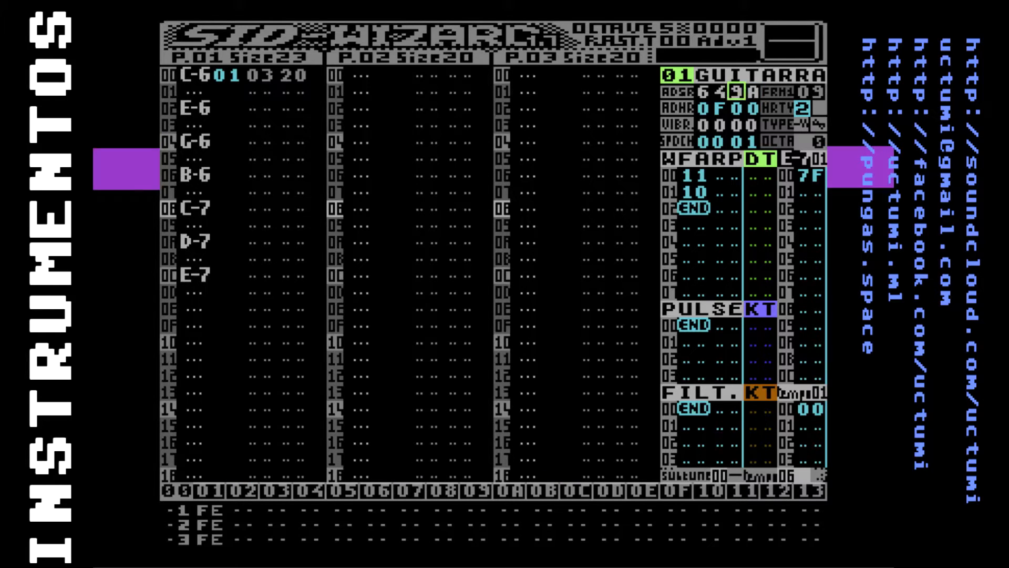
pyautogui.press('Left')
pyautogui.press('Left')
pyautogui.press('Right')
pyautogui.press('Right')
pyautogui.press('Left')
pyautogui.write('00')
pyautogui.press('Left')
pyautogui.press('Left')
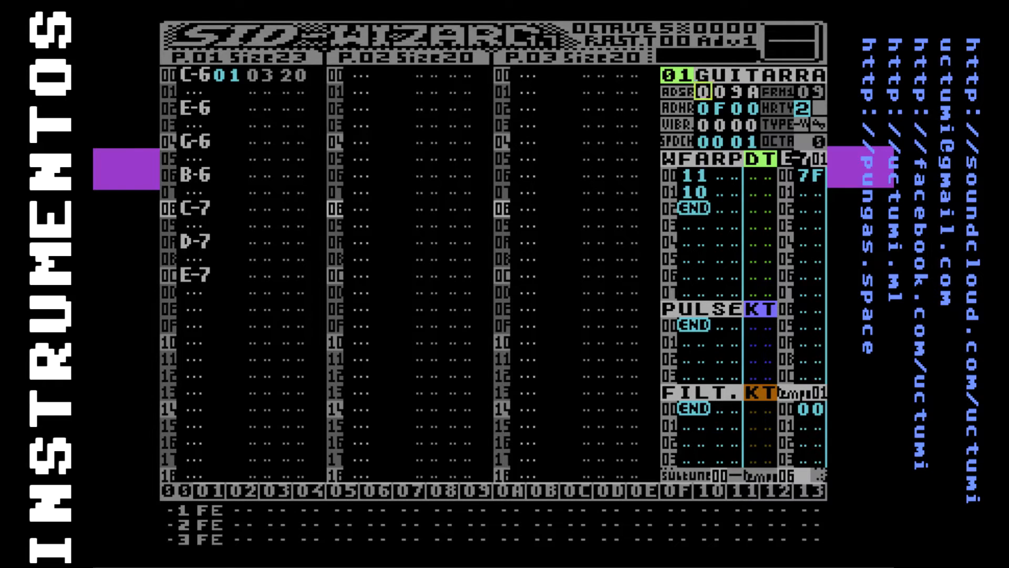
pyautogui.press('Right')
pyautogui.press('F1')
# Delete the second row, value 10, from the guitar instrument's WFARP table
pyautogui.press('Down')
pyautogui.press('Down')
pyautogui.press('Down')
pyautogui.press('Down')
pyautogui.press('Down')
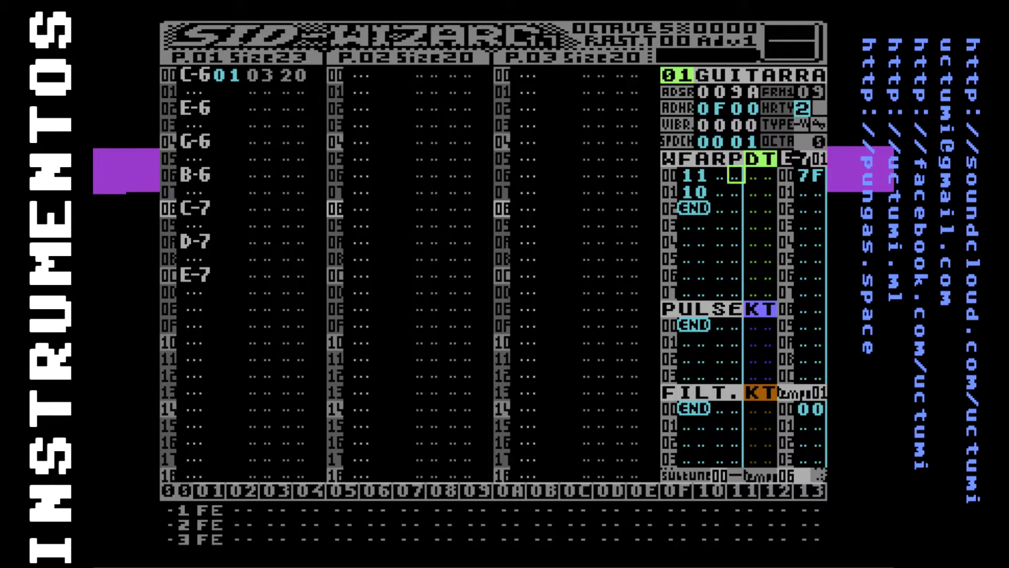
pyautogui.press('Left')
pyautogui.press('Left')
pyautogui.press('Delete')
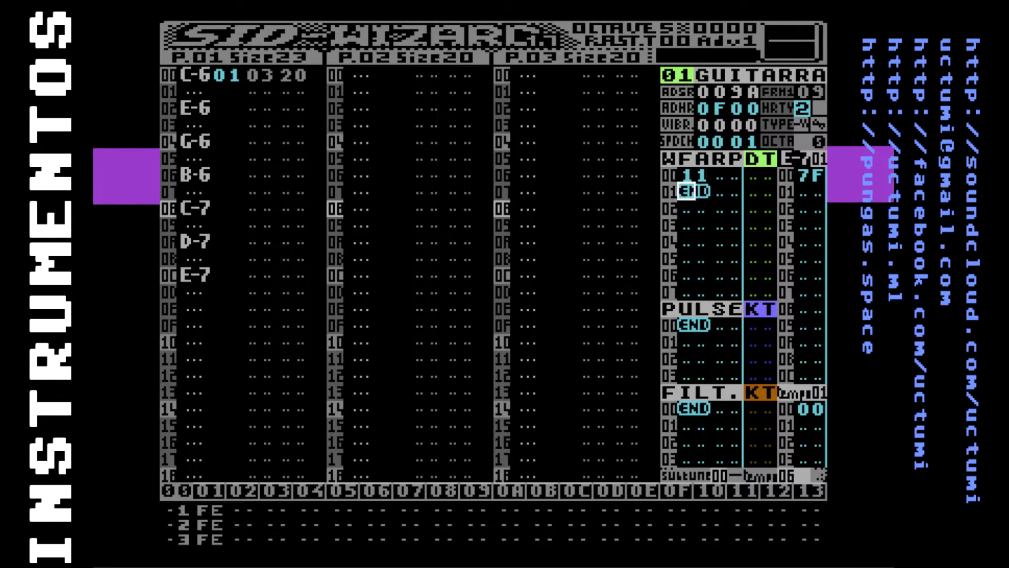
# Return to the pattern, play the tune from the beginning and stop it
pyautogui.press('F5')
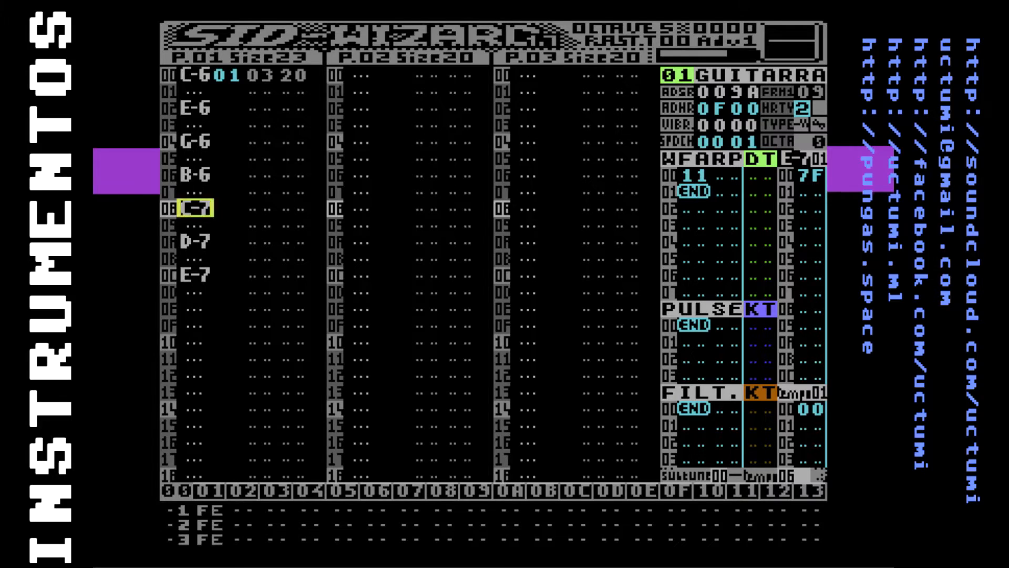
pyautogui.press('F1')
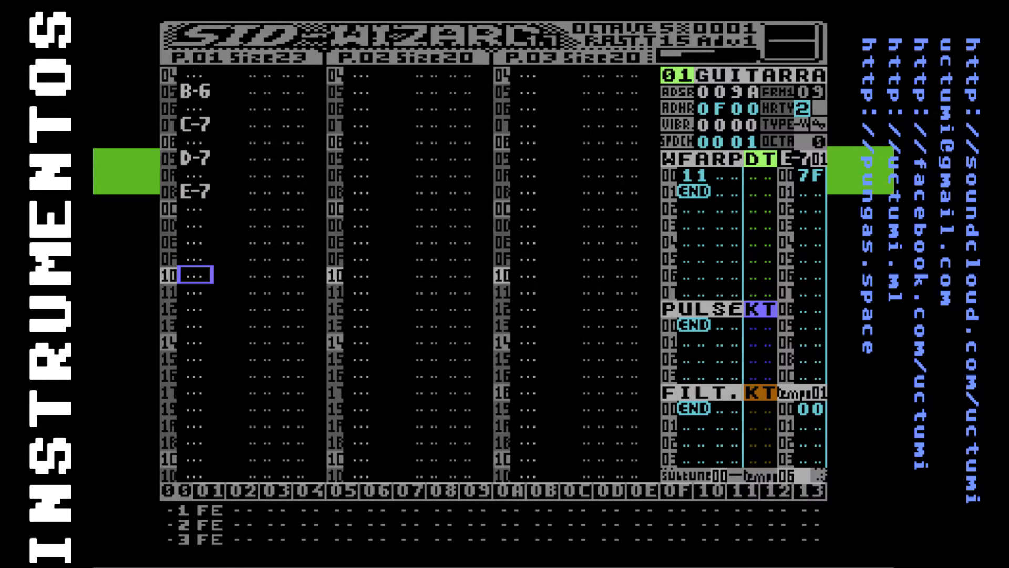
pyautogui.press('F4')
# Enter a note-off in row 0D of pattern 01, right after the final E-7 note
pyautogui.press('Up')
pyautogui.press('Up')
pyautogui.press('Up')
pyautogui.press('Up')
pyautogui.press('Up')
pyautogui.press('Up')
pyautogui.press('Up')
pyautogui.press('Up')
pyautogui.press('Up')
pyautogui.press('Up')
pyautogui.press('Up')
pyautogui.press('Up')
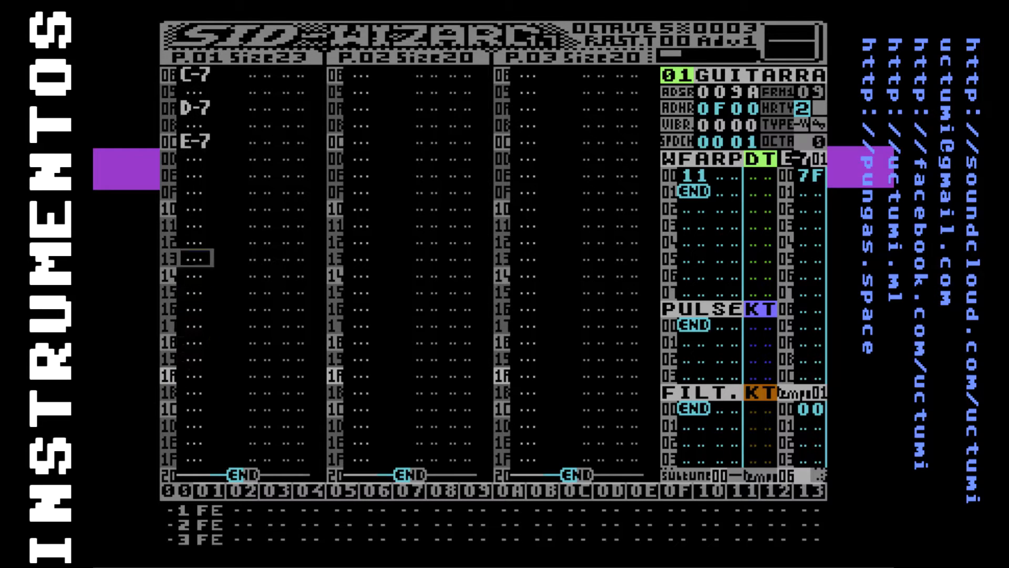
pyautogui.press('Up')
pyautogui.press('a')
pyautogui.press('Up')
pyautogui.press('Up')
pyautogui.press('Up')
pyautogui.press('Up')
pyautogui.press('Up')
pyautogui.press('Up')
pyautogui.press('Up')
pyautogui.press('Down')
pyautogui.press('Down')
pyautogui.press('Down')
pyautogui.press('Down')
pyautogui.press('Down')
pyautogui.press('Down')
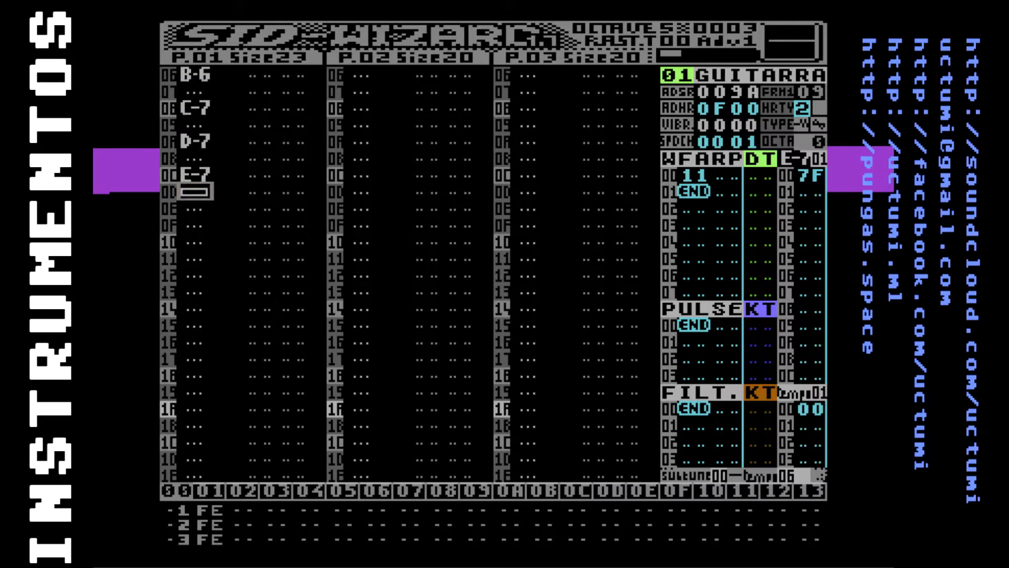
# Play the tune through the note-off, stop it and go back to row 0D of the pattern
pyautogui.press('F1')
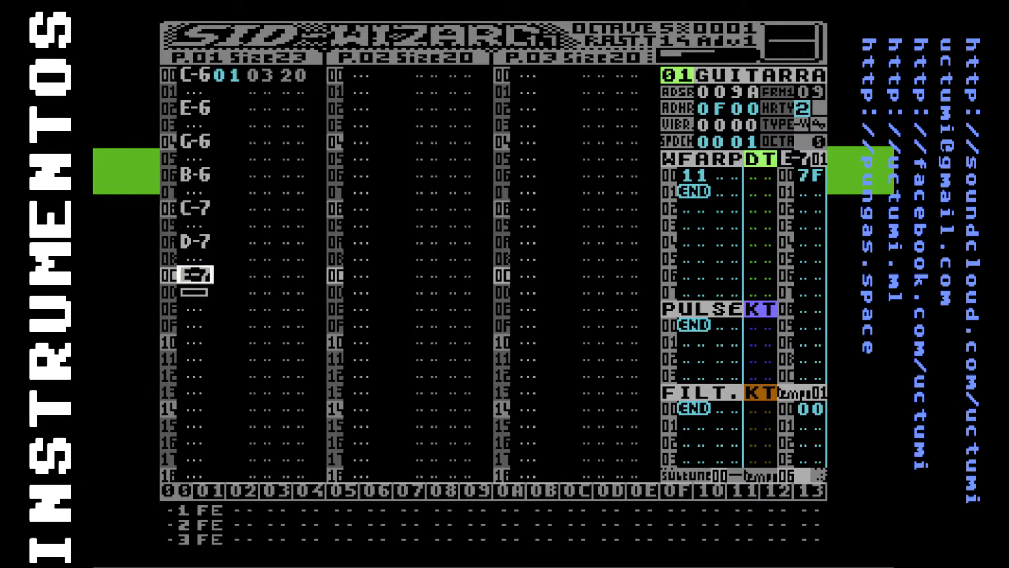
pyautogui.press('F4')
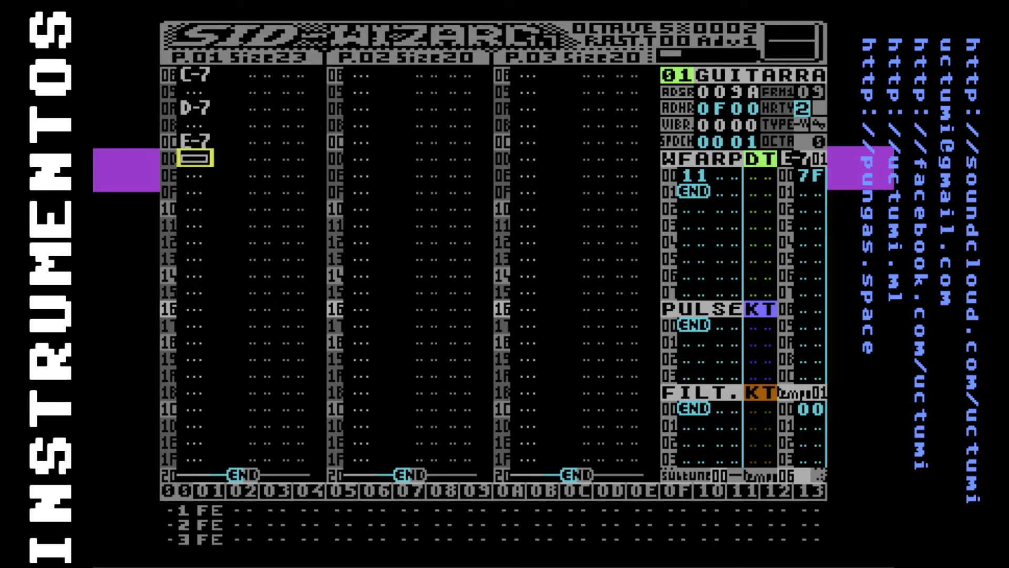
pyautogui.press('Up')
pyautogui.press('Up')
pyautogui.press('Up')
pyautogui.press('Up')
pyautogui.press('Up')
pyautogui.press('Up')
pyautogui.press('Up')
pyautogui.press('Up')
pyautogui.press('Up')
pyautogui.press('Up')
pyautogui.press('Up')
pyautogui.press('Up')
pyautogui.press('Up')
pyautogui.press('Down')
pyautogui.press('Down')
pyautogui.press('Down')
pyautogui.press('Down')
pyautogui.press('Down')
pyautogui.press('Down')
pyautogui.press('Down')
pyautogui.press('Down')
pyautogui.press('Down')
pyautogui.press('Down')
pyautogui.press('Down')
pyautogui.press('Down')
pyautogui.press('Down')
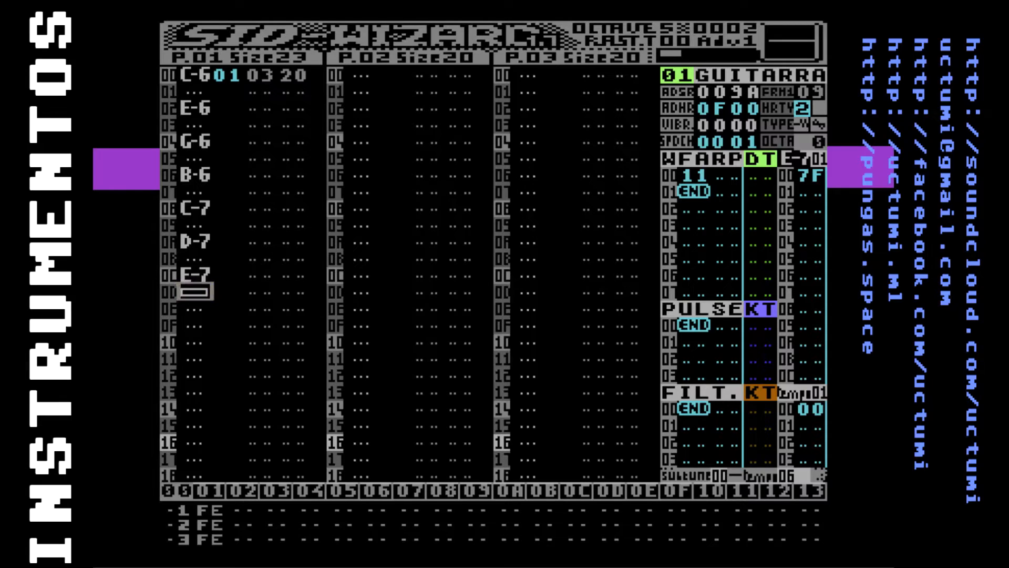
# Set the first two vibrato digits of the guitar instrument to 25
pyautogui.press('F7')
pyautogui.press('Up')
pyautogui.press('Up')
pyautogui.press('Up')
pyautogui.press('Up')
pyautogui.press('Right')
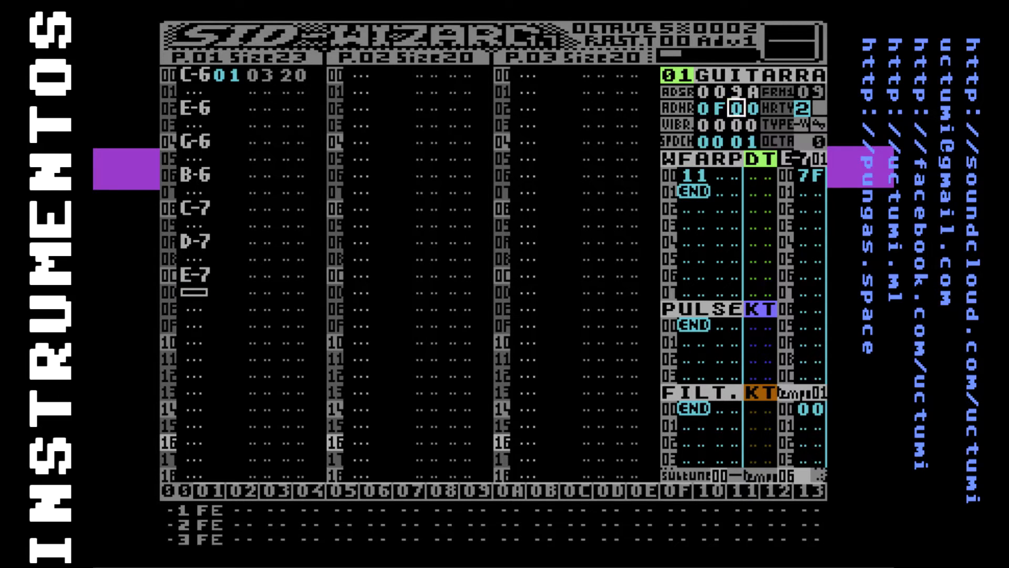
pyautogui.press('Left')
pyautogui.press('Down')
pyautogui.press('Right')
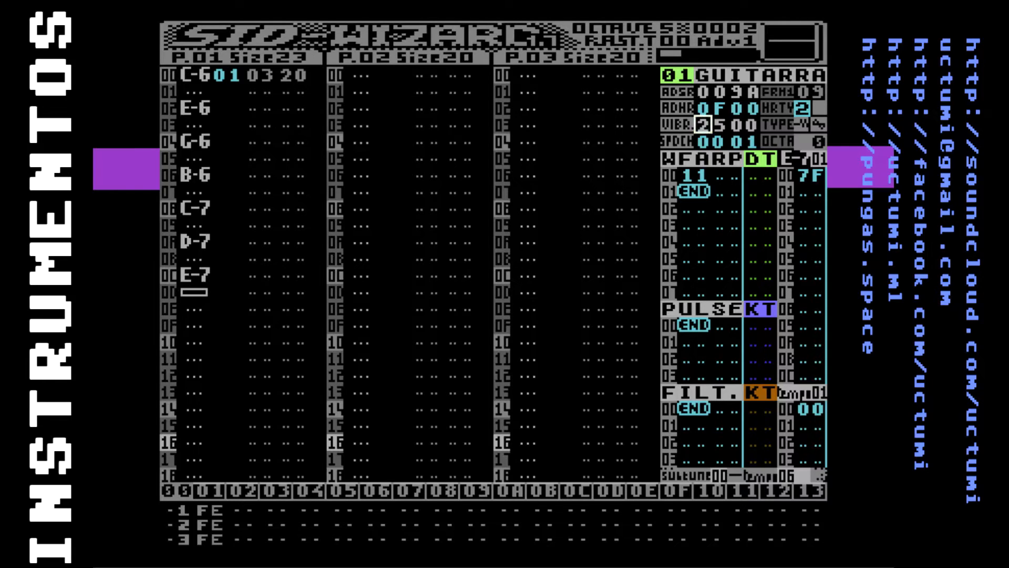
# Set the last two vibrato digits of instrument 01 to 04
pyautogui.press('Right')
pyautogui.press('Left')
pyautogui.press('Right')
pyautogui.press('Left')
pyautogui.press('Up')
pyautogui.press('Down')
pyautogui.press('Right')
pyautogui.press('Right')
pyautogui.press('Right')
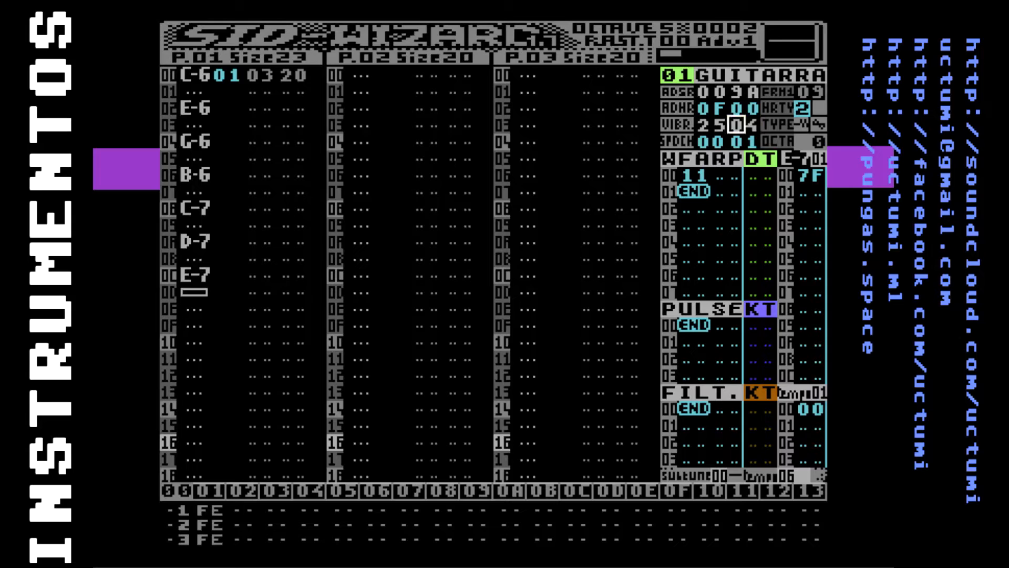
pyautogui.write('4')
# Play the tune twice from the beginning to hear the vibrato, stopping it each time
pyautogui.press('Left')
pyautogui.press('Left')
pyautogui.press('Left')
pyautogui.press('F1')
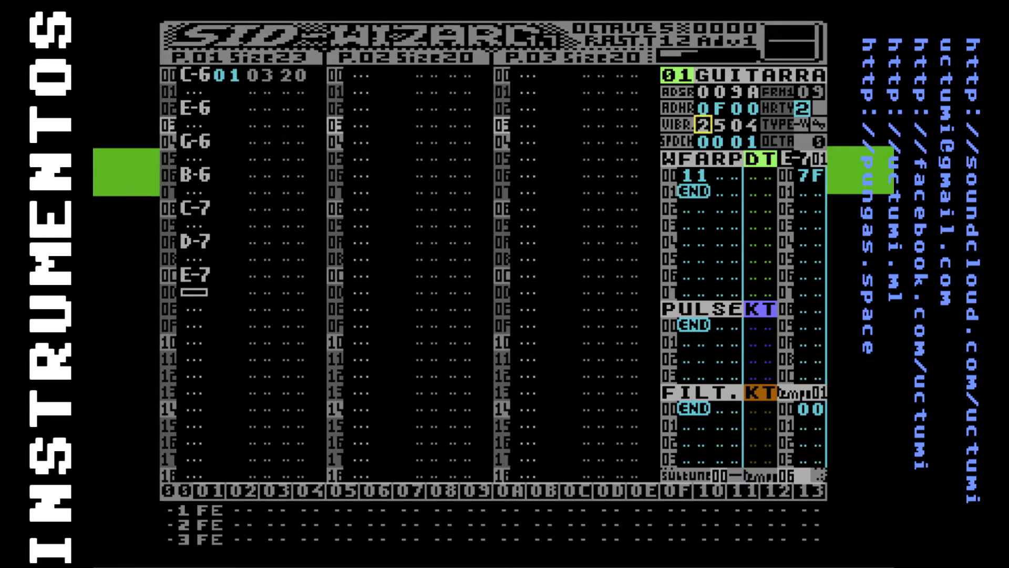
pyautogui.press('F4')
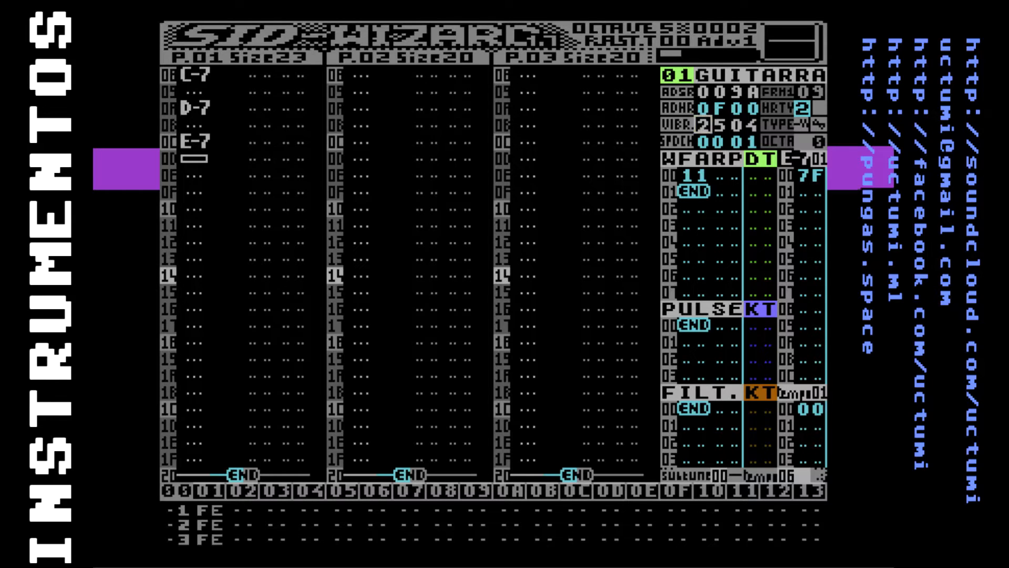
pyautogui.press('F1')
pyautogui.press('F4')
# Rename instrument 01 as FLAUTA
pyautogui.press('Up')
pyautogui.press('Up')
pyautogui.press('Up')
pyautogui.write('FLAUTA')
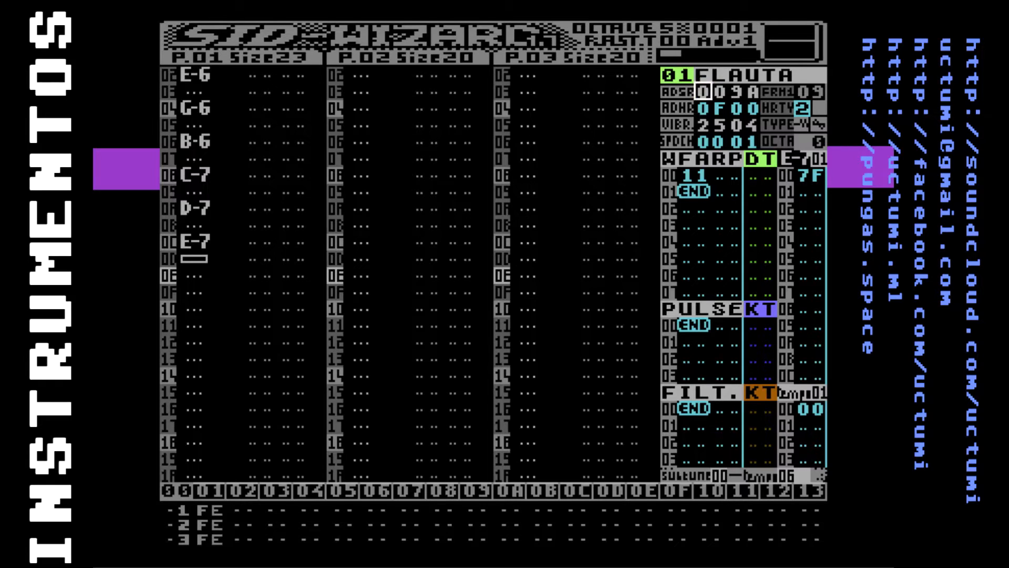
# Switch to the empty instrument 02 and name it GUITARRA
pyautogui.press('+')
pyautogui.press('Right')
pyautogui.press('-')
pyautogui.press('+')
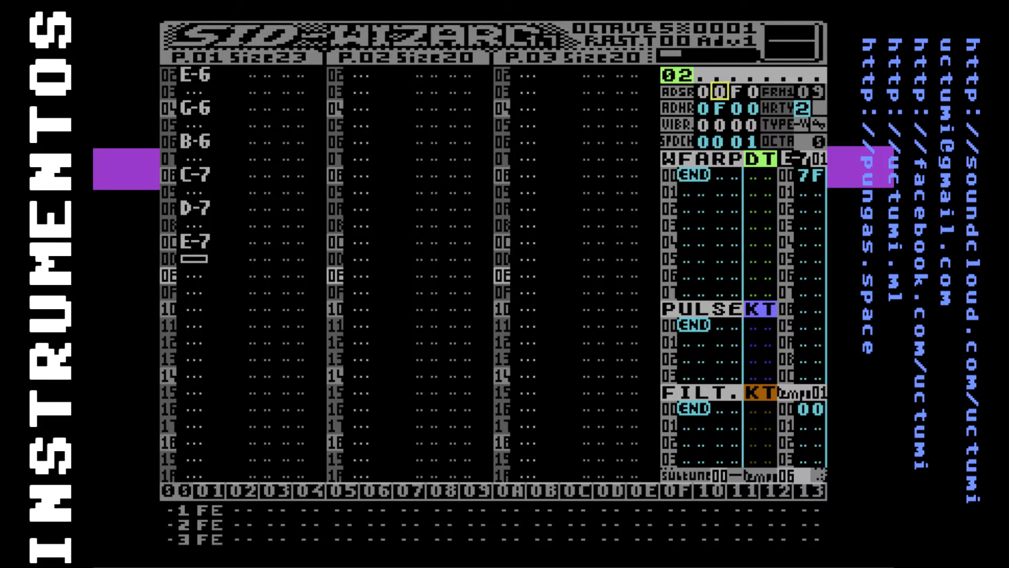
pyautogui.press('Up')
pyautogui.write('gutar')
pyautogui.press('BackSpace')
pyautogui.press('BackSpace')
pyautogui.press('BackSpace')
pyautogui.write('itarra')
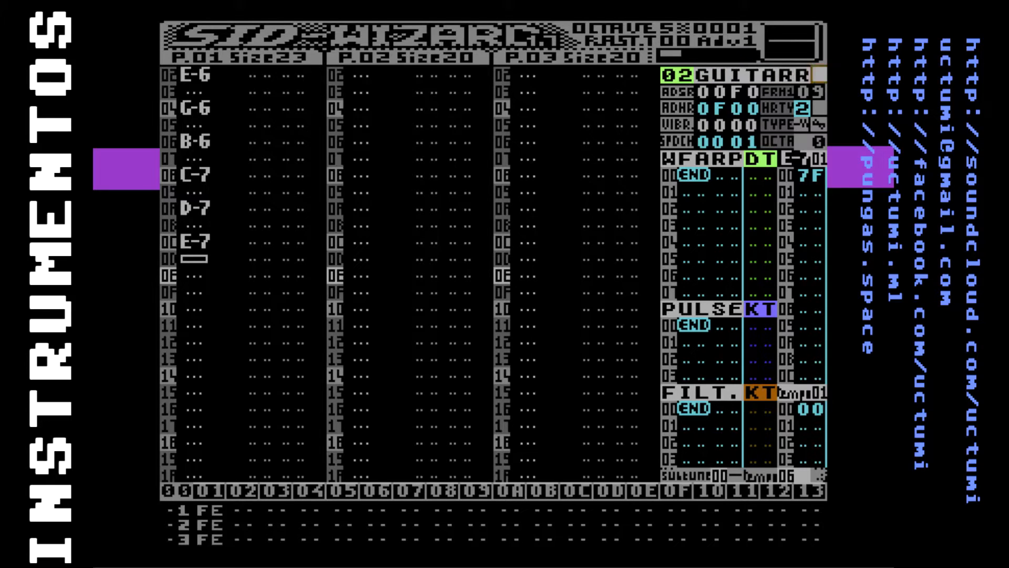
# Add a first row with waveform value 41 to the WFARP table of instrument 02
pyautogui.press('Down')
pyautogui.press('Down')
pyautogui.press('Down')
pyautogui.press('Down')
pyautogui.press('Down')
pyautogui.press('Left')
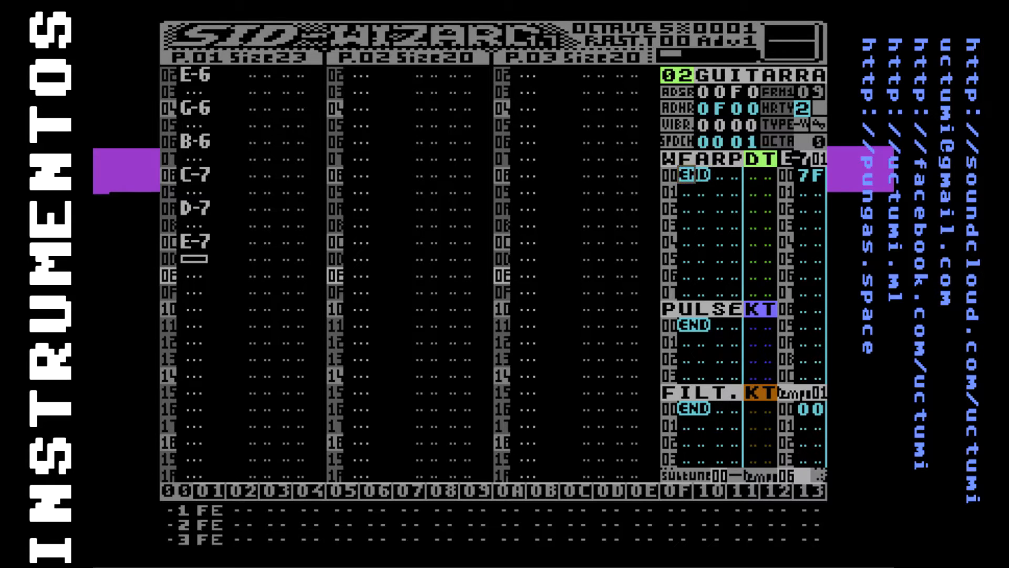
pyautogui.press('Insert')
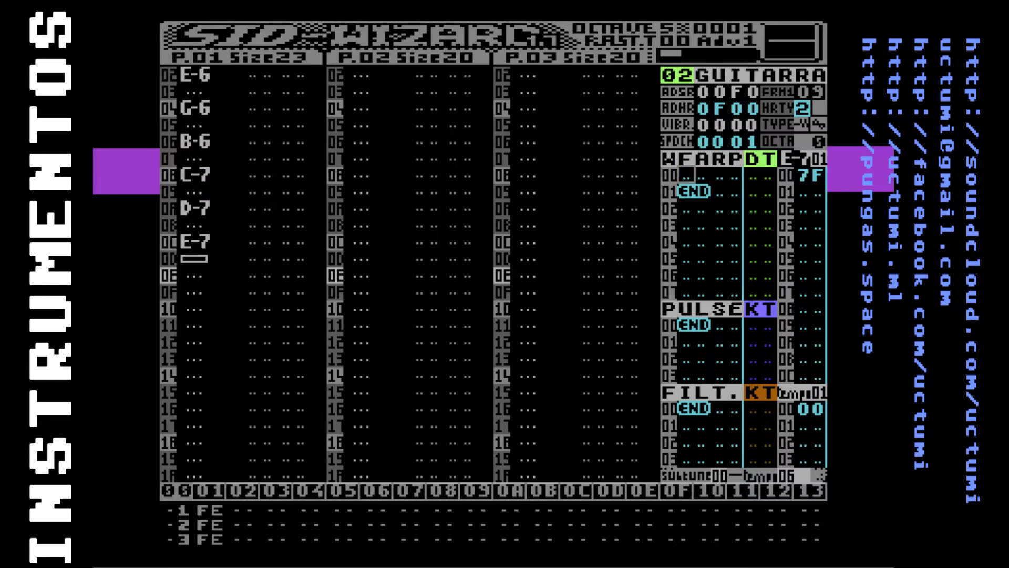
pyautogui.write('41')
pyautogui.press('Down')
pyautogui.press('Left')
pyautogui.press('Left')
# Assign instrument 02 to the pattern's first note, C-6, and play the tune to test it
pyautogui.press('F5')
pyautogui.press('Up')
pyautogui.press('F5')
pyautogui.press('F7')
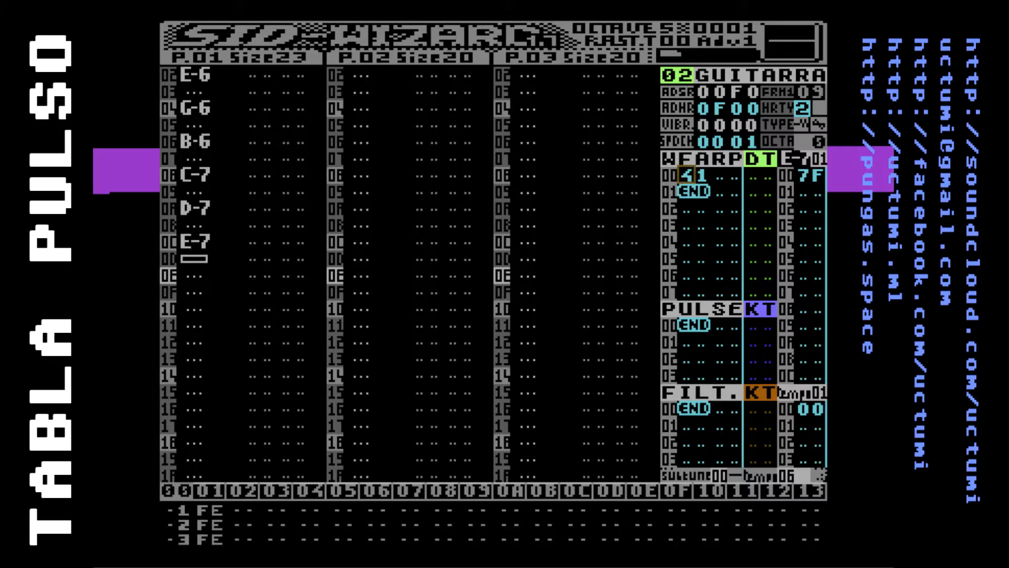
pyautogui.press('F1')
pyautogui.press('F4')
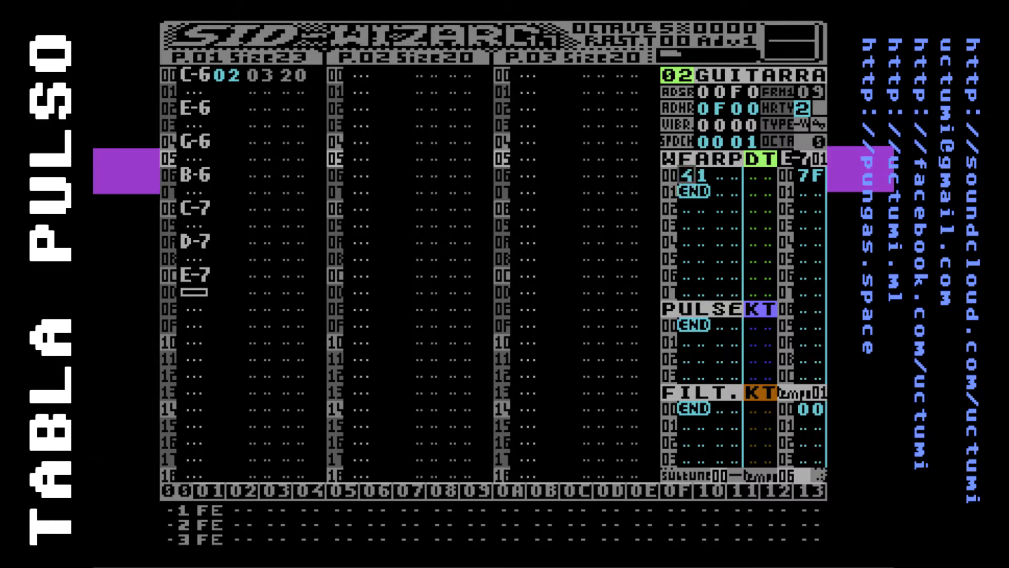
# Add a first row with value 88 to the PULSE table of instrument 02
pyautogui.press('Down')
pyautogui.press('Down')
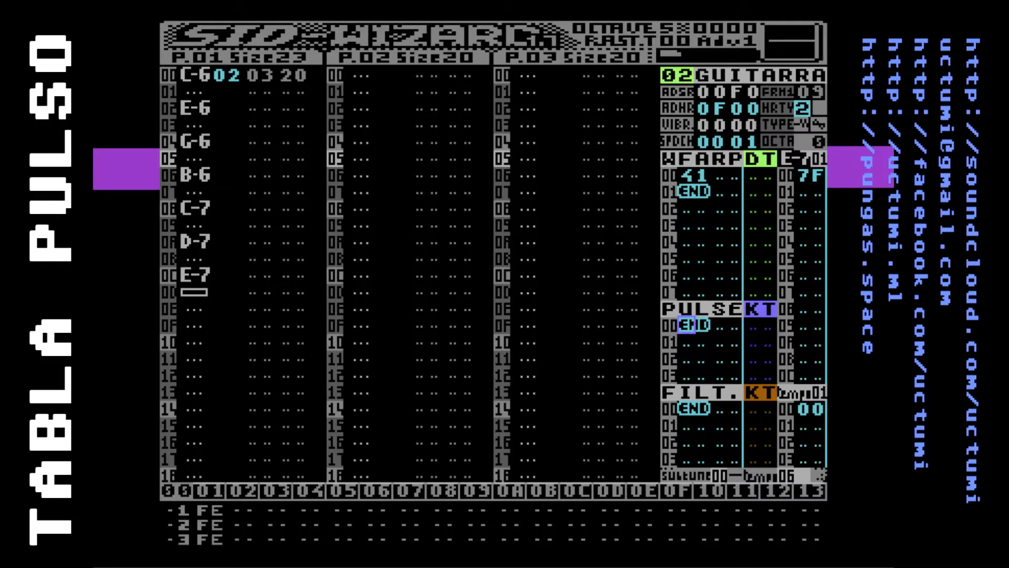
pyautogui.press('Insert')
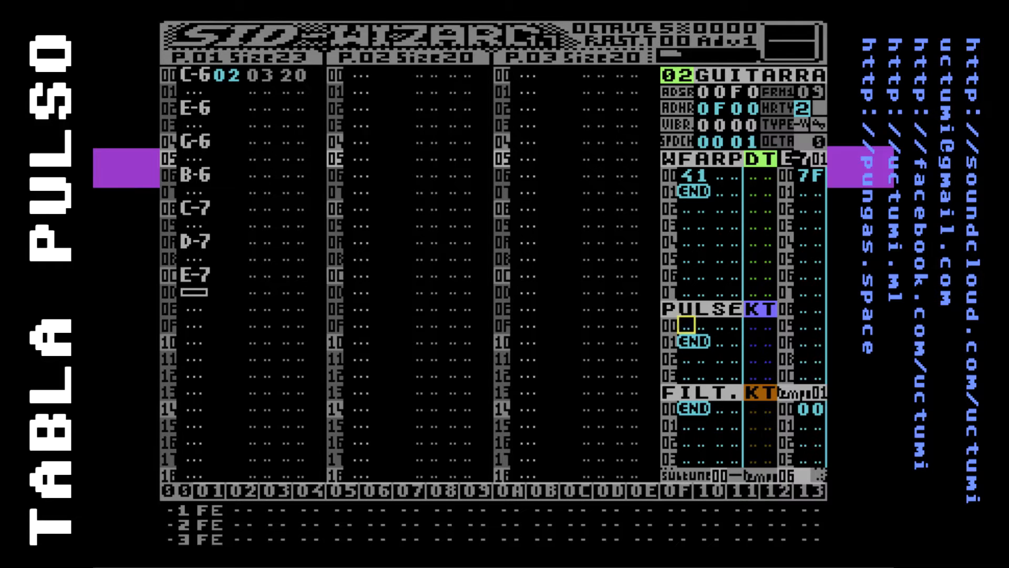
pyautogui.write('88')
pyautogui.press('Down')
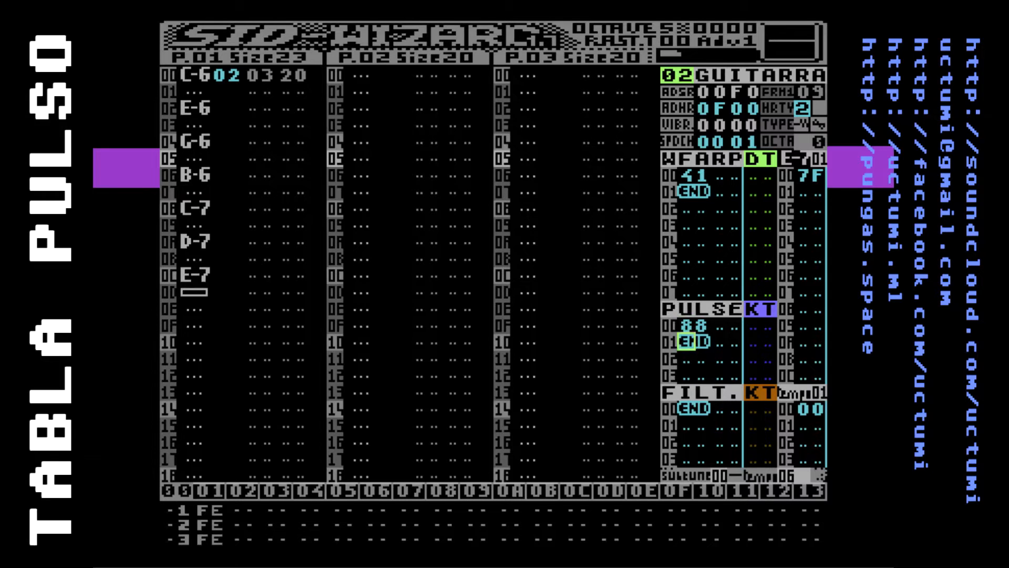
pyautogui.press('Insert')
pyautogui.press('Up')
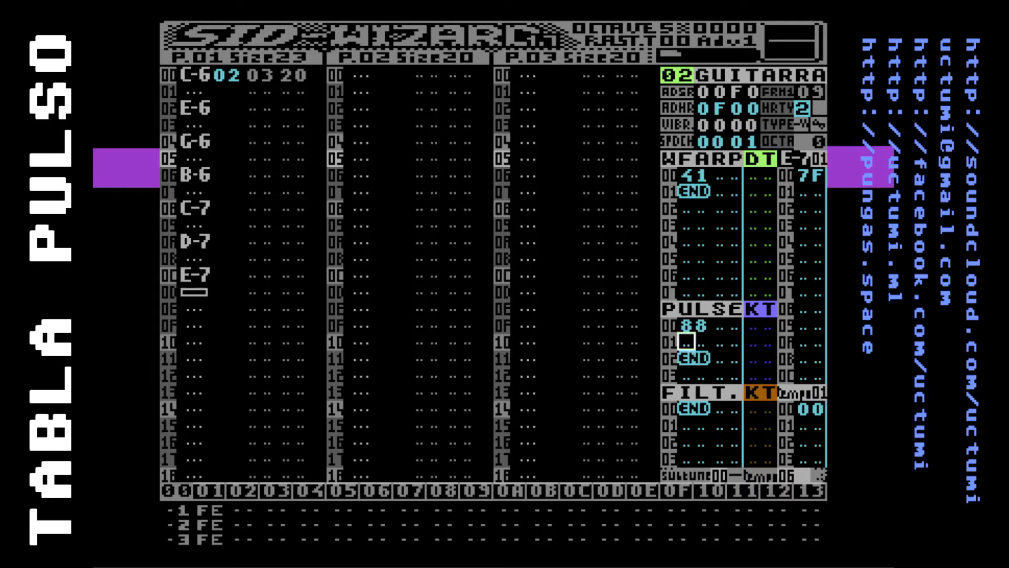
pyautogui.press('Down')
pyautogui.press('Delete')
pyautogui.press('Up')
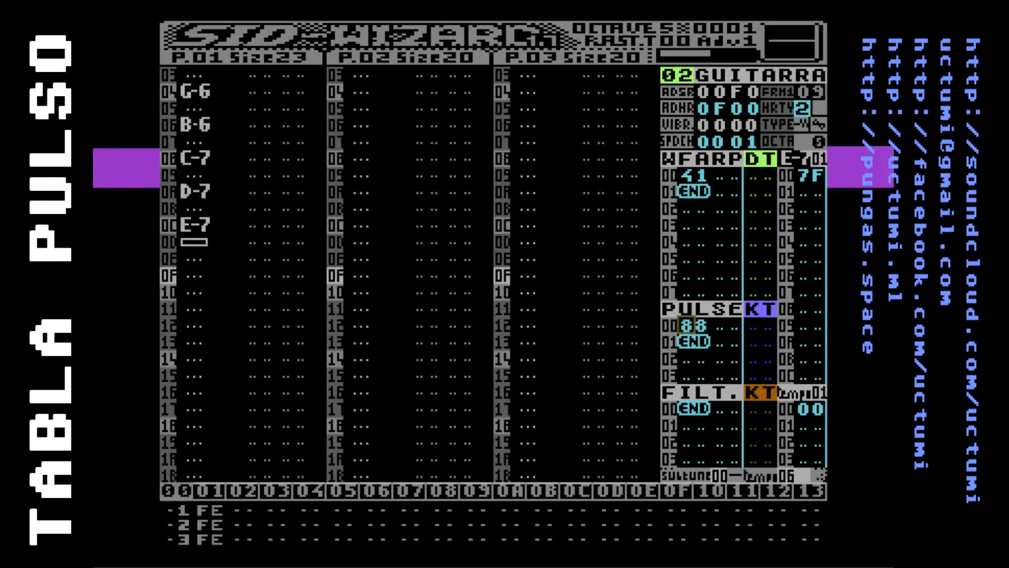
# Audition the tune with the first PULSE row of instrument 02 set to 81, 82 and 83
pyautogui.press('Right')
pyautogui.press('F1')
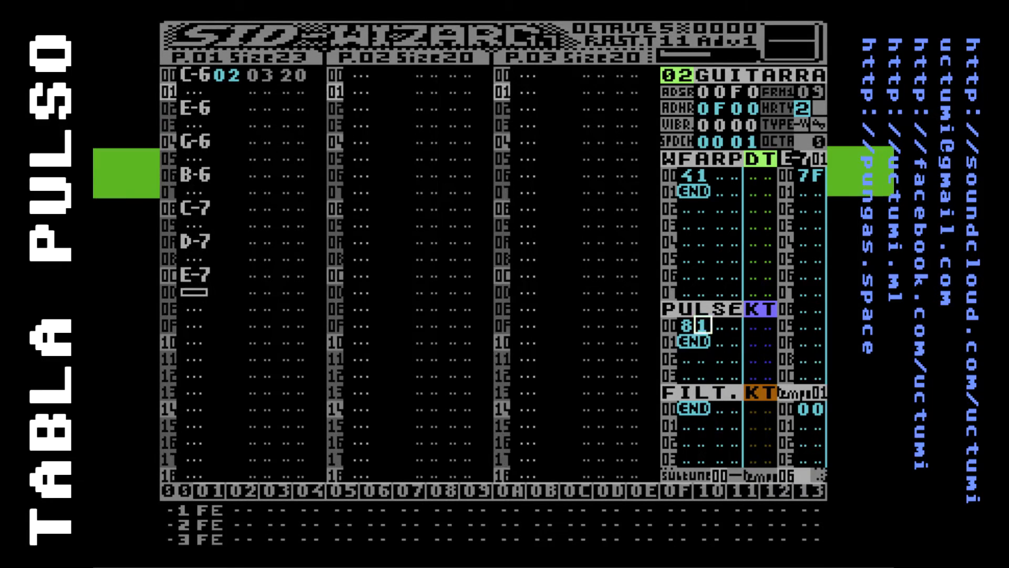
pyautogui.press('F3')
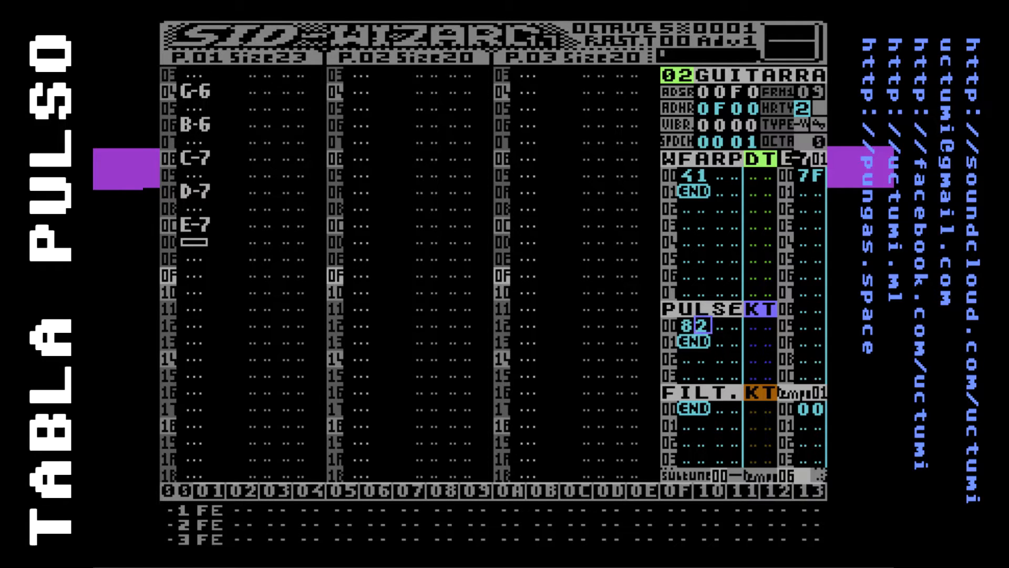
pyautogui.press('F1')
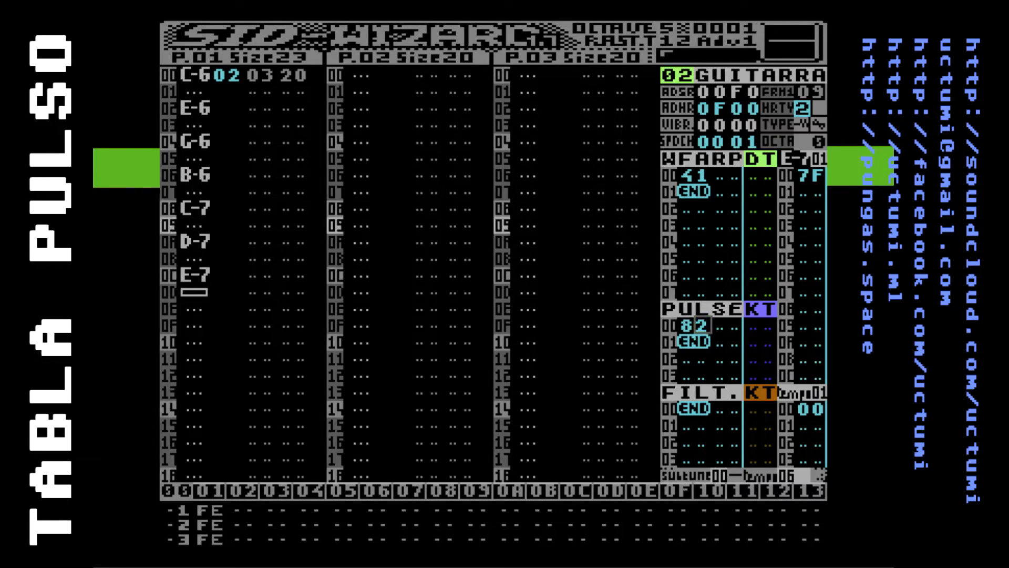
pyautogui.press('F3')
pyautogui.write('3')
pyautogui.press('F1')
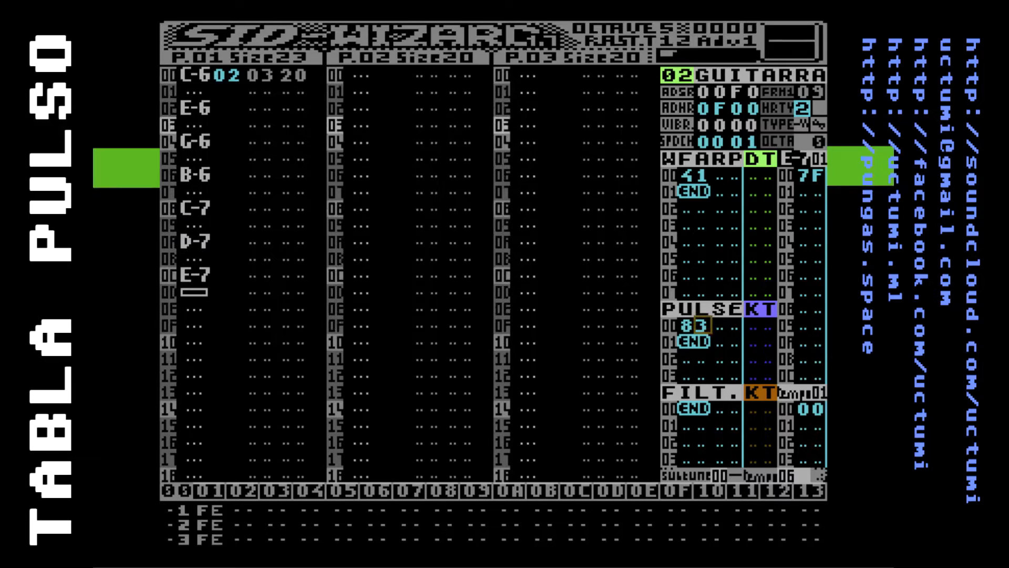
pyautogui.press('F3')
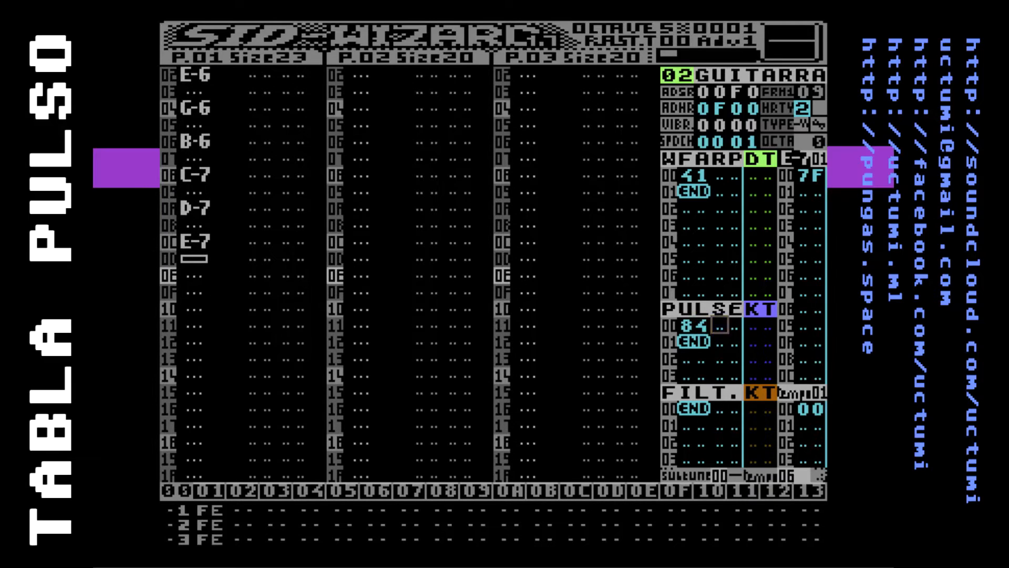
# Audition PULSE row 00 with higher values from 84 up to 8A, and restore it to 88
pyautogui.press('F1')
pyautogui.press('F3')
pyautogui.write('5')
pyautogui.press('F1')
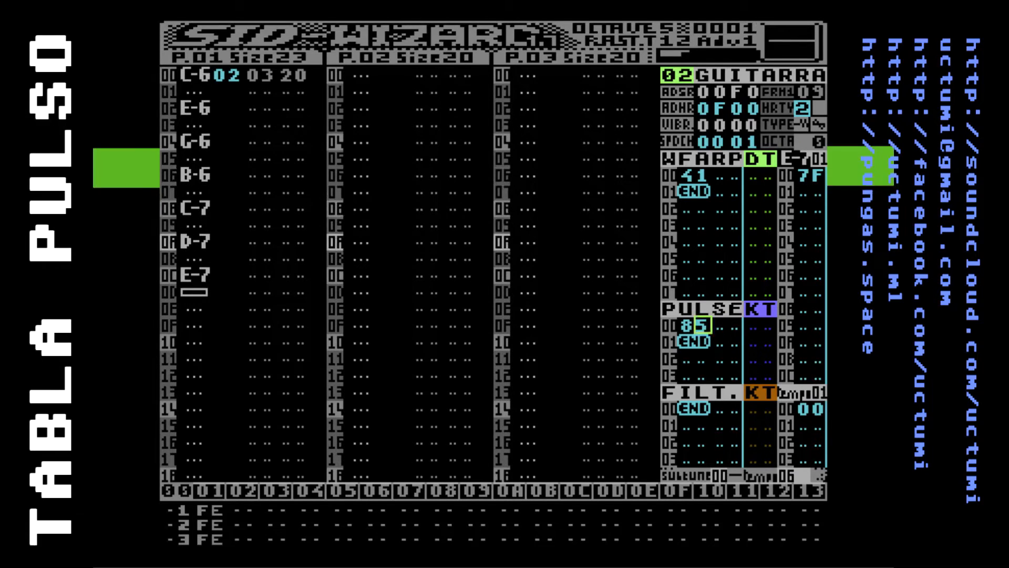
pyautogui.write('7')
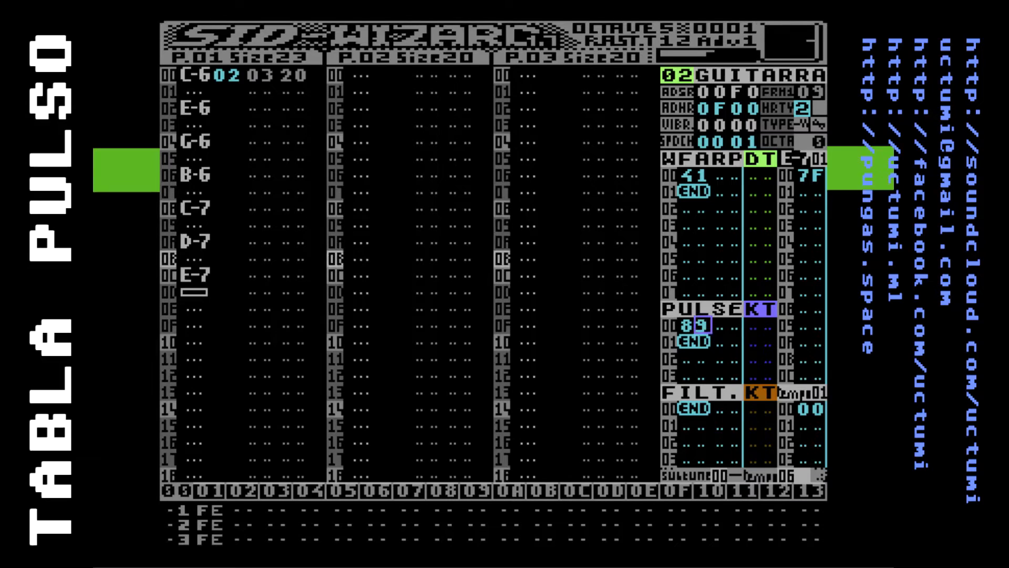
pyautogui.write('a')
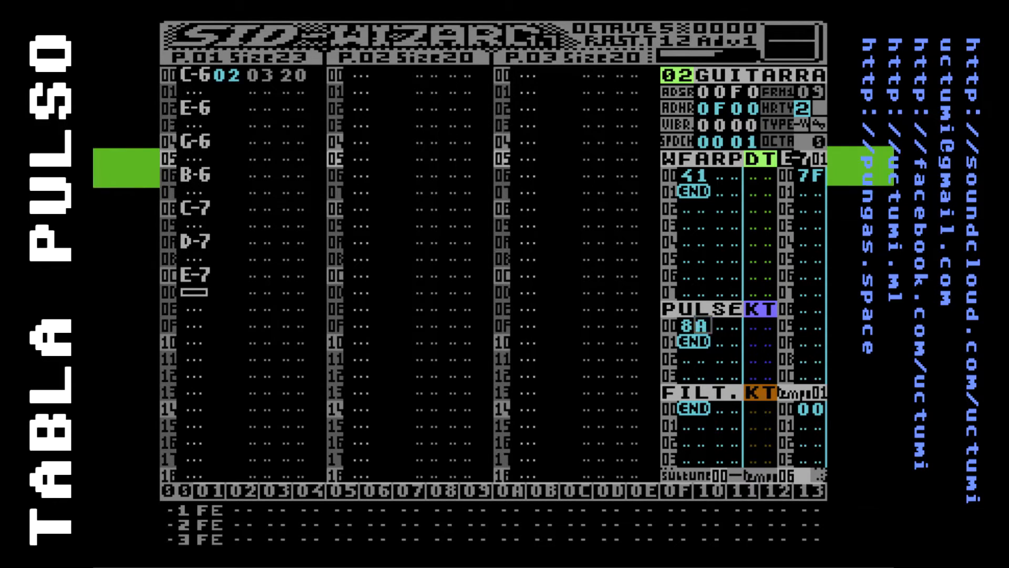
pyautogui.write('b')
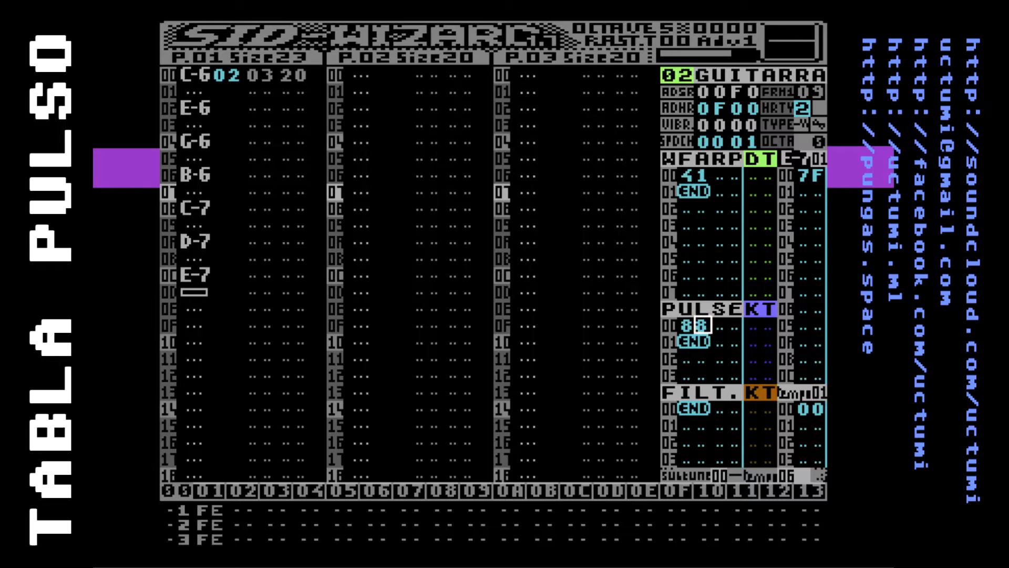
# Insert a new row 01 in the PULSE table of instrument 02 with 30 as its first value
pyautogui.press('Down')
pyautogui.press('Insert')
pyautogui.press('Left')
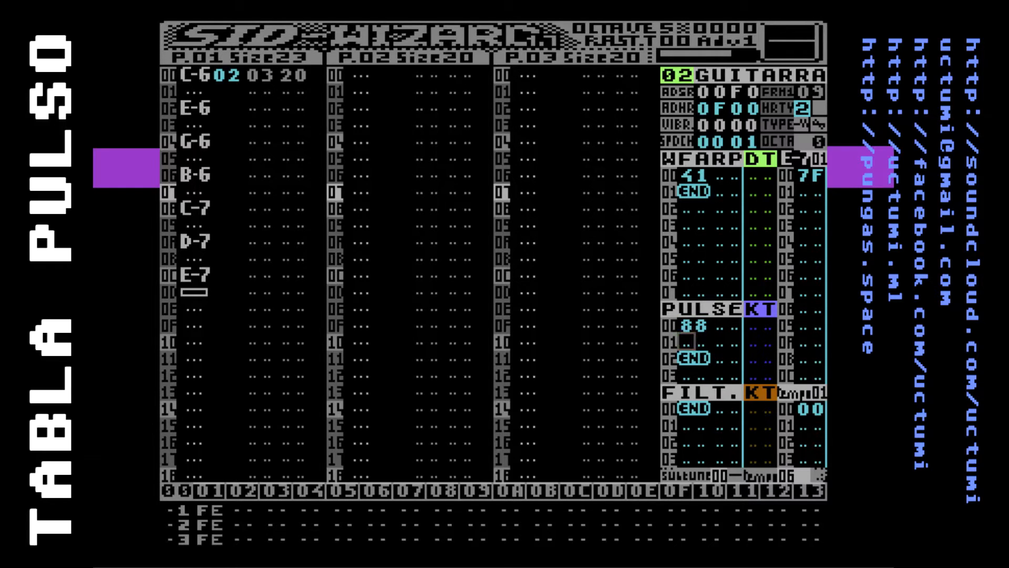
pyautogui.press('Up')
pyautogui.press('Down')
pyautogui.press('Right')
pyautogui.press('Right')
pyautogui.press('Left')
pyautogui.press('Left')
pyautogui.write('3')
pyautogui.press('Up')
pyautogui.press('Down')
pyautogui.press('Right')
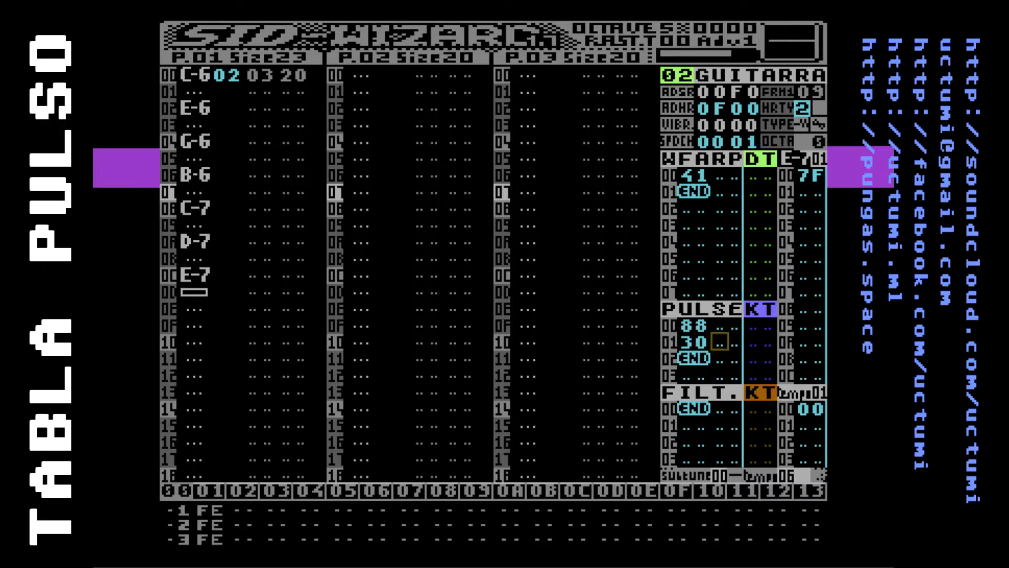
# Set the second value of PULSE row 01 to 05
pyautogui.press('Right')
pyautogui.press('Up')
pyautogui.press('Down')
pyautogui.press('Right')
pyautogui.press('Right')
pyautogui.press('Left')
pyautogui.press('Left')
pyautogui.press('Left')
pyautogui.press('Right')
pyautogui.press('Right')
pyautogui.press('Left')
pyautogui.press('Right')
pyautogui.press('Right')
pyautogui.write('5')
pyautogui.press('Left')
pyautogui.press('Left')
pyautogui.press('Left')
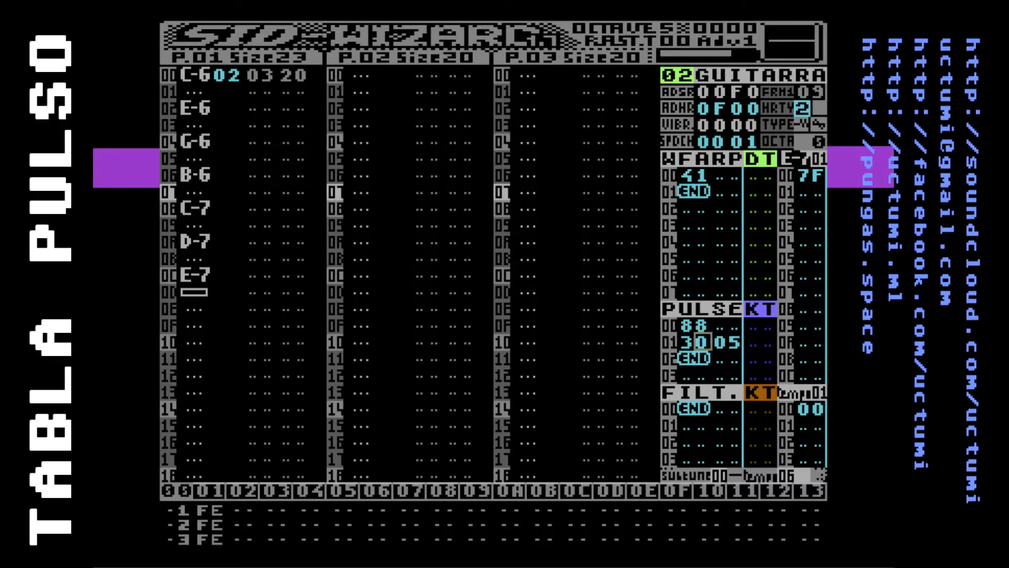
# Toggle off the PULSE table's header flag for instrument 02 and play the tune to test the pulse sweep
pyautogui.press('Up')
pyautogui.press('Left')
pyautogui.hotkey('shift', 'n')
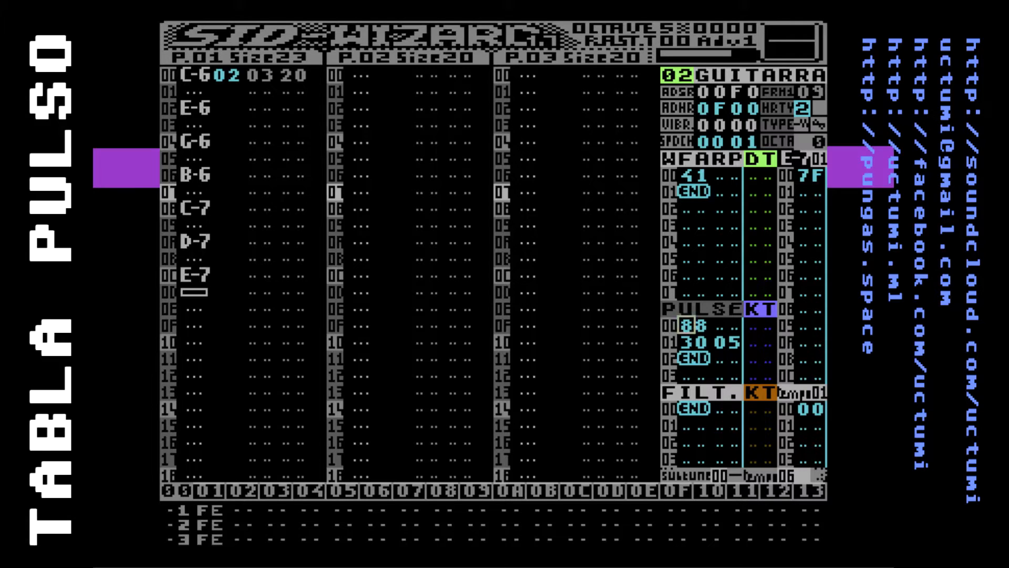
pyautogui.press('F1')
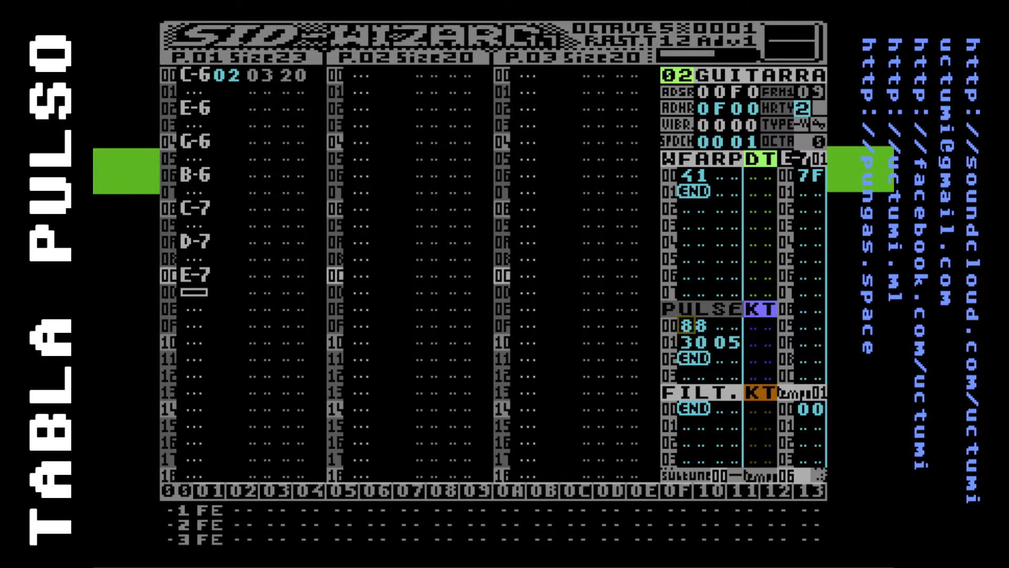
pyautogui.press('F4')
# Set the second value of PULSE row 01 to 25 and play the tune to compare the faster sweep
pyautogui.press('Down')
pyautogui.press('Right')
pyautogui.press('Right')
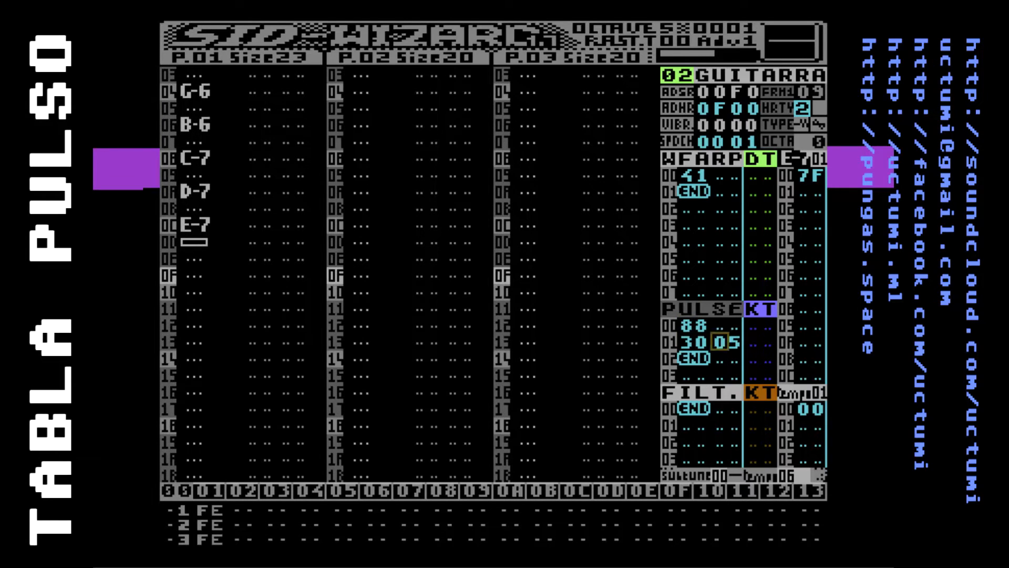
pyautogui.write('2')
pyautogui.press('F1')
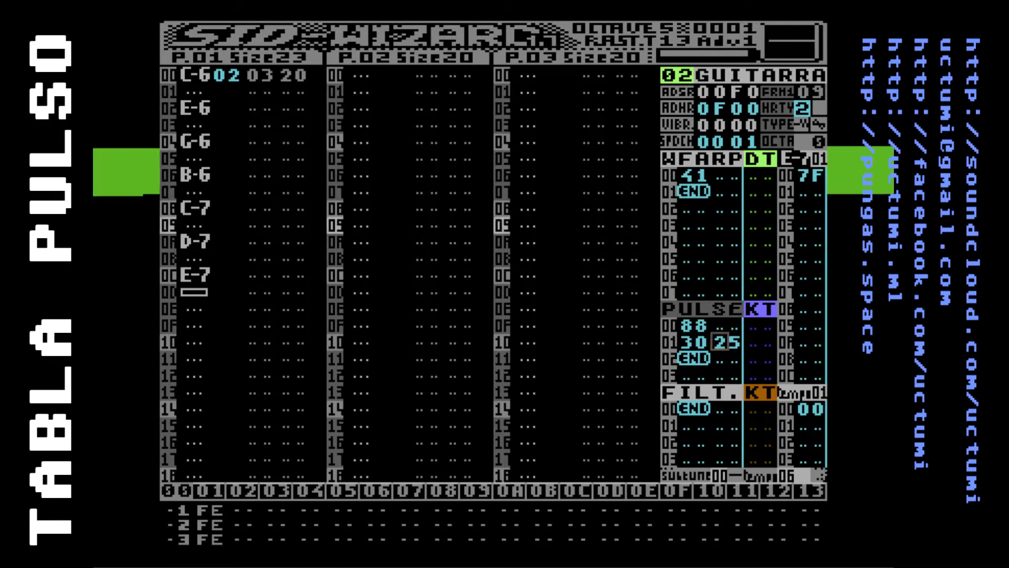
pyautogui.press('F4')
pyautogui.press('Up')
pyautogui.press('Left')
pyautogui.press('Left')
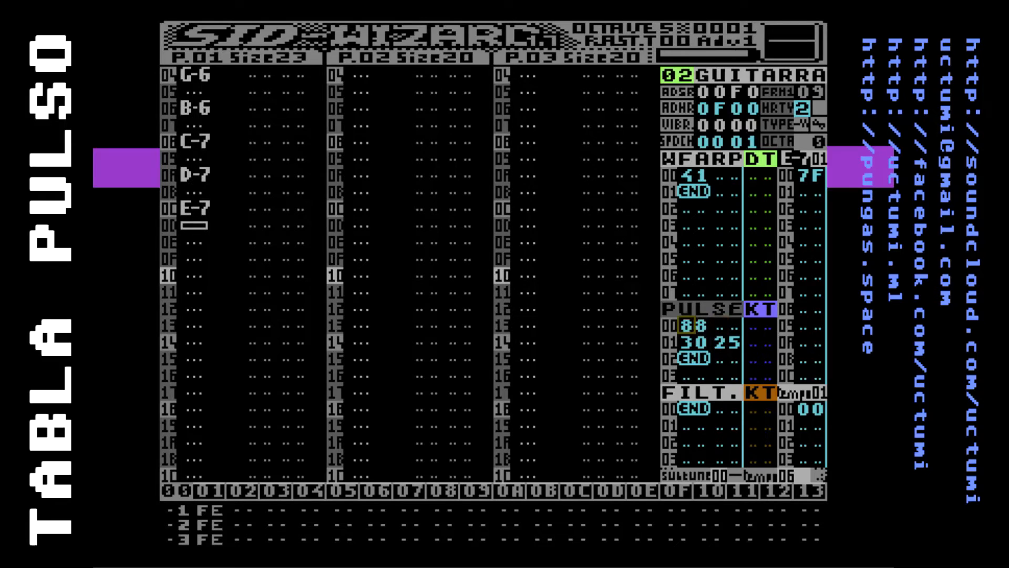
pyautogui.press('F1')
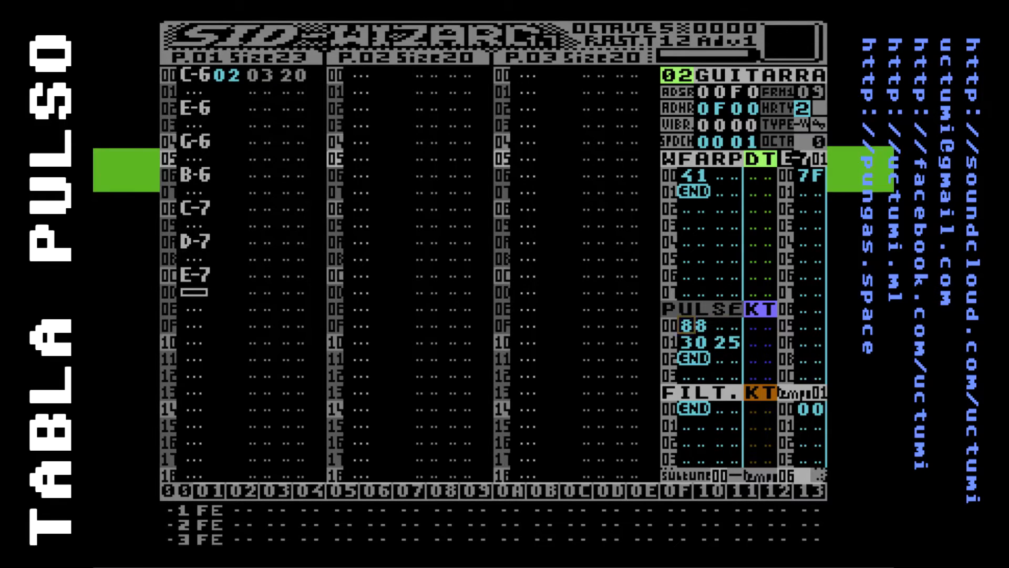
pyautogui.press('F4')
# Insert a row 02 in the PULSE table with the values 30 25
pyautogui.press('Down')
pyautogui.press('Down')
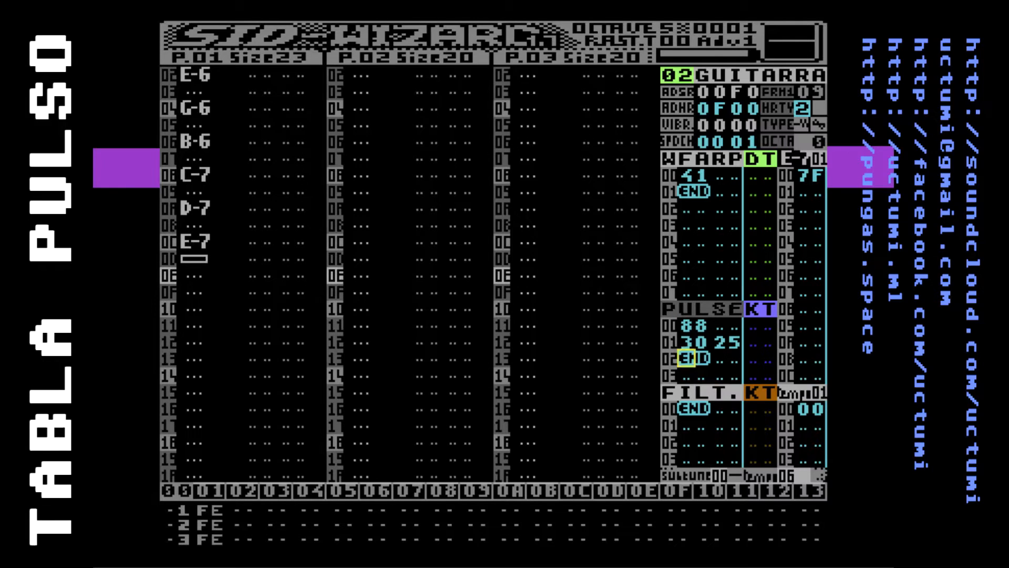
pyautogui.press('Insert')
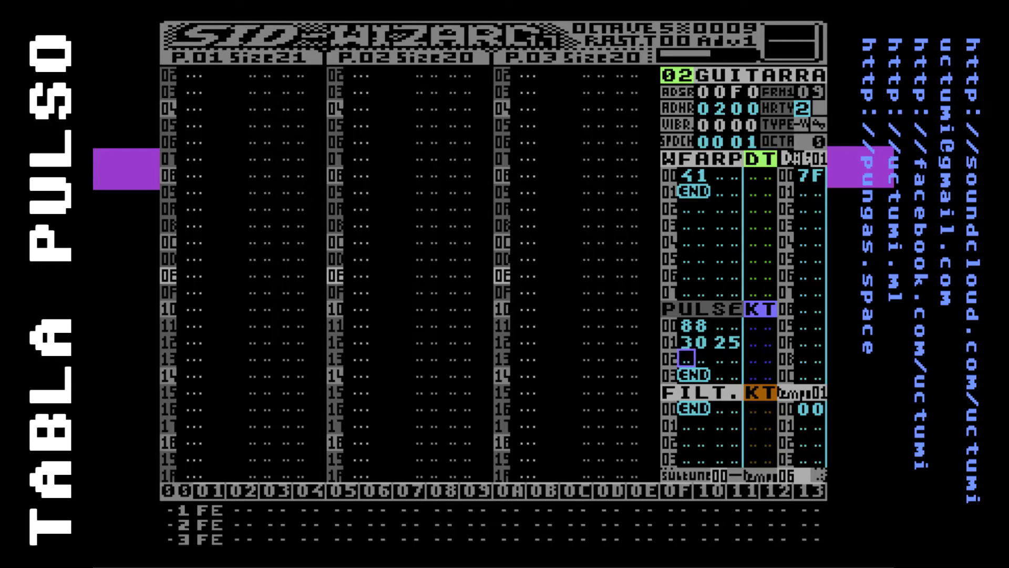
pyautogui.write('3')
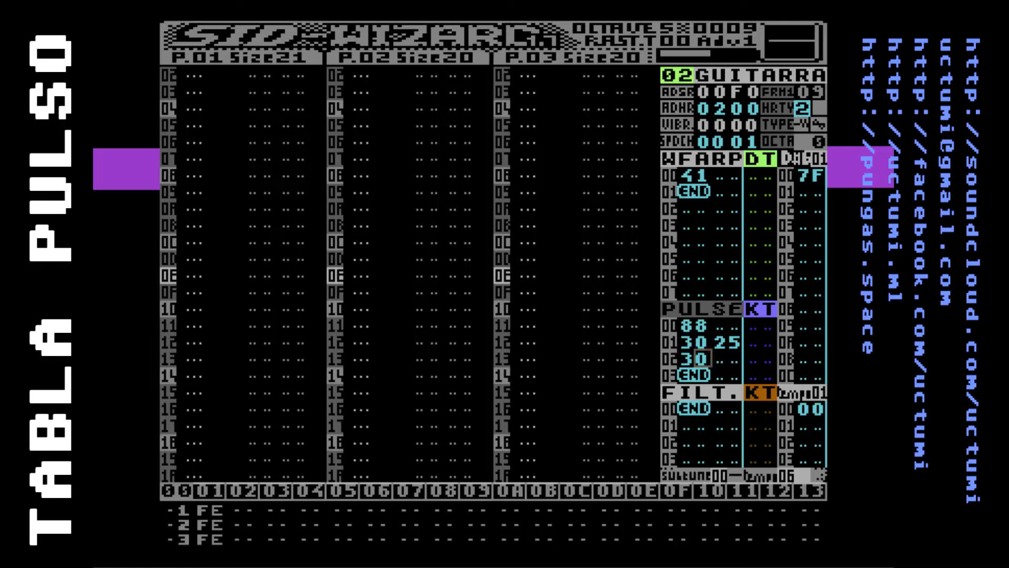
pyautogui.write('0 25')
pyautogui.press('Left')
pyautogui.press('Left')
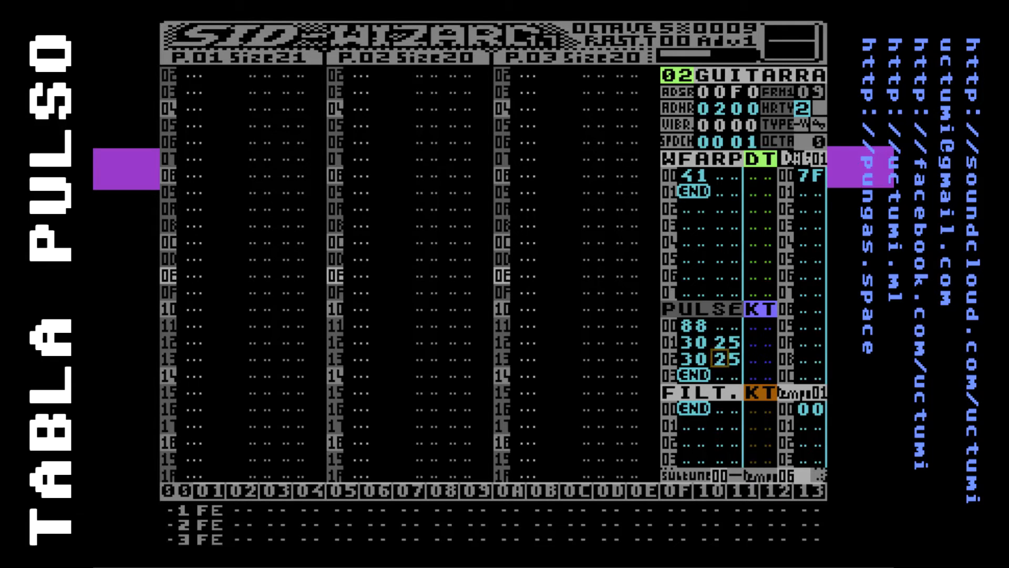
# Set the second value of PULSE row 02 to DB and insert an empty row 03 below it
pyautogui.write('db')
pyautogui.press('Down')
pyautogui.press('Left')
pyautogui.press('Left')
pyautogui.press('Left')
pyautogui.press('Left')
pyautogui.press('Delete')
pyautogui.press('Up')
pyautogui.press('Up')
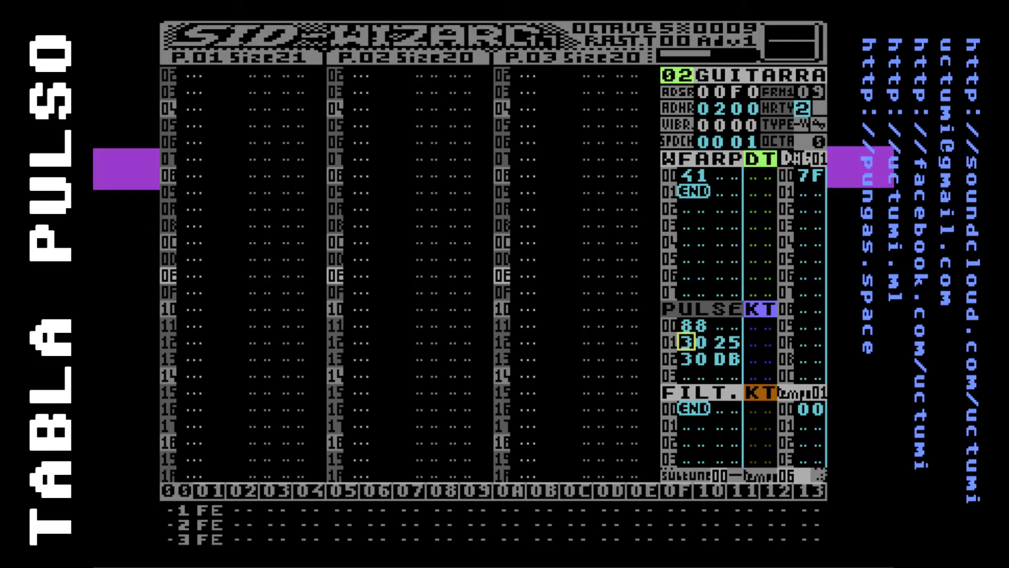
# Enter FE 01 in PULSE row 03 to loop the table back to row 01
pyautogui.press('Down')
pyautogui.press('Down')
pyautogui.press('Down')
pyautogui.press('Up')
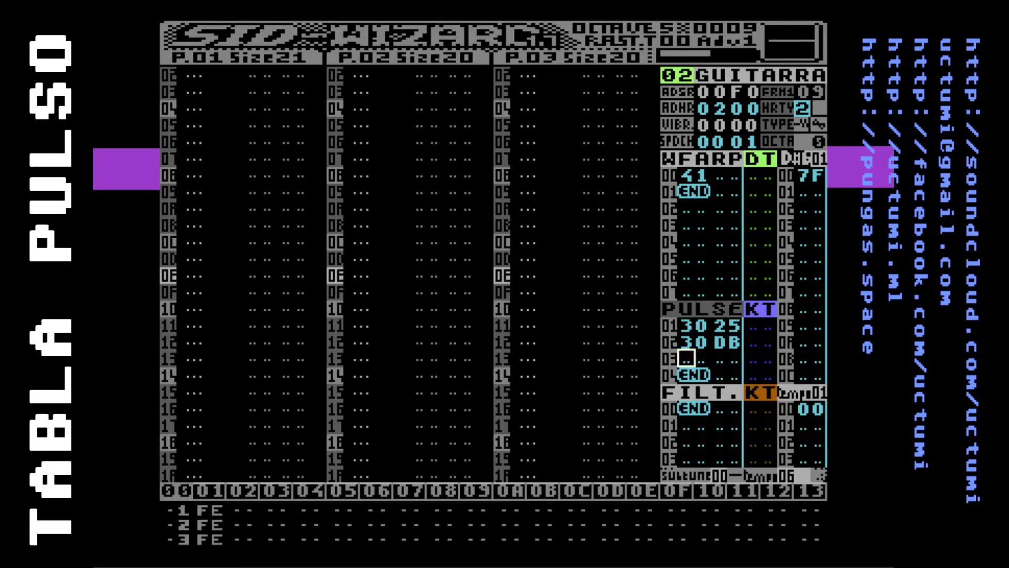
pyautogui.press('Up')
pyautogui.press('Up')
pyautogui.press('Down')
pyautogui.press('Down')
pyautogui.write('FE0')
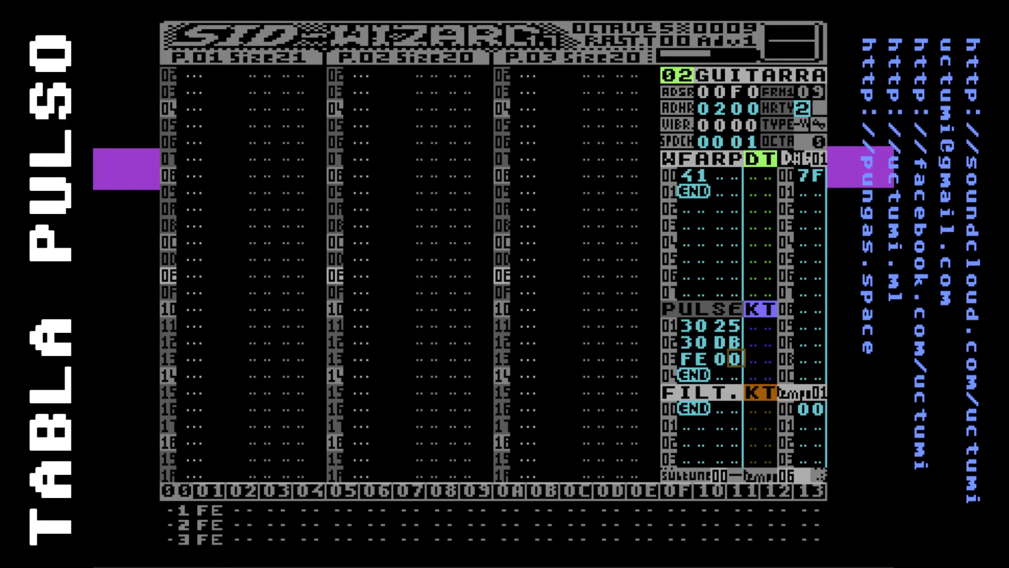
pyautogui.press('Up')
pyautogui.press('Up')
pyautogui.press('Up')
pyautogui.press('Down')
pyautogui.press('Down')
pyautogui.press('Down')
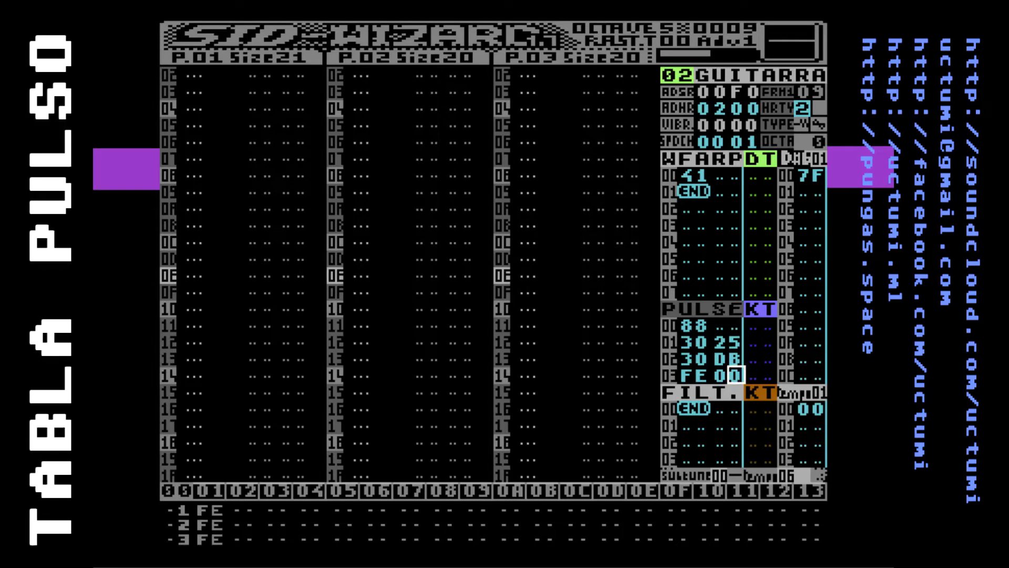
pyautogui.write('1')
# Review the PULSE table's loop between rows 01 and 03
pyautogui.press('Left')
pyautogui.press('Left')
pyautogui.press('Left')
pyautogui.press('Left')
pyautogui.press('Right')
pyautogui.press('Right')
pyautogui.press('Right')
pyautogui.press('Up')
pyautogui.press('Up')
pyautogui.press('Left')
pyautogui.press('Left')
pyautogui.press('Left')
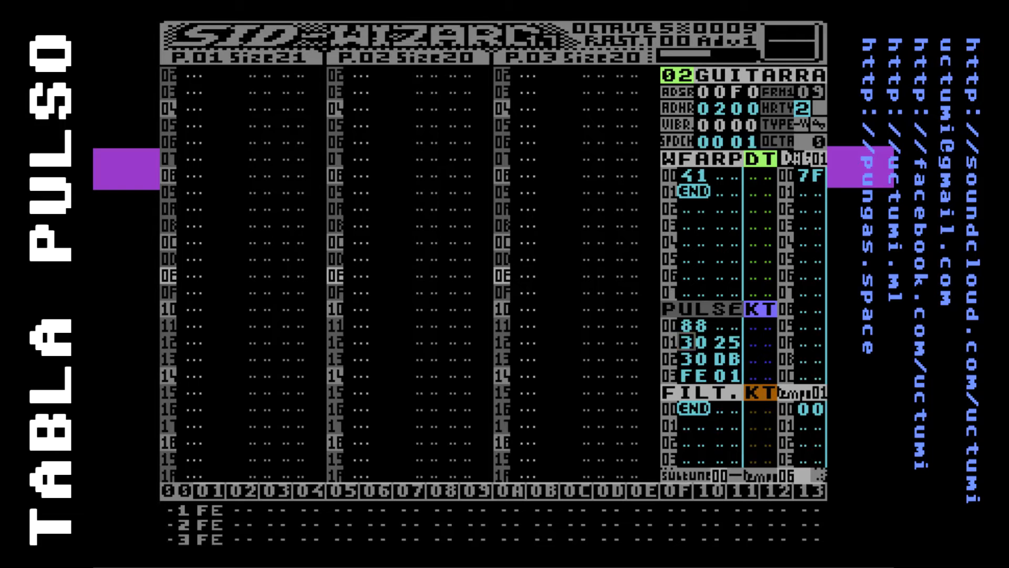
pyautogui.press('Down')
pyautogui.press('Down')
pyautogui.press('Up')
pyautogui.press('Up')
pyautogui.press('Down')
pyautogui.press('Down')
pyautogui.press('Up')
pyautogui.press('Up')
# Return to the C-6 note in pattern row 00 and play the tune to hear the looping pulse
pyautogui.press('Left')
pyautogui.press('Up')
pyautogui.press('Up')
pyautogui.press('Up')
pyautogui.press('Up')
pyautogui.press('Up')
pyautogui.press('Up')
pyautogui.press('Up')
pyautogui.press('Up')
pyautogui.press('Up')
pyautogui.press('Up')
pyautogui.press('Up')
pyautogui.press('Up')
pyautogui.press('Up')
pyautogui.press('Up')
pyautogui.press('Up')
pyautogui.press('Left')
pyautogui.press('Left')
pyautogui.press('Left')
pyautogui.press('Left')
pyautogui.press('Left')
pyautogui.press('Left')
pyautogui.press('Left')
pyautogui.press('Left')
pyautogui.press('Left')
pyautogui.press('Left')
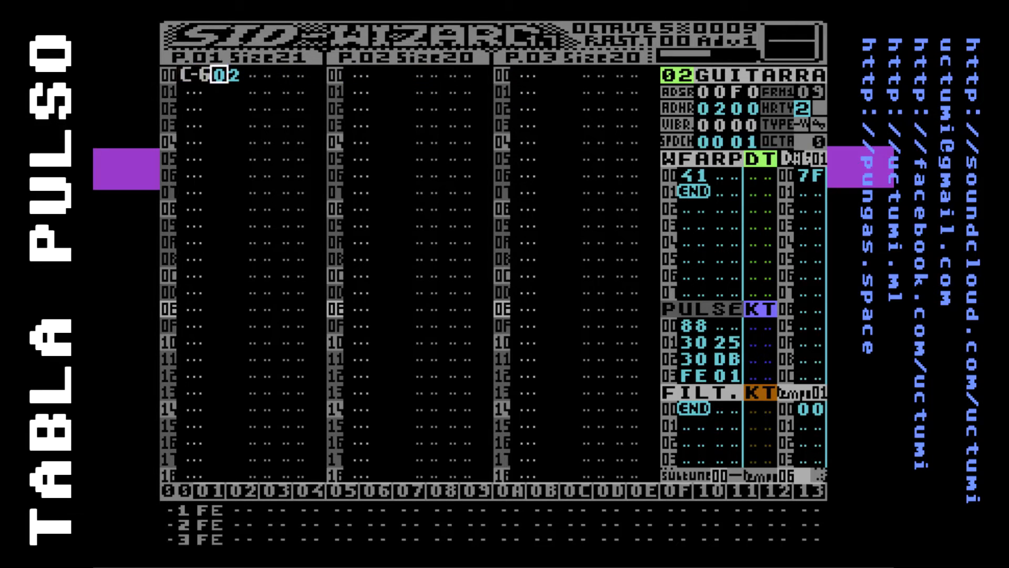
pyautogui.press('Down')
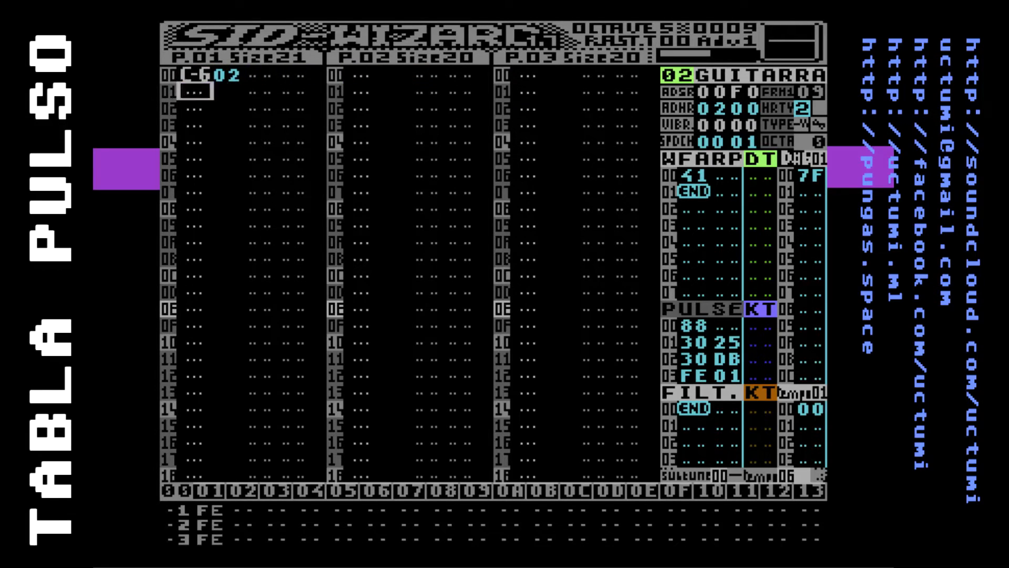
pyautogui.press('Up')
pyautogui.press('Right')
pyautogui.press('Right')
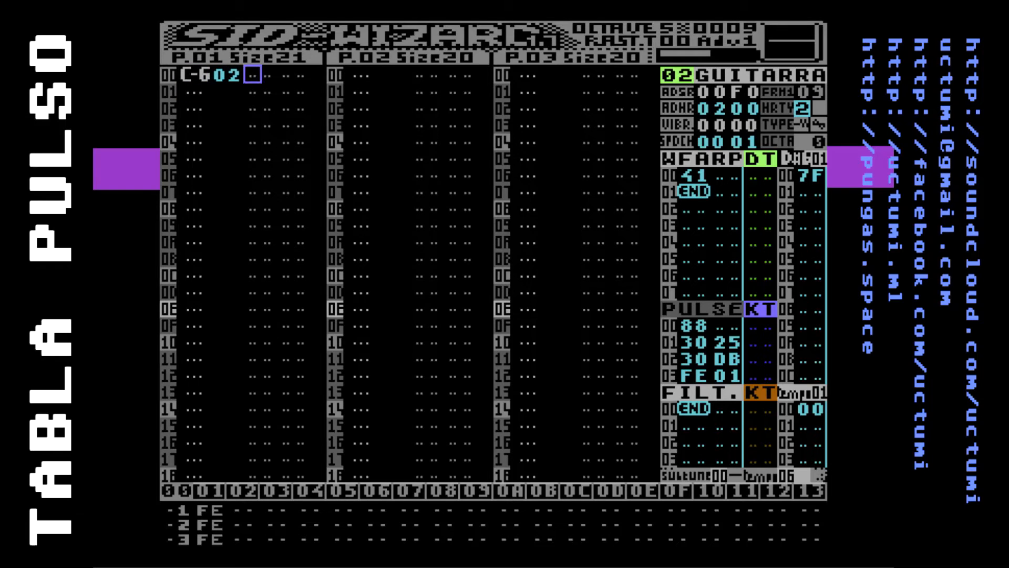
pyautogui.press('Left')
pyautogui.press('Left')
pyautogui.press('Left')
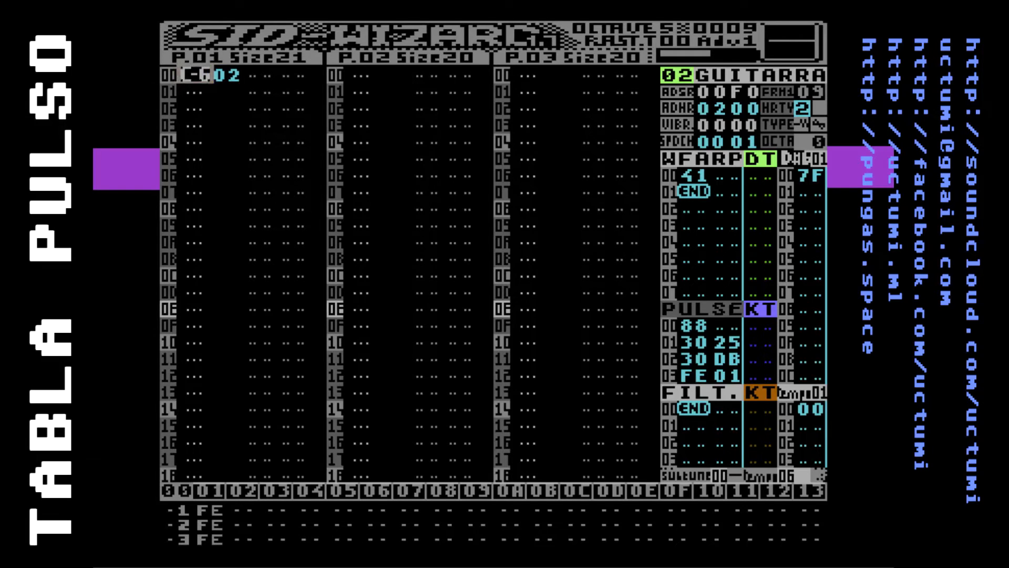
pyautogui.press('F1')
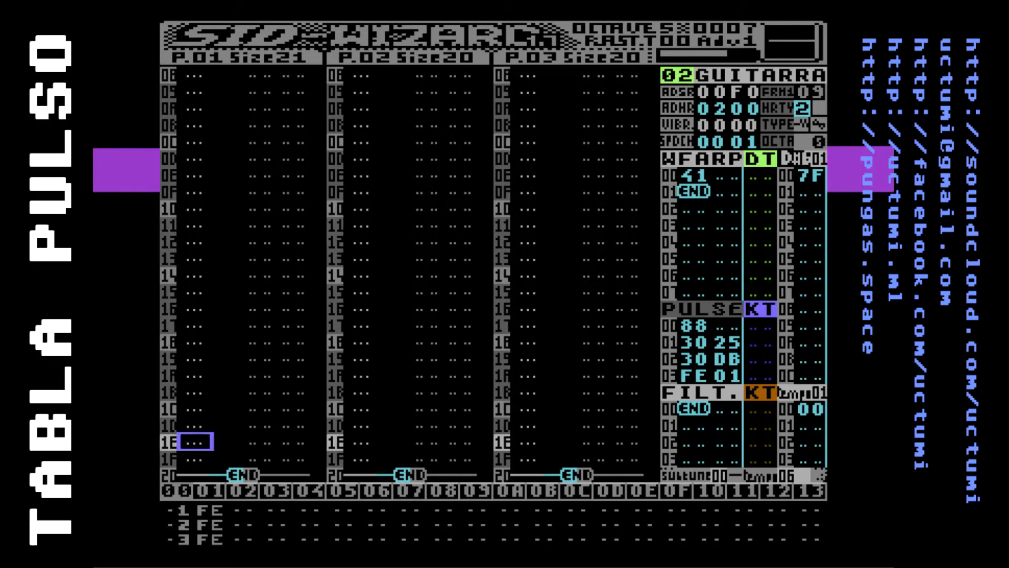
# Enter the notes E-6 in row 02 and G-6 in row 04 of the first track's pattern
pyautogui.press('Home')
pyautogui.press('Down')
pyautogui.press('Down')
pyautogui.press('e')
pyautogui.press('Down')
pyautogui.press('t')
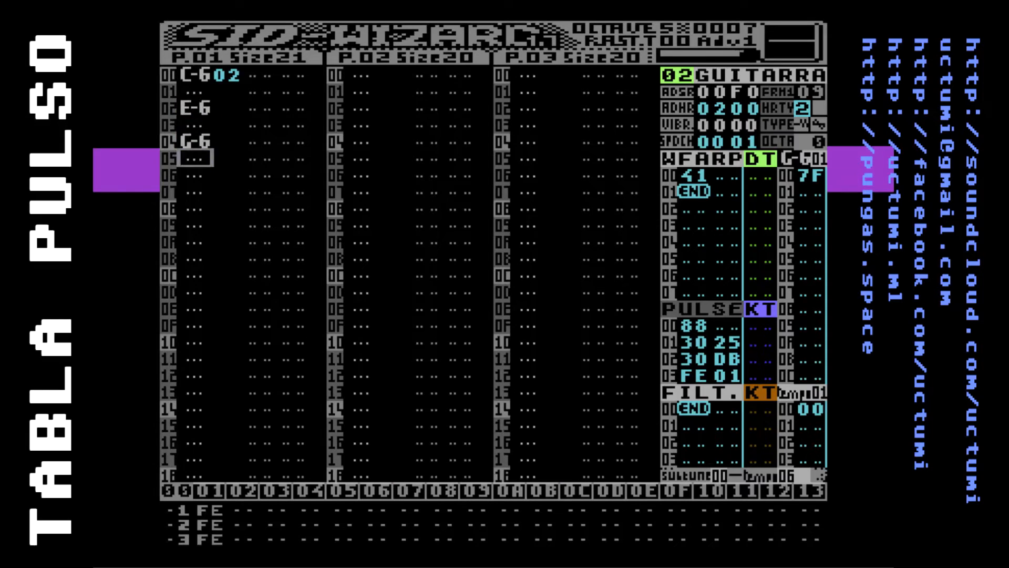
# Enter the rising scale D-6, E-6, F-6, G-6, A-6, B-6, C-7 on every second row from row 02
pyautogui.press('Up')
pyautogui.press('Up')
pyautogui.press('Up')
pyautogui.press('w')
pyautogui.press('Down')
pyautogui.press('e')
pyautogui.press('Down')
pyautogui.press('r')
pyautogui.press('Down')
pyautogui.press('t')
pyautogui.press('Down')
pyautogui.press('y')
pyautogui.press('Down')
pyautogui.press('u')
pyautogui.press('Down')
pyautogui.press('i')
pyautogui.press('Down')
# Enter 3F in the instrument column beside each scale note from row 02 to row 0E of the first track, and play the tune
pyautogui.press('Up')
pyautogui.press('Up')
pyautogui.press('Up')
pyautogui.press('Up')
pyautogui.press('Up')
pyautogui.press('Up')
pyautogui.press('Up')
pyautogui.press('Up')
pyautogui.press('Up')
pyautogui.press('Up')
pyautogui.press('Up')
pyautogui.press('Up')
pyautogui.press('Up')
pyautogui.press('Up')
pyautogui.press('Right')
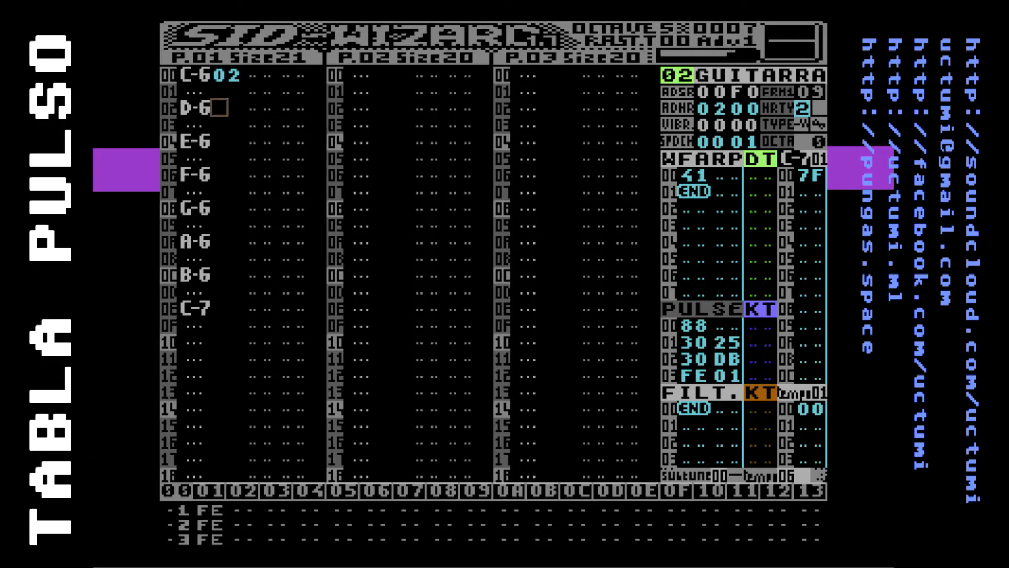
pyautogui.write('3F3F3F3F3F3F3')
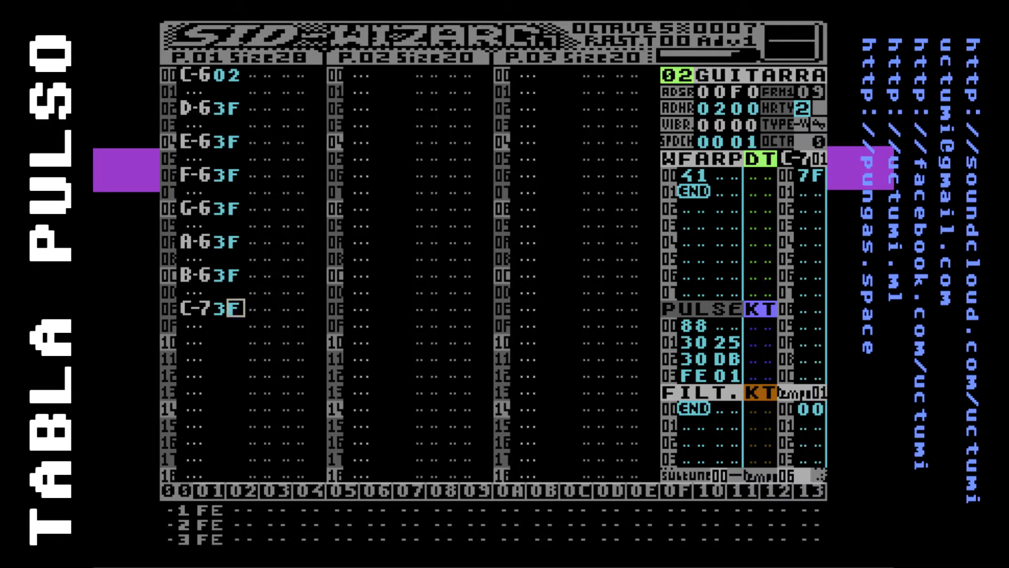
pyautogui.press('F1')
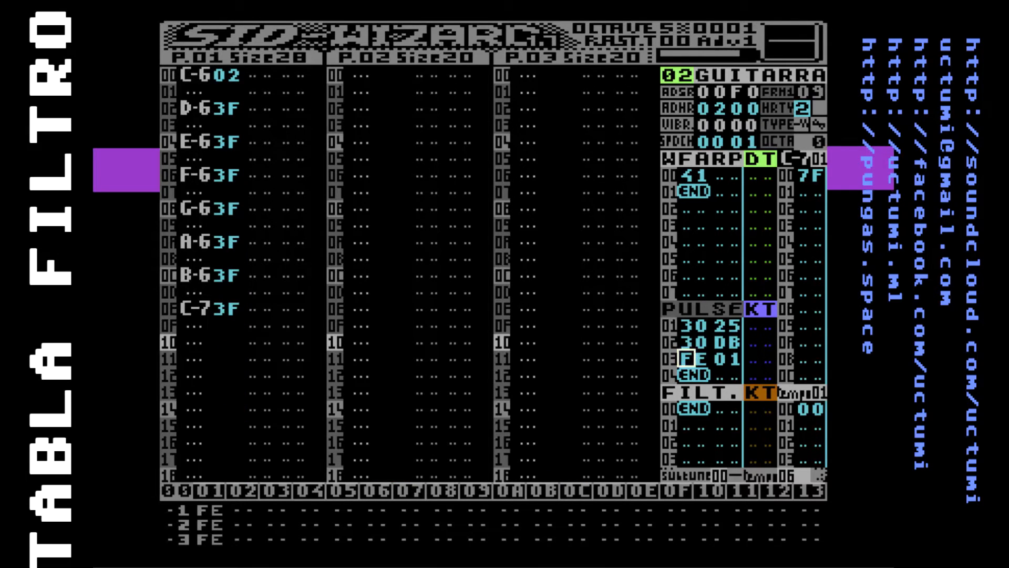
# Insert an empty row 00 above the END marker in the guitar's FILT table
pyautogui.press('Down')
pyautogui.press('Down')
pyautogui.press('Insert')
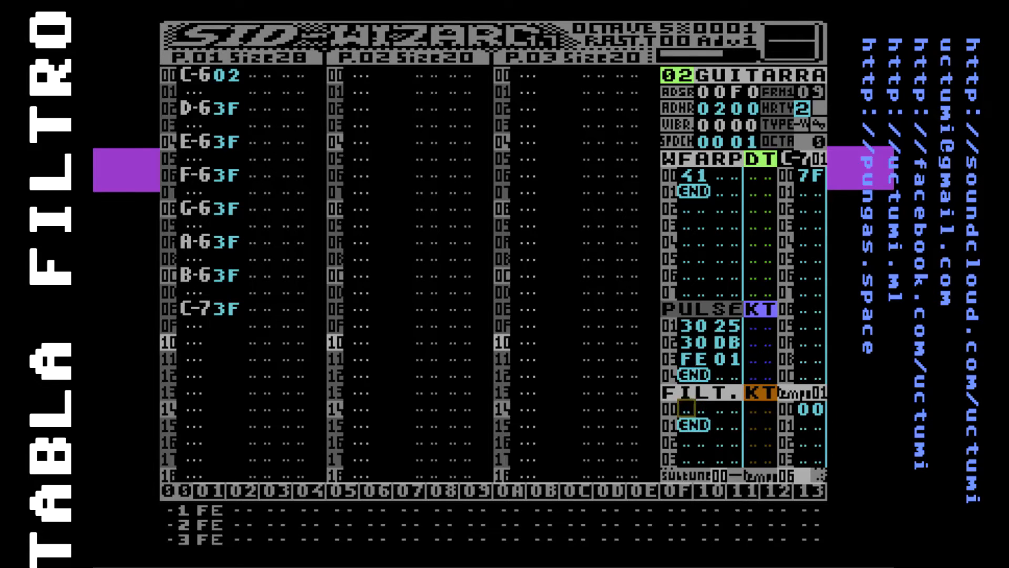
pyautogui.press('Down')
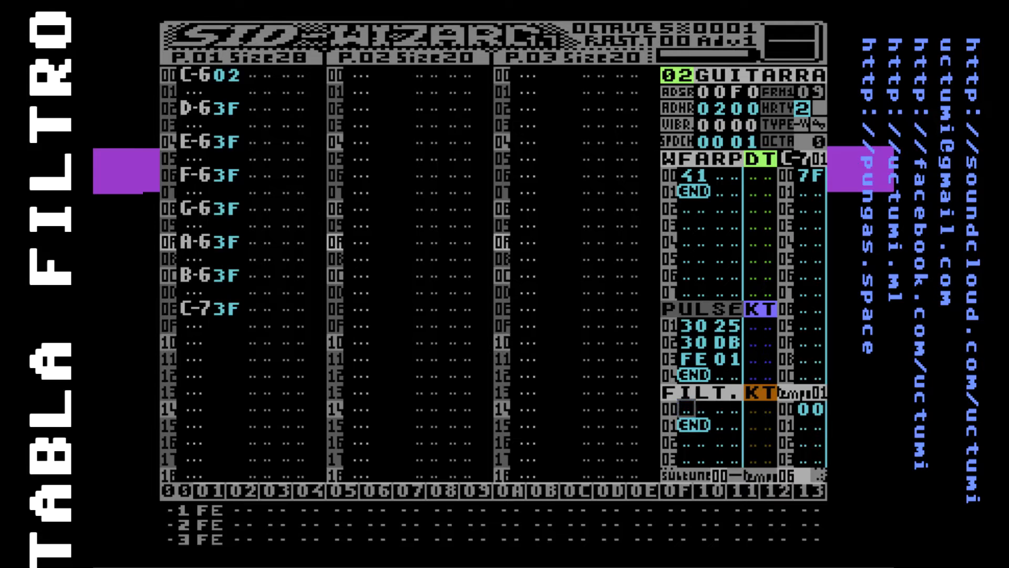
# Try out different filter type values in FILT row 00, including 90, A0 and C0 and first digits D, E, 8, F and 9
pyautogui.write('90')
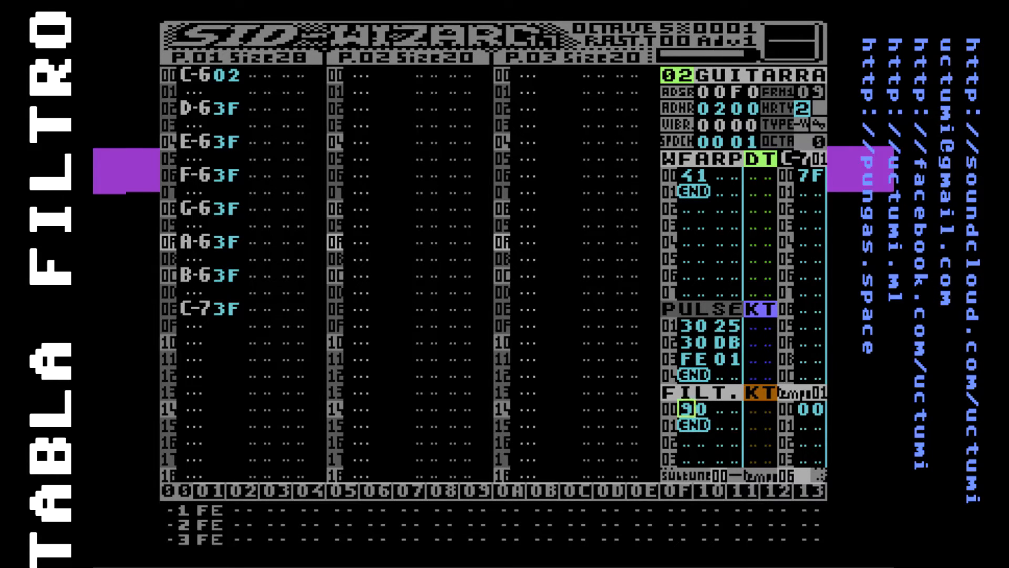
pyautogui.write('a0c0')
pyautogui.write('de8f9')
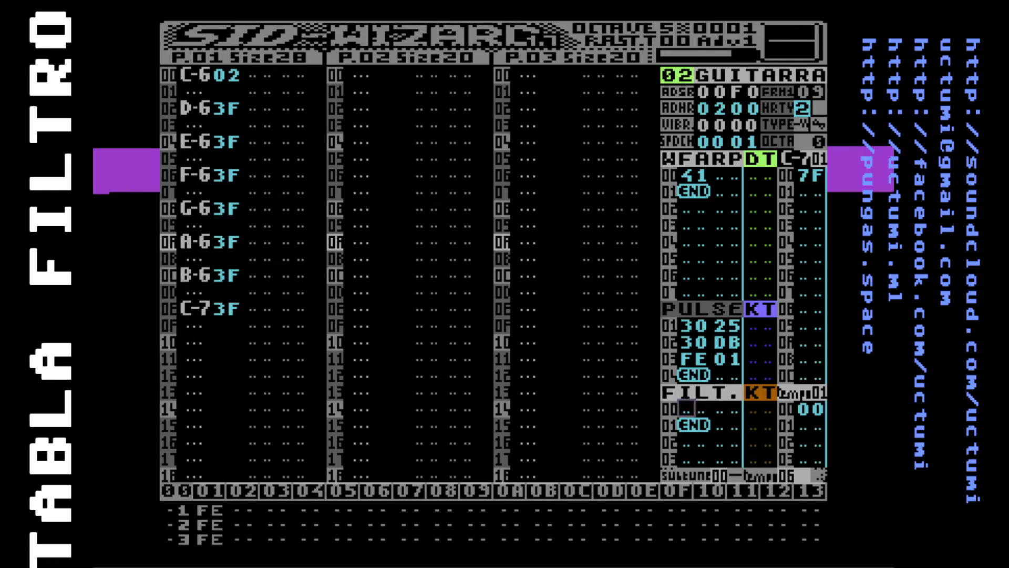
# Set row 00 of the FILT table to 9F 02 and play the tune to hear the filter
pyautogui.press('Left')
pyautogui.write('9')
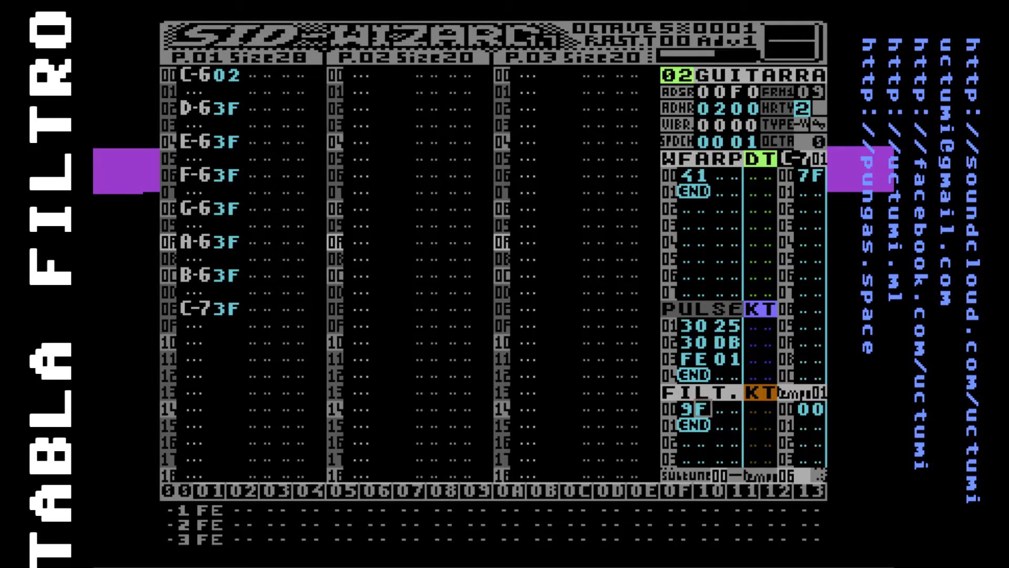
pyautogui.write('f')
pyautogui.press('Right')
pyautogui.press('Right')
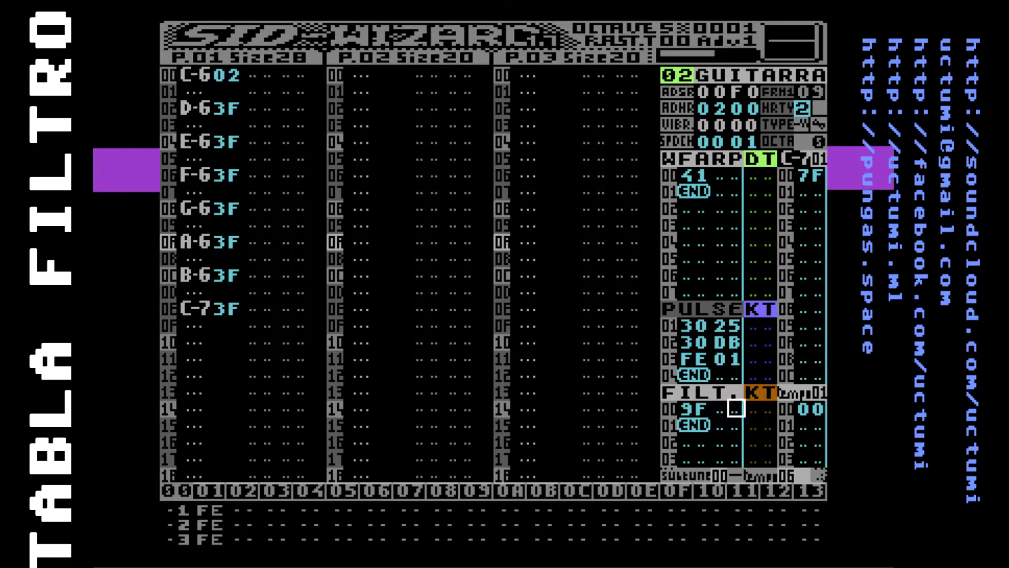
pyautogui.press('Left')
pyautogui.press('Right')
pyautogui.press('F1')
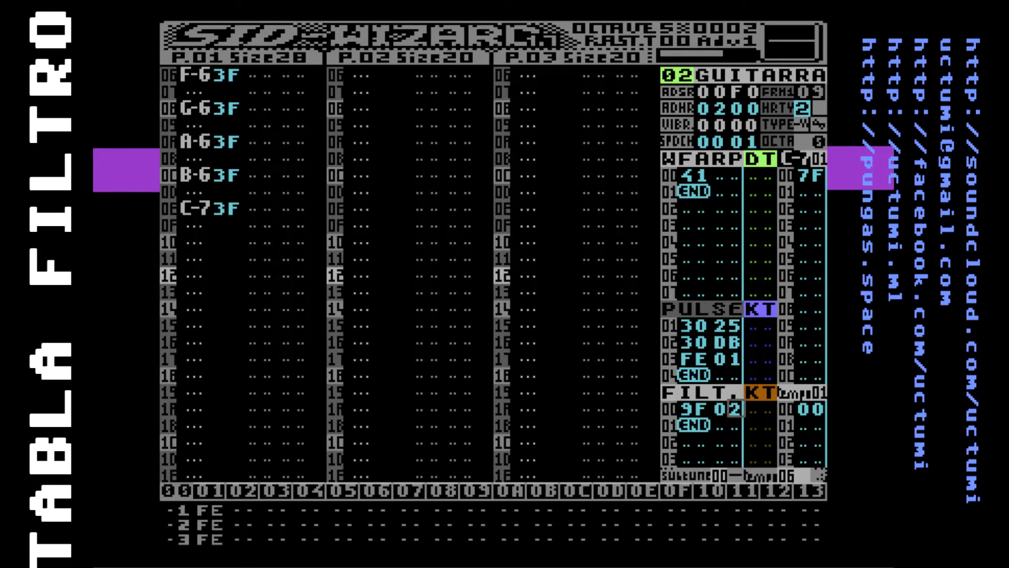
# Transpose the first track's scale down four octaves so it runs from C-2 to C-3, and play it
pyautogui.press('F5')
pyautogui.press('Down')
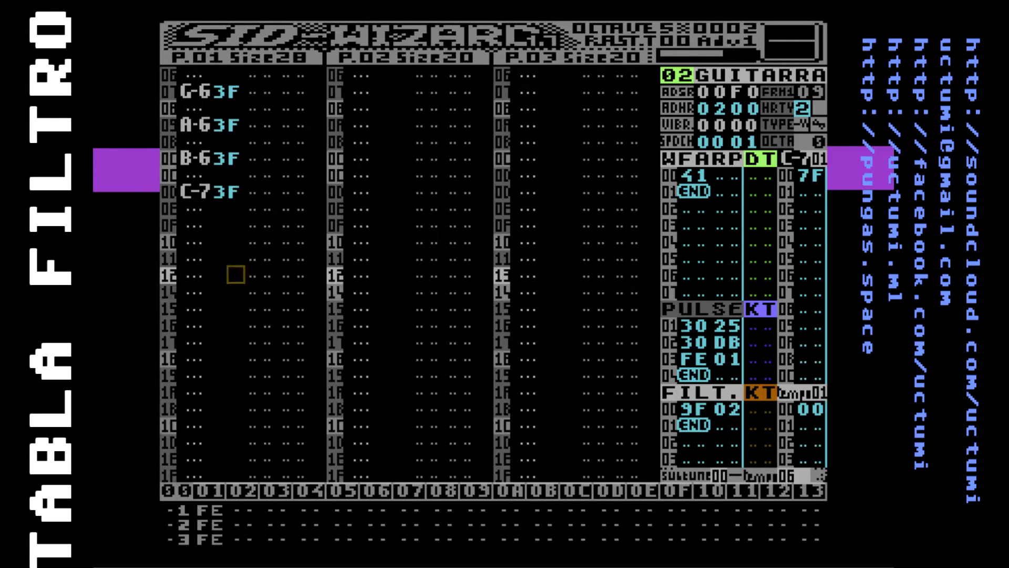
pyautogui.press('Up')
pyautogui.press('Up')
pyautogui.press('Up')
pyautogui.press('Up')
pyautogui.press('Up')
pyautogui.press('Up')
pyautogui.press('Up')
pyautogui.press('Up')
pyautogui.press('Up')
pyautogui.press('Up')
pyautogui.press('Up')
pyautogui.press('Up')
pyautogui.press('Up')
pyautogui.press('Up')
pyautogui.press('Up')
pyautogui.press('Up')
pyautogui.press('Up')
pyautogui.press('Up')
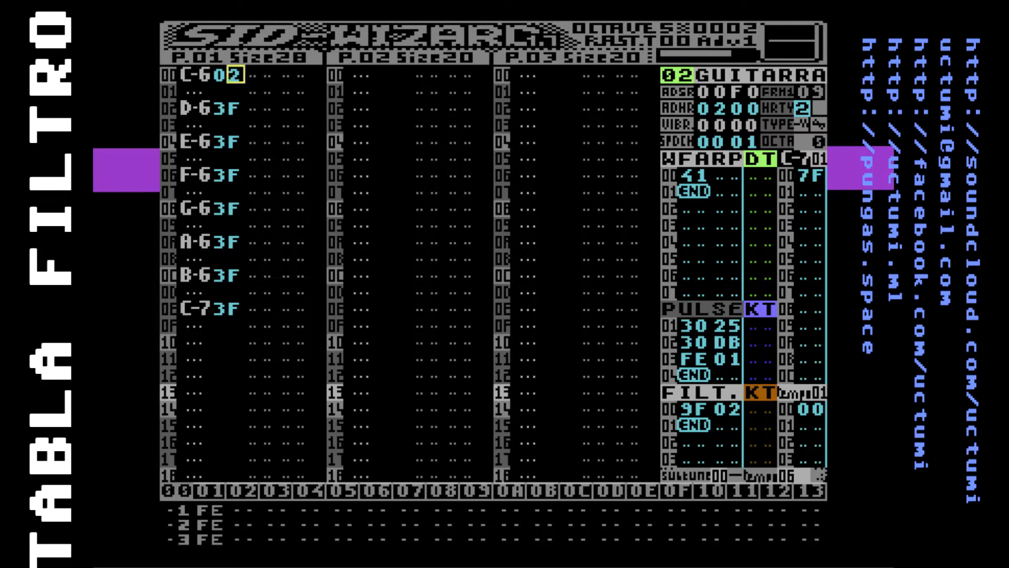
pyautogui.hotkey('shift', 's')
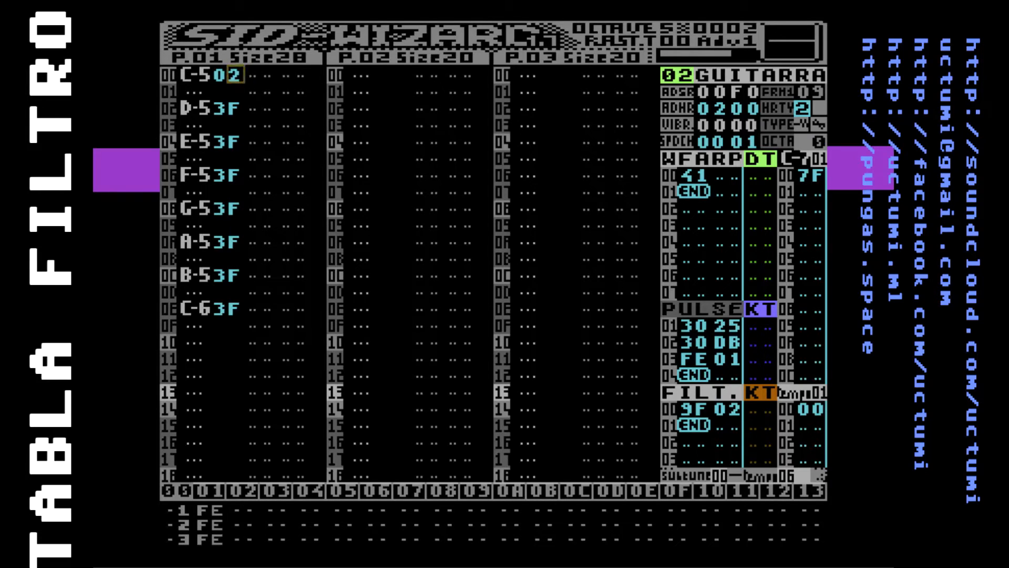
pyautogui.hotkey('shift', 's')
pyautogui.hotkey('shift', 's')
pyautogui.hotkey('shift', 's')
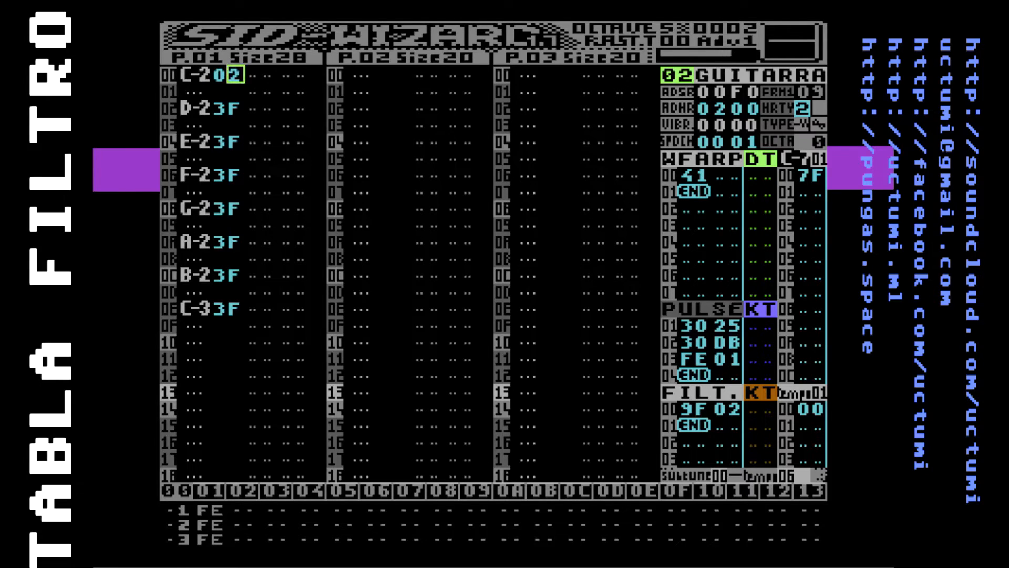
pyautogui.press('F1')
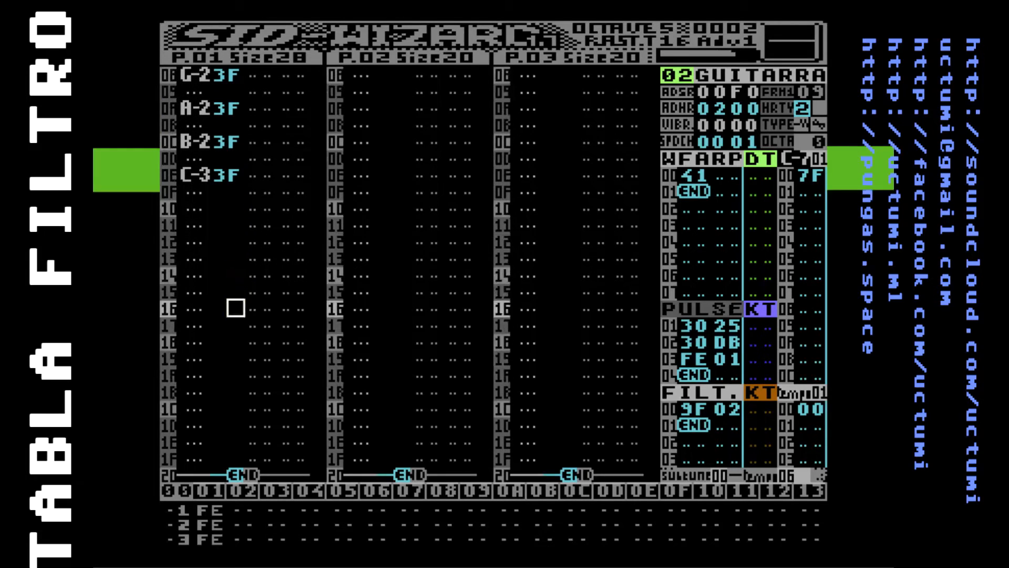
# Stop playback, change the second value of FILT row 00 to 12, and play the tune again
pyautogui.press('F4')
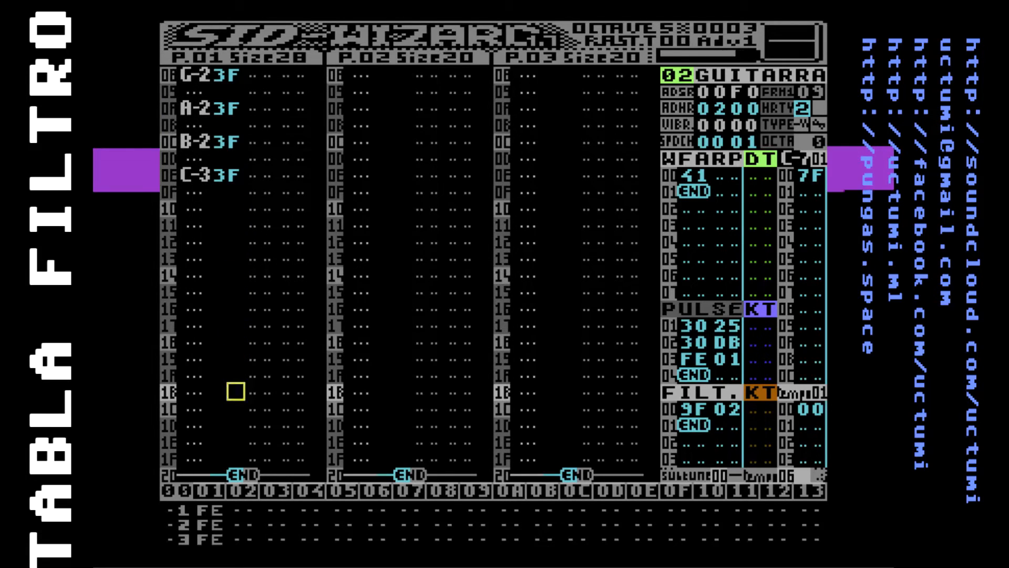
pyautogui.press('F7')
pyautogui.press('Left')
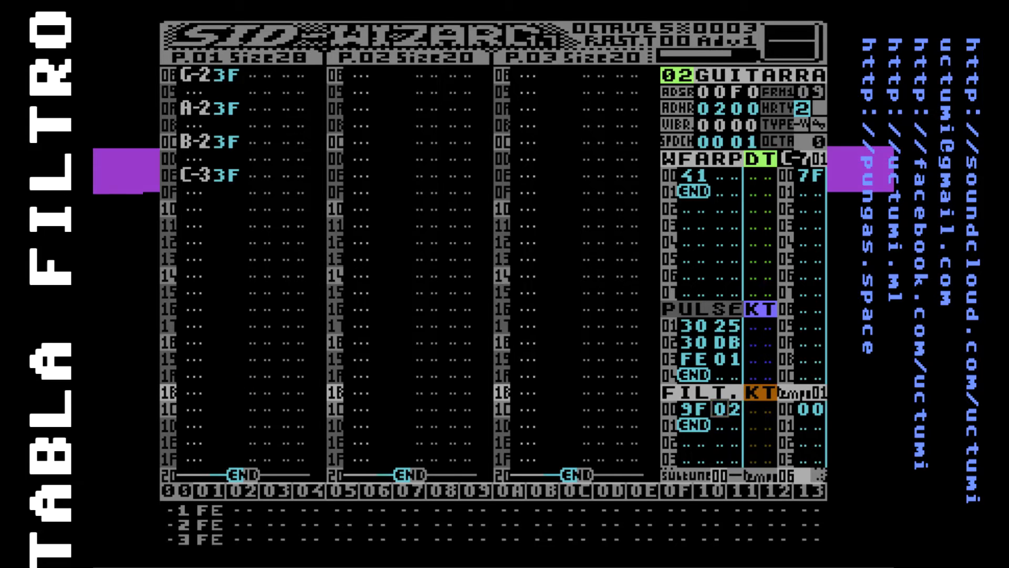
pyautogui.write('1')
pyautogui.press('F1')
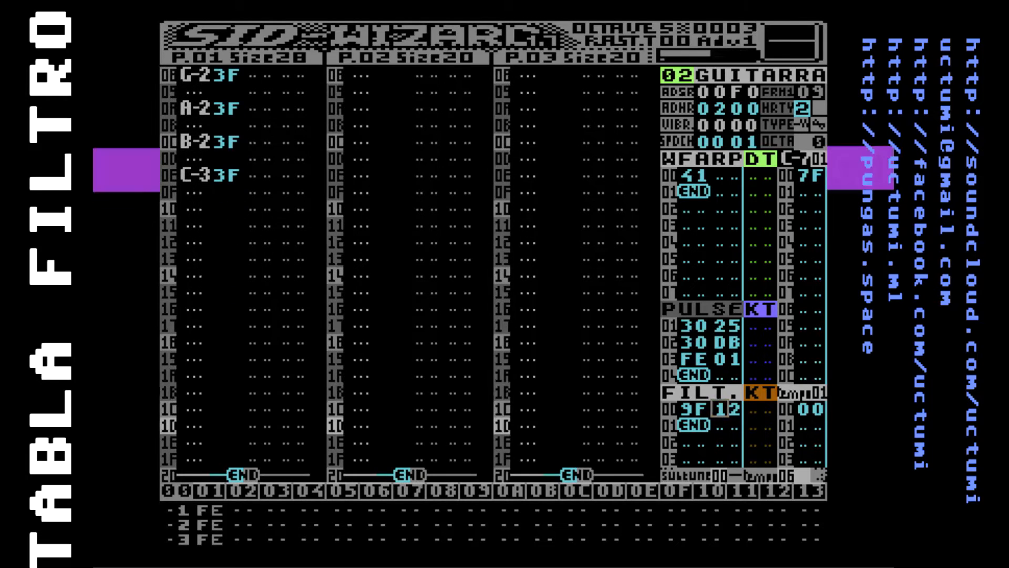
# Insert a row 01 in the FILT table and set it to 10 02
pyautogui.press('Down')
pyautogui.press('Left')
pyautogui.press('Left')
pyautogui.press('Insert')
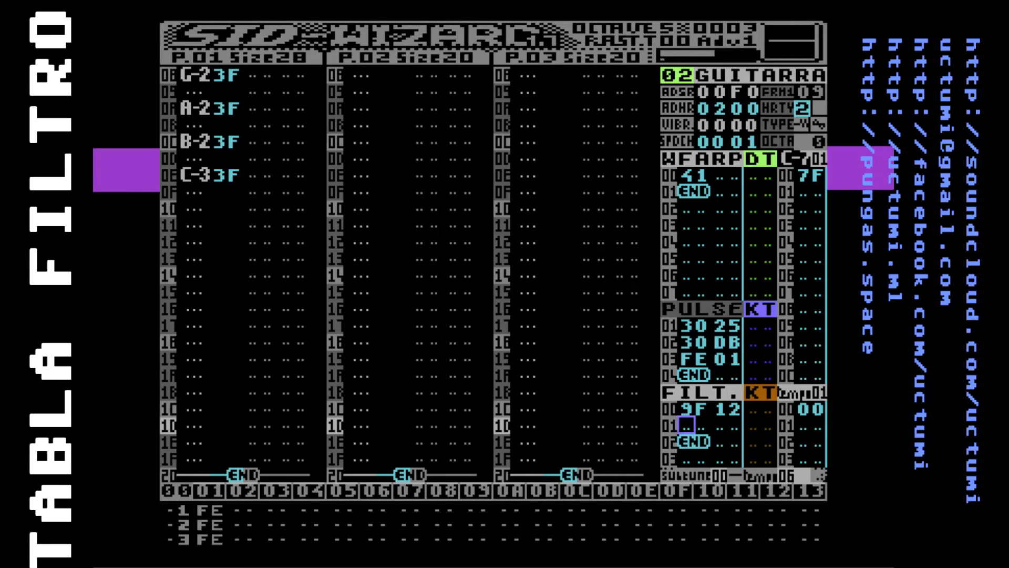
pyautogui.write('10')
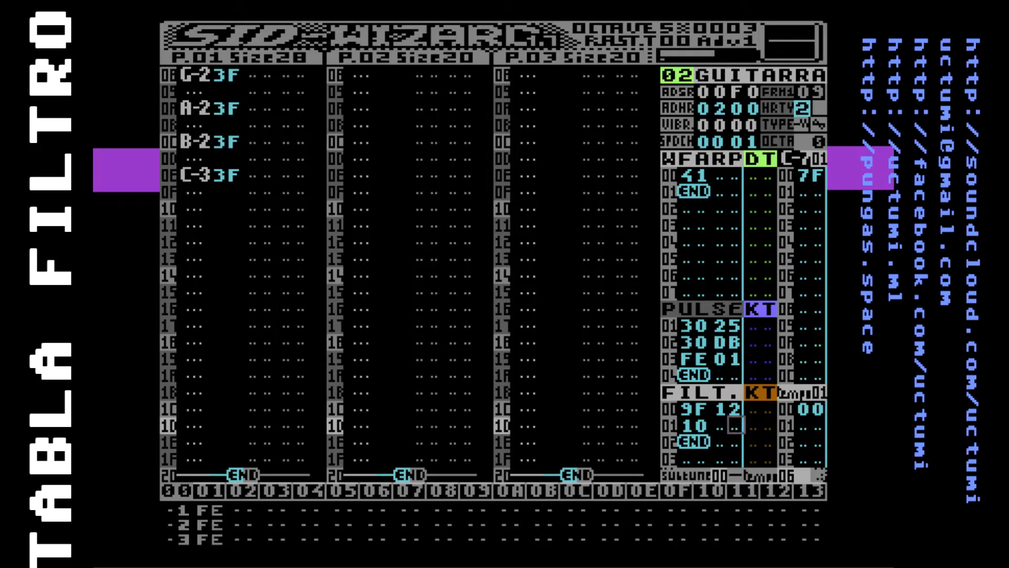
pyautogui.press('Left')
pyautogui.press('Right')
pyautogui.write('02')
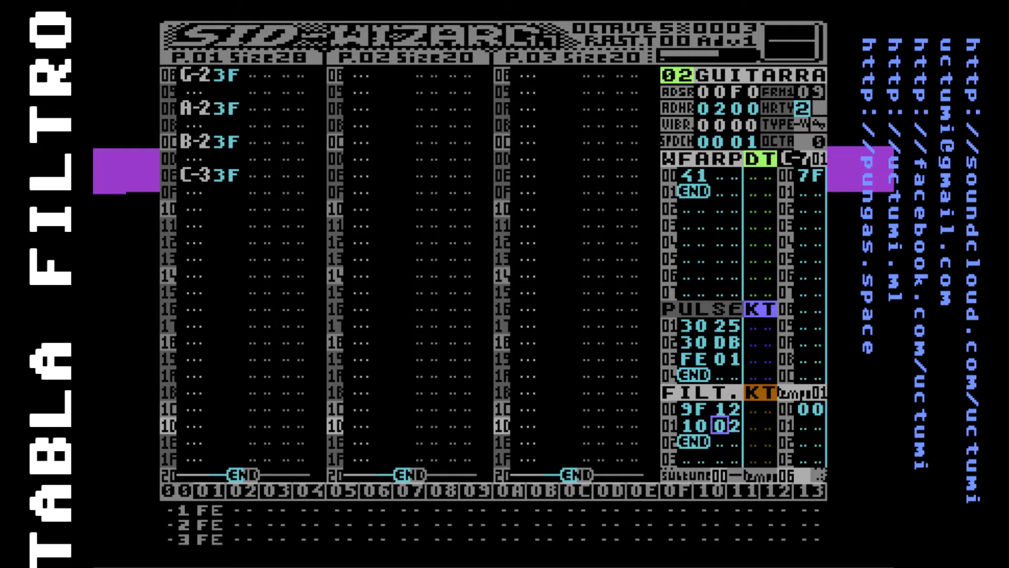
pyautogui.press('Left')
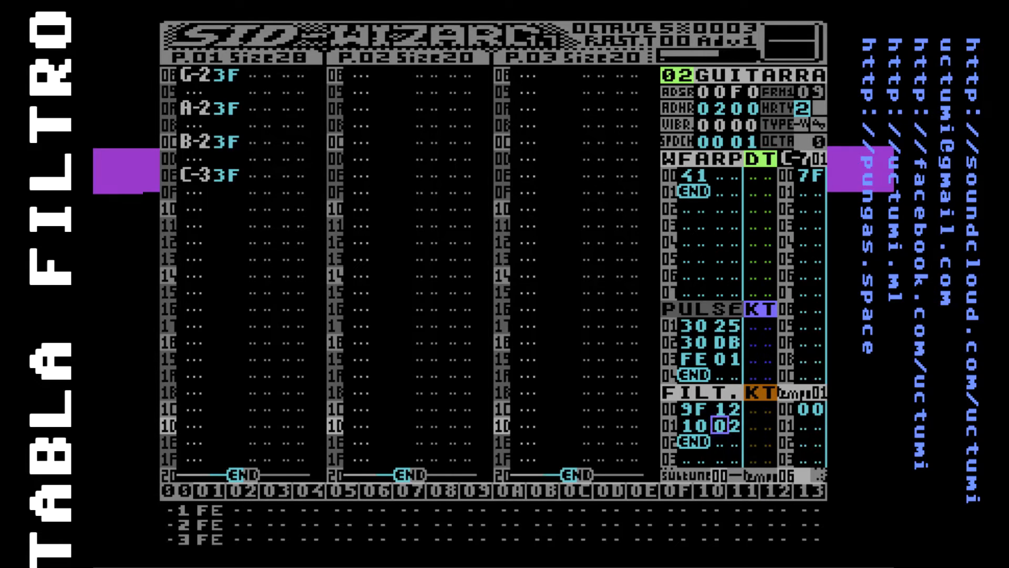
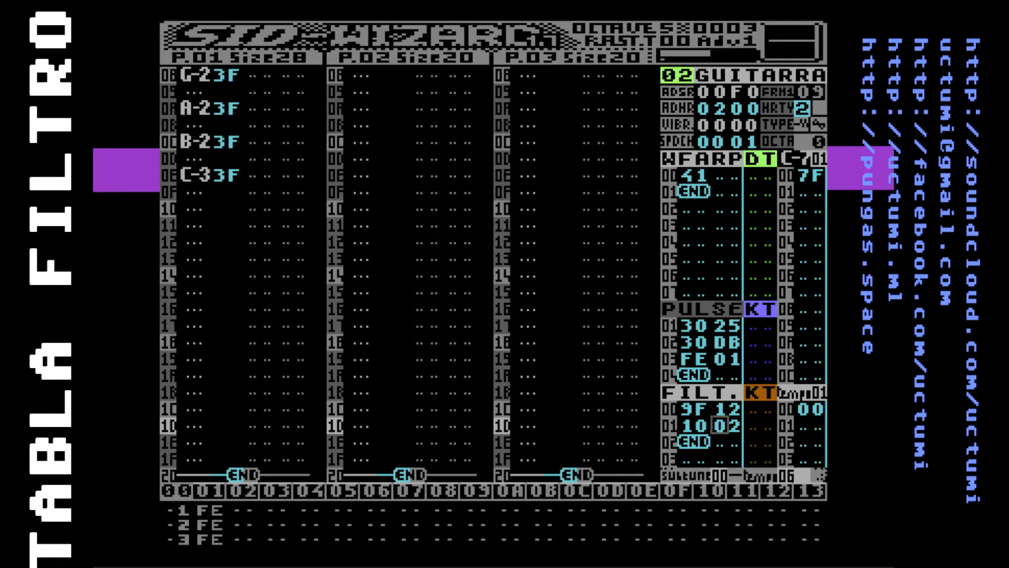
# Set the second value of FILT row 01 to FD for a downward filter sweep
pyautogui.press('Left')
pyautogui.press('Left')
pyautogui.press('Up')
pyautogui.press('Down')
pyautogui.press('Left')
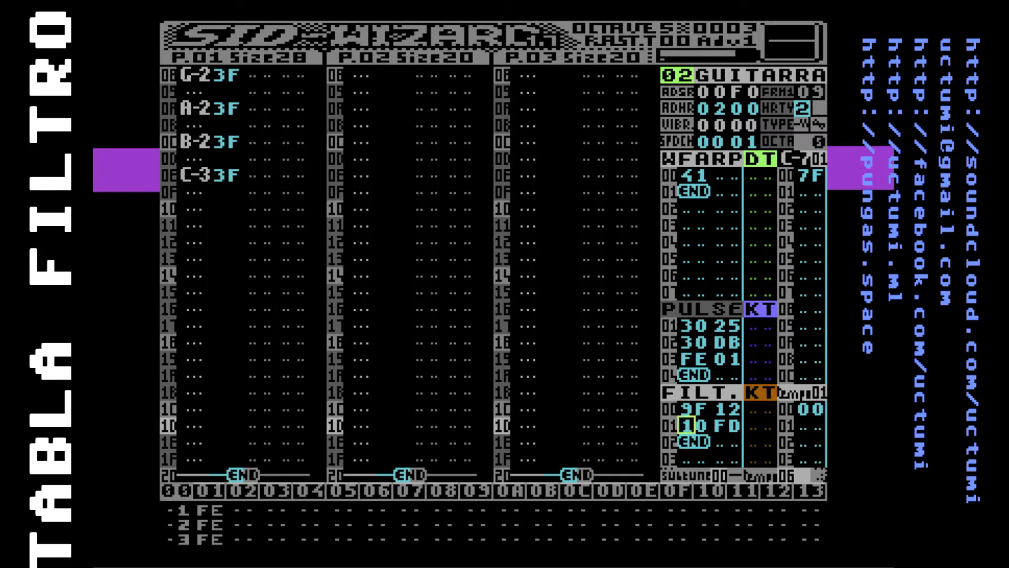
# Play the tune to hear the filter sweep on the scale, and stop playback
pyautogui.press('Up')
pyautogui.press('Left')
pyautogui.press('Left')
pyautogui.press('Left')
pyautogui.press('Down')
pyautogui.press('Right')
pyautogui.press('Right')
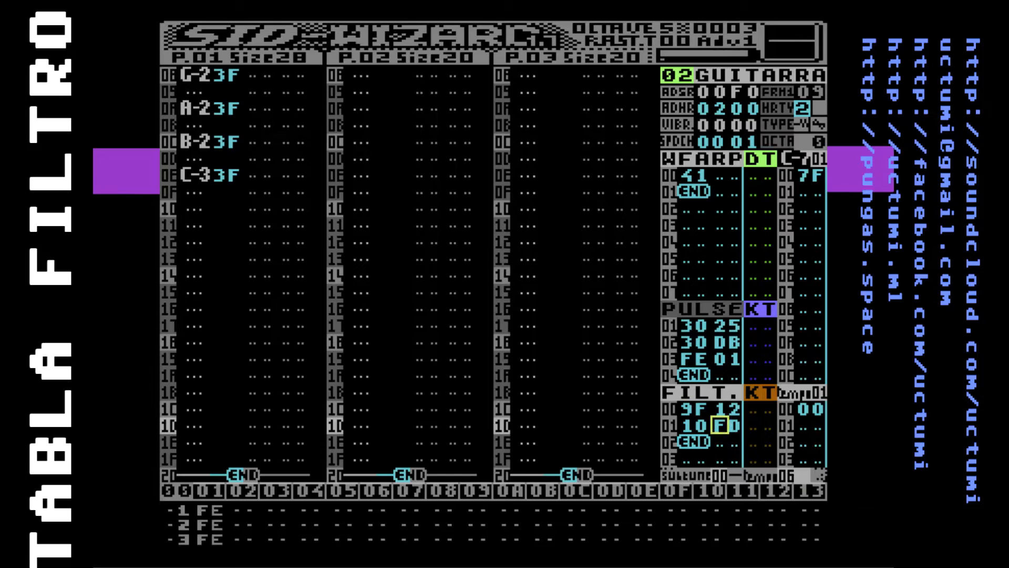
pyautogui.press('F1')
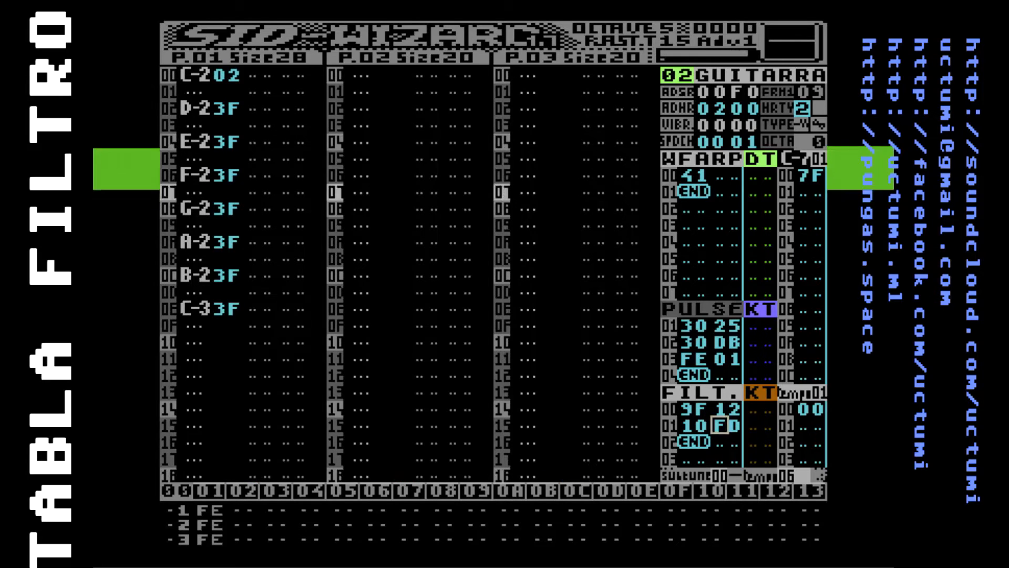
pyautogui.press('F4')
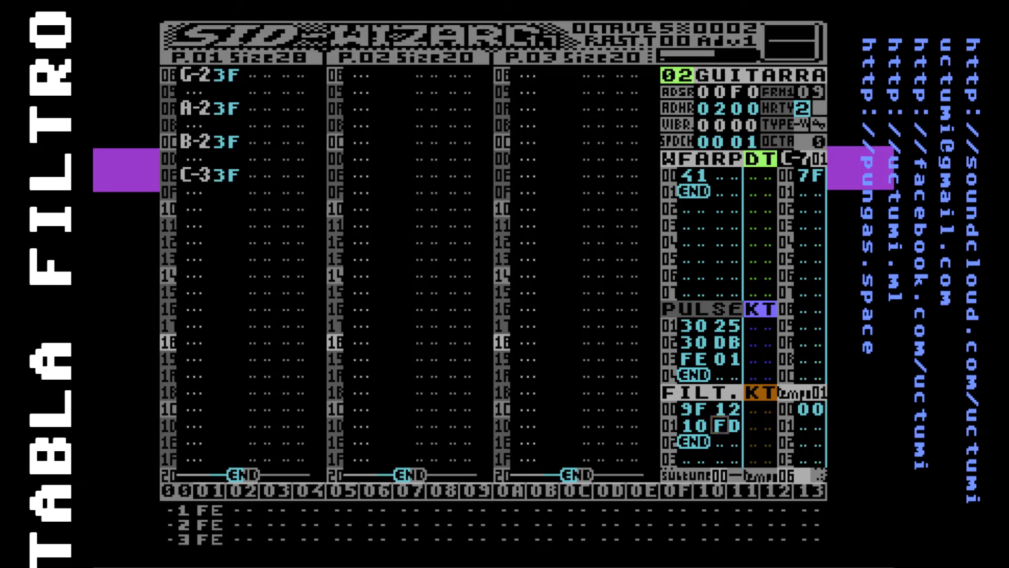
# Change the second value of FILT row 01 to F0, play the tune and stop it
pyautogui.press('Right')
pyautogui.press('Left')
pyautogui.press('Left')
pyautogui.press('Left')
pyautogui.press('F1')
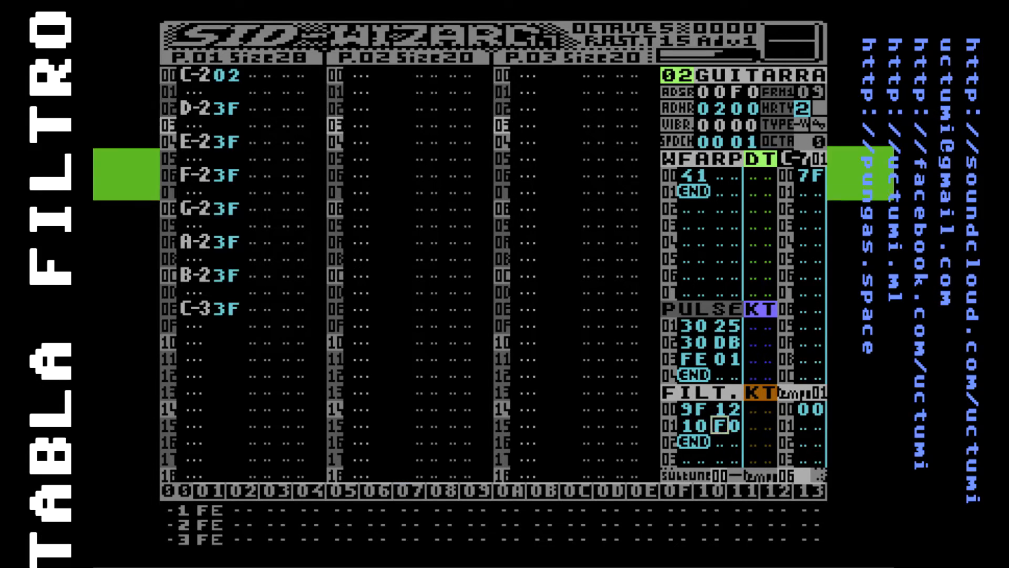
pyautogui.press('F4')
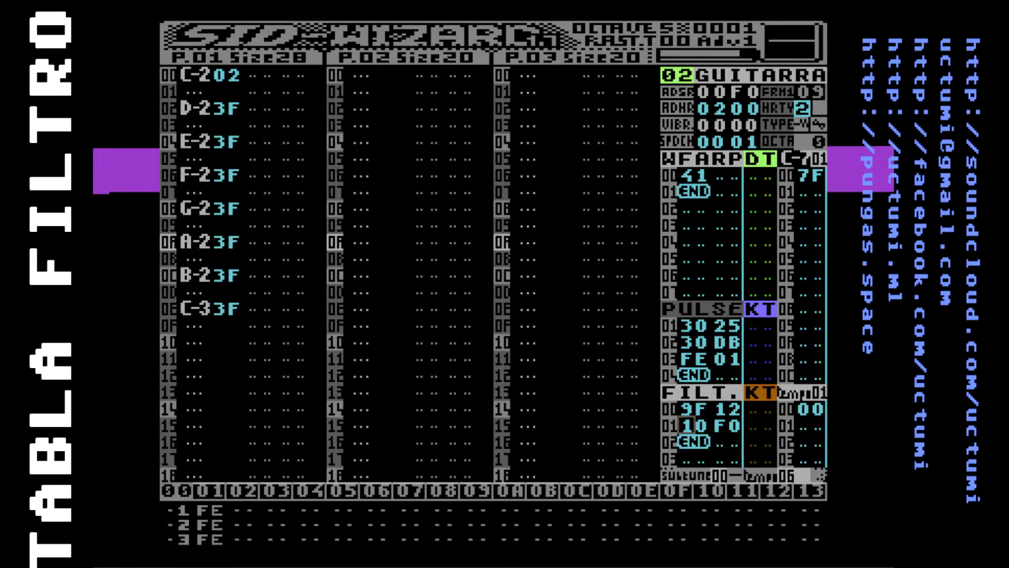
# Set the second value of FILT row 00 to FF
pyautogui.press('Left')
pyautogui.press('Left')
pyautogui.press('Right')
pyautogui.press('Right')
pyautogui.press('Left')
pyautogui.press('Left')
pyautogui.press('Right')
pyautogui.press('Left')
pyautogui.press('Right')
pyautogui.press('Right')
pyautogui.press('Up')
pyautogui.write('FF')
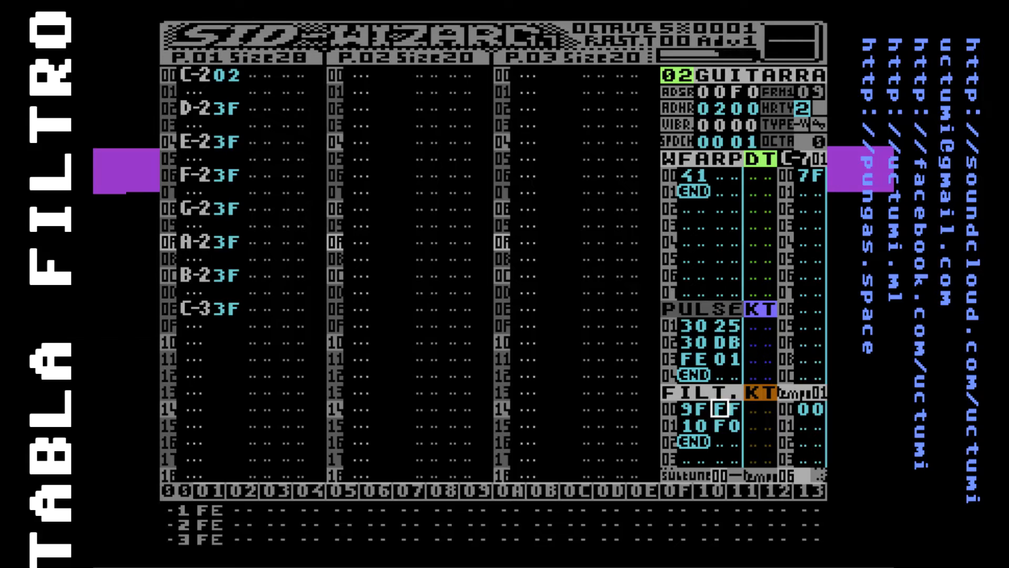
# Set the second value of FILT row 00 to 1A
pyautogui.press('Up')
pyautogui.write('0')
pyautogui.press('Left')
pyautogui.press('Left')
pyautogui.press('Left')
pyautogui.press('Left')
pyautogui.write('a')
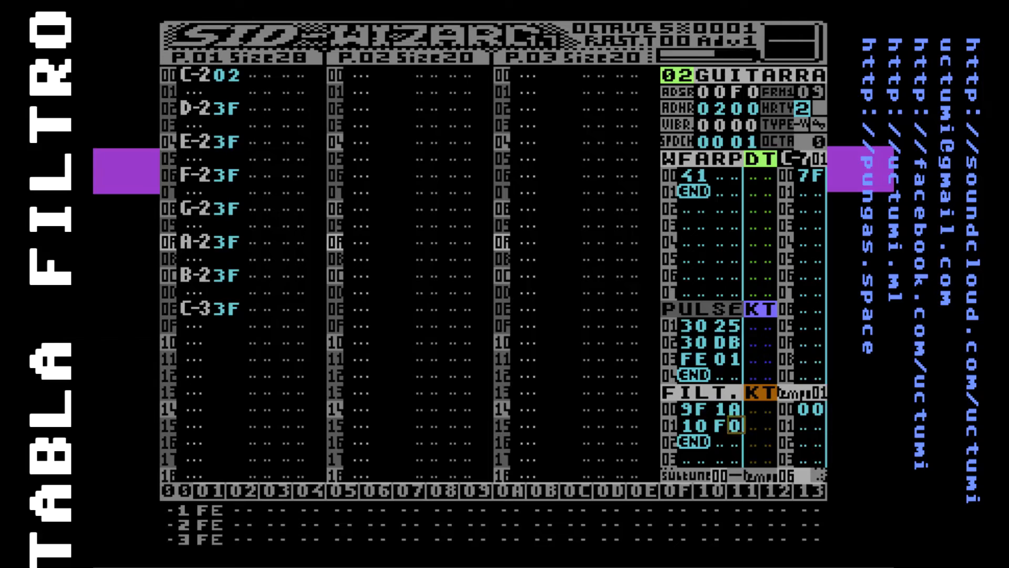
pyautogui.write('c')
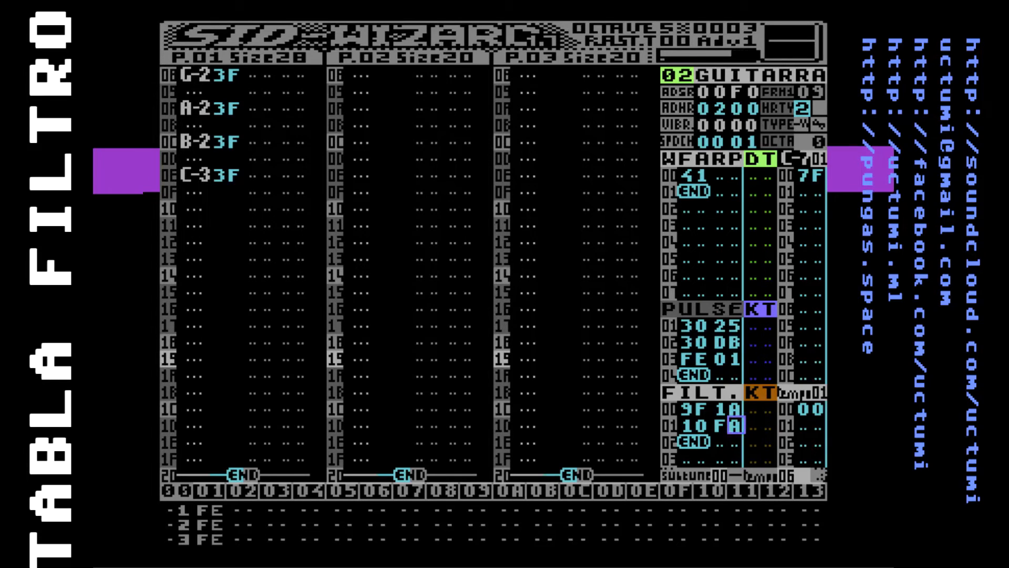
# Lower the second value of FILT row 01 through FA, F8 and F7 to F6, playing the tune to compare the settings
pyautogui.write('8')
pyautogui.press('F1')
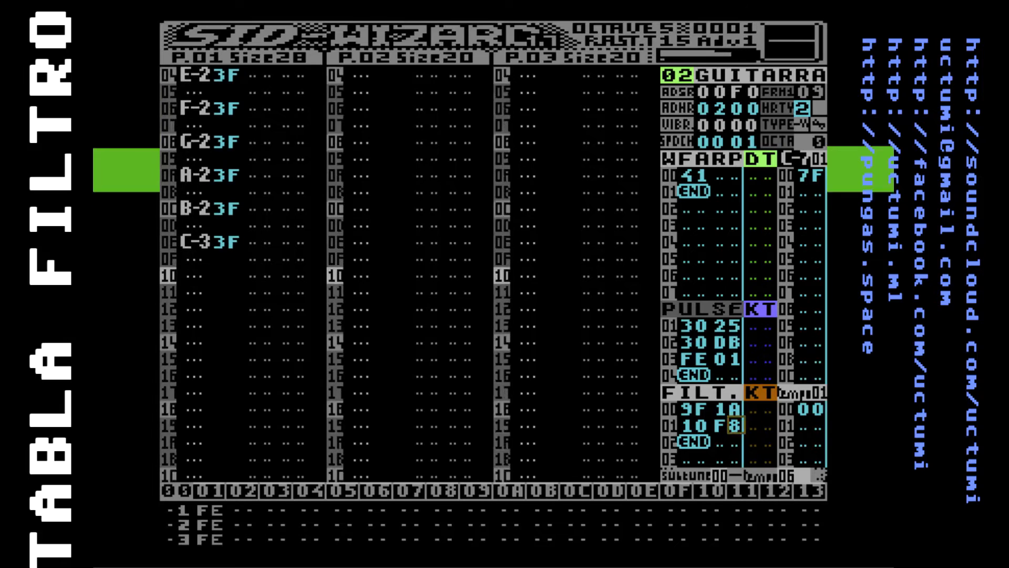
pyautogui.write('7')
pyautogui.press('F1')
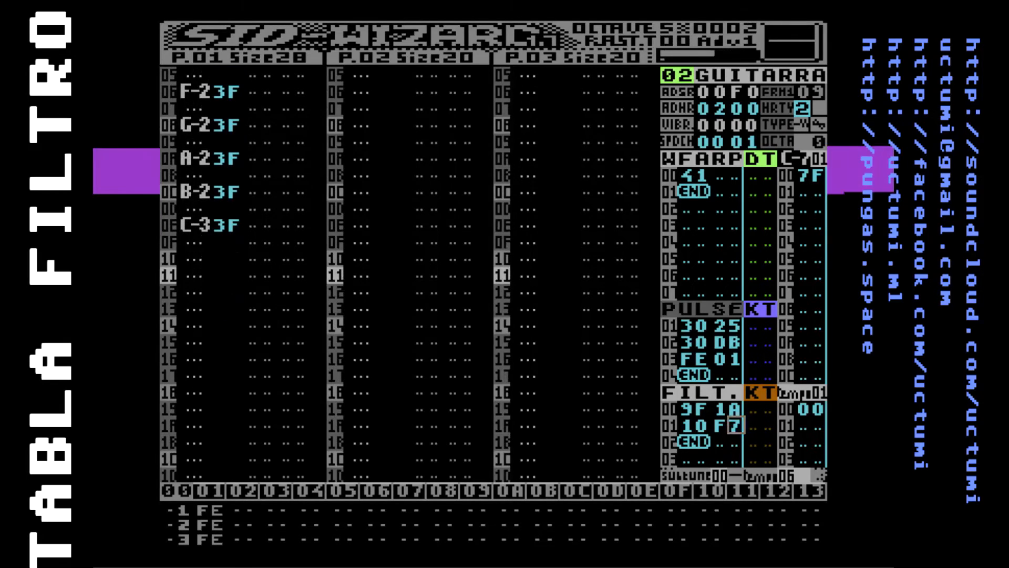
pyautogui.press('F1')
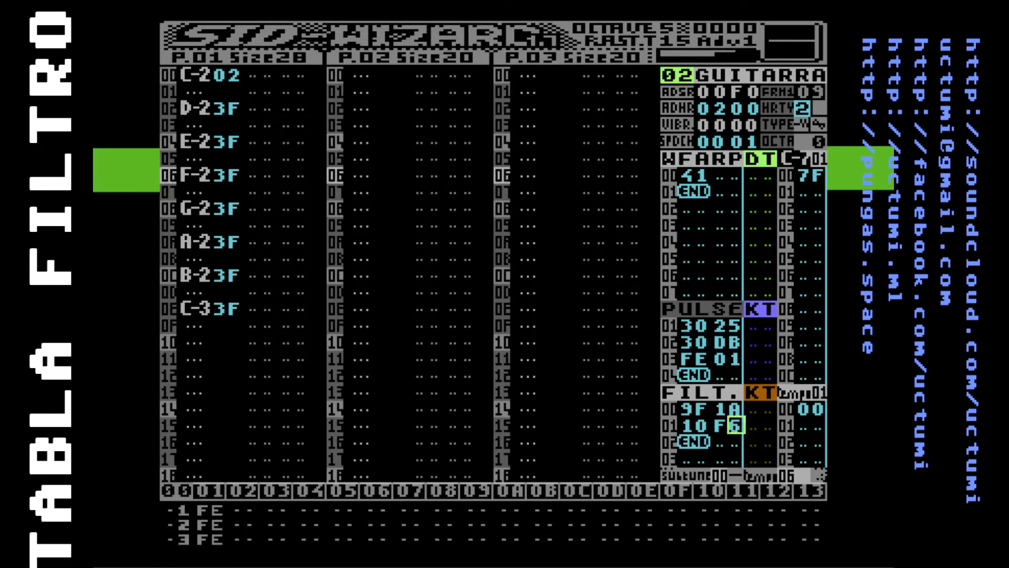
pyautogui.press('F1')
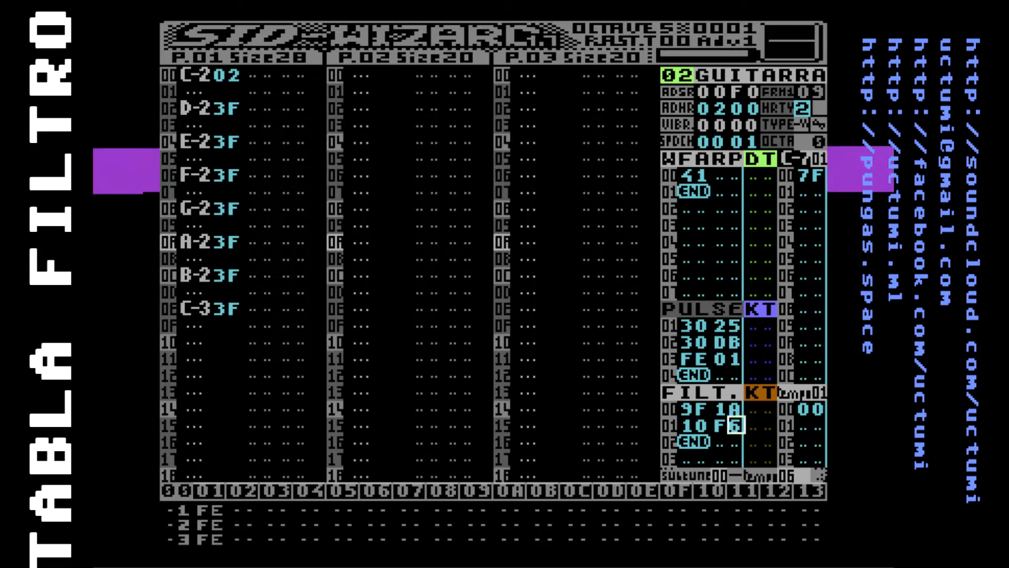
# Review the values in rows 00 and 01 of the guitar's FILT table
pyautogui.press('Up')
pyautogui.press('Left')
pyautogui.press('Left')
pyautogui.press('Down')
pyautogui.press('Up')
pyautogui.press('Left')
pyautogui.press('Up')
pyautogui.press('Up')
pyautogui.press('Up')
pyautogui.press('Up')
pyautogui.press('Up')
pyautogui.press('Down')
pyautogui.press('Down')
pyautogui.press('Down')
pyautogui.press('Down')
pyautogui.press('Down')
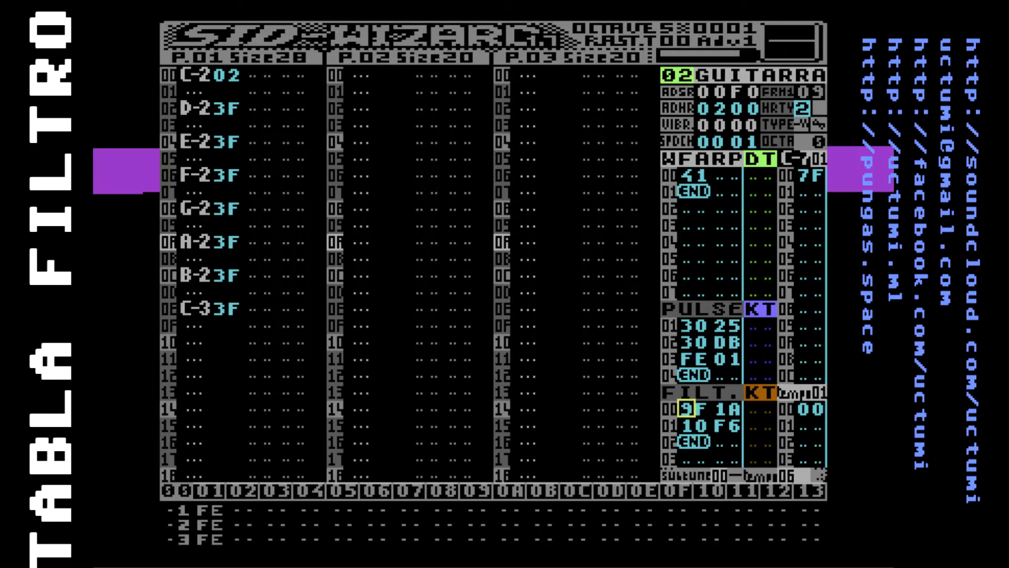
# Clear the 3F instrument entries beside the notes D-2 to C-3 in the first track, keeping instrument 02 on the opening C-2
pyautogui.press('F5')
pyautogui.press('Left')
pyautogui.press('Left')
pyautogui.press('Up')
pyautogui.press('Up')
pyautogui.press('Up')
pyautogui.press('Up')
pyautogui.press('Up')
pyautogui.press('Up')
pyautogui.press('Up')
pyautogui.press('Up')
pyautogui.press('Up')
pyautogui.press('Up')
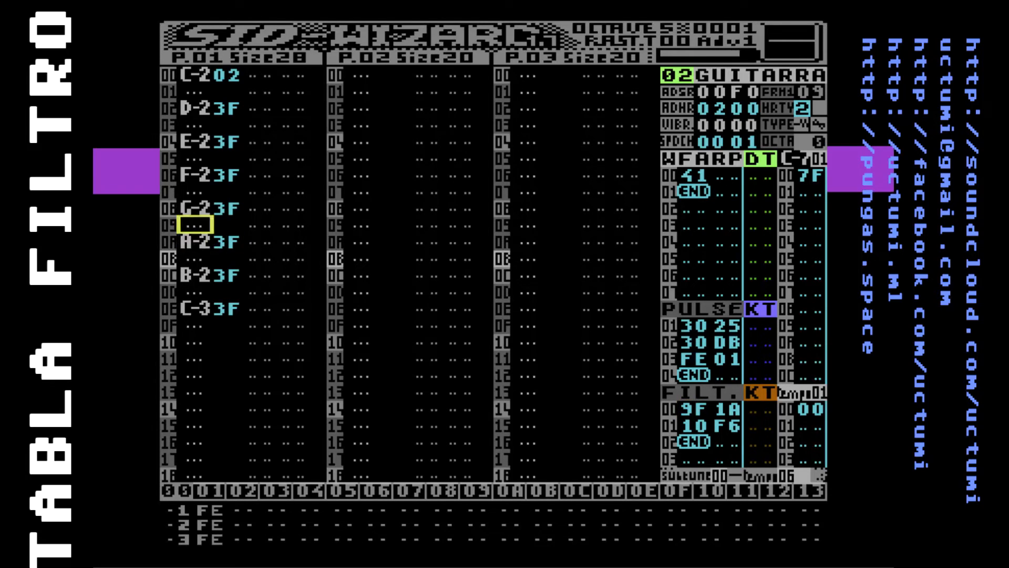
pyautogui.press('Right')
pyautogui.press('Right')
pyautogui.press('Down')
pyautogui.press('Down')
pyautogui.press('Down')
pyautogui.press('Left')
pyautogui.press('Up')
pyautogui.press('Down')
pyautogui.press('Up')
pyautogui.press('Down')
pyautogui.press('Up')
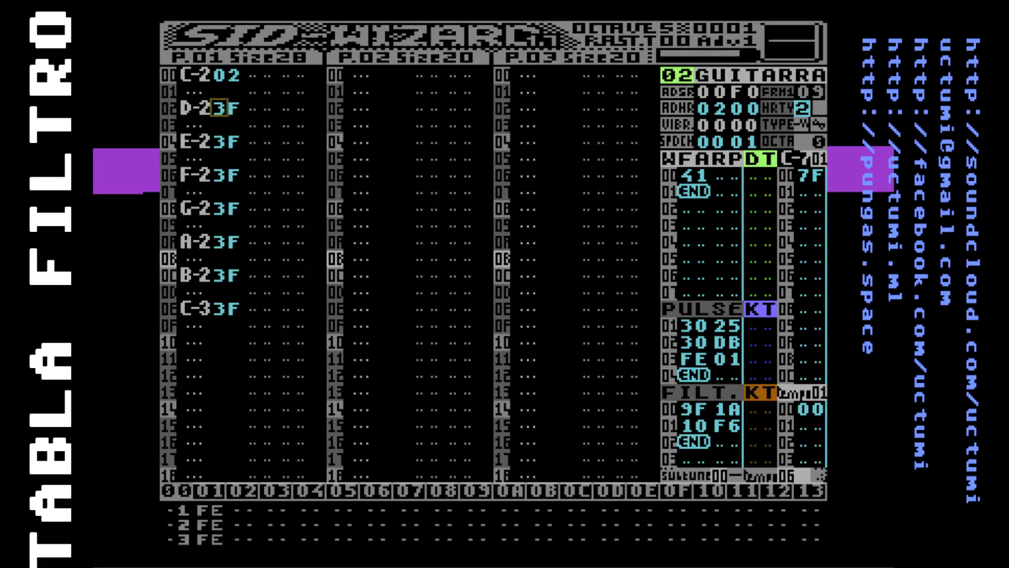
pyautogui.press('Up')
pyautogui.press('Down')
pyautogui.press('BackSpace')
pyautogui.press('Down')
pyautogui.press('Down')
pyautogui.write('00')
pyautogui.press('Down')
pyautogui.press('Left')
pyautogui.write('00')
pyautogui.press('Down')
pyautogui.press('BackSpace')
pyautogui.press('Down')
pyautogui.press('Down')
pyautogui.press('BackSpace')
pyautogui.press('Down')
pyautogui.press('Down')
pyautogui.press('BackSpace')
pyautogui.press('Down')
pyautogui.press('Down')
pyautogui.press('BackSpace')
pyautogui.press('Left')
pyautogui.press('Up')
pyautogui.press('Up')
pyautogui.press('Up')
pyautogui.press('Up')
pyautogui.press('Up')
pyautogui.press('Up')
pyautogui.press('Up')
pyautogui.press('Up')
pyautogui.press('Up')
pyautogui.press('Up')
pyautogui.press('Up')
pyautogui.press('Up')
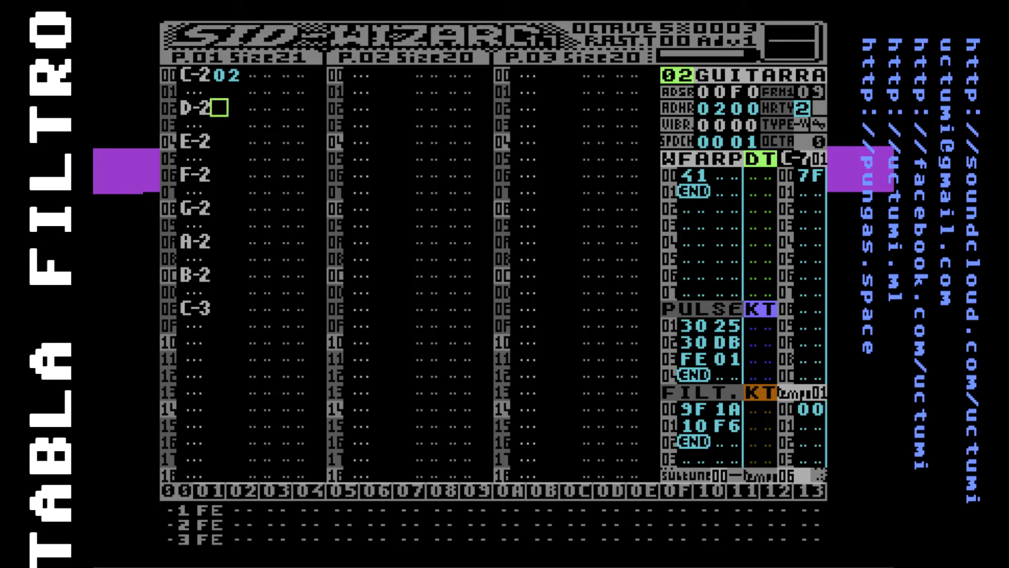
pyautogui.press('Down')
pyautogui.press('Up')
# Insert a row 02 in the guitar's FILT table and set it to 10 08
pyautogui.press('F7')
pyautogui.press('Right')
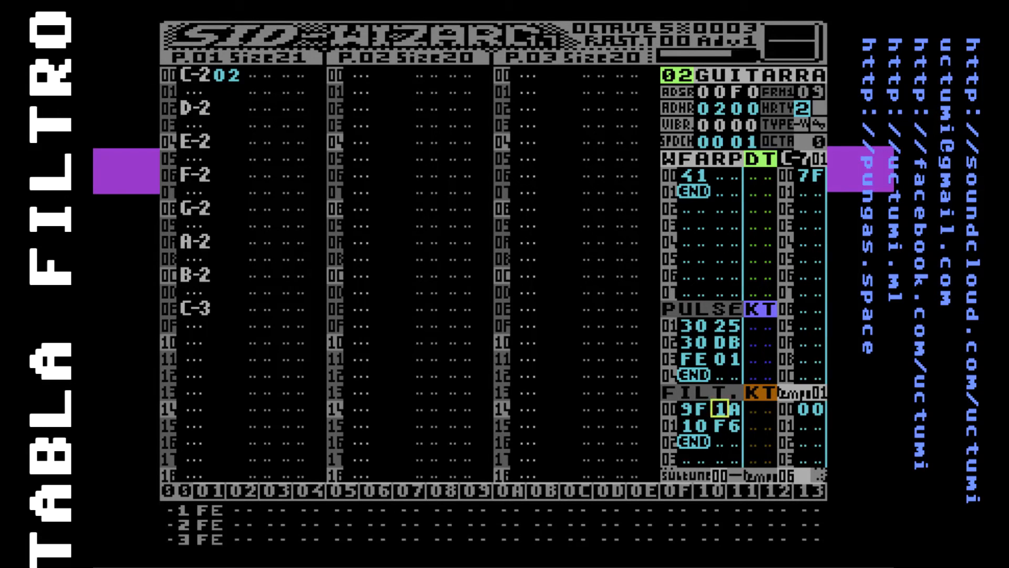
pyautogui.press('Up')
pyautogui.press('Up')
pyautogui.press('Down')
pyautogui.press('Down')
pyautogui.press('Down')
pyautogui.press('Down')
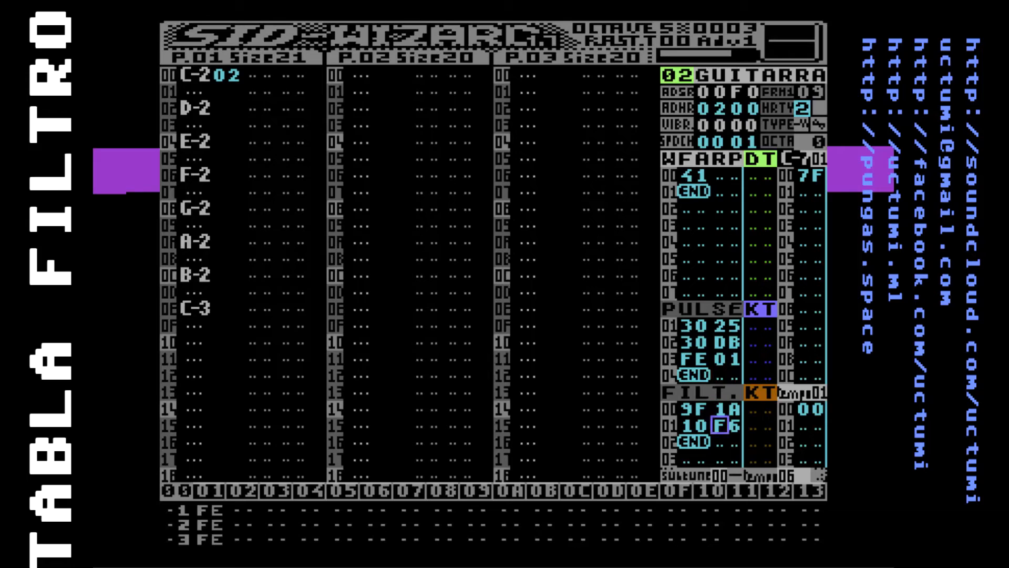
pyautogui.press('Left')
pyautogui.press('Left')
pyautogui.press('Insert')
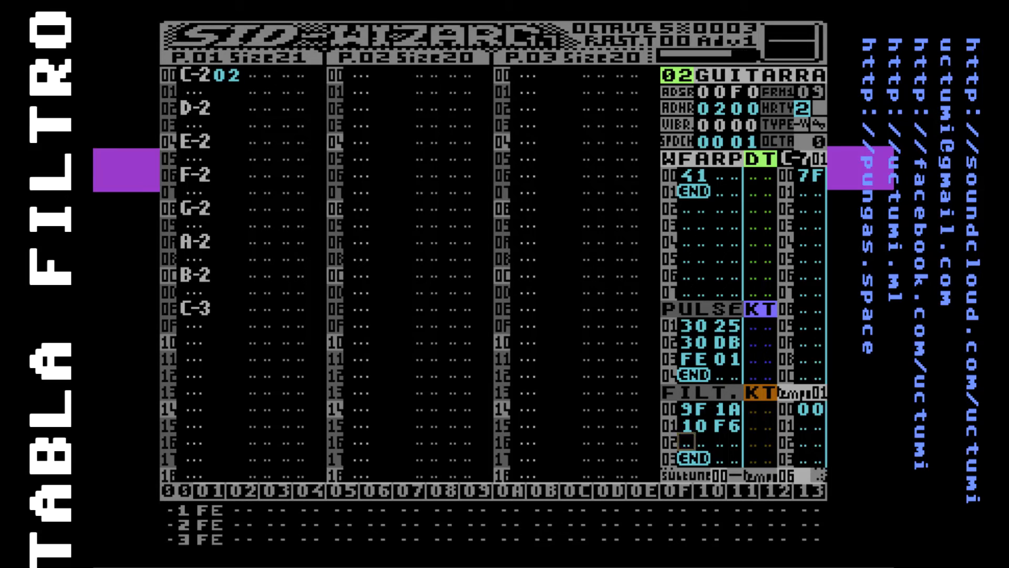
pyautogui.write('10')
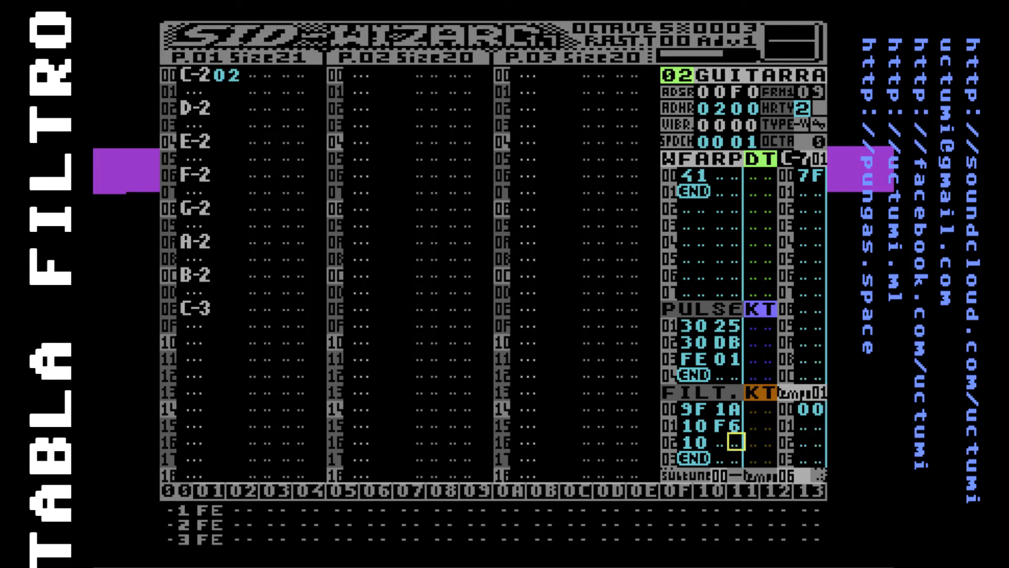
pyautogui.write('02')
pyautogui.press('Down')
pyautogui.press('Left')
pyautogui.press('Left')
pyautogui.write('8')
# Add a row 03 to the FILT table with FE 01 to loop back to row 01
pyautogui.press('Down')
pyautogui.press('Left')
pyautogui.press('Left')
pyautogui.press('Left')
pyautogui.press('Left')
pyautogui.press('Delete')
pyautogui.write('FE01')
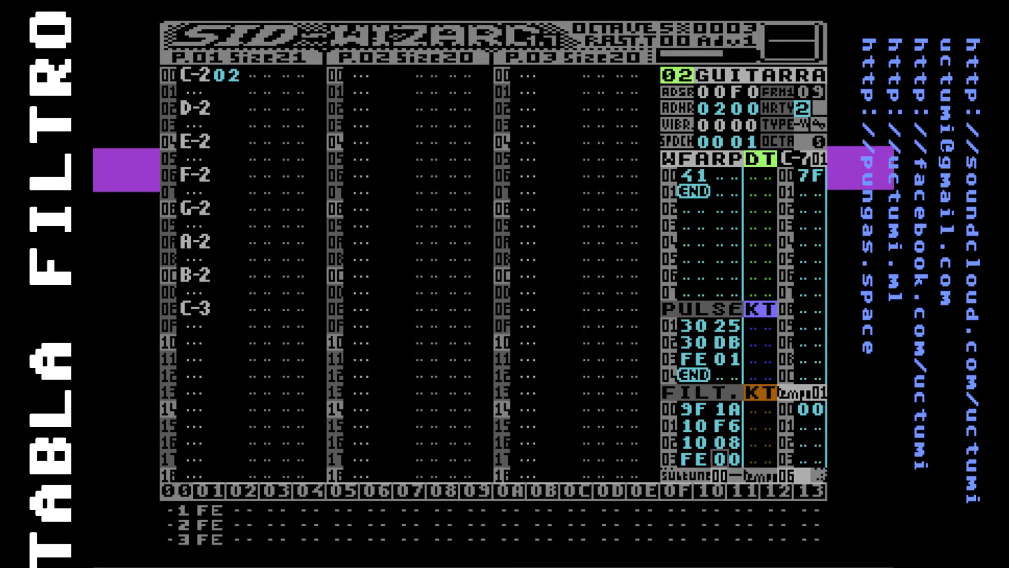
# Examine how FILT rows 01 and 02 and the loop command in row 03 form the repeating filter sweep
pyautogui.press('Up')
pyautogui.press('Up')
pyautogui.press('Left')
pyautogui.press('Left')
pyautogui.press('Left')
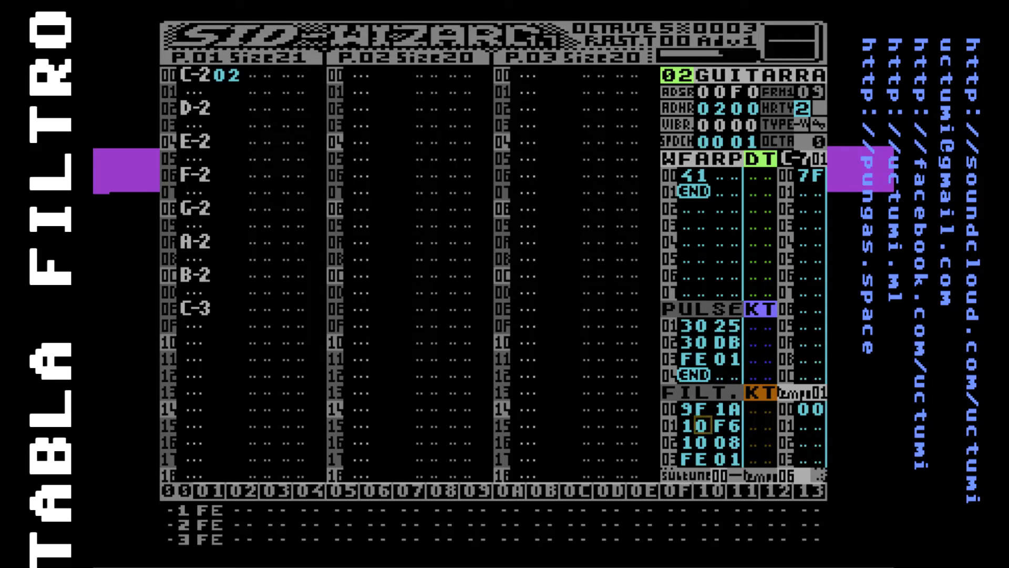
pyautogui.press('Right')
pyautogui.press('Right')
pyautogui.press('Down')
pyautogui.press('Right')
pyautogui.press('Up')
pyautogui.press('Up')
pyautogui.press('Up')
pyautogui.press('Down')
pyautogui.press('Down')
pyautogui.press('Down')
pyautogui.press('Down')
# Play the scale to hear the looping filter sweep, and stop playback
pyautogui.press('Up')
pyautogui.press('Up')
pyautogui.press('Left')
pyautogui.press('Left')
pyautogui.press('Left')
pyautogui.press('Down')
pyautogui.press('Down')
pyautogui.press('Up')
pyautogui.press('Up')
pyautogui.press('Up')
pyautogui.press('Up')
pyautogui.press('Up')
pyautogui.press('Up')
pyautogui.press('Down')
pyautogui.press('Down')
pyautogui.press('Down')
pyautogui.press('Down')
pyautogui.press('Down')
pyautogui.press('F1')
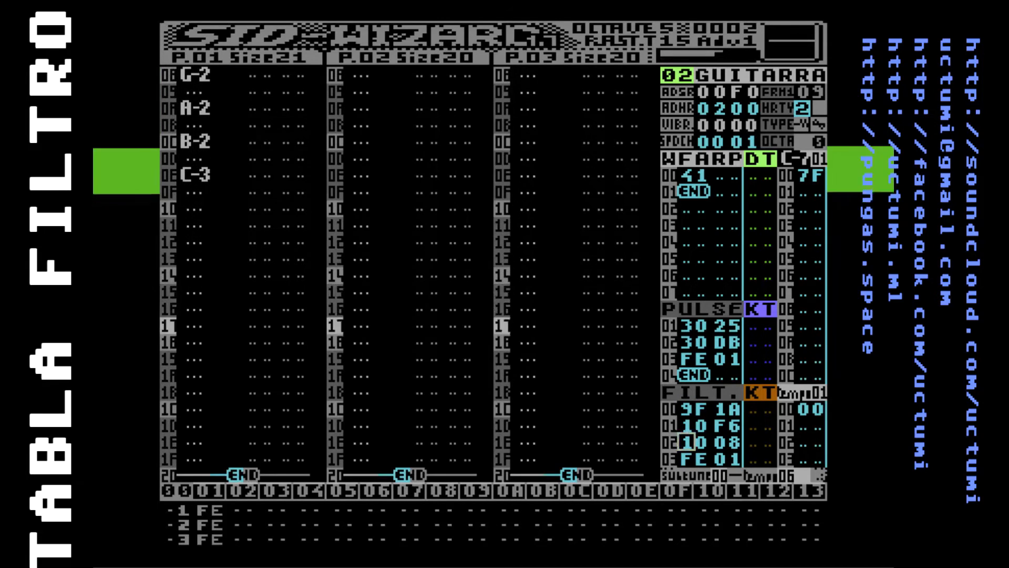
pyautogui.press('F4')
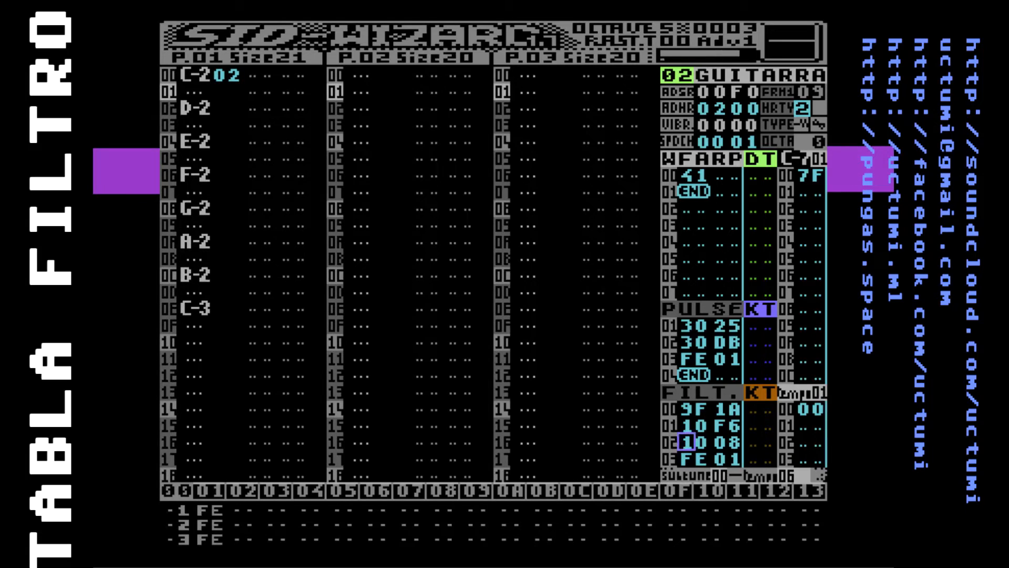
# Play the scale again from the beginning to hear the guitar's looping filter sweep
pyautogui.press('Down')
pyautogui.press('Up')
pyautogui.press('Up')
pyautogui.press('Up')
pyautogui.press('Up')
pyautogui.press('Down')
pyautogui.press('F1')
pyautogui.press('F4')
pyautogui.press('F1')
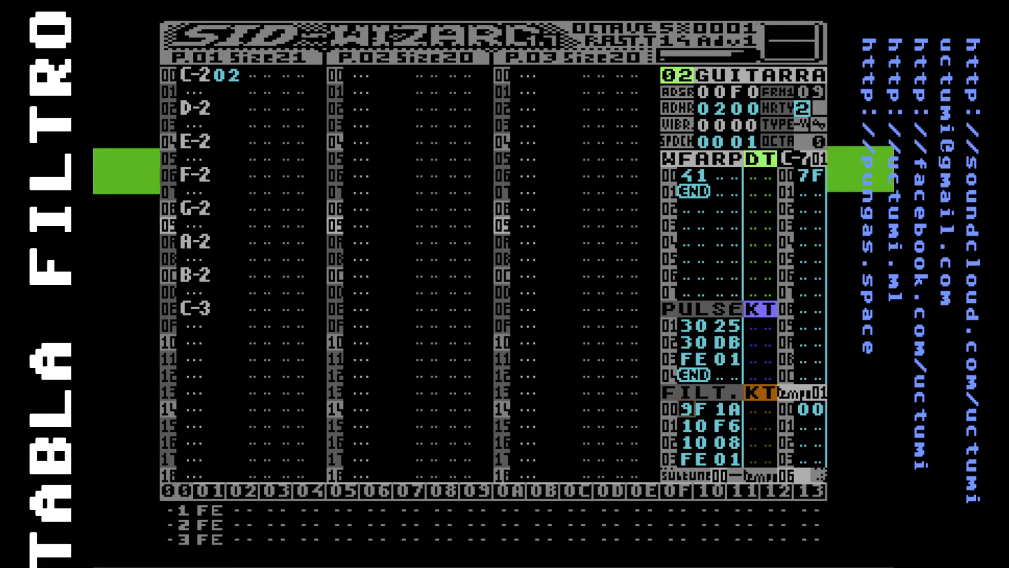
# Try 3A as the second value of FILT row 00, settle on 2A, and play the scale with each
pyautogui.press('F4')
pyautogui.press('Right')
pyautogui.press('Right')
pyautogui.write('3')
pyautogui.press('F1')
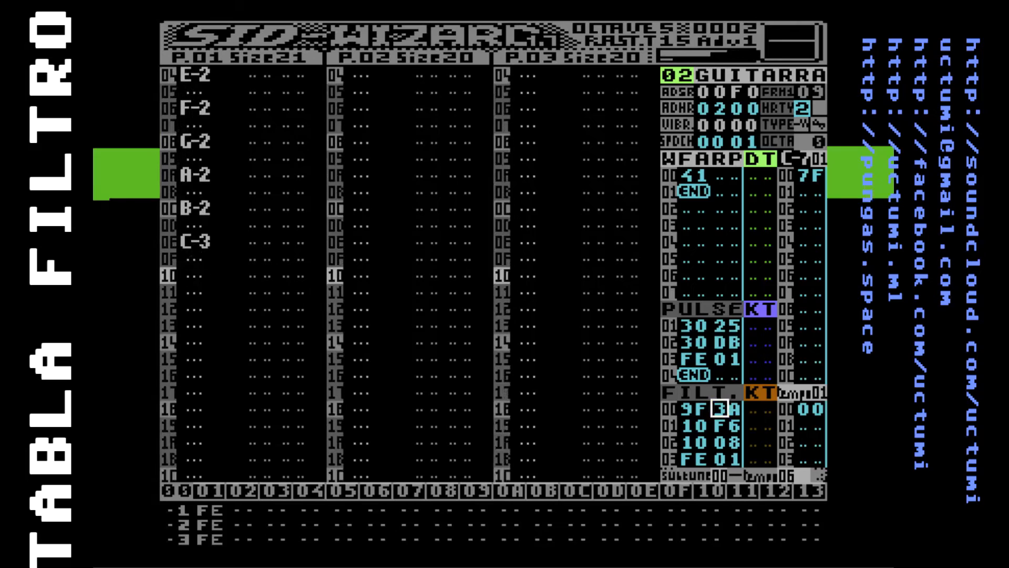
pyautogui.write('2')
pyautogui.press('Left')
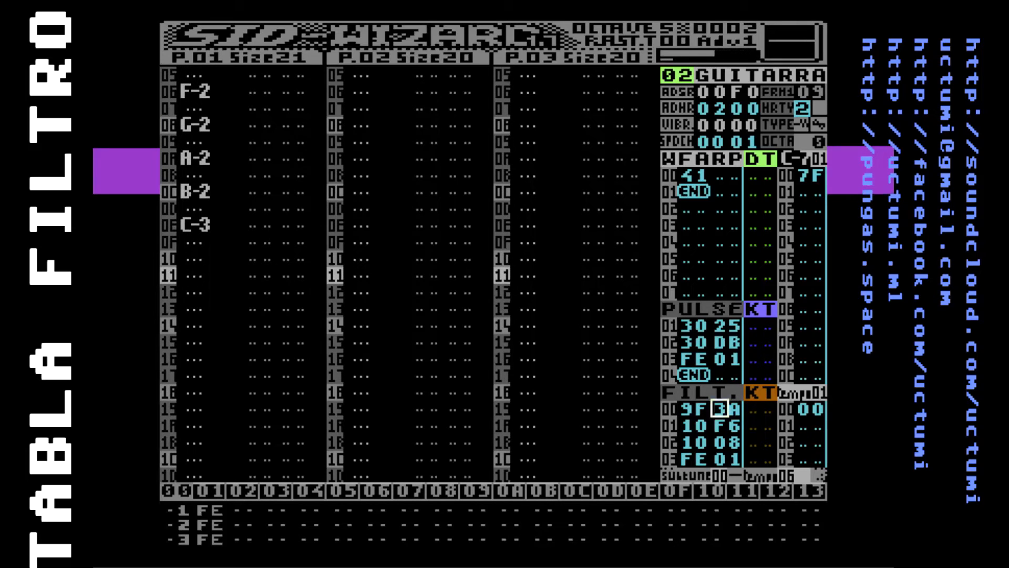
pyautogui.press('F1')
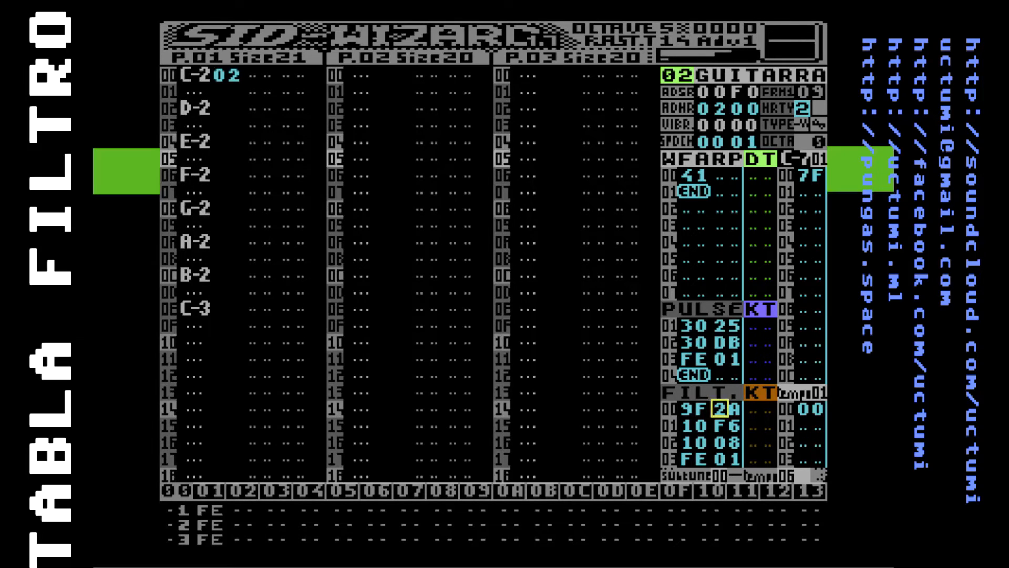
# Try 95, 97 and 92 as the first value of FILT row 00 on the scale, and settle on 98
pyautogui.press('Left')
pyautogui.write('5')
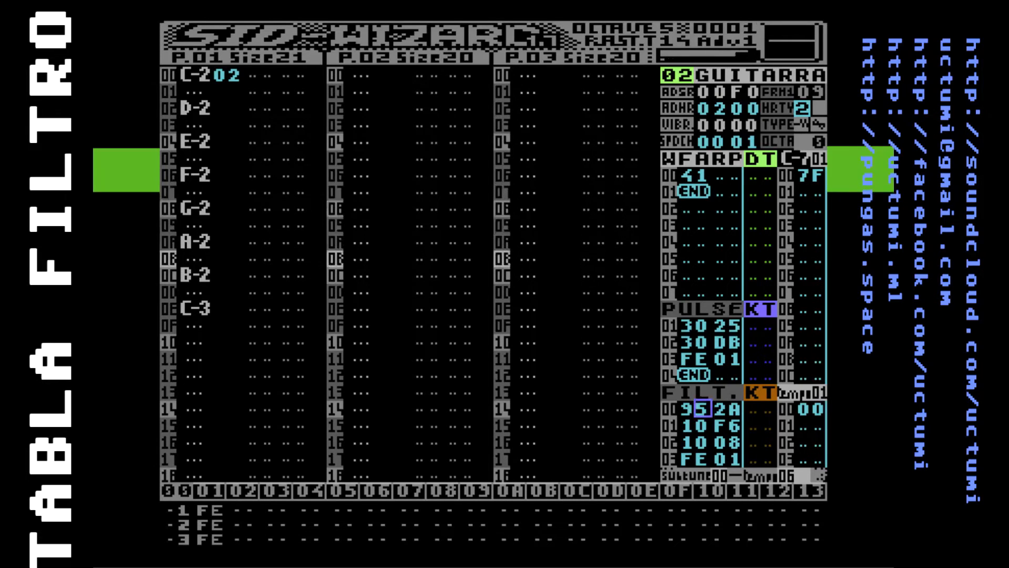
pyautogui.write('7')
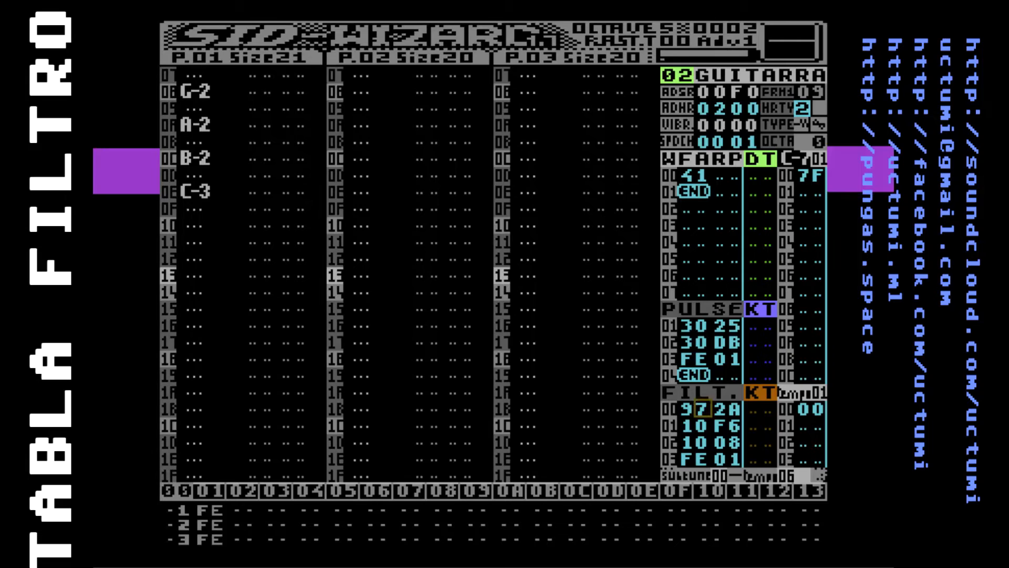
pyautogui.press('F1')
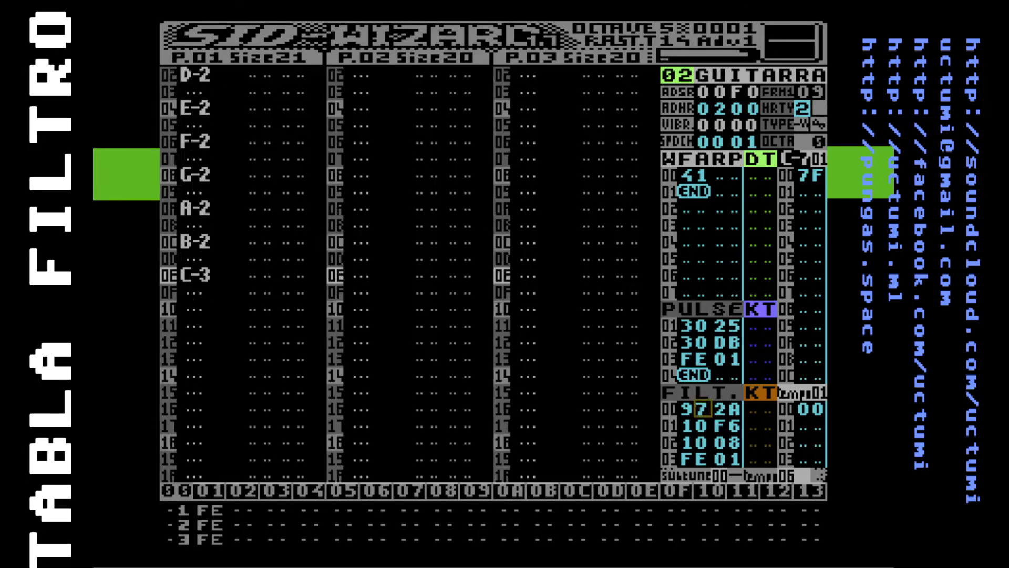
pyautogui.write('2')
pyautogui.press('F1')
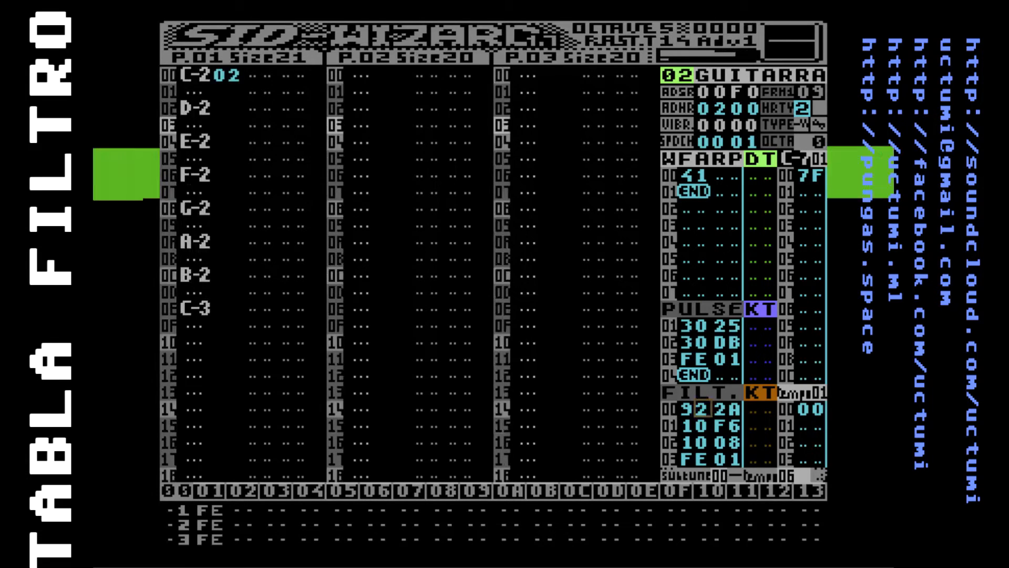
pyautogui.write('8')
pyautogui.press('F1')
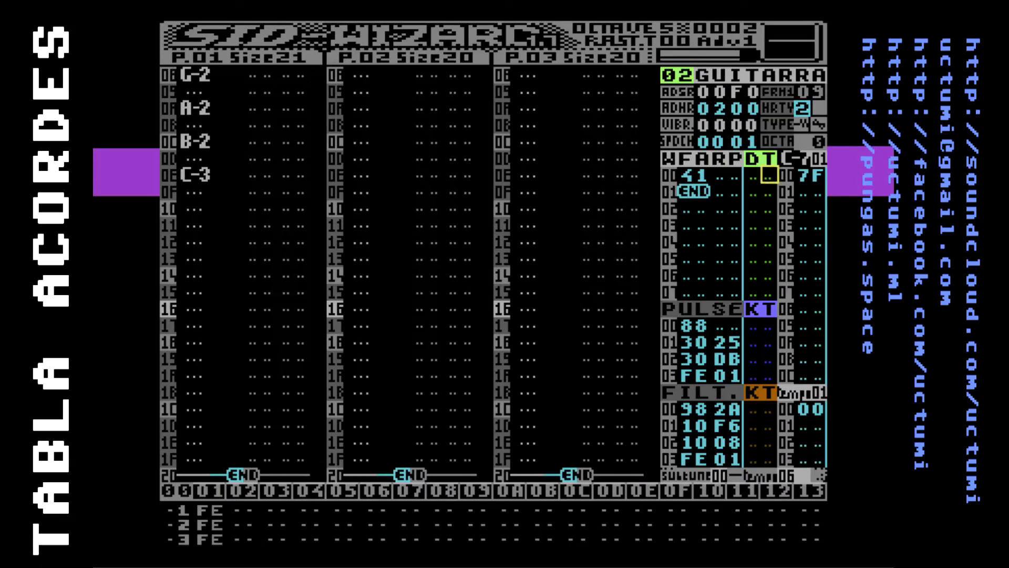
# Insert three rows above the 7F entry in chord table 01
pyautogui.press('Right')
pyautogui.press('Left')
pyautogui.press('Left')
pyautogui.press('Right')
pyautogui.press('Right')
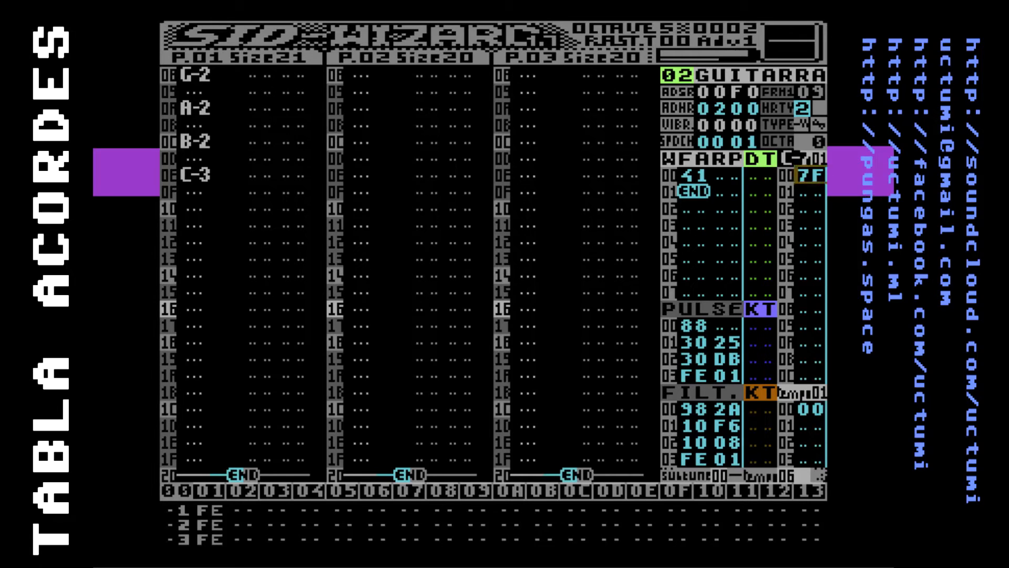
pyautogui.press('Left')
pyautogui.press('Right')
pyautogui.press('Insert')
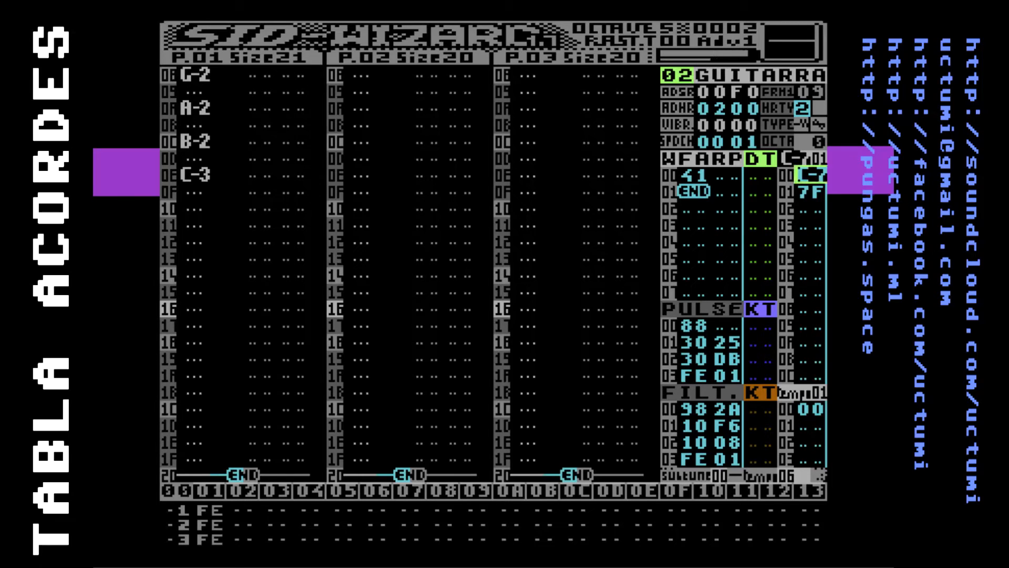
pyautogui.press('Insert')
pyautogui.press('Insert')
# Set the three rows of chord table 01 to the notes C-6, E-6 and G-6
pyautogui.press('e')
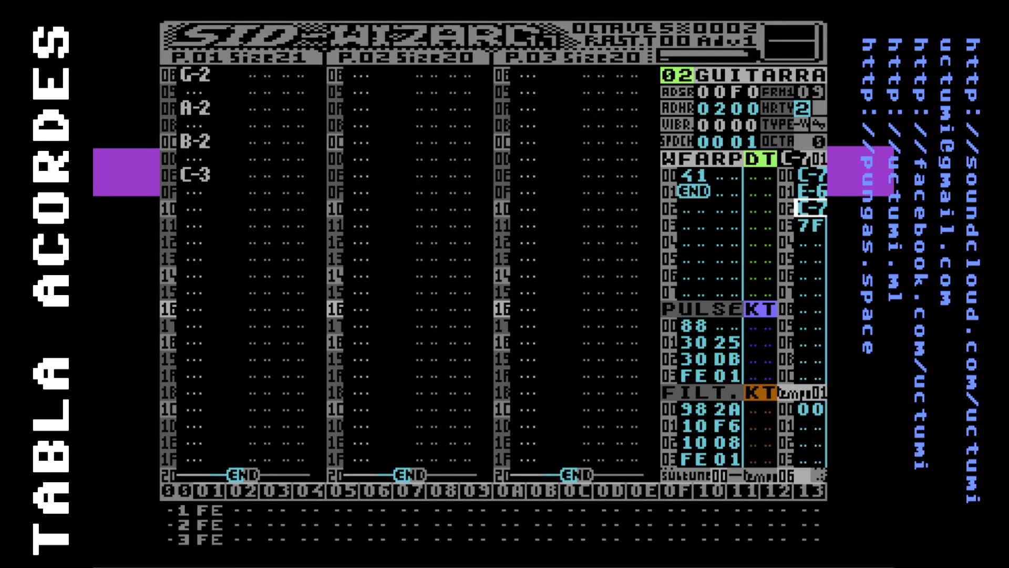
pyautogui.press('t')
pyautogui.press('Up')
pyautogui.press('Up')
pyautogui.press('q')
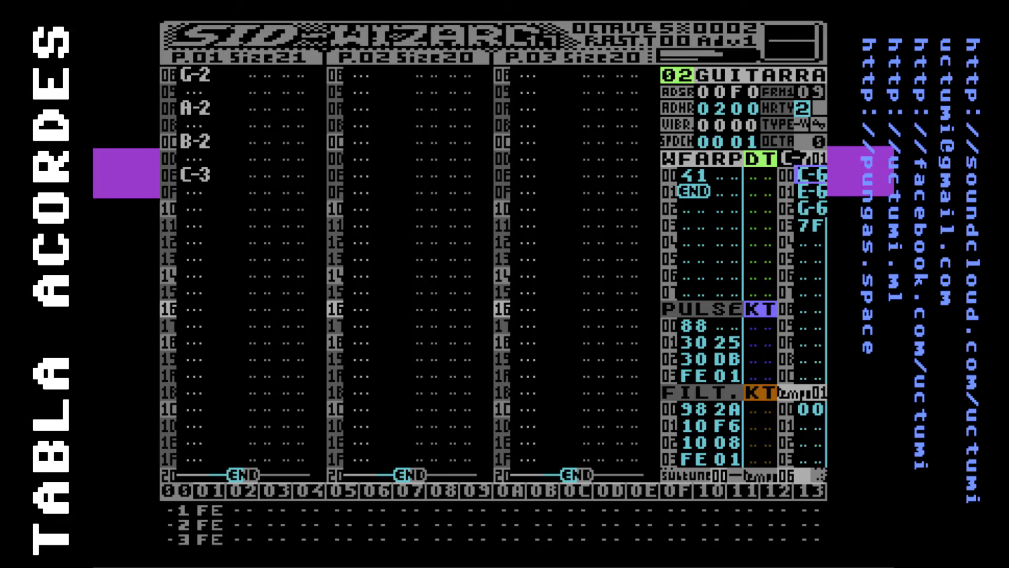
# Set the arpeggio value in WFARP row 00 to 7F so the guitar calls the chord
pyautogui.press('Down')
pyautogui.press('Left')
pyautogui.press('Left')
pyautogui.press('Left')
pyautogui.press('Left')
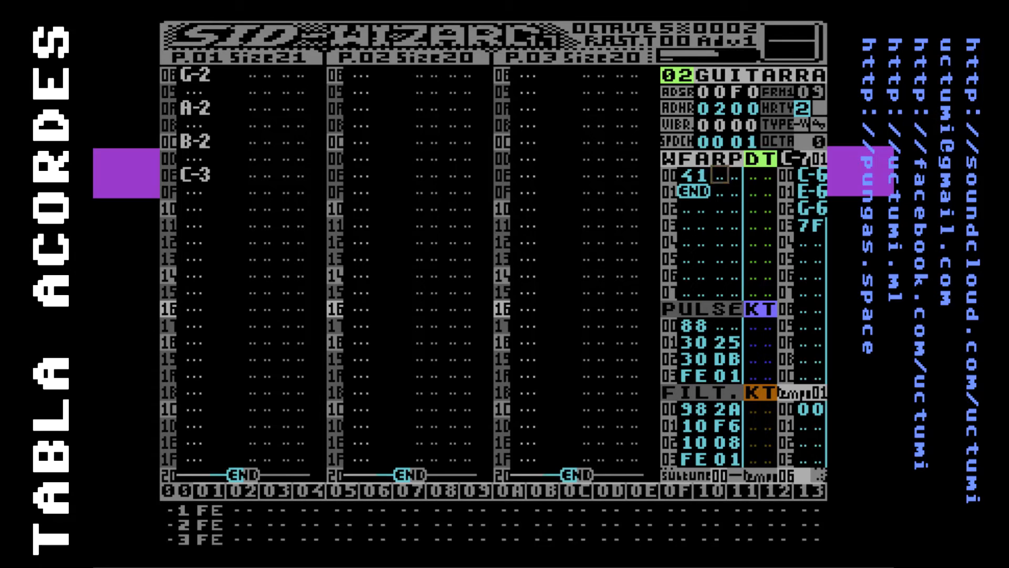
pyautogui.write('70')
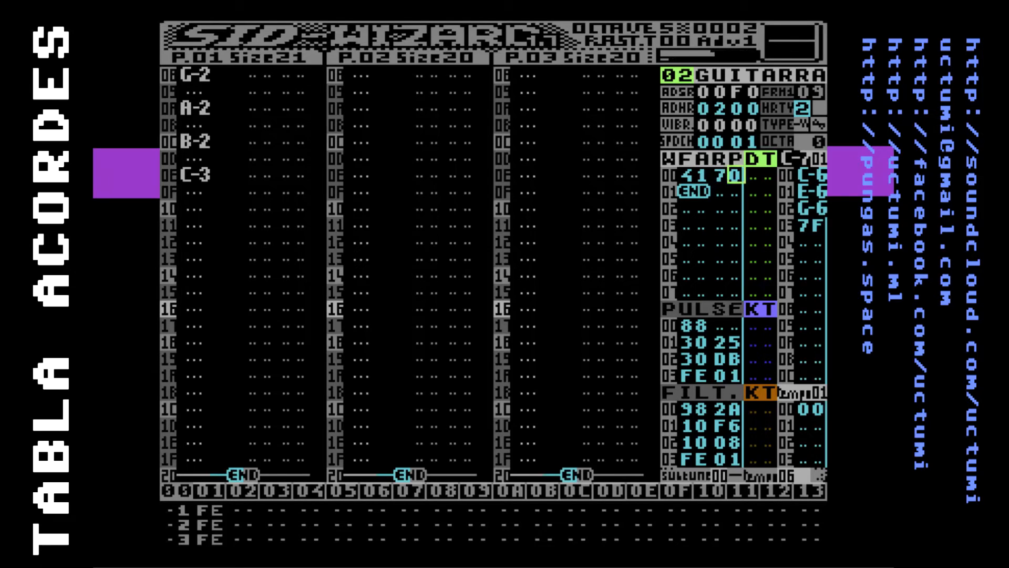
pyautogui.write('f')
# Examine how the arpeggio value in WFARP row 00 relates to the entries of chord table 01
pyautogui.press('Left')
pyautogui.press('Right')
pyautogui.press('Right')
pyautogui.press('Right')
pyautogui.press('Right')
pyautogui.press('Down')
pyautogui.press('Down')
pyautogui.press('Up')
pyautogui.press('Up')
pyautogui.press('Up')
pyautogui.press('Down')
pyautogui.press('Up')
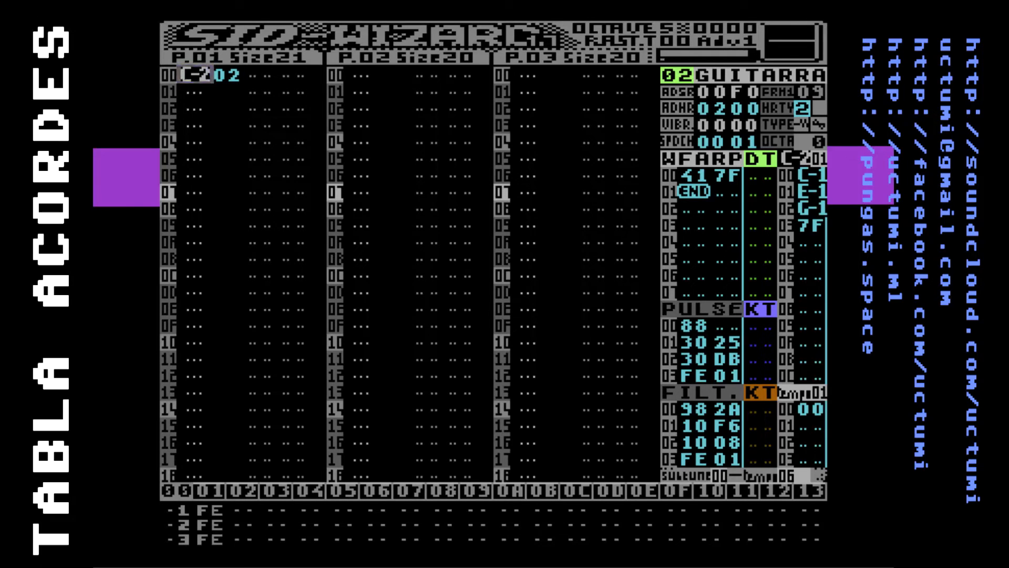
# Change the first note of pattern 01 to C-6, play it to hear the chord, and stop playback
pyautogui.hotkey('shift', 'w')
pyautogui.press('F1')
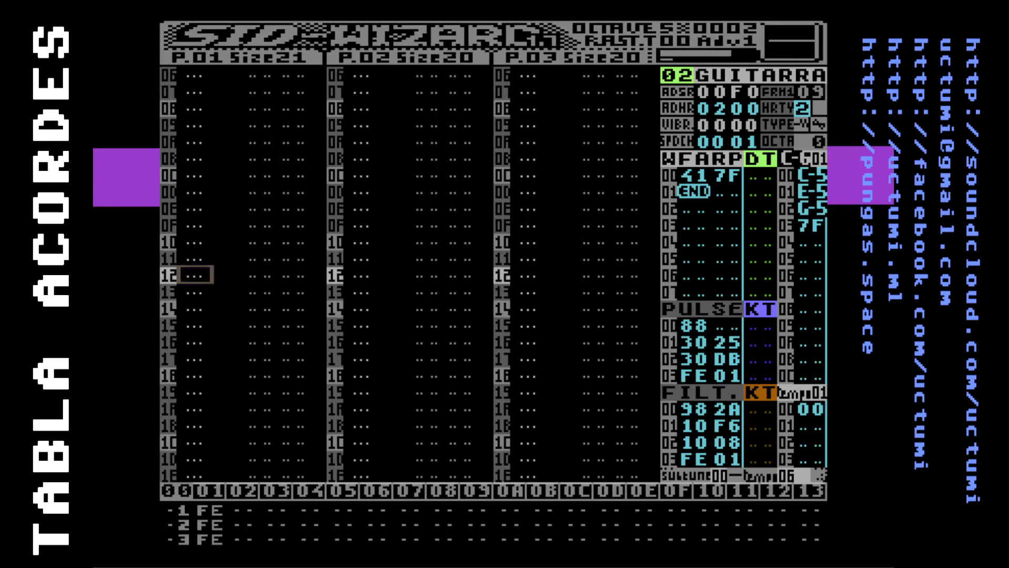
pyautogui.press('F1')
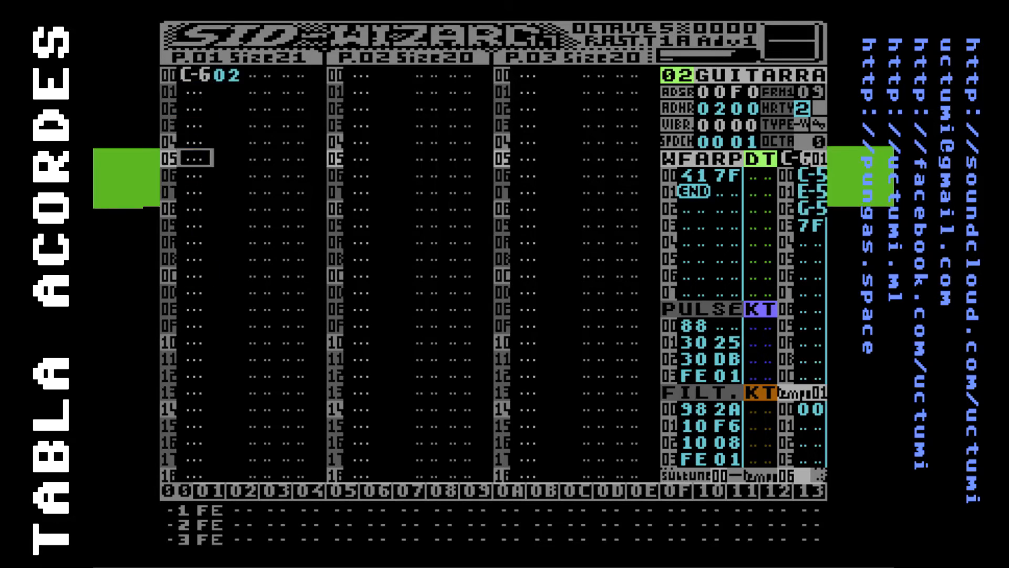
pyautogui.press('F4')
# Set the arpeggio speed in the guitar's SPDCH field to 01 and play the pattern
pyautogui.press('F7')
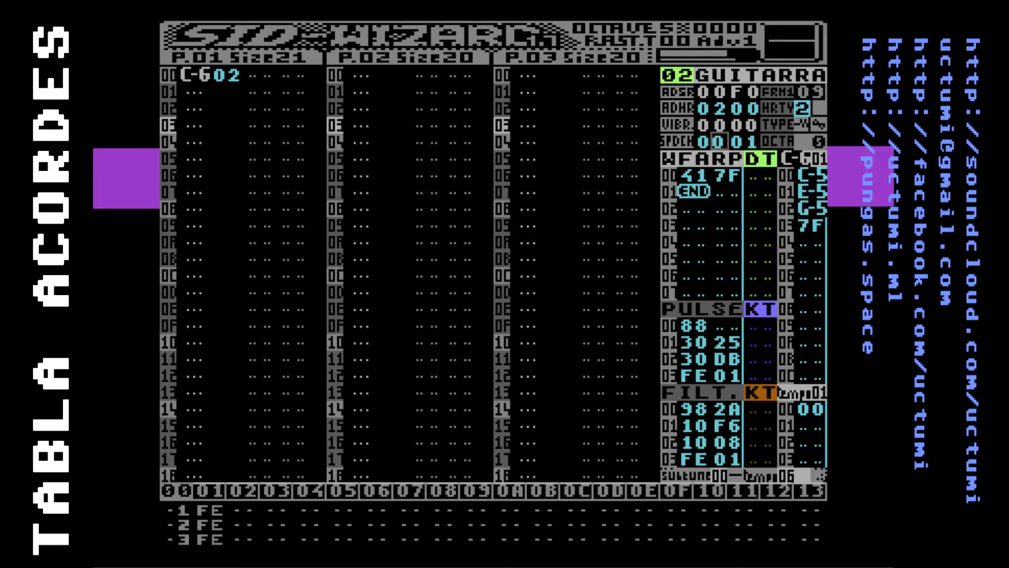
pyautogui.write('1')
pyautogui.press('F1')
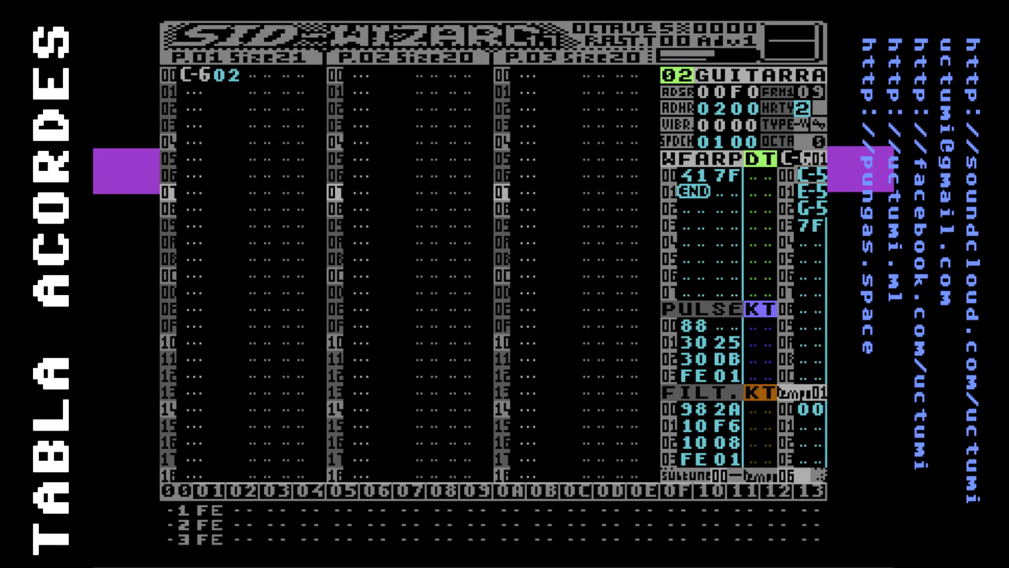
# Turn off the CHORD-NOTE option in the main menu so chords display as hexadecimal values
pyautogui.press('F8')
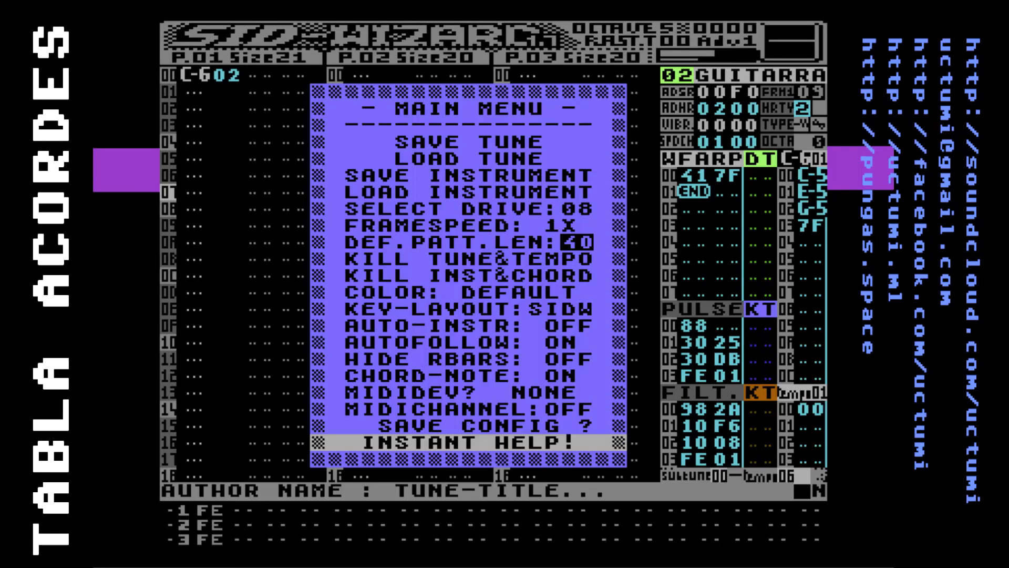
pyautogui.press('Up')
pyautogui.press('Up')
pyautogui.press('Up')
pyautogui.press('Up')
pyautogui.press('Up')
pyautogui.press('Down')
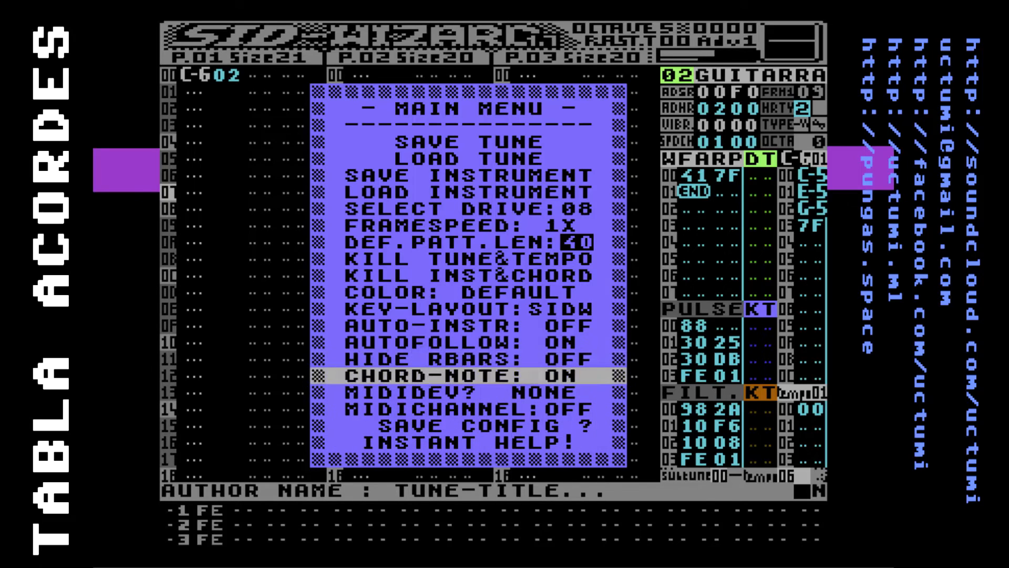
pyautogui.press('Return')
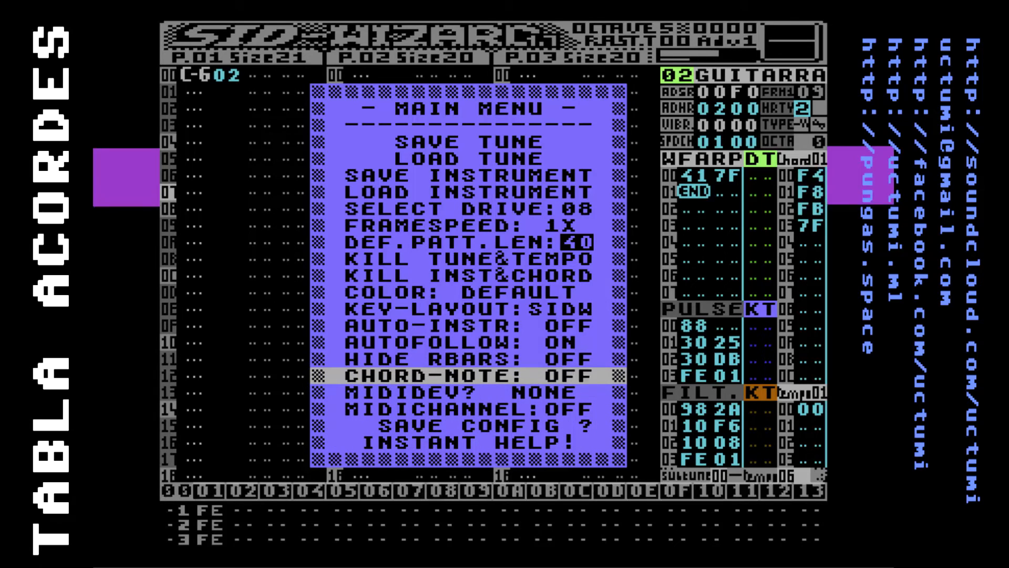
pyautogui.press('Up')
pyautogui.press('Down')
pyautogui.press('Up')
pyautogui.press('Down')
pyautogui.press('Up')
pyautogui.press('Down')
pyautogui.press('Up')
pyautogui.press('Down')
pyautogui.press('Up')
pyautogui.press('Down')
pyautogui.press('Up')
pyautogui.press('Down')
# Leave the main menu and set the three rows of chord table 01 to 00, 04 and 07
pyautogui.press('Escape')
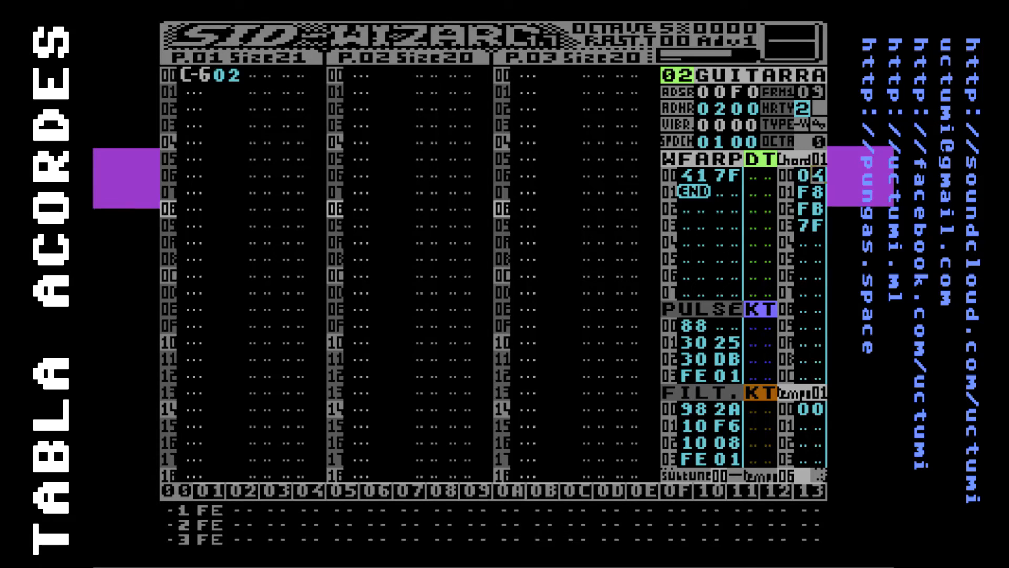
pyautogui.press('Up')
pyautogui.write('04')
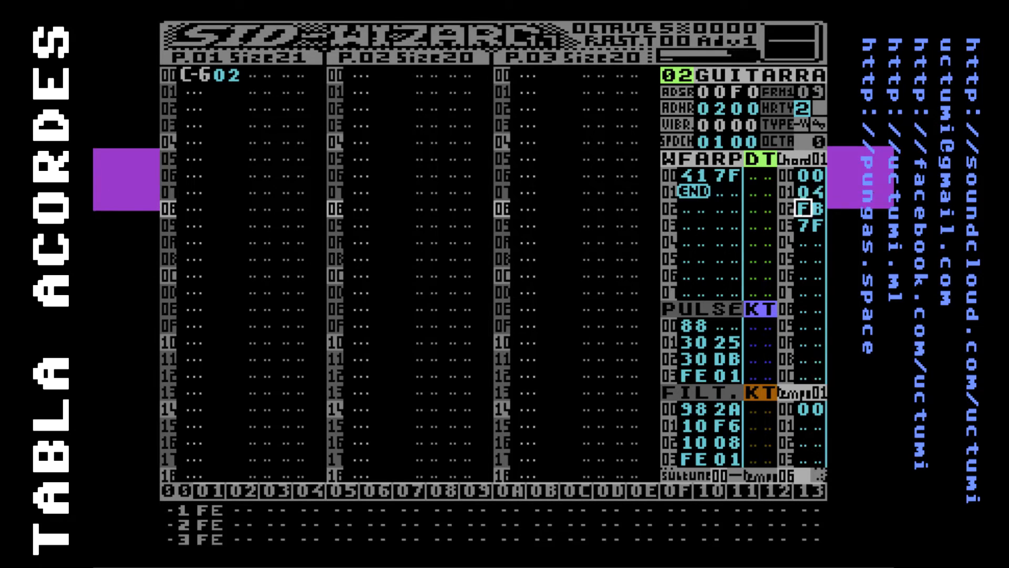
pyautogui.press('Up')
pyautogui.press('Up')
pyautogui.press('Up')
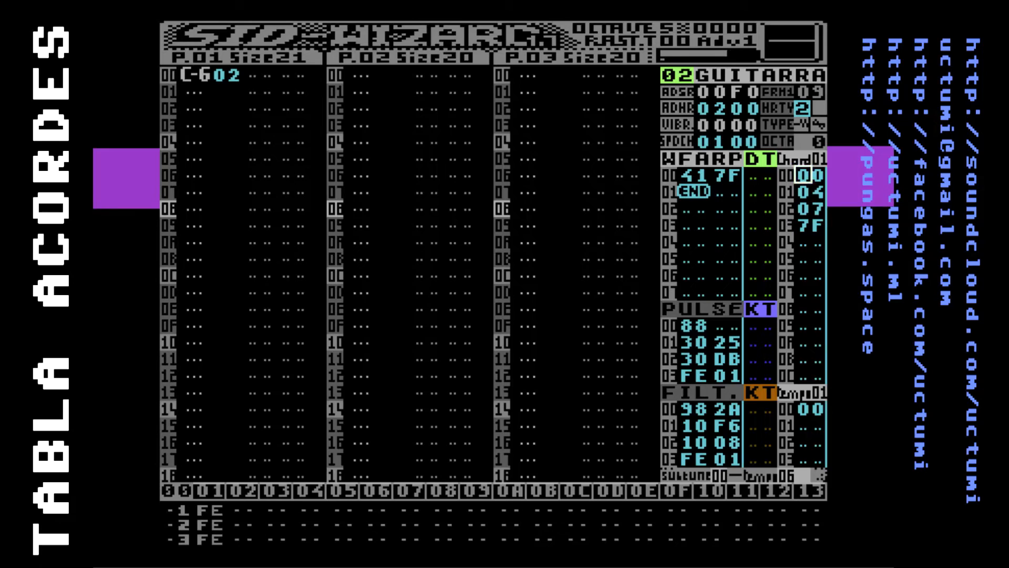
# Try 03 as the second interval of chord table 01, and restore it to 04
pyautogui.press('Down')
pyautogui.write('03')
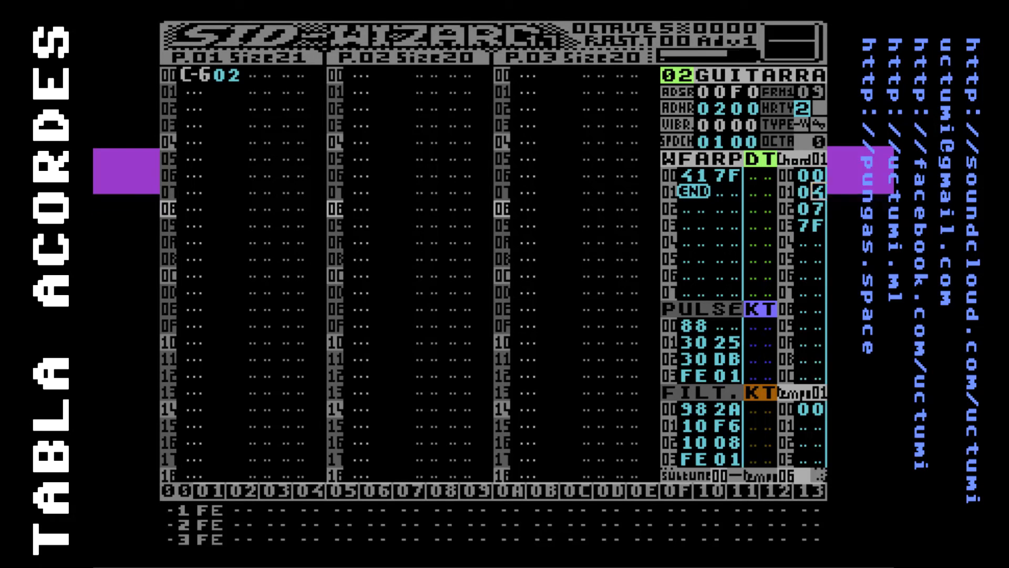
pyautogui.write('4')
# Examine the three semitone intervals of chord table 01 and its closing 7F entry
pyautogui.press('Up')
pyautogui.press('Down')
pyautogui.press('Down')
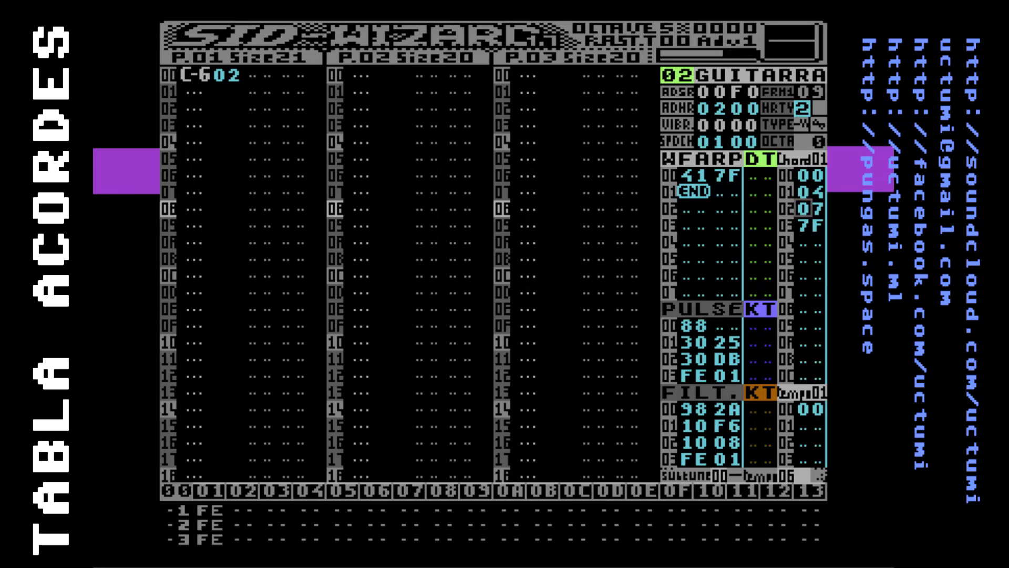
pyautogui.press('Down')
pyautogui.press('Down')
pyautogui.press('Up')
pyautogui.press('Up')
pyautogui.press('Up')
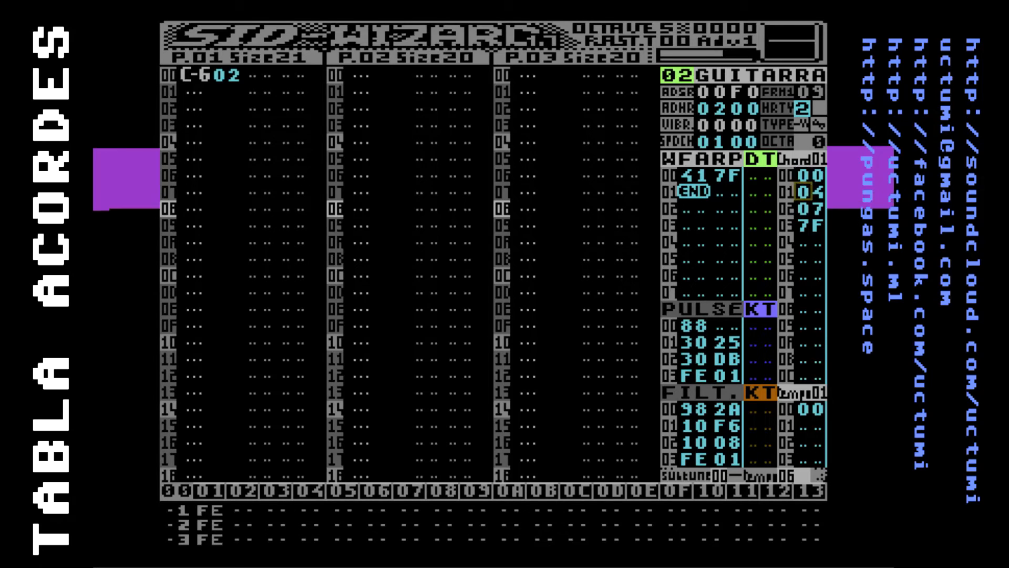
pyautogui.press('Down')
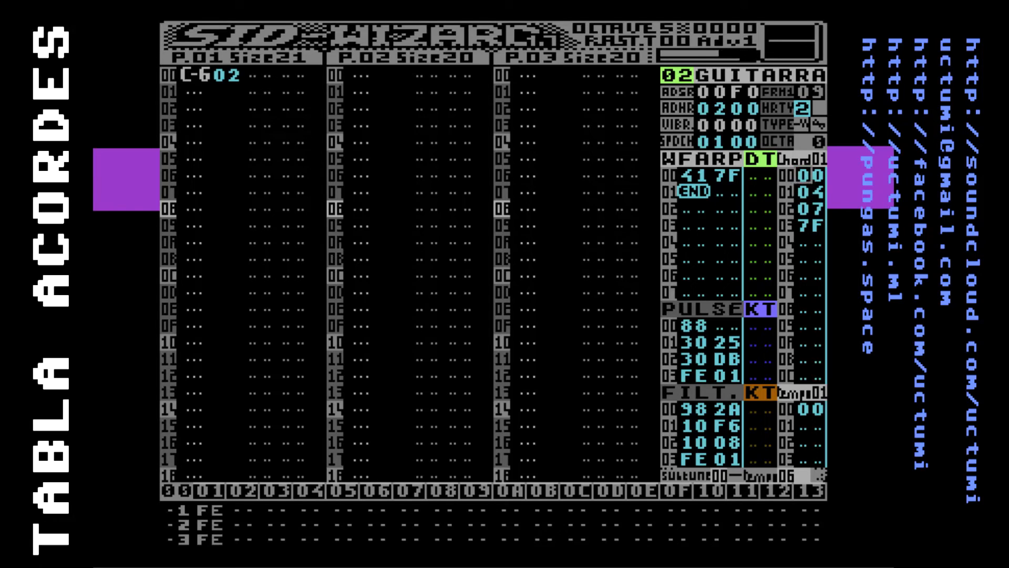
pyautogui.press('Down')
pyautogui.press('Down')
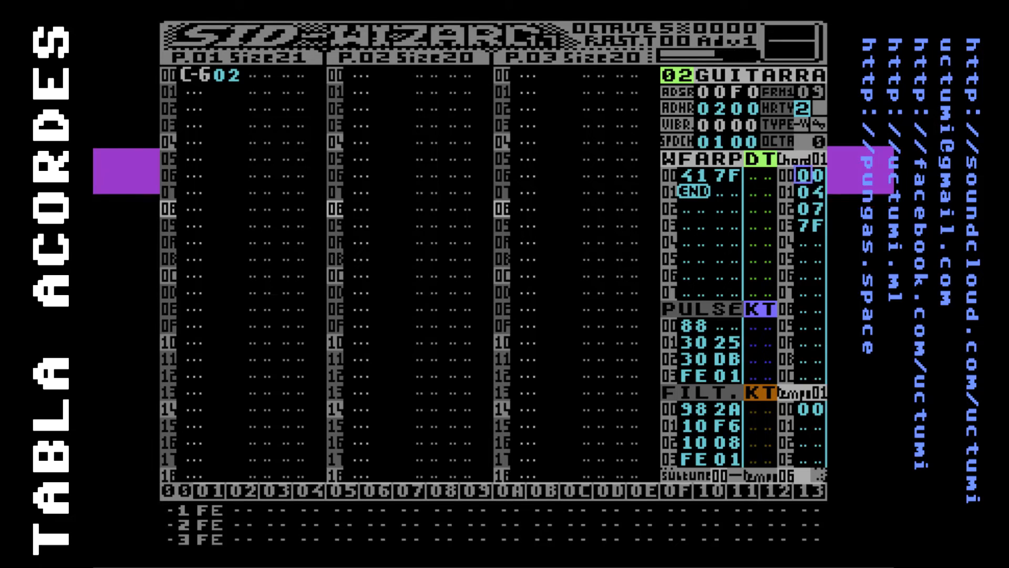
# Return to pattern 01 and play its C-6 note twice to hear the 00, 04, 07 chord, stopping after each pass
pyautogui.press('Left')
pyautogui.press('F5')
pyautogui.press('Up')
pyautogui.press('Up')
pyautogui.press('Up')
pyautogui.press('Up')
pyautogui.press('Up')
pyautogui.press('Up')
pyautogui.press('Up')
pyautogui.press('Up')
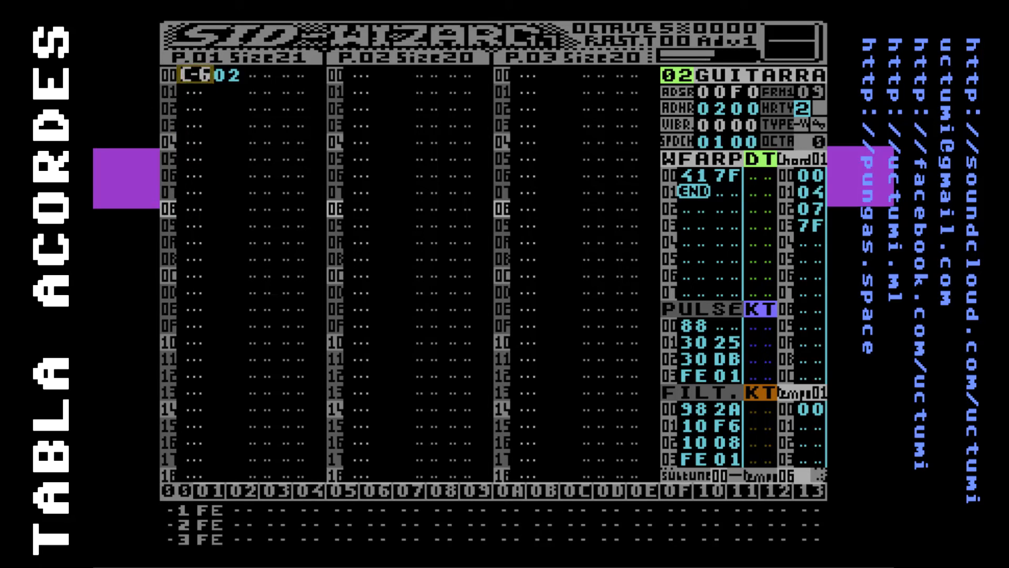
pyautogui.press('F1')
pyautogui.press('F4')
pyautogui.press('Up')
pyautogui.press('Up')
pyautogui.press('Up')
pyautogui.press('Up')
pyautogui.press('Up')
pyautogui.press('Up')
pyautogui.press('Up')
pyautogui.press('Up')
pyautogui.press('Up')
pyautogui.press('Up')
pyautogui.press('Up')
pyautogui.press('Up')
pyautogui.press('Up')
pyautogui.press('F1')
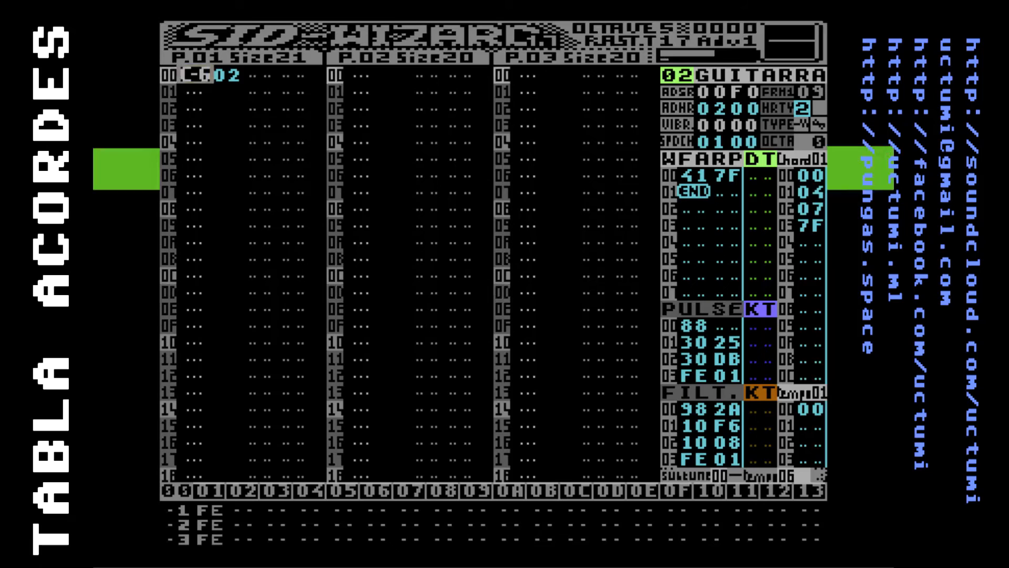
pyautogui.press('F4')
pyautogui.press('Up')
pyautogui.press('Up')
pyautogui.press('Up')
pyautogui.press('Up')
pyautogui.press('Up')
pyautogui.press('Up')
pyautogui.press('Up')
pyautogui.press('Up')
pyautogui.press('Up')
pyautogui.press('Up')
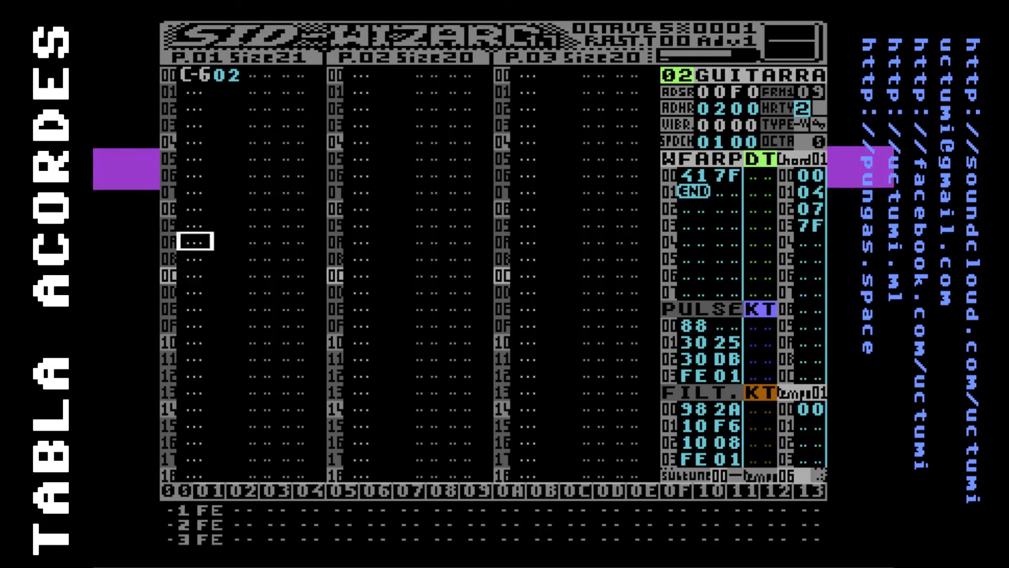
pyautogui.press('Up')
pyautogui.press('Up')
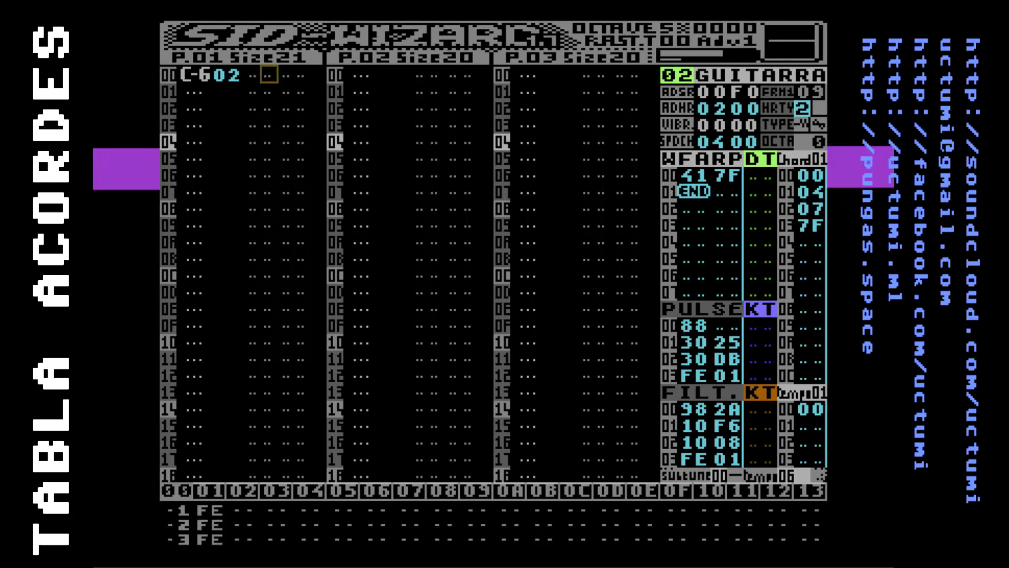
# Examine the 7F arpeggio entry in the guitar's WFARP table and the envelope settings above it
pyautogui.press('Right')
pyautogui.press('Right')
pyautogui.press('Right')
pyautogui.press('Right')
pyautogui.press('Right')
pyautogui.press('Right')
pyautogui.press('Right')
pyautogui.press('Right')
pyautogui.press('Right')
pyautogui.press('Right')
pyautogui.press('Right')
pyautogui.press('Right')
pyautogui.press('Down')
pyautogui.press('Down')
pyautogui.press('Down')
pyautogui.press('Right')
pyautogui.press('Right')
pyautogui.press('Right')
pyautogui.press('Right')
pyautogui.press('Down')
pyautogui.press('Down')
pyautogui.press('Down')
pyautogui.press('Right')
pyautogui.press('Left')
pyautogui.press('Left')
pyautogui.press('Left')
pyautogui.press('Right')
pyautogui.press('Right')
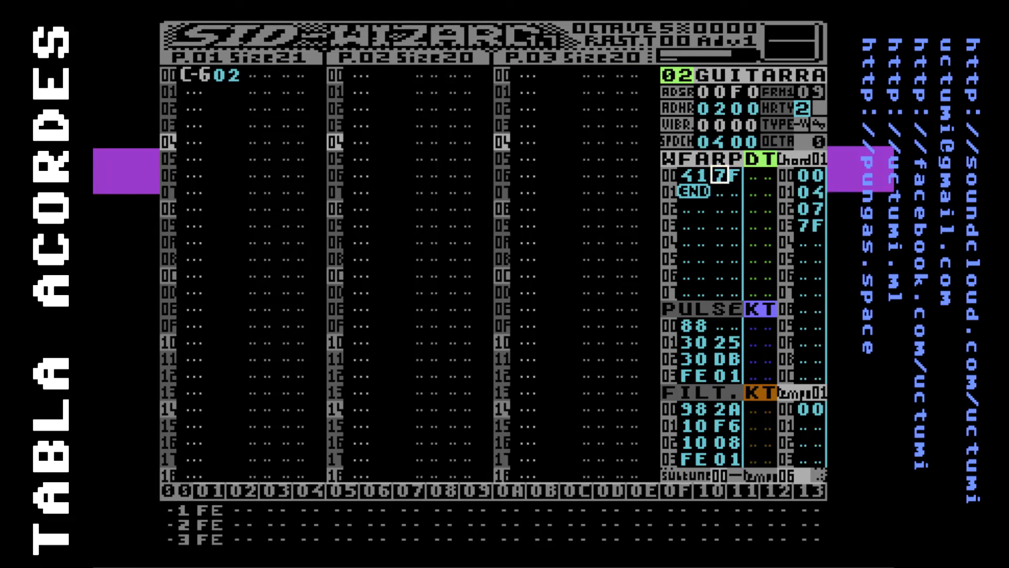
pyautogui.press('Up')
pyautogui.press('Down')
pyautogui.press('Up')
pyautogui.press('Up')
pyautogui.press('Up')
pyautogui.press('Up')
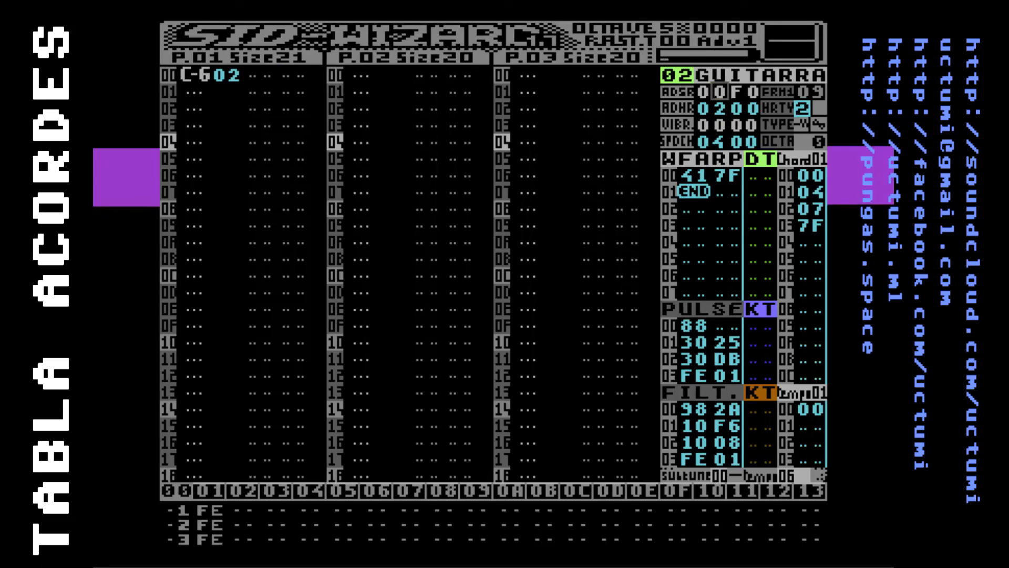
# Switch from chord table 01 to chord table 02 and check its intervals
pyautogui.press('F5')
pyautogui.press('F6')
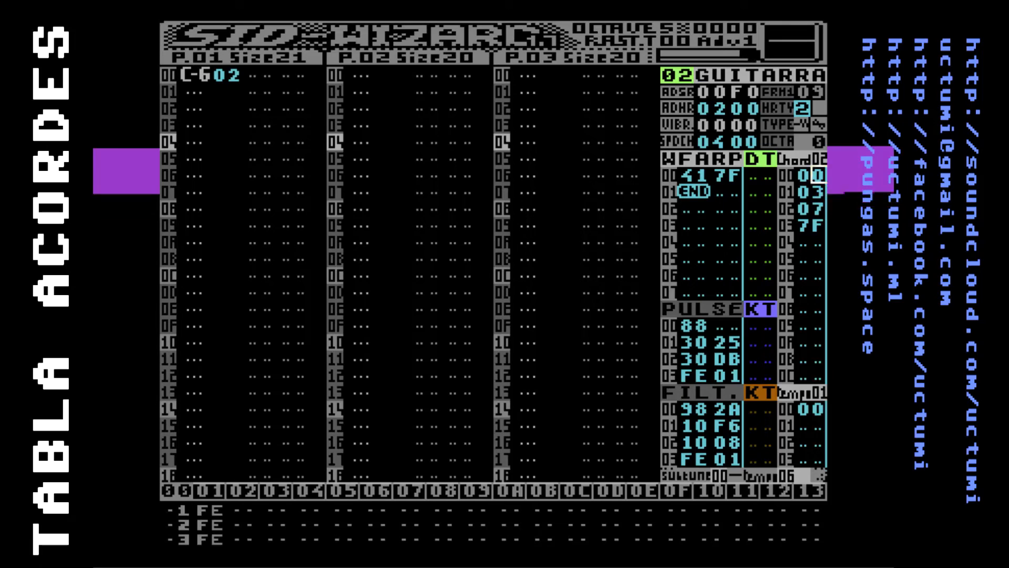
pyautogui.press('Down')
pyautogui.press('Up')
pyautogui.press('Left')
pyautogui.press('Left')
pyautogui.press('Left')
pyautogui.press('Left')
pyautogui.press('Left')
pyautogui.press('Left')
pyautogui.press('Left')
pyautogui.press('Left')
pyautogui.press('Left')
pyautogui.press('Left')
pyautogui.press('Left')
pyautogui.press('Left')
pyautogui.press('Left')
pyautogui.press('Left')
pyautogui.press('Left')
pyautogui.press('Left')
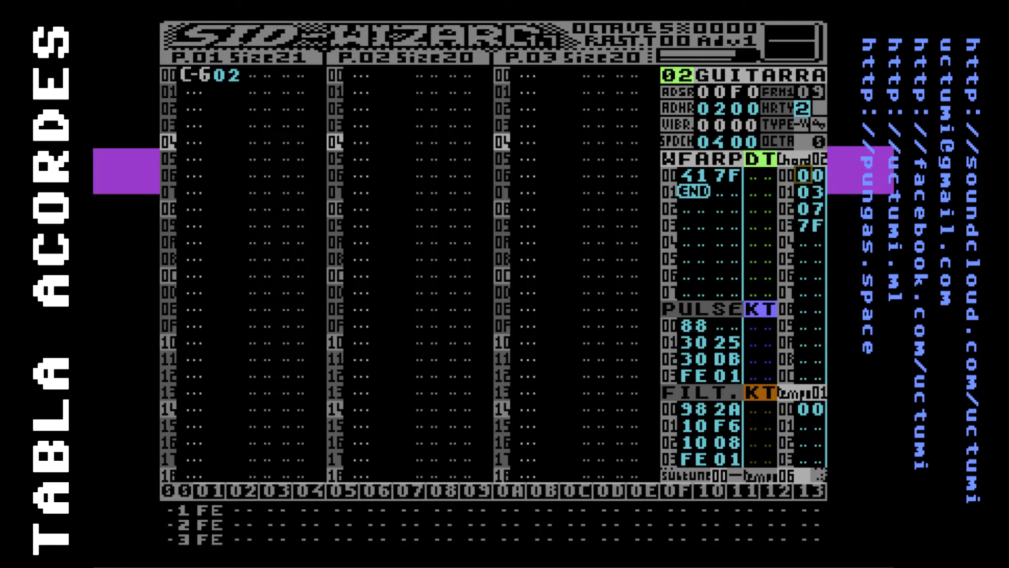
# Add the effect 07 01 to the C-6 note in row 00 of pattern 01
pyautogui.press('Left')
pyautogui.press('Left')
pyautogui.press('Up')
pyautogui.press('Up')
pyautogui.press('Right')
pyautogui.press('Up')
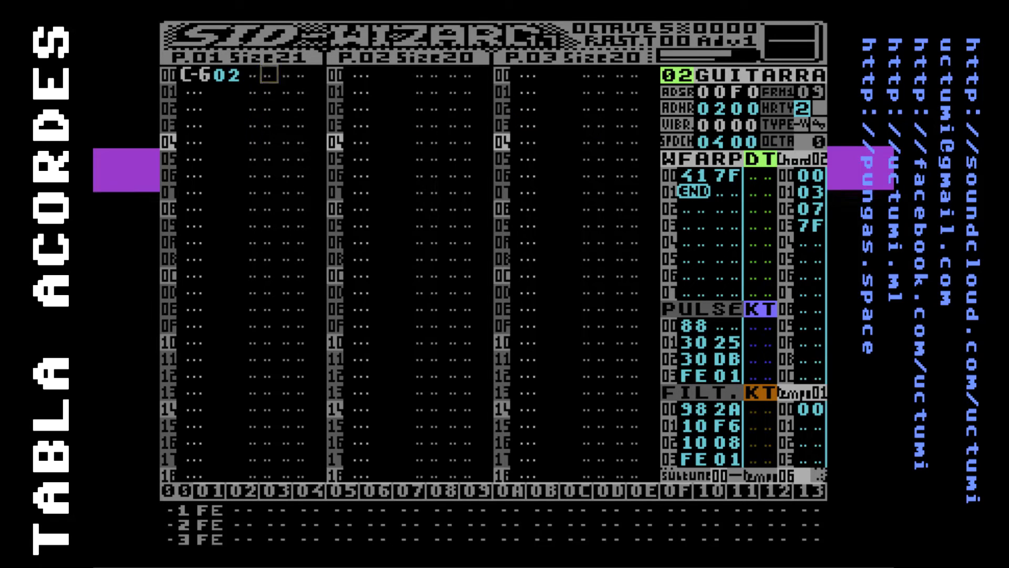
pyautogui.write('07 00')
pyautogui.press('Right')
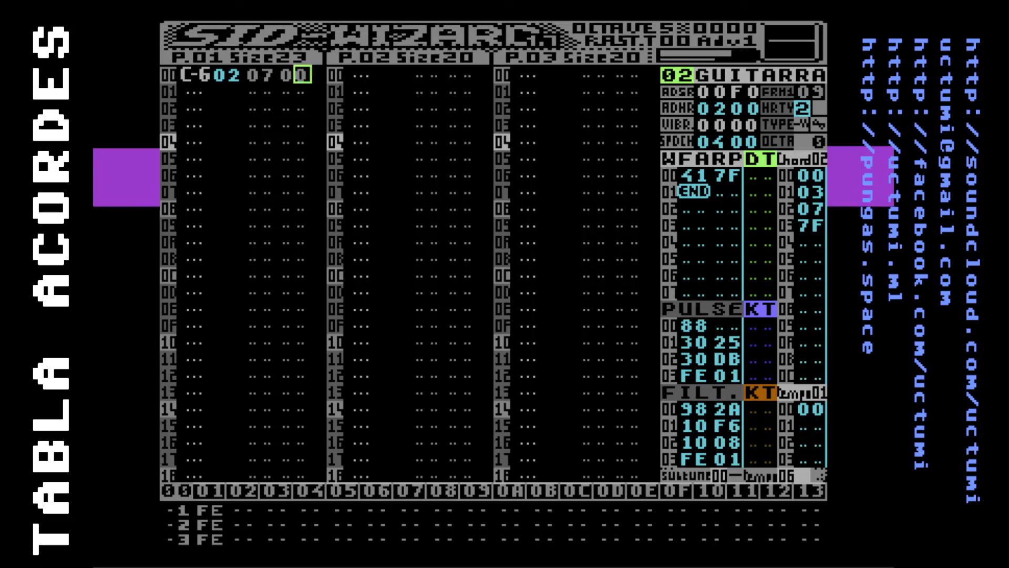
pyautogui.write('1')
pyautogui.press('Down')
pyautogui.press('Down')
pyautogui.press('Down')
pyautogui.press('Down')
pyautogui.press('Down')
pyautogui.press('Up')
pyautogui.press('Up')
pyautogui.press('Up')
pyautogui.press('Up')
# Set the guitar's chord speed in SPDCH to 01
pyautogui.press('Up')
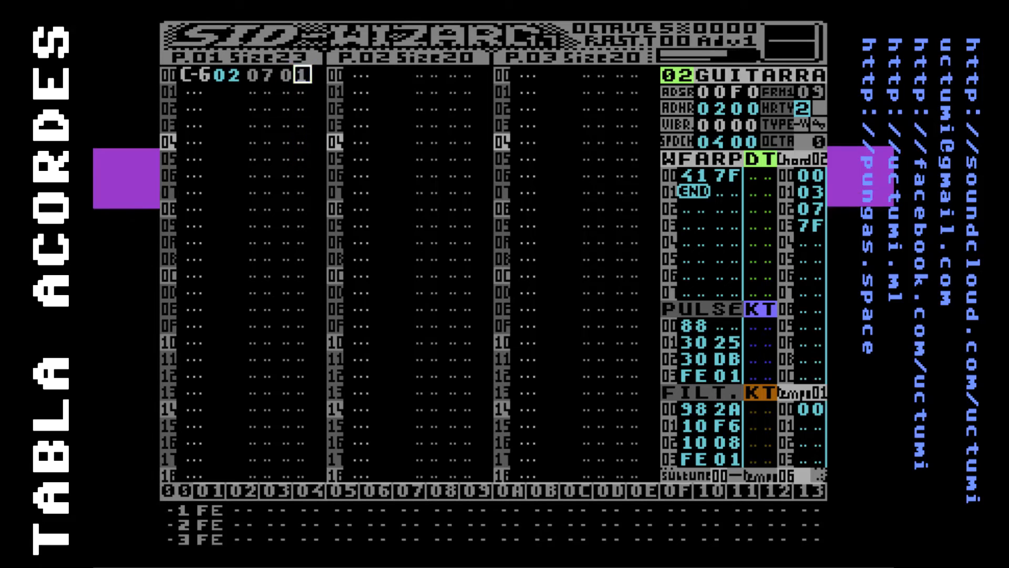
pyautogui.press('Right')
pyautogui.press('Right')
pyautogui.press('Right')
pyautogui.press('Right')
pyautogui.press('Right')
pyautogui.press('Right')
pyautogui.press('Right')
pyautogui.press('Right')
pyautogui.press('Right')
pyautogui.press('Right')
pyautogui.press('Right')
pyautogui.press('Right')
pyautogui.press('Right')
pyautogui.press('Right')
pyautogui.press('Down')
pyautogui.press('F7')
pyautogui.press('Up')
pyautogui.press('Up')
pyautogui.press('Up')
pyautogui.press('Up')
pyautogui.press('Down')
pyautogui.press('Right')
pyautogui.write('1')
# Return to pattern 01, play it to hear the chord at the new speed, and stop playback
pyautogui.press('Up')
pyautogui.press('Right')
pyautogui.press('Right')
pyautogui.press('Right')
pyautogui.press('Left')
pyautogui.press('Left')
pyautogui.press('F7')
pyautogui.press('Left')
pyautogui.press('Left')
pyautogui.press('Left')
pyautogui.press('Left')
pyautogui.press('Left')
pyautogui.press('Left')
pyautogui.press('Left')
pyautogui.press('Left')
pyautogui.press('Left')
pyautogui.press('Left')
pyautogui.press('Left')
pyautogui.press('Left')
pyautogui.press('Left')
pyautogui.press('Left')
pyautogui.press('Left')
pyautogui.press('Left')
pyautogui.press('Left')
pyautogui.press('Left')
pyautogui.press('Left')
pyautogui.press('Down')
pyautogui.press('Up')
pyautogui.press('Up')
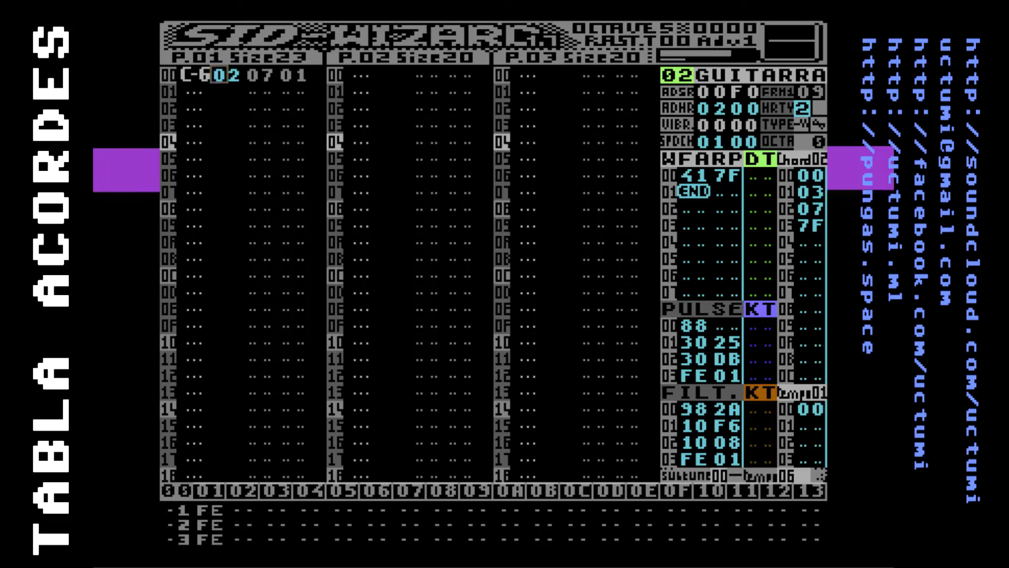
pyautogui.press('F1')
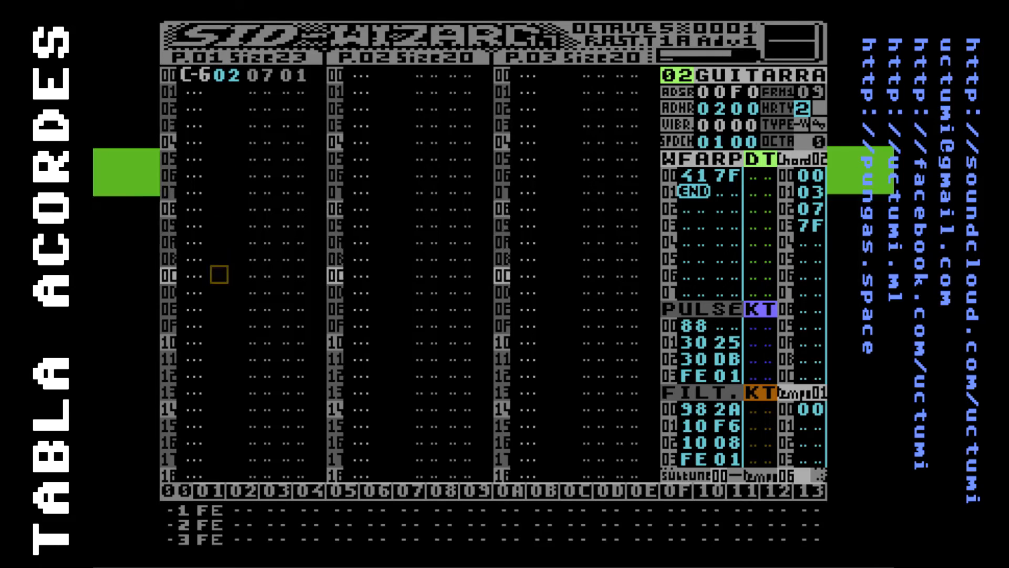
pyautogui.press('F4')
# Enter a C-6 note with instrument 02 and effect 07 02 in row 10 of pattern 01
pyautogui.press('Down')
pyautogui.press('Down')
pyautogui.press('Left')
pyautogui.press('Down')
pyautogui.press('Up')
pyautogui.press('Up')
pyautogui.press('q')
pyautogui.press('Up')
pyautogui.press('Right')
pyautogui.write('02')
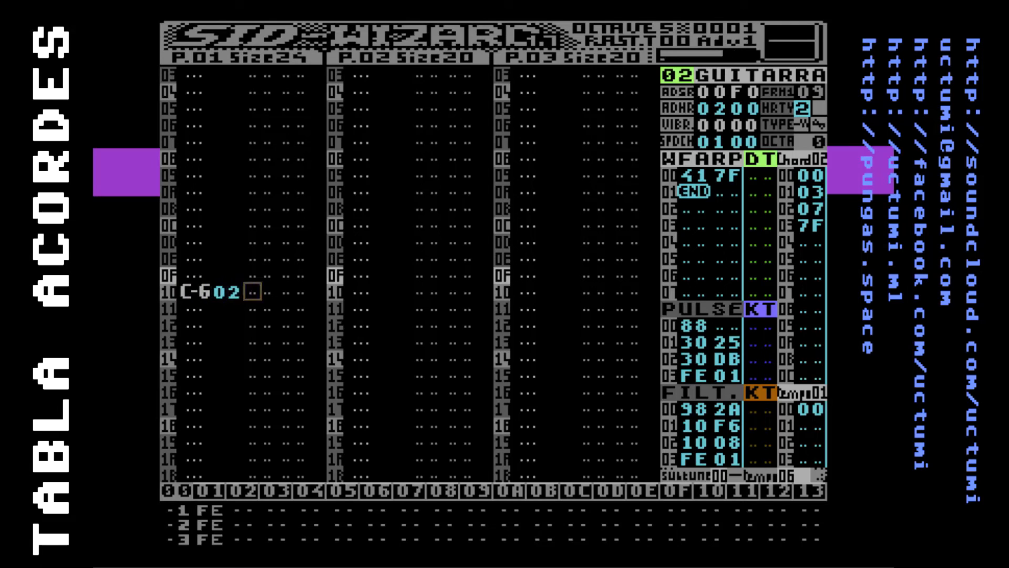
pyautogui.write(' 07 0')
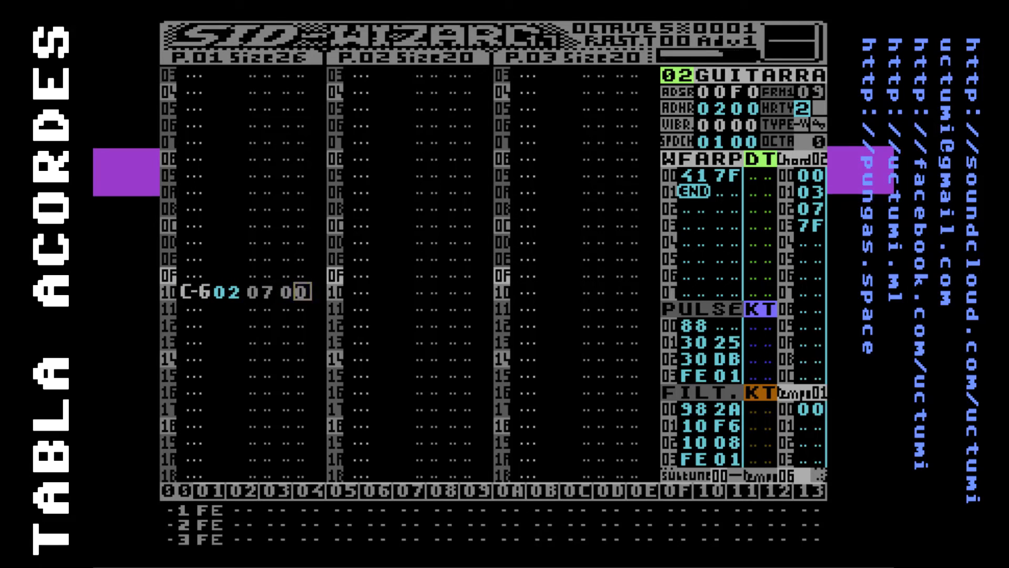
pyautogui.write('2')
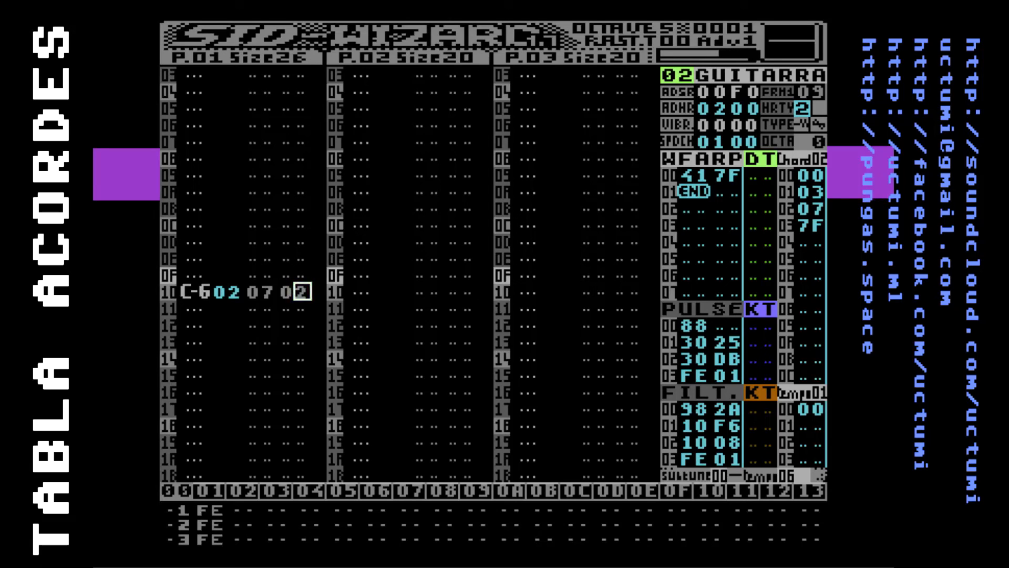
# Play pattern 01 to compare chords 01 and 02 on the two C-6 notes
pyautogui.press('F1')
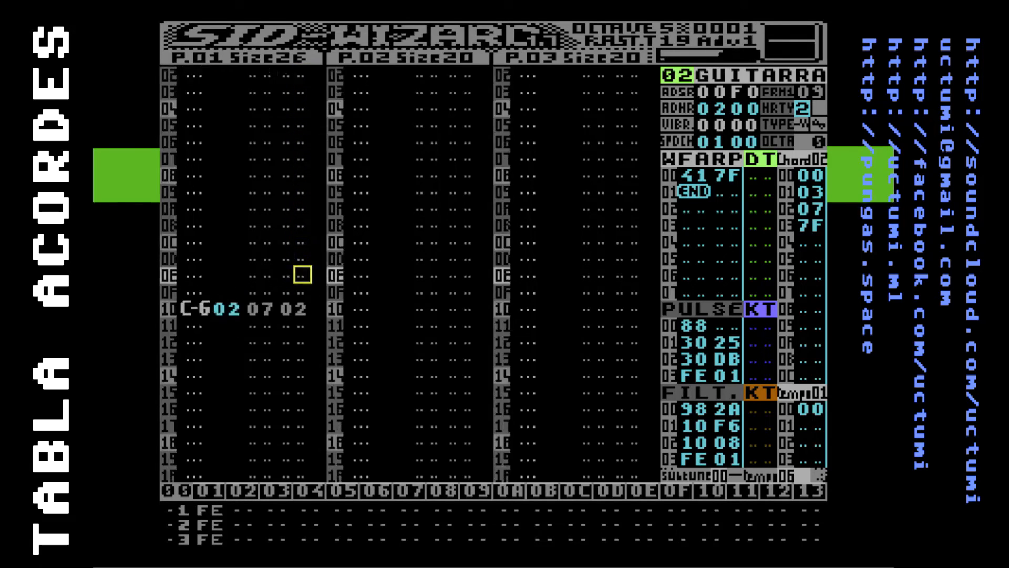
pyautogui.press('Down')
pyautogui.press('Down')
pyautogui.press('Up')
pyautogui.press('Up')
pyautogui.press('Up')
pyautogui.press('Up')
pyautogui.press('Up')
pyautogui.press('Up')
pyautogui.press('Up')
pyautogui.press('Up')
pyautogui.press('Up')
pyautogui.press('Up')
pyautogui.press('Up')
pyautogui.press('Up')
pyautogui.press('Up')
pyautogui.press('Up')
pyautogui.press('Up')
pyautogui.press('Up')
pyautogui.press('Up')
pyautogui.press('Up')
pyautogui.press('Up')
pyautogui.press('Up')
pyautogui.press('Up')
pyautogui.press('Up')
# Set the guitar's chord speed in SPDCH to 04 and replay pattern 01
pyautogui.press('F7')
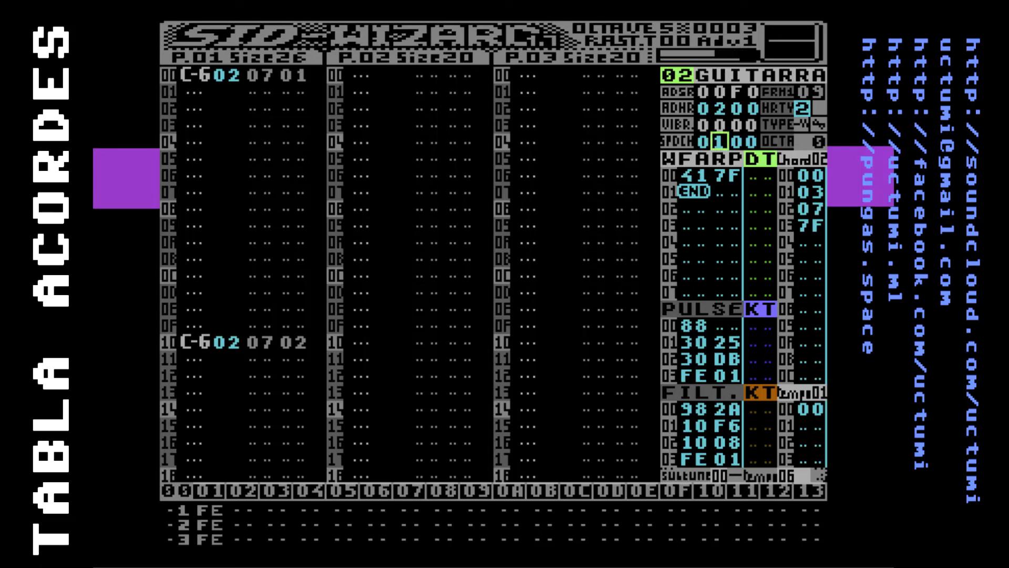
pyautogui.press('F1')
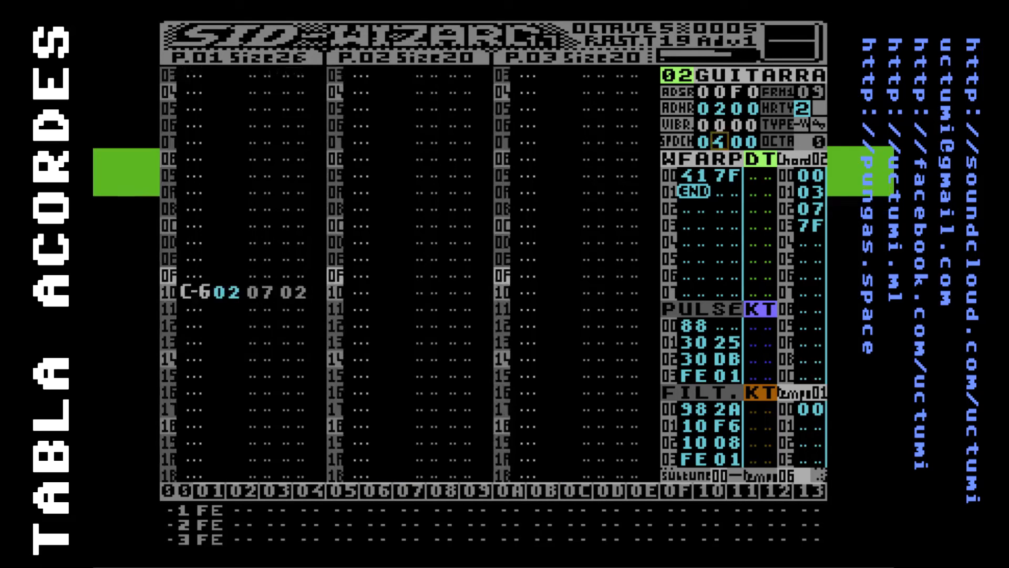
# Examine the guitar's ADHR hard-restart envelope, FRM1 first-frame value and vibrato TYPE option
pyautogui.press('Up')
pyautogui.press('Up')
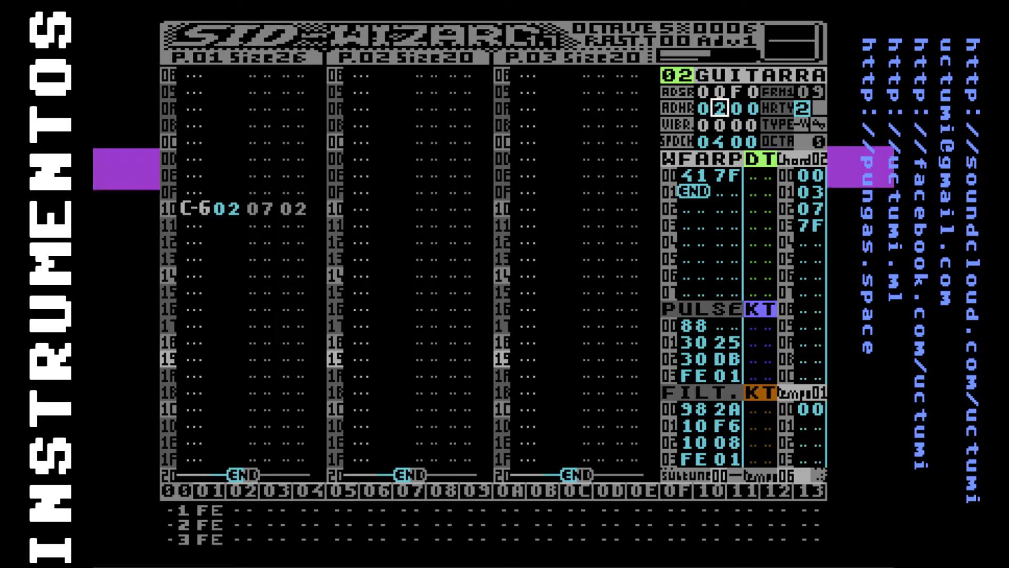
pyautogui.press('Down')
pyautogui.press('Up')
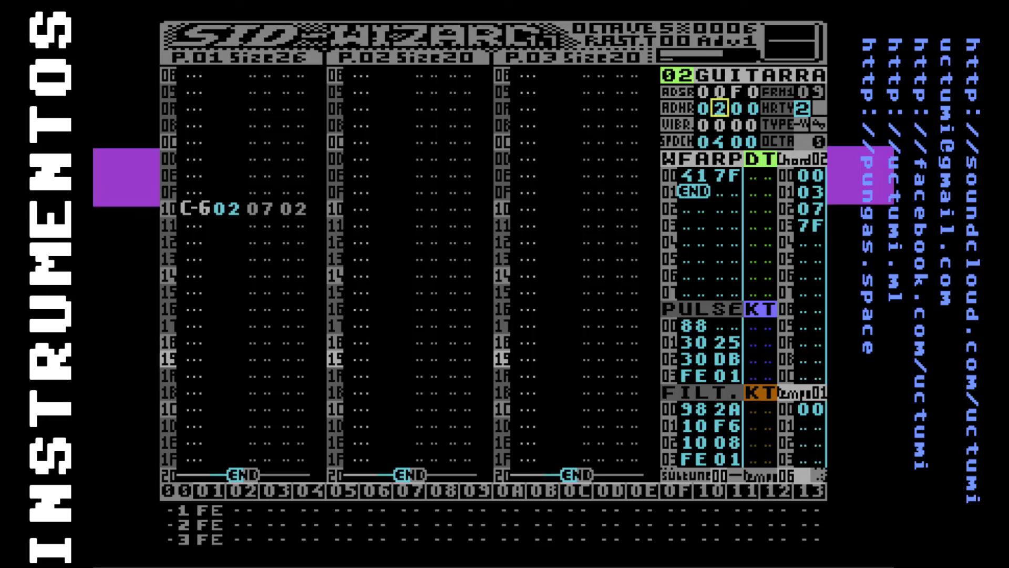
pyautogui.press('Right')
pyautogui.press('Right')
pyautogui.press('Right')
pyautogui.press('Up')
pyautogui.press('Down')
pyautogui.press('Up')
pyautogui.press('Down')
pyautogui.press('Up')
pyautogui.press('Right')
pyautogui.press('Left')
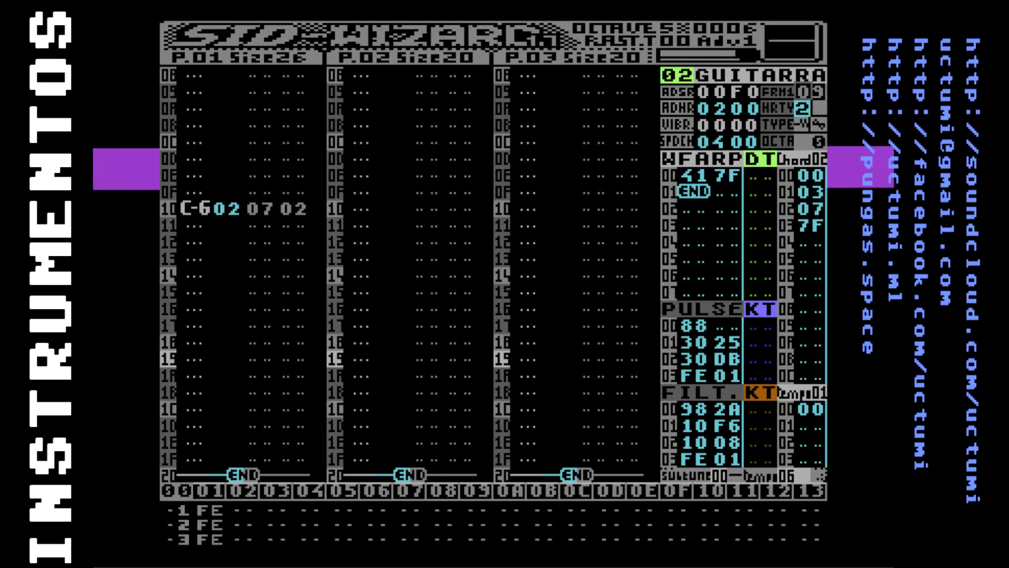
pyautogui.press('Down')
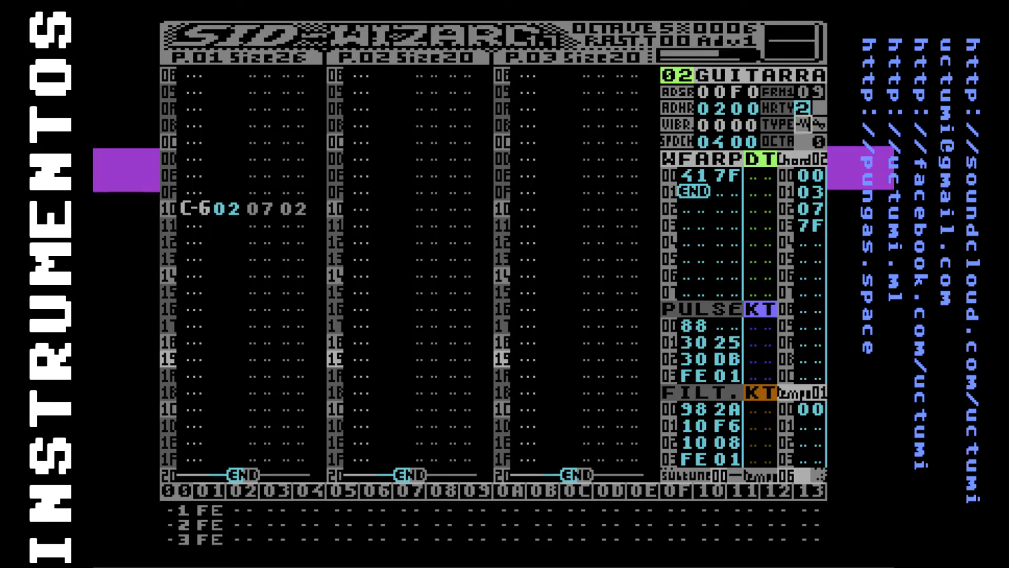
pyautogui.press('Left')
pyautogui.press('Right')
pyautogui.press('Right')
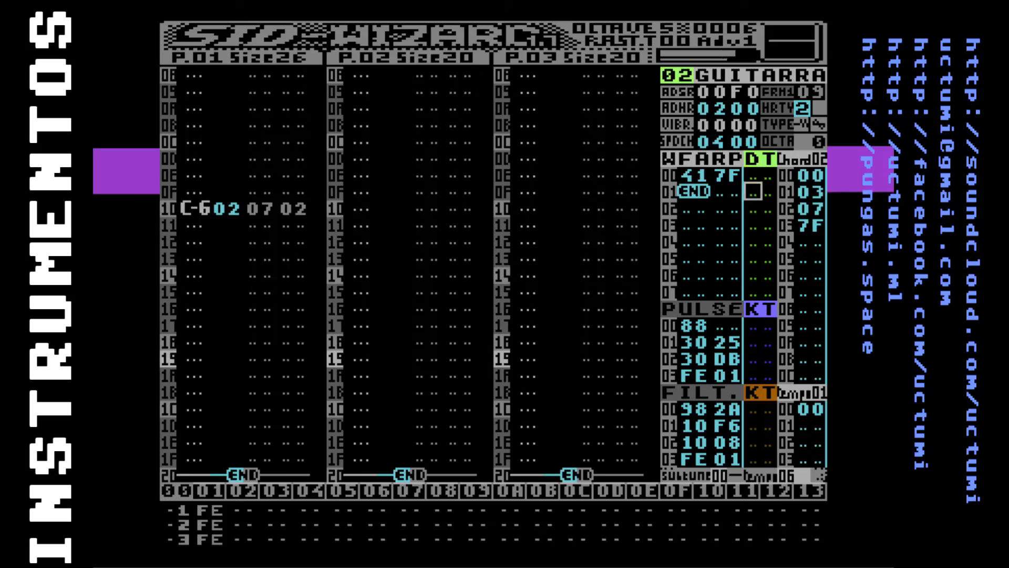
# Examine the DT detune column of the guitar's WFARP table down to the PULSE table
pyautogui.press('Down')
pyautogui.press('Down')
pyautogui.press('Down')
pyautogui.press('Down')
pyautogui.press('Up')
pyautogui.press('Up')
pyautogui.press('Up')
pyautogui.press('Up')
pyautogui.press('Up')
pyautogui.press('Up')
pyautogui.press('Down')
pyautogui.press('Down')
pyautogui.press('Down')
pyautogui.press('Down')
pyautogui.press('Down')
pyautogui.press('Down')
pyautogui.press('Up')
pyautogui.press('Up')
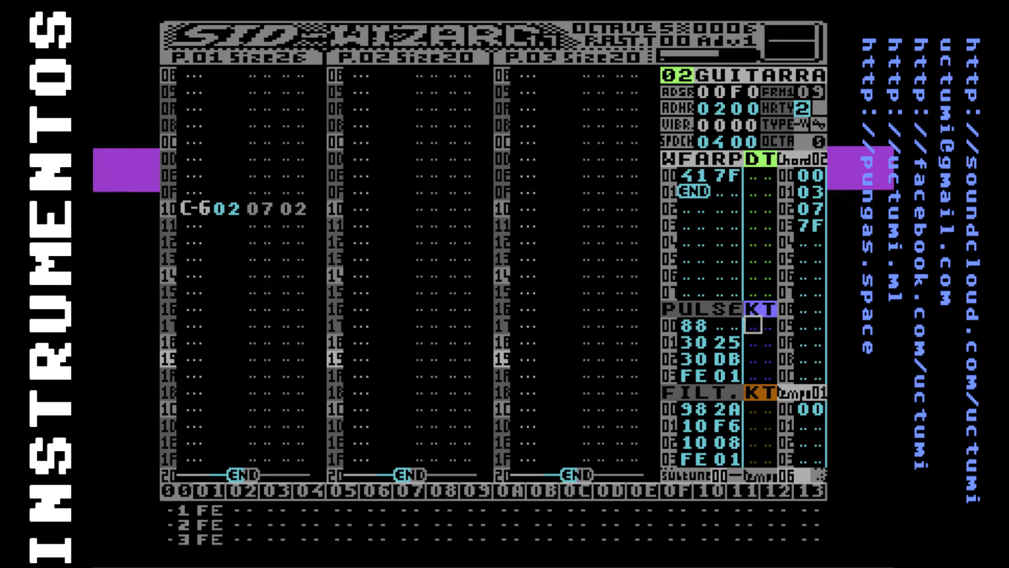
# Examine the PULSE table's first row and its KT column
pyautogui.press('Left')
pyautogui.press('Left')
pyautogui.press('Left')
pyautogui.press('Right')
pyautogui.press('Right')
pyautogui.press('Right')
pyautogui.press('Left')
pyautogui.press('Left')
pyautogui.press('Left')
pyautogui.press('Left')
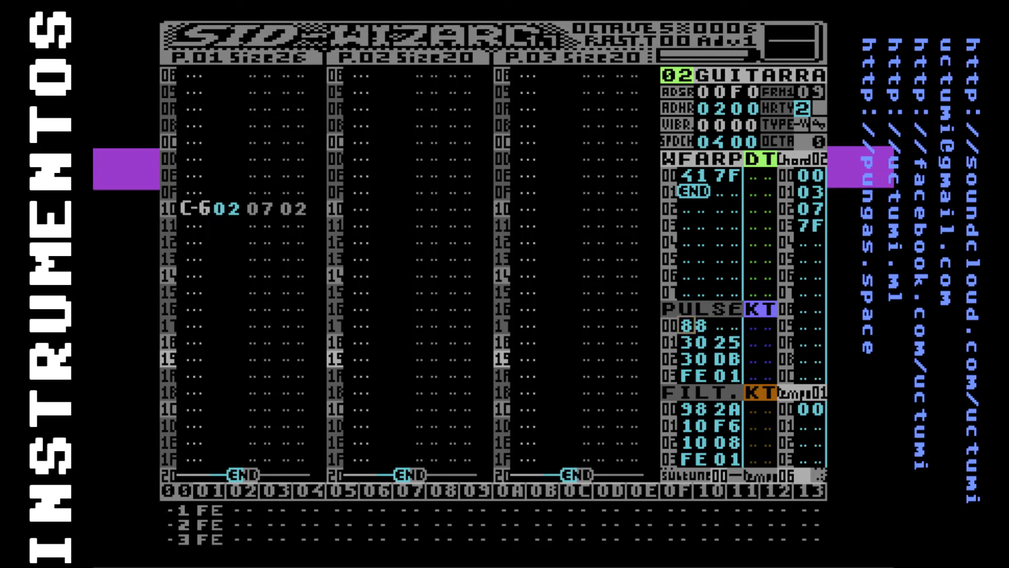
pyautogui.press('Right')
pyautogui.press('Right')
pyautogui.press('Right')
pyautogui.press('Right')
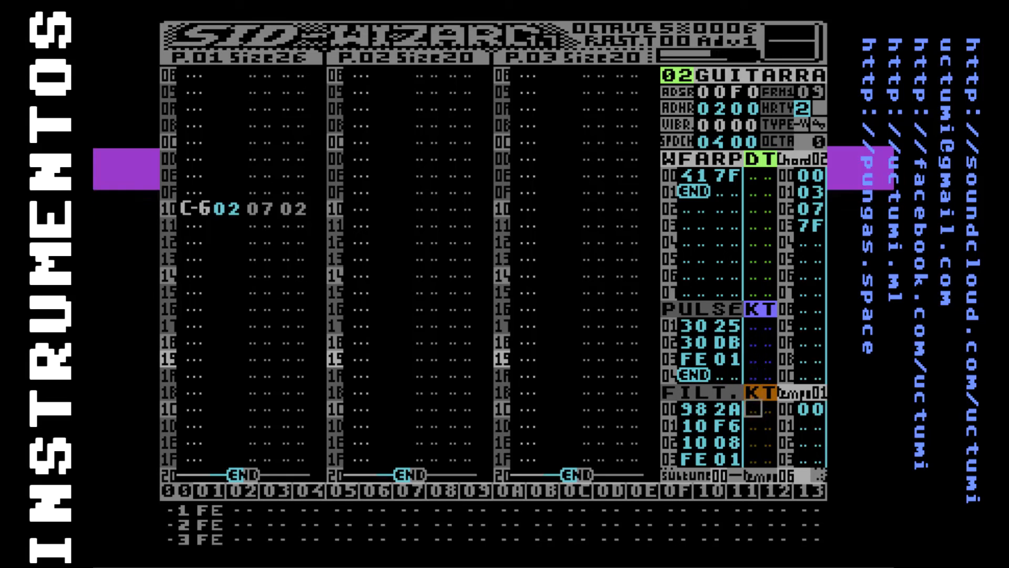
# Examine the KT column of the FILT. table and compare it with the one in the PULSE table
pyautogui.press('Down')
pyautogui.press('Down')
pyautogui.press('Down')
pyautogui.press('Down')
pyautogui.press('Down')
pyautogui.press('Up')
pyautogui.press('Up')
pyautogui.press('Up')
pyautogui.press('Up')
pyautogui.press('Down')
pyautogui.press('Down')
pyautogui.press('Down')
pyautogui.press('Down')
pyautogui.press('Down')
pyautogui.press('Down')
pyautogui.press('Down')
pyautogui.press('Down')
pyautogui.press('Up')
pyautogui.press('Up')
pyautogui.press('Up')
pyautogui.press('Up')
pyautogui.press('Up')
pyautogui.press('Up')
# Examine the guitar's PULSE and FILT. tables with their KT columns down to the END rows
pyautogui.press('Up')
pyautogui.press('Up')
pyautogui.press('Up')
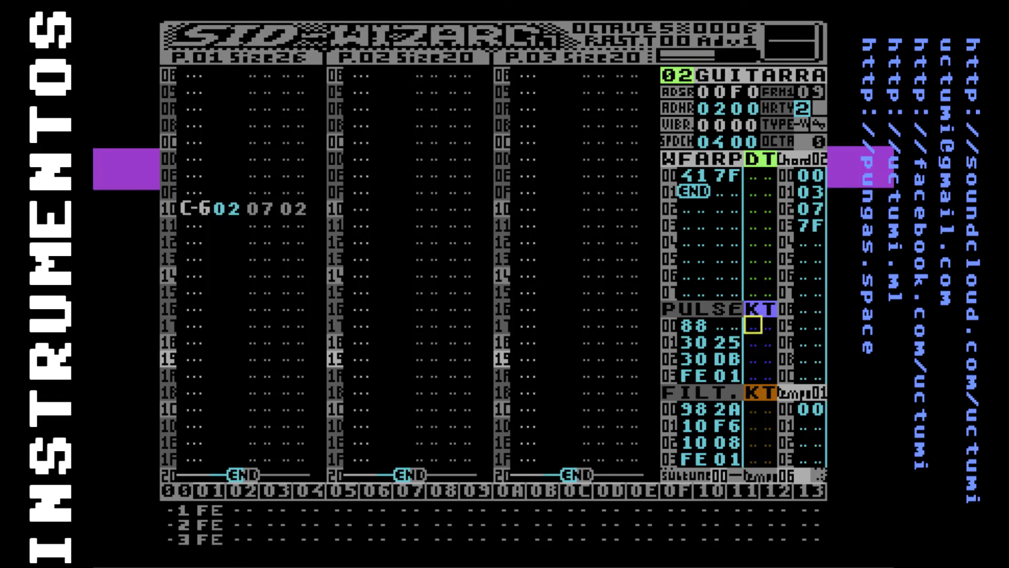
pyautogui.press('Right')
pyautogui.press('Left')
pyautogui.press('Down')
pyautogui.press('Down')
pyautogui.press('Down')
pyautogui.press('Down')
pyautogui.press('Down')
pyautogui.press('Down')
pyautogui.press('Down')
pyautogui.press('Down')
pyautogui.press('Down')
pyautogui.press('Up')
pyautogui.press('Up')
pyautogui.press('Up')
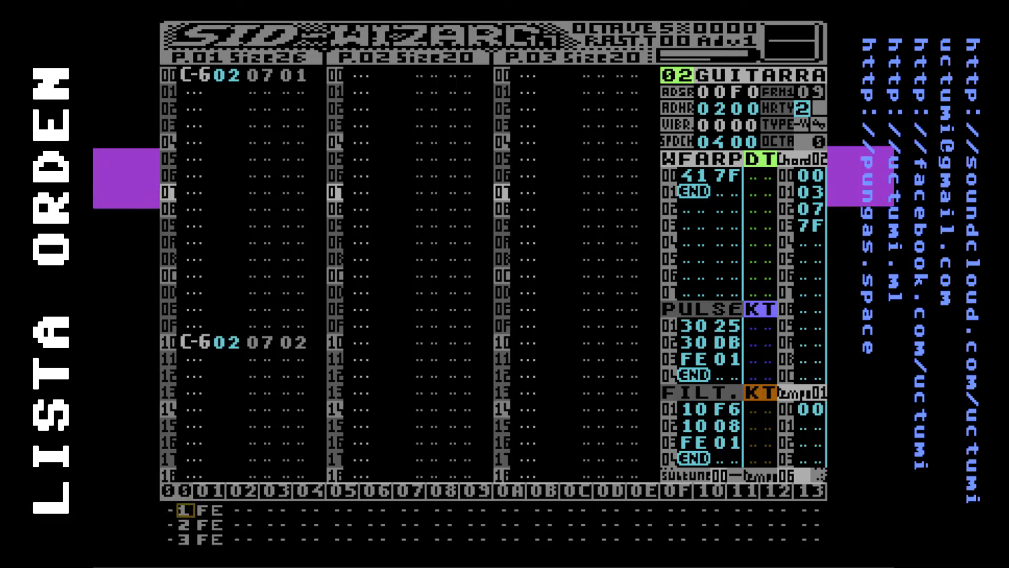
# Insert five additional pattern 1 entries into track 1's order list
pyautogui.press('Right')
pyautogui.press('Left')
pyautogui.press('Insert')
pyautogui.press('Insert')
# Insert six pattern 1 entries at the start of the order lists of tracks 2 and 3
pyautogui.press('Insert')
pyautogui.press('Insert')
pyautogui.press('Insert')
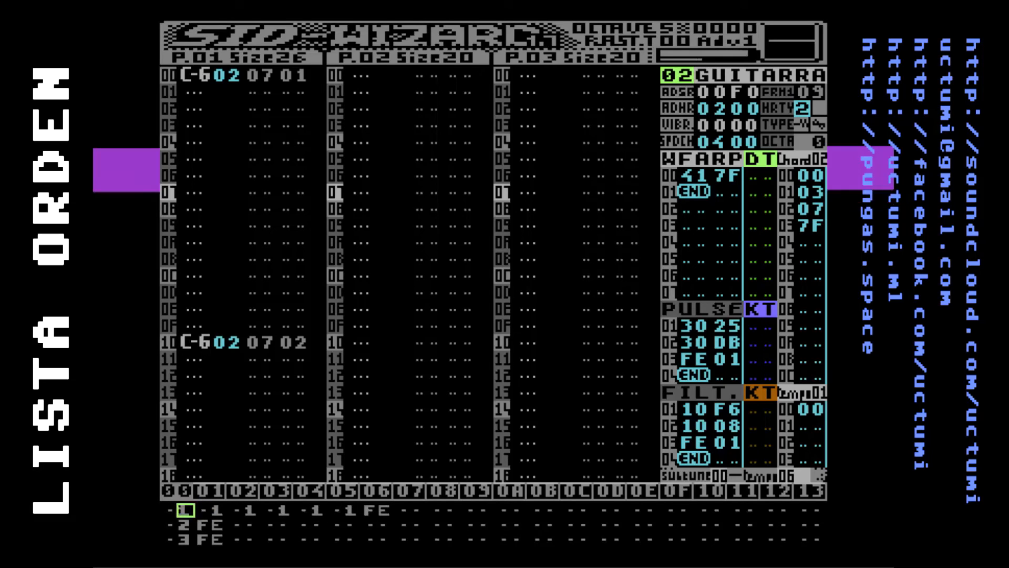
pyautogui.press('Insert')
pyautogui.press('Insert')
pyautogui.press('Insert')
pyautogui.press('Insert')
pyautogui.press('Insert')
pyautogui.press('Insert')
pyautogui.press('Down')
pyautogui.press('Insert')
pyautogui.press('Insert')
pyautogui.press('Insert')
pyautogui.press('Insert')
pyautogui.press('Insert')
pyautogui.press('Insert')
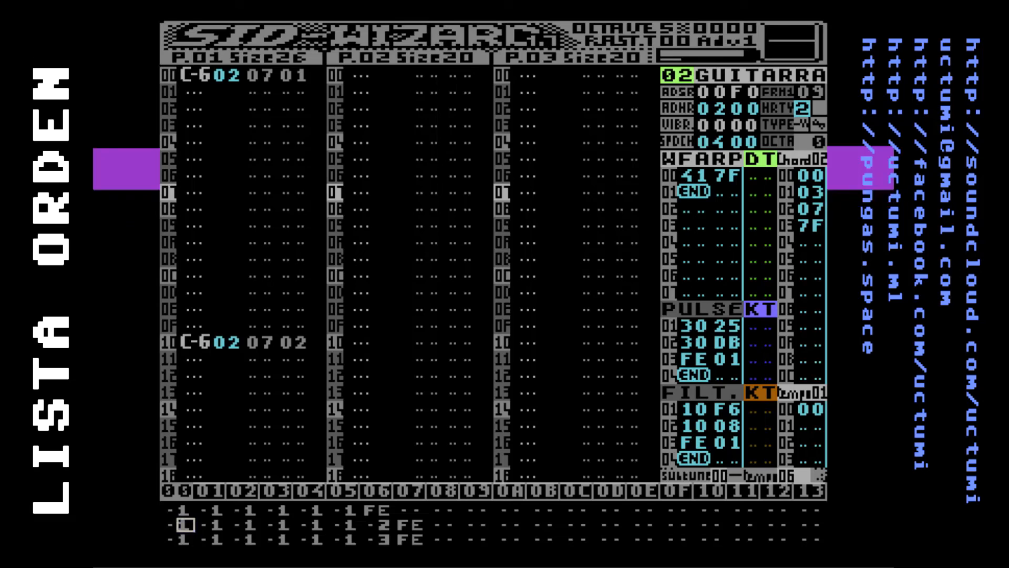
# Set the first order-list entries of tracks 2 and 3 to patterns 2 and 3
pyautogui.write('3')
pyautogui.press('Up')
pyautogui.press('Down')
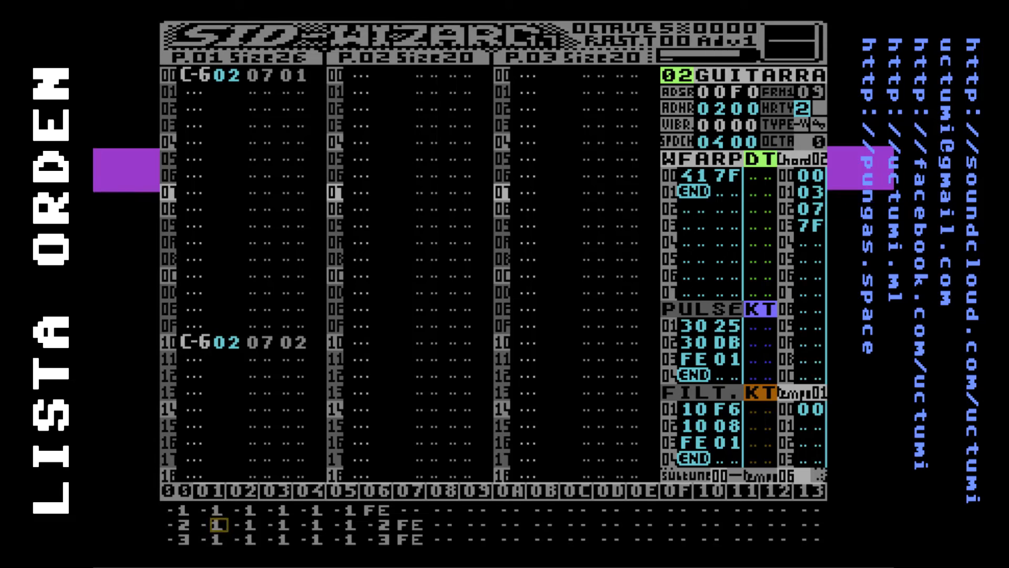
# Examine the first two columns of the order list across the three tracks
pyautogui.press('Down')
pyautogui.press('Left')
pyautogui.press('Left')
pyautogui.press('Down')
pyautogui.press('Down')
pyautogui.press('Up')
pyautogui.press('Up')
pyautogui.press('Right')
pyautogui.press('Left')
pyautogui.press('Down')
pyautogui.press('Down')
pyautogui.press('Up')
pyautogui.press('Up')
pyautogui.press('Down')
pyautogui.press('Up')
pyautogui.press('Right')
pyautogui.press('Down')
pyautogui.press('Left')
pyautogui.press('Right')
pyautogui.press('Left')
pyautogui.press('Down')
pyautogui.press('Right')
pyautogui.press('Up')
pyautogui.press('Up')
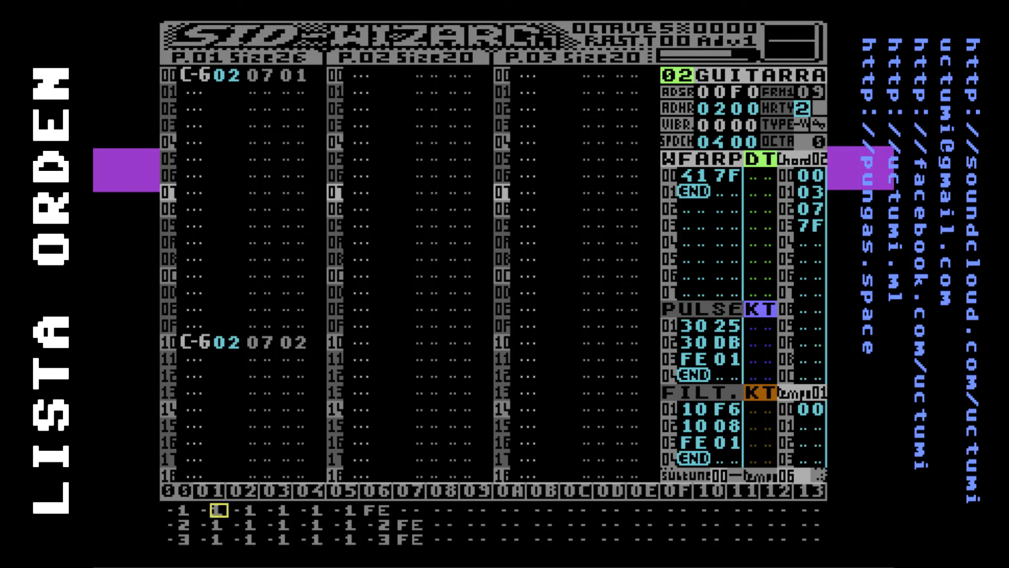
# Set the second order-list column of the three tracks to patterns 4, 5 and 6
pyautogui.write('4')
pyautogui.press('Down')
pyautogui.press('Left')
pyautogui.write('5')
pyautogui.press('Down')
pyautogui.press('Right')
pyautogui.press('Left')
pyautogui.press('Left')
pyautogui.write('6')
# Set the third order-list column of the three tracks to patterns 7, 8 and 9
pyautogui.press('Left')
pyautogui.press('Up')
pyautogui.press('Up')
pyautogui.press('Right')
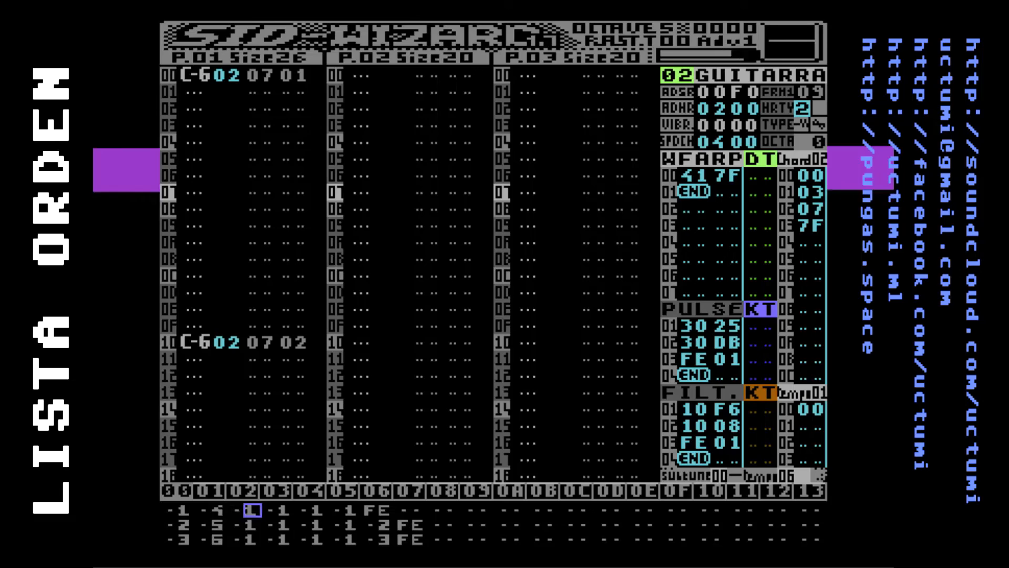
pyautogui.write('7')
pyautogui.press('Down')
pyautogui.write('8')
pyautogui.press('Down')
pyautogui.write('9')
pyautogui.press('Up')
# Set the fourth order-list column of the three tracks to patterns A, B and C
pyautogui.press('Left')
pyautogui.press('Up')
pyautogui.write('7 -A')
pyautogui.press('Down')
pyautogui.press('Left')
pyautogui.write('B')
pyautogui.press('Down')
# Set the fifth order-list column of the three tracks to patterns D, E and F
pyautogui.press('Left')
pyautogui.write('C')
pyautogui.press('Up')
pyautogui.press('Up')
pyautogui.write('D')
pyautogui.press('Down')
pyautogui.press('Left')
pyautogui.write('E')
pyautogui.press('Down')
pyautogui.press('Left')
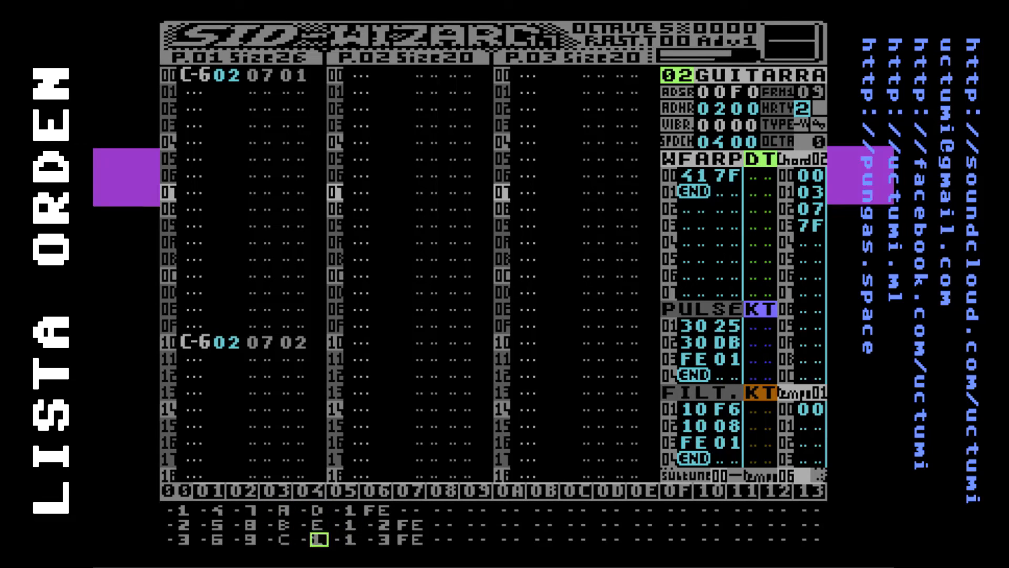
pyautogui.write('F')
# Delete the added order-list entries, keeping only patterns 1, 2 and 3 before the FE end markers
pyautogui.press('Up')
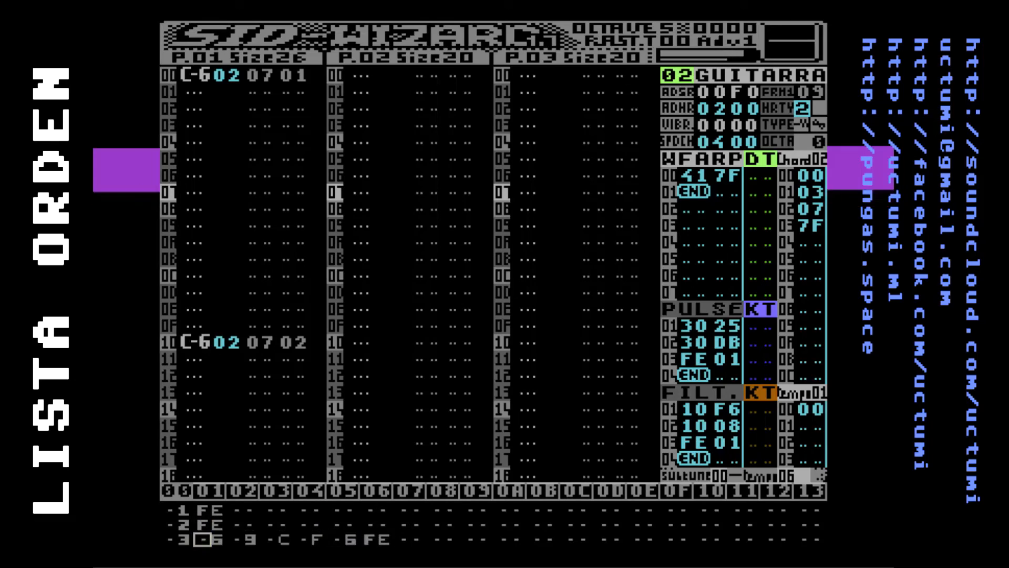
pyautogui.press('Delete')
pyautogui.press('Delete')
pyautogui.press('Delete')
pyautogui.press('Delete')
pyautogui.press('Delete')
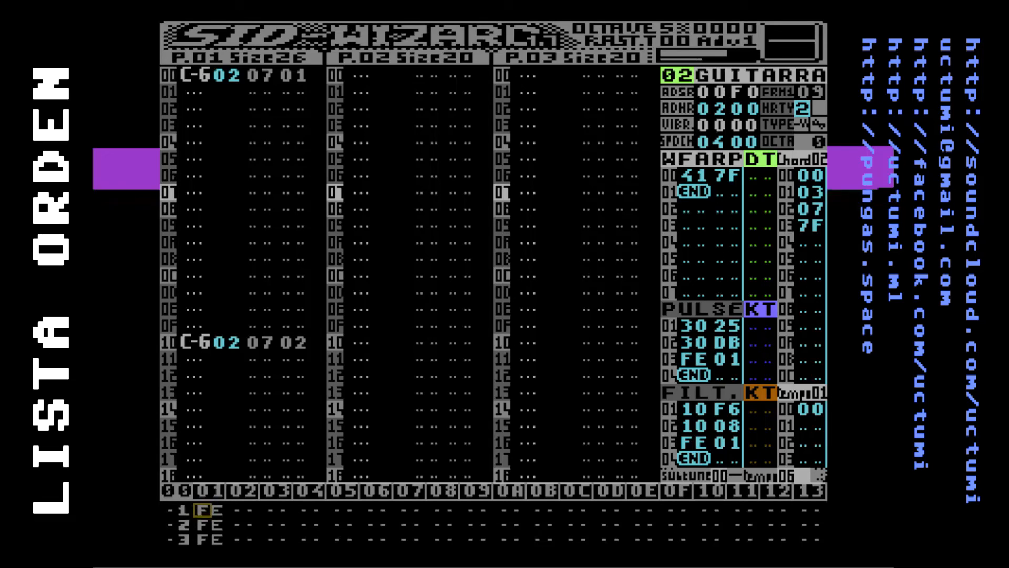
# Add patterns 07, 08 and 09 as the second order-list entries of tracks 1, 2 and 3
pyautogui.write('07')
pyautogui.press('Down')
pyautogui.write('08')
pyautogui.press('Down')
pyautogui.write('09')
pyautogui.press('Down')
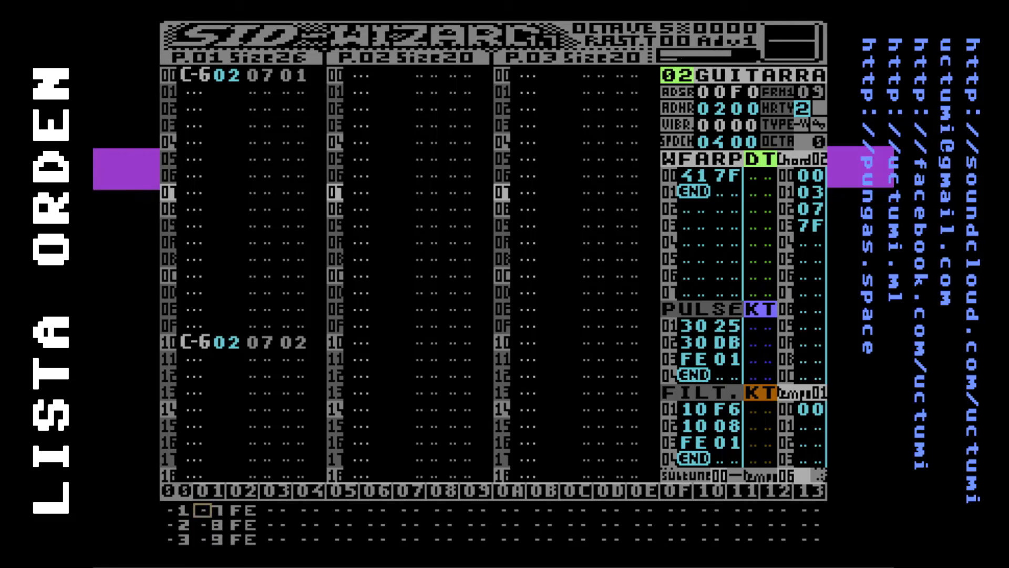
# Load patterns 07, 08 and 09 from the second order-list column into the pattern editor
pyautogui.press('Right')
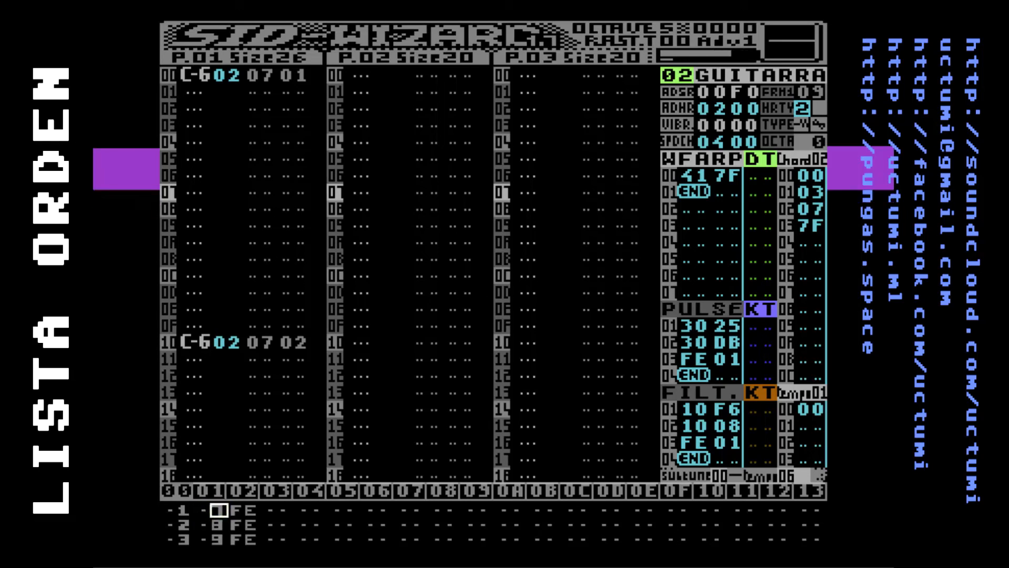
pyautogui.press('Left')
pyautogui.press('Left')
pyautogui.press('Right')
pyautogui.press('Right')
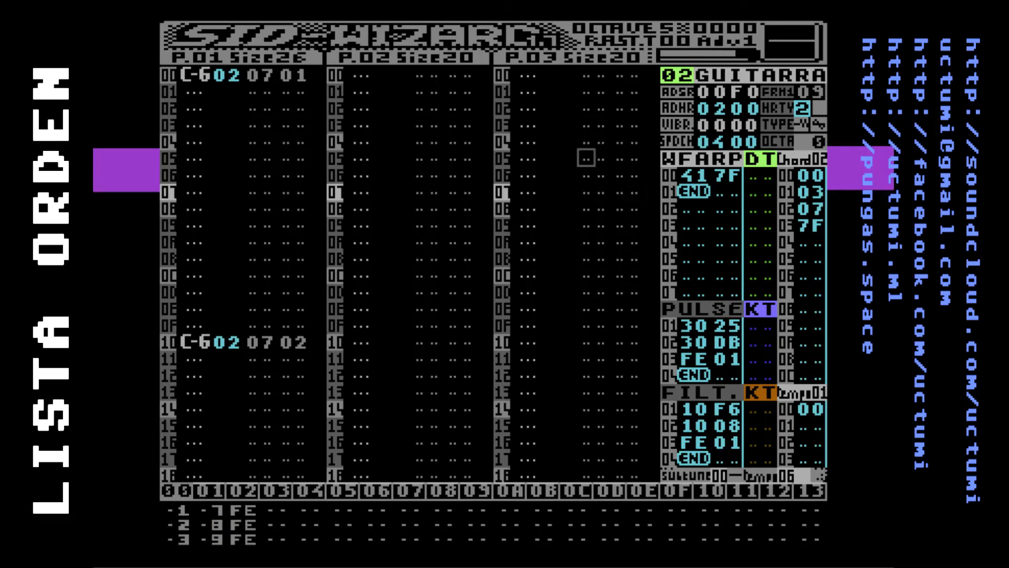
pyautogui.click(195, 74)
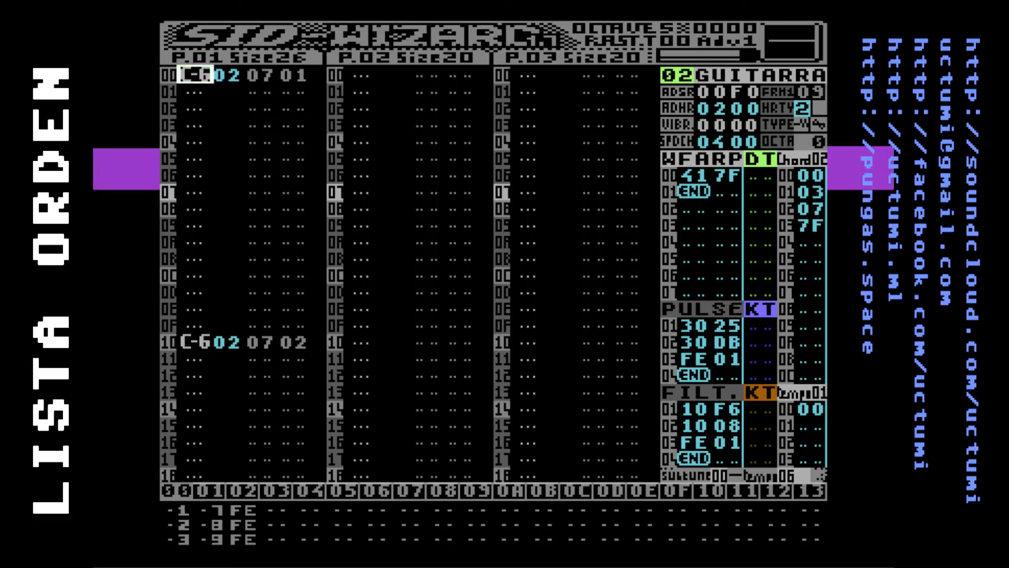
pyautogui.click(218, 524)
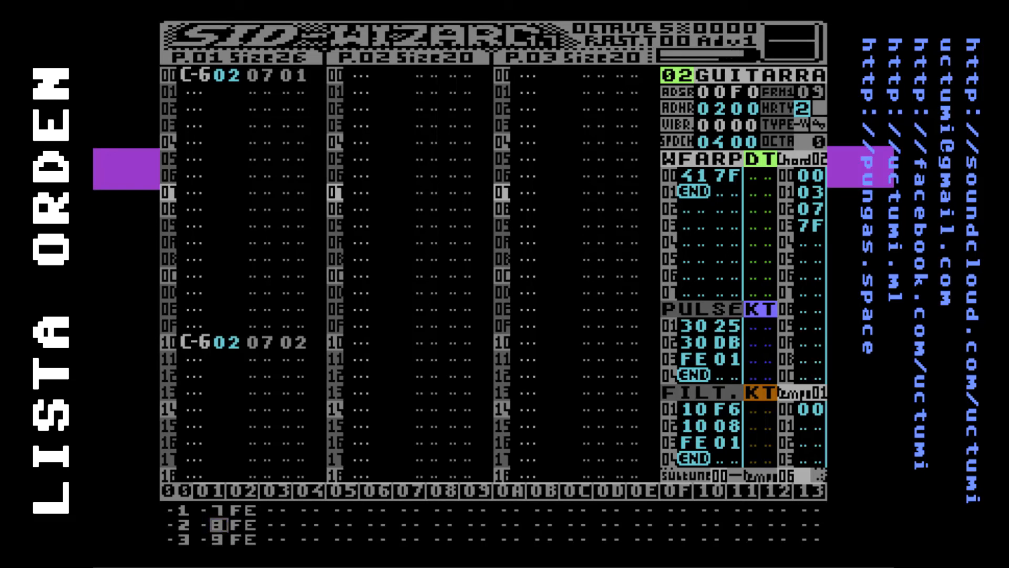
pyautogui.press('Up')
pyautogui.press('Down')
pyautogui.press('Down')
pyautogui.press('Up')
pyautogui.press('Up')
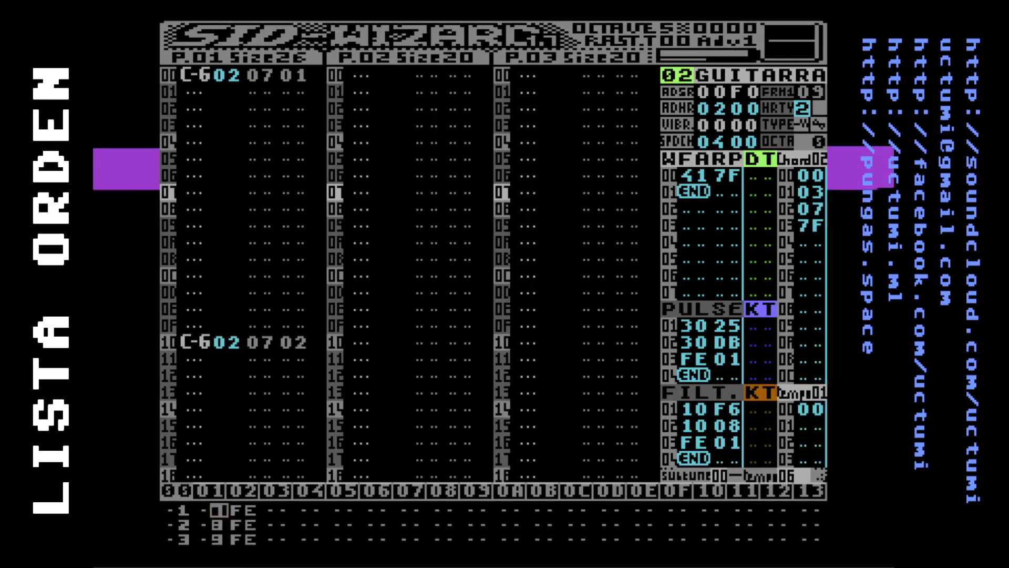
pyautogui.press('Return')
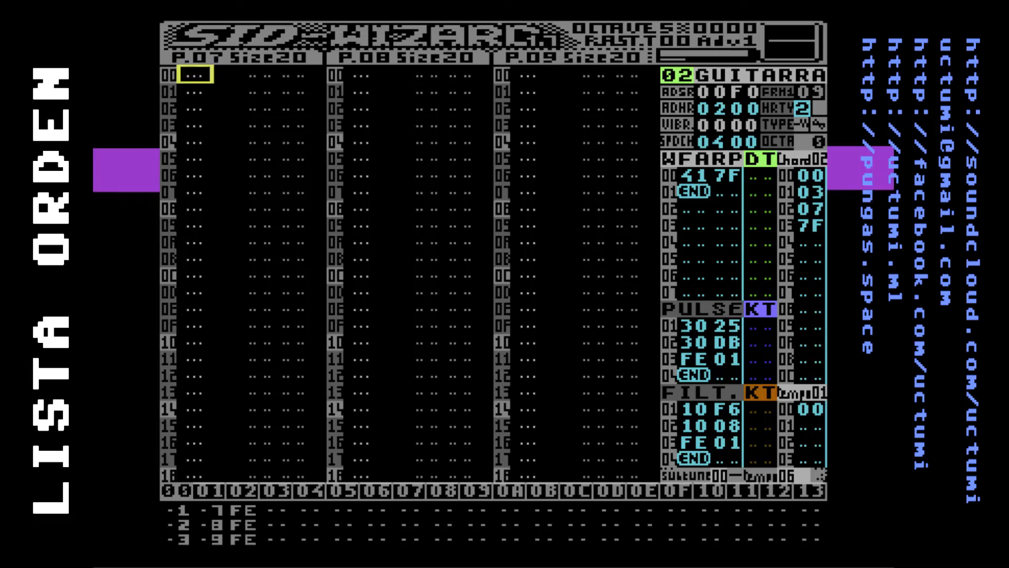
# Enter the notes C-6, G-6, A-6, B-6, C-7, F-6 and G-6 in pattern 07 on every second row from 00 to 0C
pyautogui.press('q')
pyautogui.press('t')
pyautogui.press('y')
pyautogui.press('u')
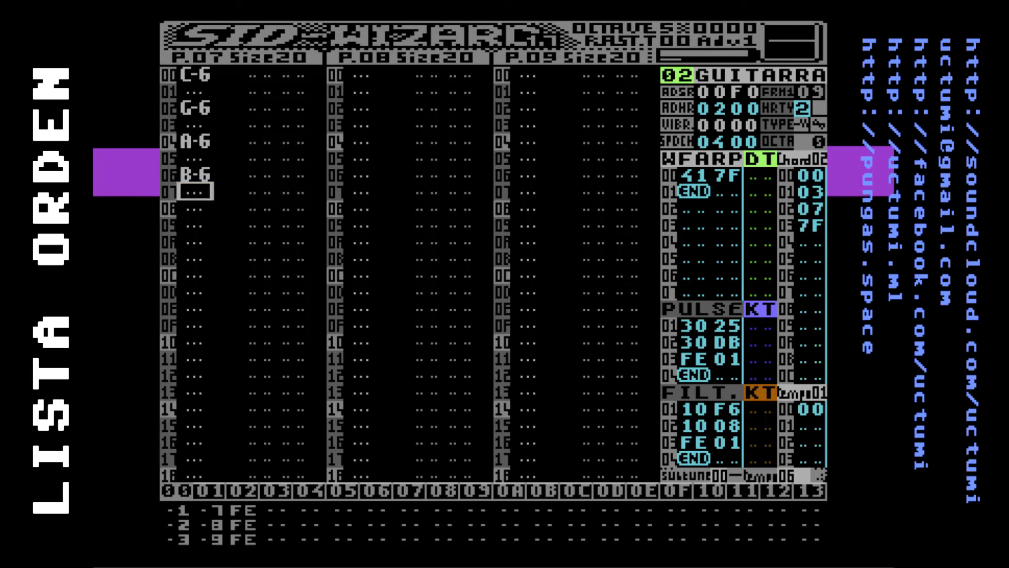
pyautogui.press('i')
pyautogui.press('r')
pyautogui.press('t')
# Assign instrument 02 to the C-6 note on row 00 of pattern 07
pyautogui.press('Up')
pyautogui.press('Up')
pyautogui.press('Up')
pyautogui.press('Up')
pyautogui.press('Up')
pyautogui.press('Up')
pyautogui.press('Up')
pyautogui.press('Up')
pyautogui.press('Up')
pyautogui.press('Up')
pyautogui.press('Up')
pyautogui.press('Up')
pyautogui.press('Up')
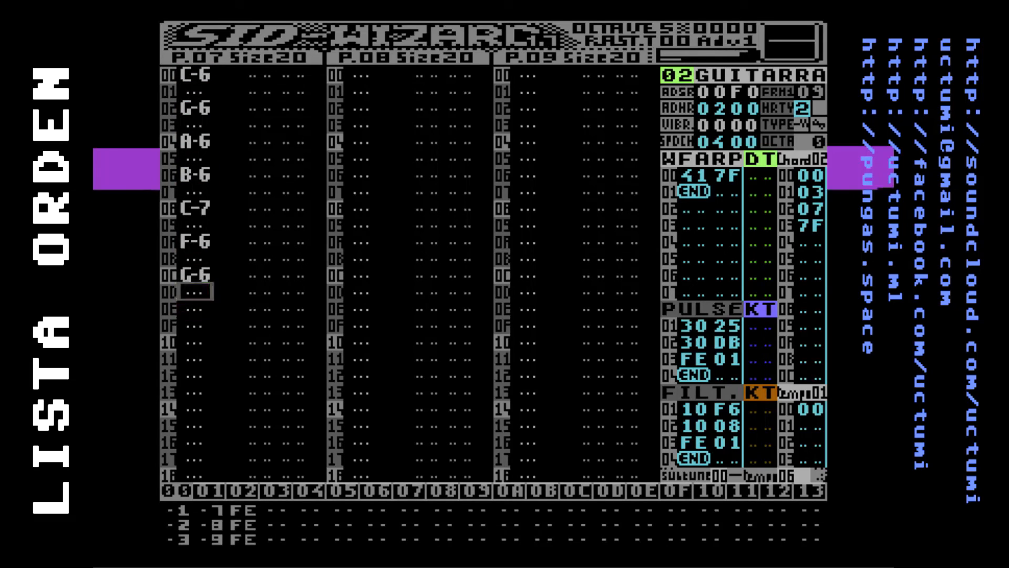
pyautogui.press('Right')
pyautogui.press('Right')
pyautogui.press('Up')
pyautogui.write('2')
# Enter the notes G-6, G-5, G-5, F-5, E-5, D-5 and D-5 in pattern 08 on every second row from 00
pyautogui.press('Right')
pyautogui.press('Right')
pyautogui.press('Right')
pyautogui.press('Right')
pyautogui.press('Right')
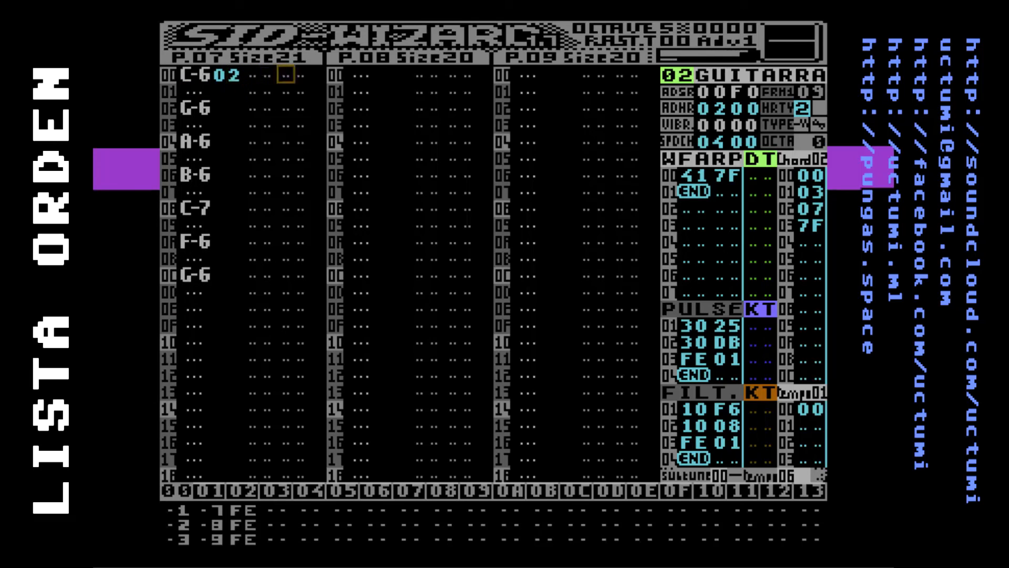
pyautogui.press('t')
pyautogui.press('Down')
pyautogui.press('b')
pyautogui.press('Down')
pyautogui.press('b')
pyautogui.press('Down')
pyautogui.press('v')
pyautogui.press('Down')
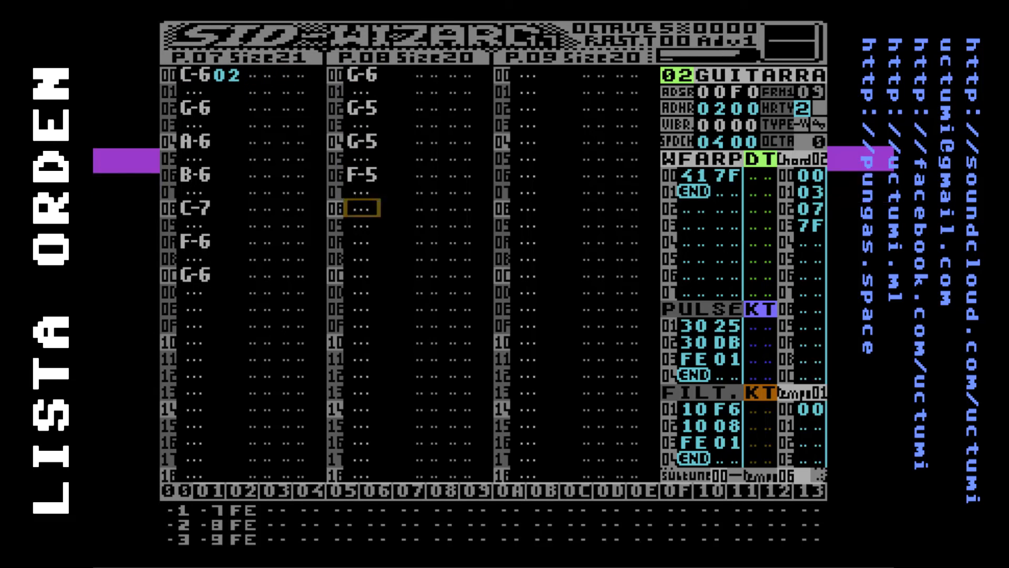
pyautogui.press('c')
pyautogui.press('Down')
pyautogui.press('x')
pyautogui.press('Down')
pyautogui.press('x')
# Assign instrument 01 to the G-6 note on row 00 of pattern 08
pyautogui.press('Up')
pyautogui.press('Up')
pyautogui.press('Up')
pyautogui.press('Up')
pyautogui.press('Up')
pyautogui.press('Up')
pyautogui.press('Up')
pyautogui.press('Up')
pyautogui.press('Up')
pyautogui.press('Up')
pyautogui.press('Up')
pyautogui.press('Up')
pyautogui.press('Left')
pyautogui.press('Right')
pyautogui.press('Right')
pyautogui.write('01')
# Play the song twice to hear the order list and the new notes, stopping playback each time
pyautogui.press('Left')
pyautogui.press('Left')
pyautogui.press('Left')
pyautogui.press('Left')
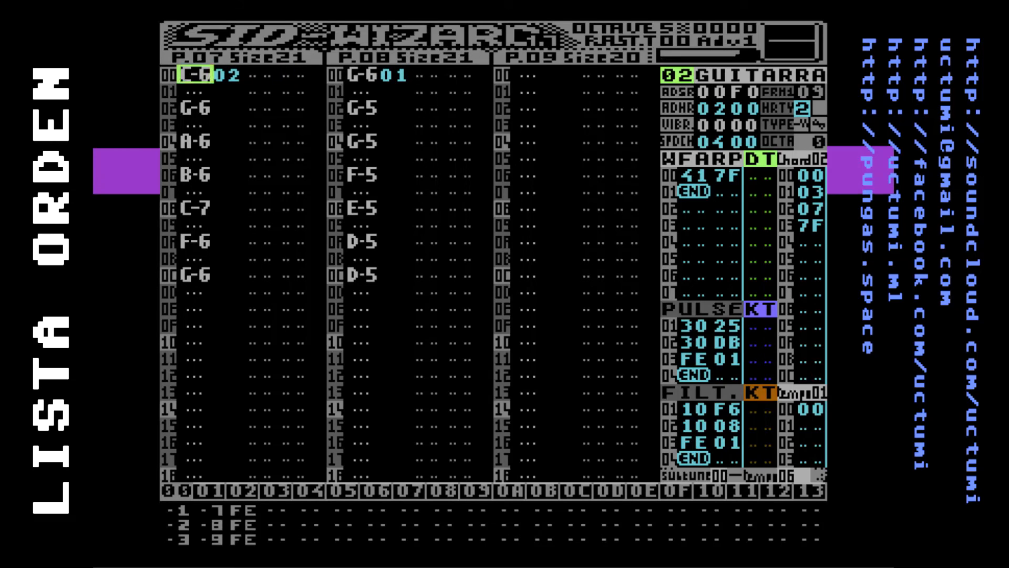
pyautogui.press('F1')
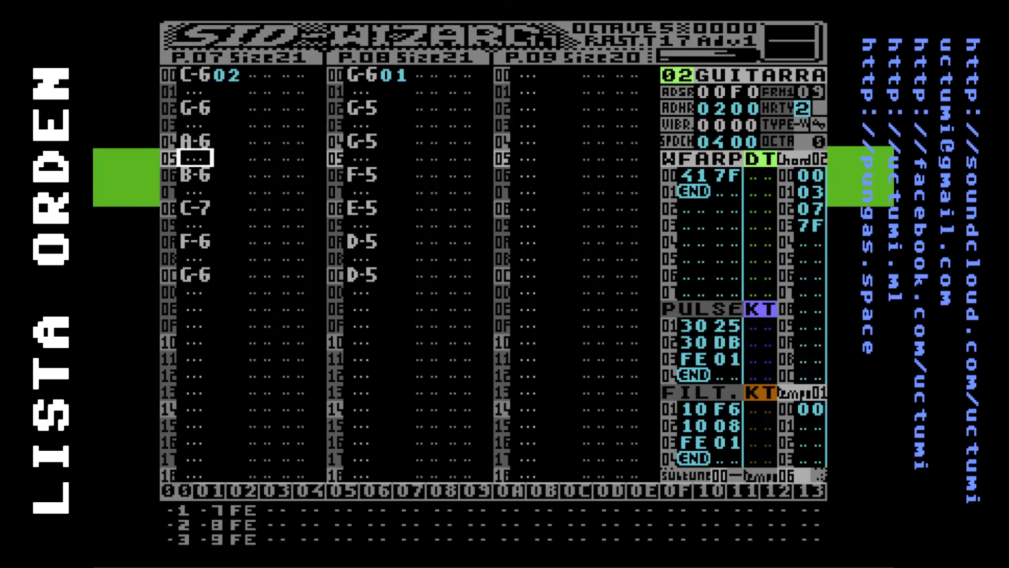
pyautogui.press('F3')
pyautogui.press('Up')
pyautogui.press('Up')
pyautogui.press('Up')
pyautogui.press('Up')
pyautogui.press('F1')
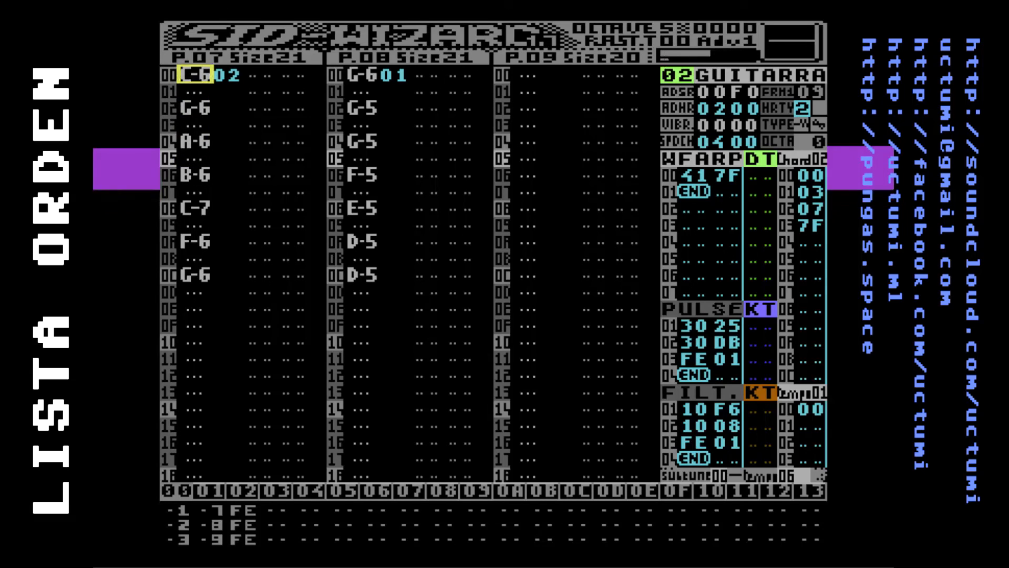
pyautogui.press('F3')
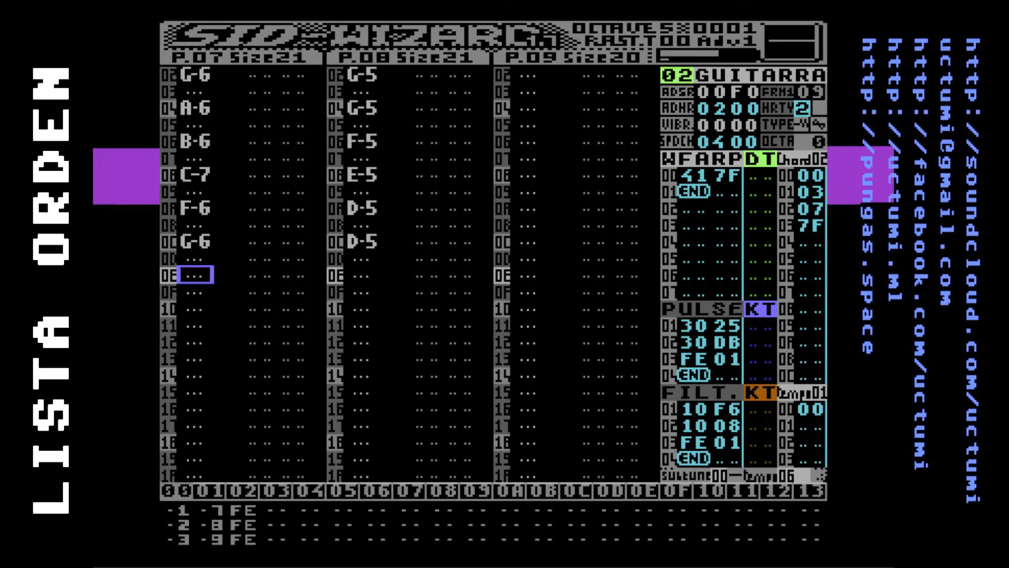
# Play the song from its start, switch to the order list and display patterns 07 to 09
pyautogui.press('Home')
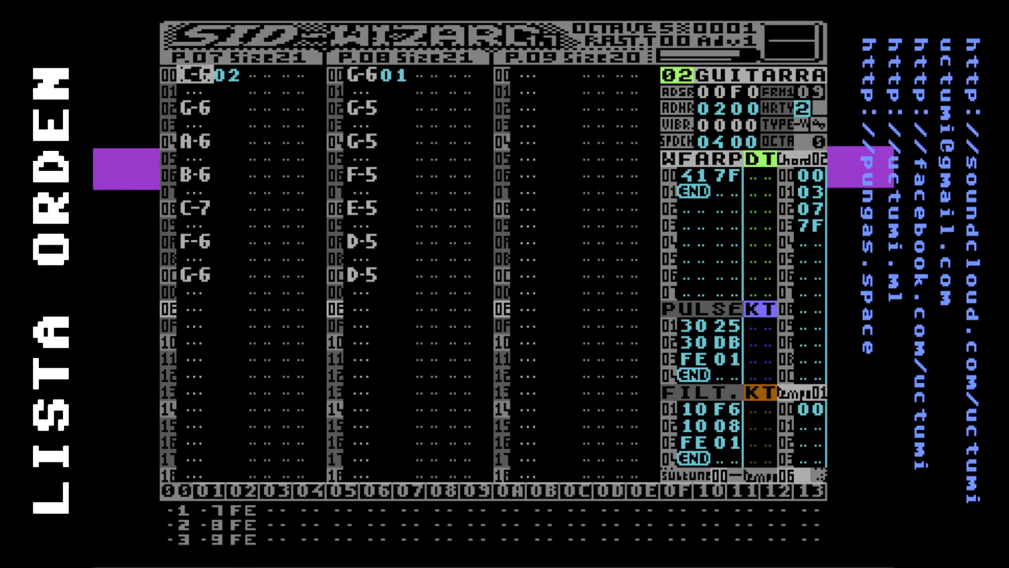
pyautogui.press('F1')
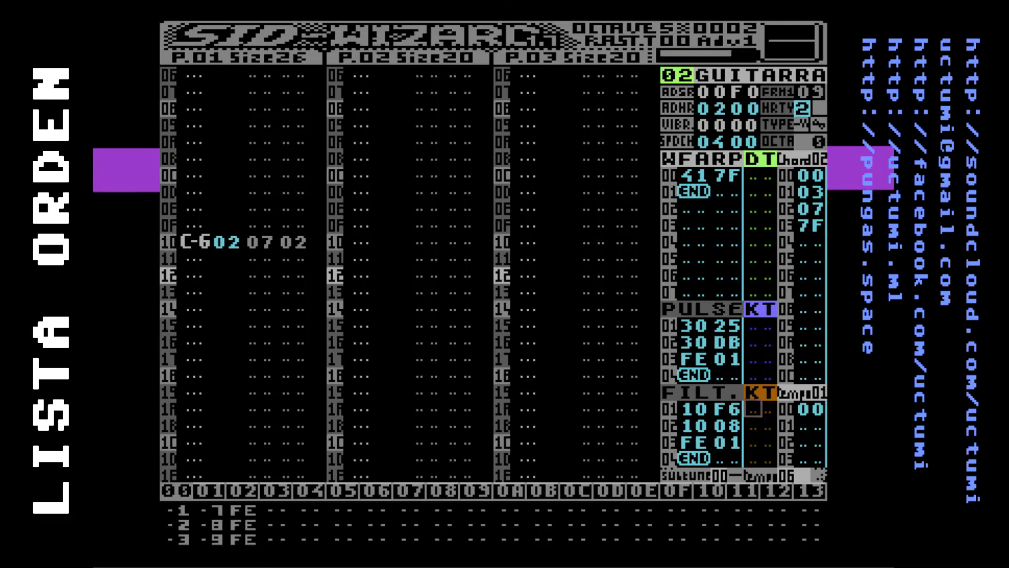
pyautogui.press('F6')
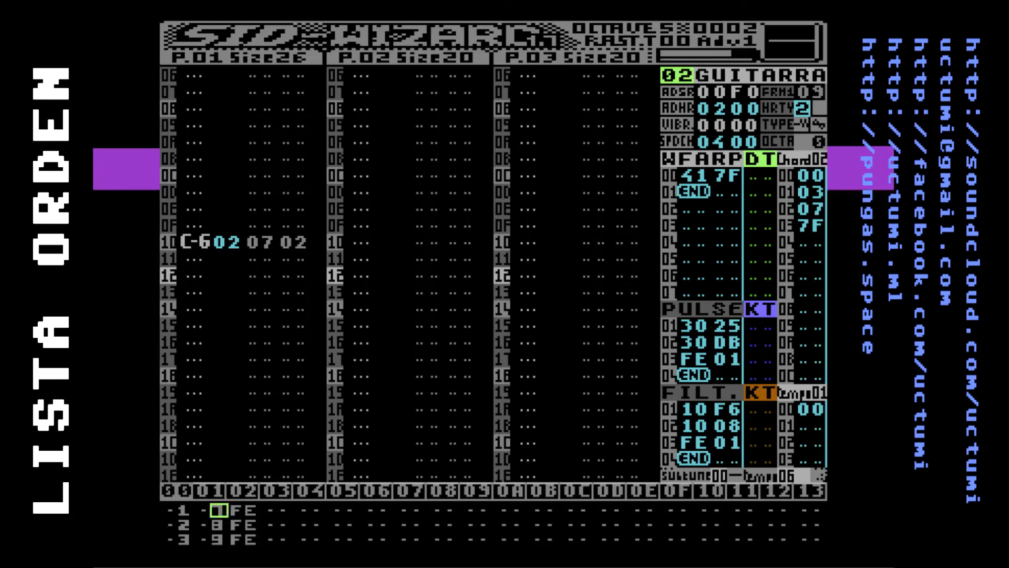
pyautogui.press('Left')
pyautogui.press('Left')
pyautogui.press('Left')
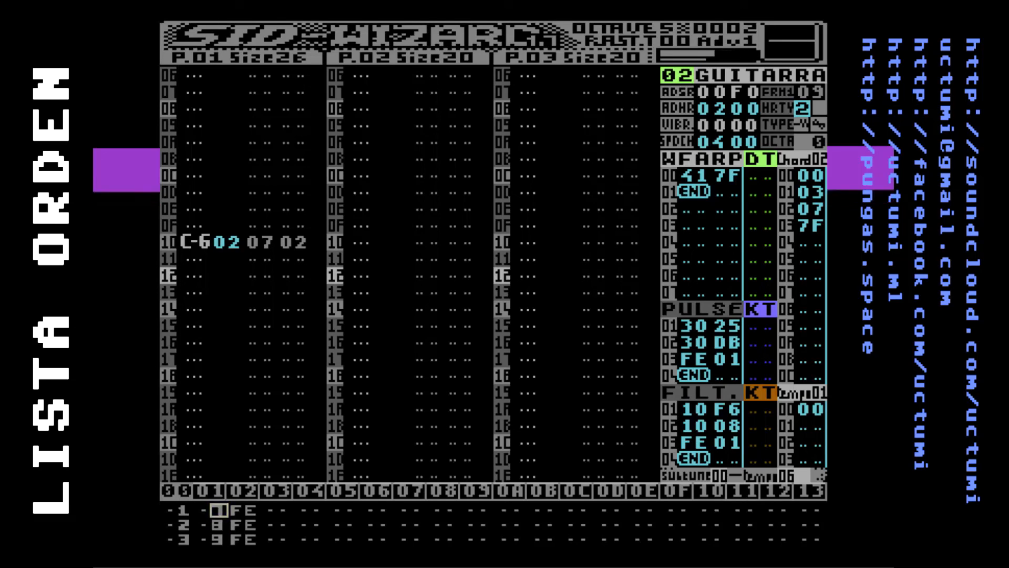
pyautogui.press('space')
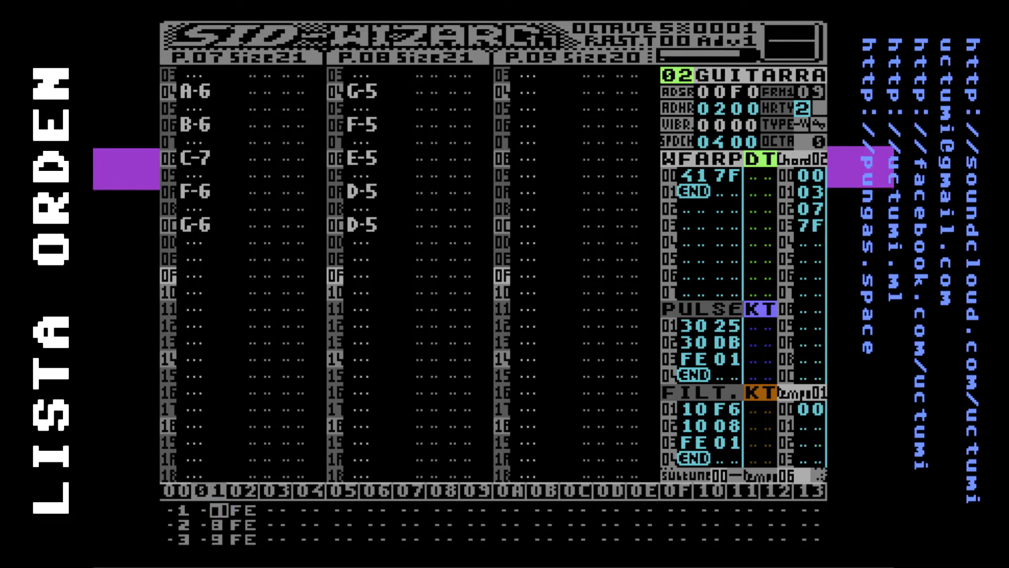
# Display the patterns of the first two order-list positions in turn and return to editing pattern 07
pyautogui.write('7')
pyautogui.press('Left')
pyautogui.press('Left')
pyautogui.press('Left')
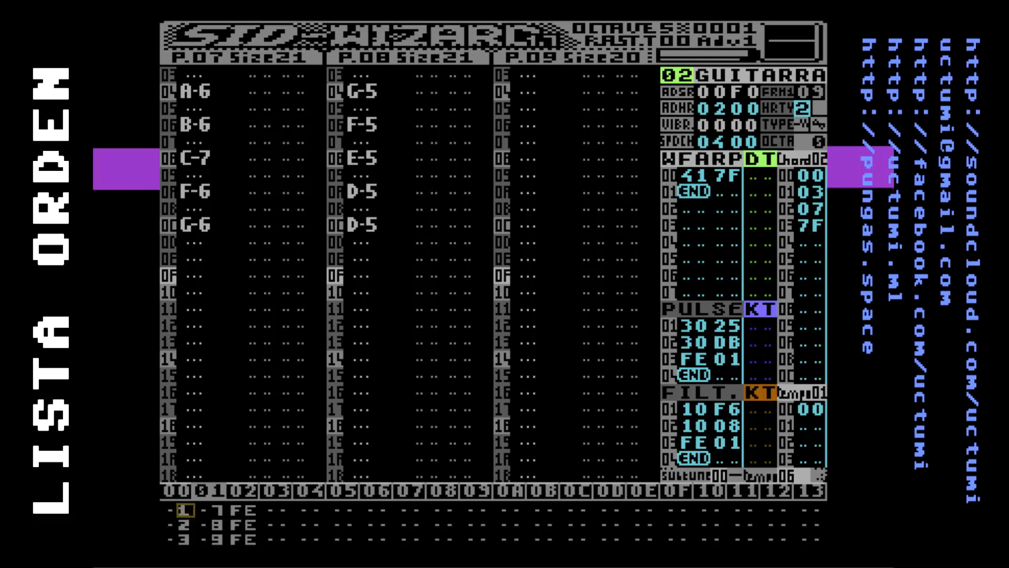
pyautogui.press('Return')
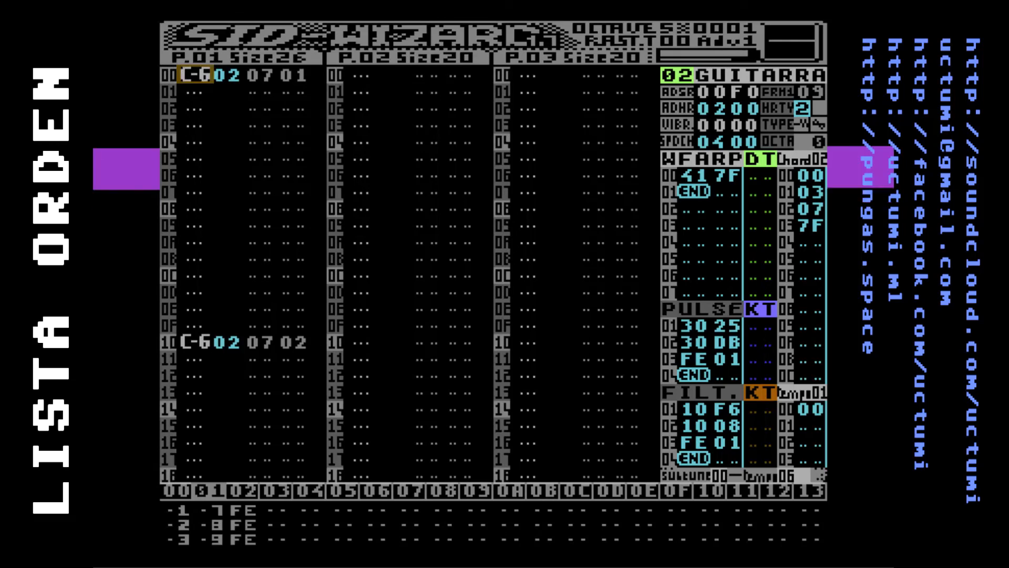
pyautogui.hotkey('shift', '.')
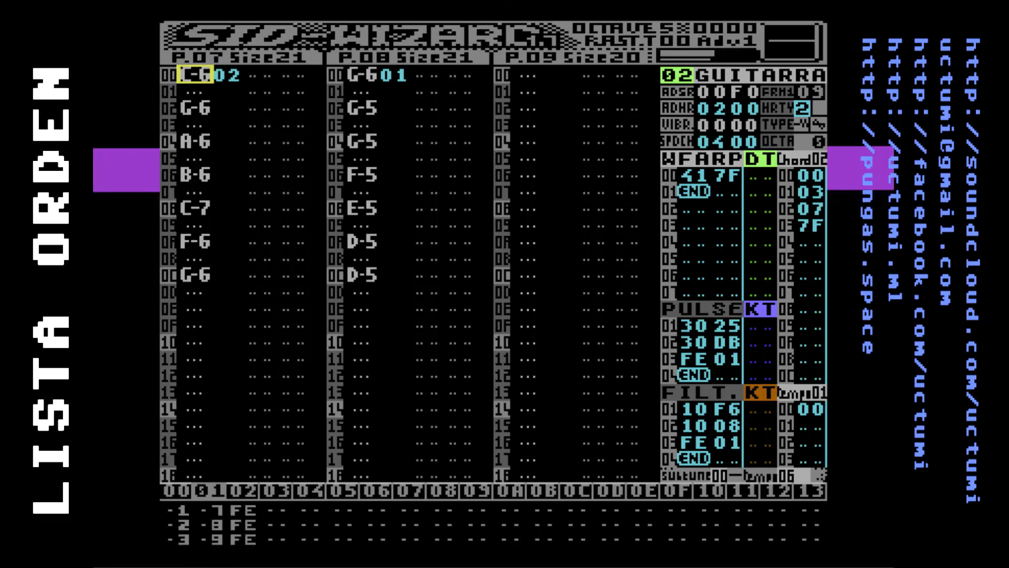
pyautogui.press('F5')
pyautogui.press('Left')
pyautogui.press('Left')
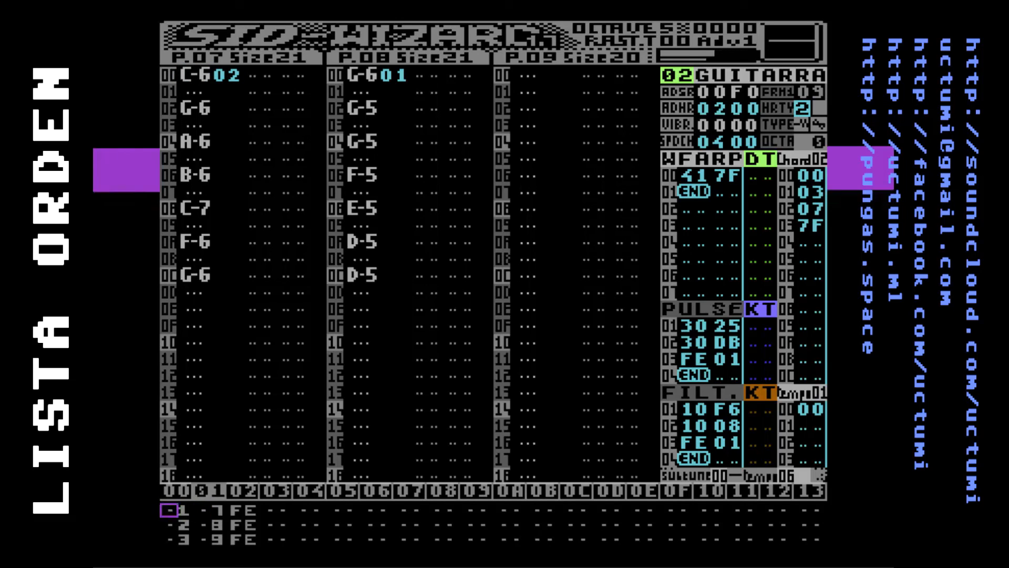
pyautogui.press('Right')
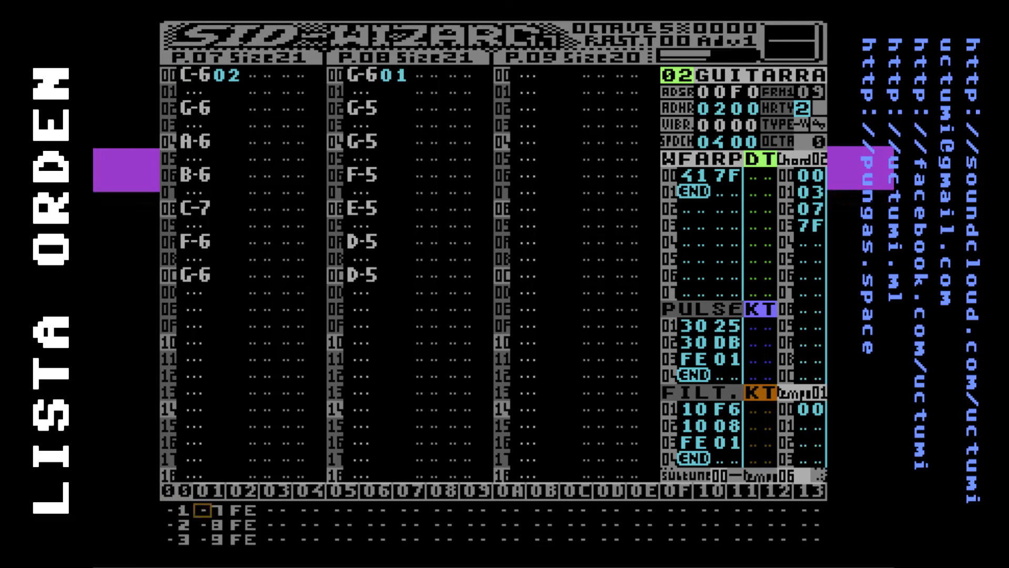
pyautogui.press('F5')
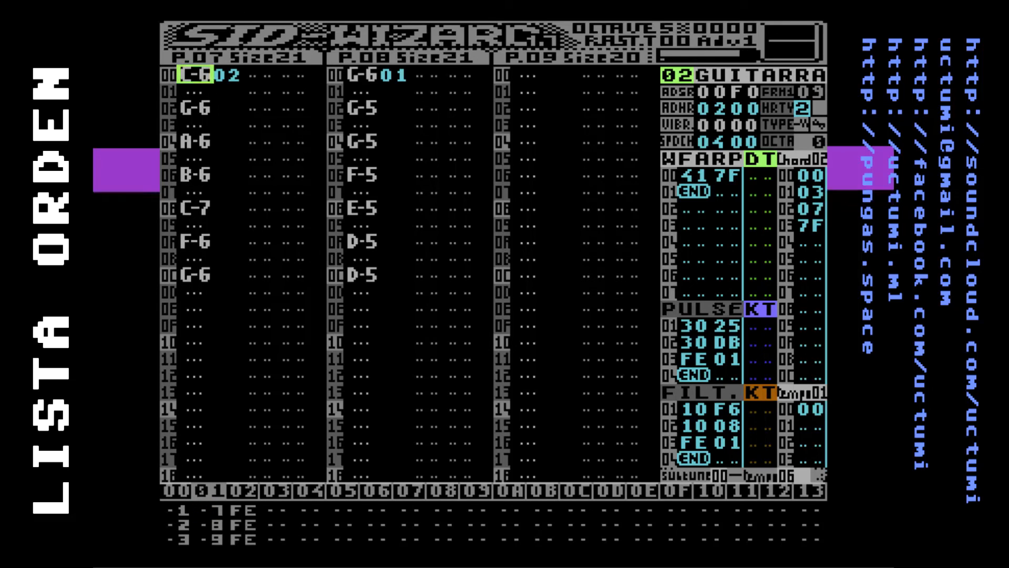
pyautogui.press('Up')
pyautogui.press('Up')
pyautogui.press('Down')
pyautogui.press('Down')
pyautogui.press('Down')
pyautogui.press('Down')
pyautogui.press('Up')
pyautogui.press('Up')
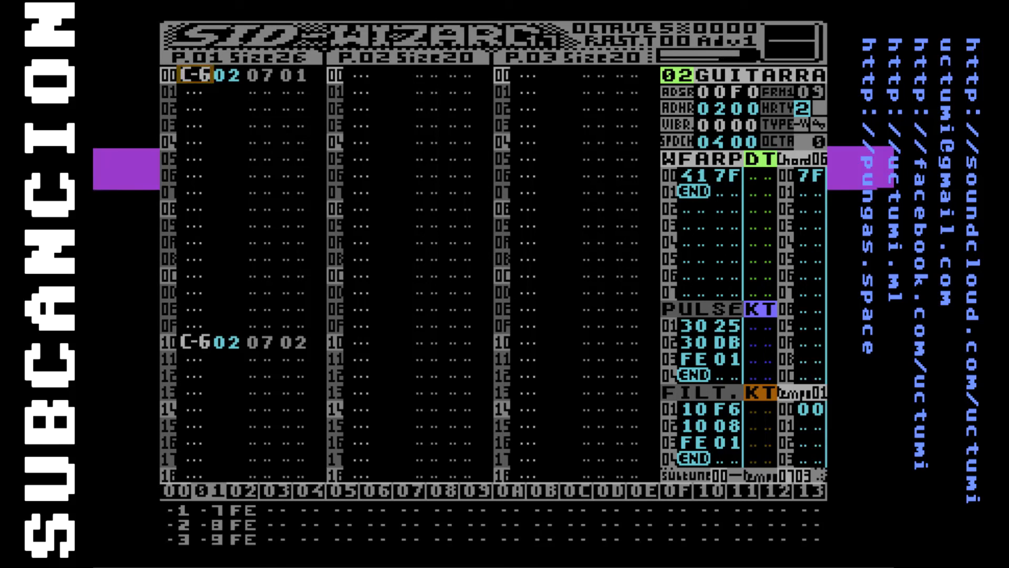
# Fill tempo table 01 with the values 06, 03, 05 and 04 on rows 00 to 03
pyautogui.press('F7')
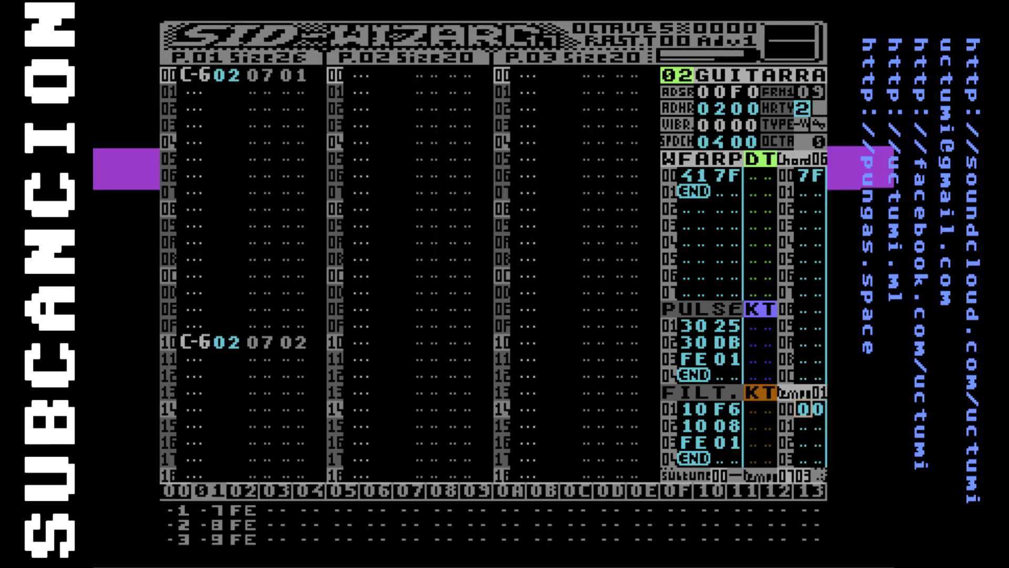
pyautogui.press('Right')
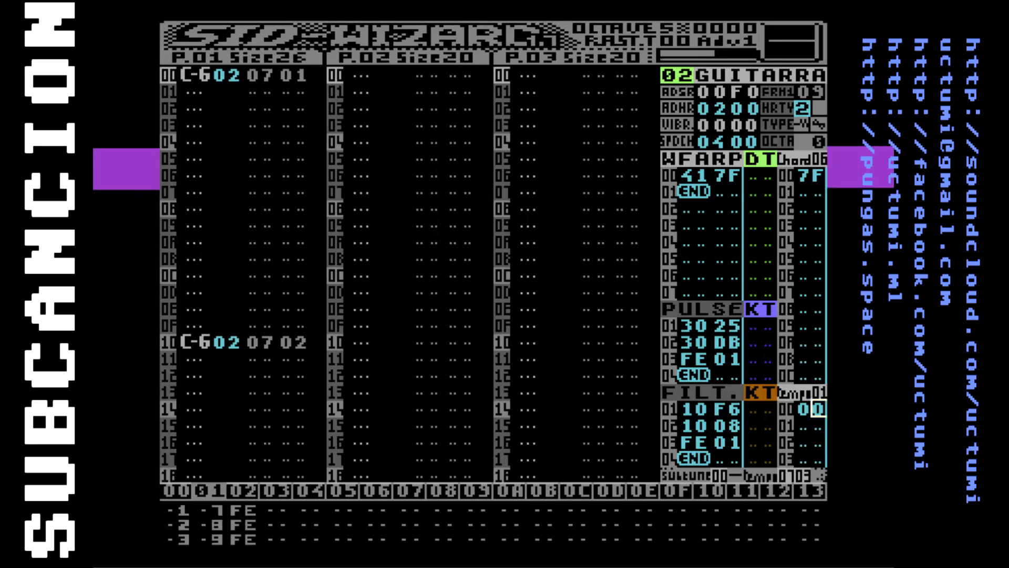
pyautogui.write('6 0')
pyautogui.write('4')
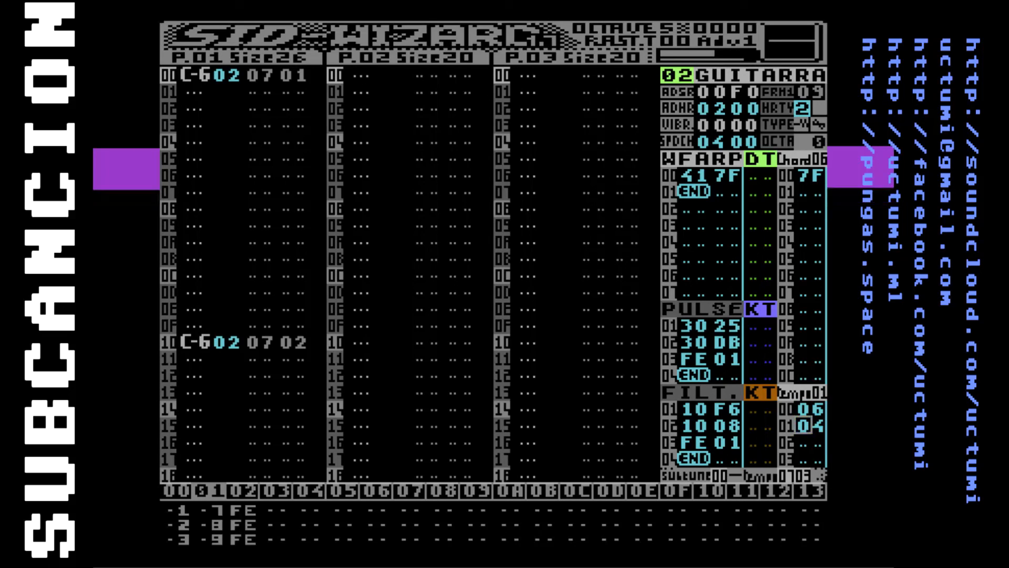
pyautogui.press('Insert')
pyautogui.press('Insert')
pyautogui.write('5')
pyautogui.press('Up')
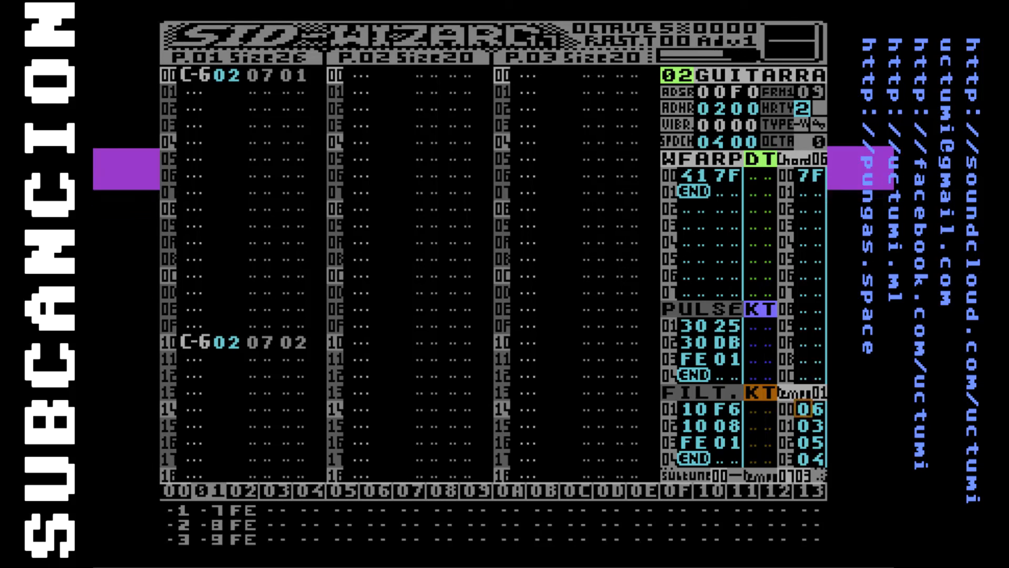
pyautogui.press('Down')
pyautogui.press('Down')
pyautogui.press('Down')
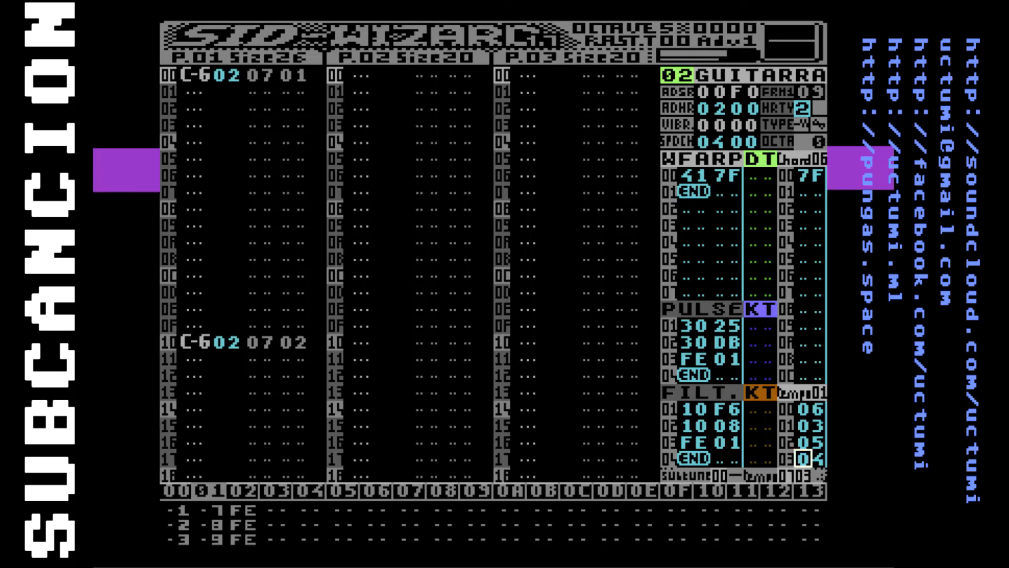
pyautogui.press('Up')
pyautogui.press('Up')
pyautogui.press('Up')
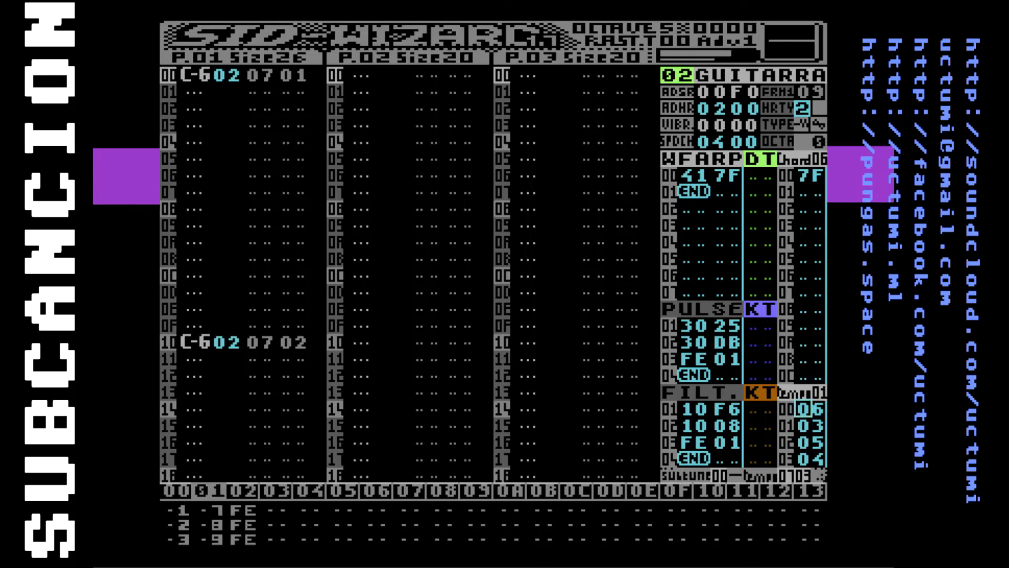
# Step back and forth through rows 00 to 04 of pattern 01 to examine how tempo values follow the rows
pyautogui.press('Tab')
pyautogui.press('Down')
pyautogui.press('Down')
pyautogui.press('Down')
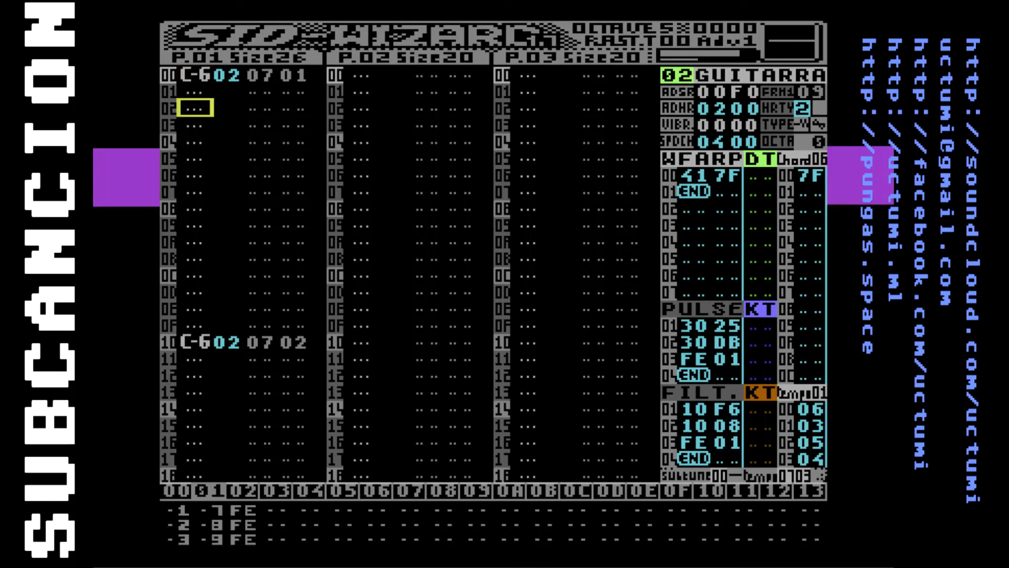
pyautogui.press('Down')
pyautogui.press('Down')
pyautogui.press('Down')
pyautogui.press('Down')
pyautogui.press('Down')
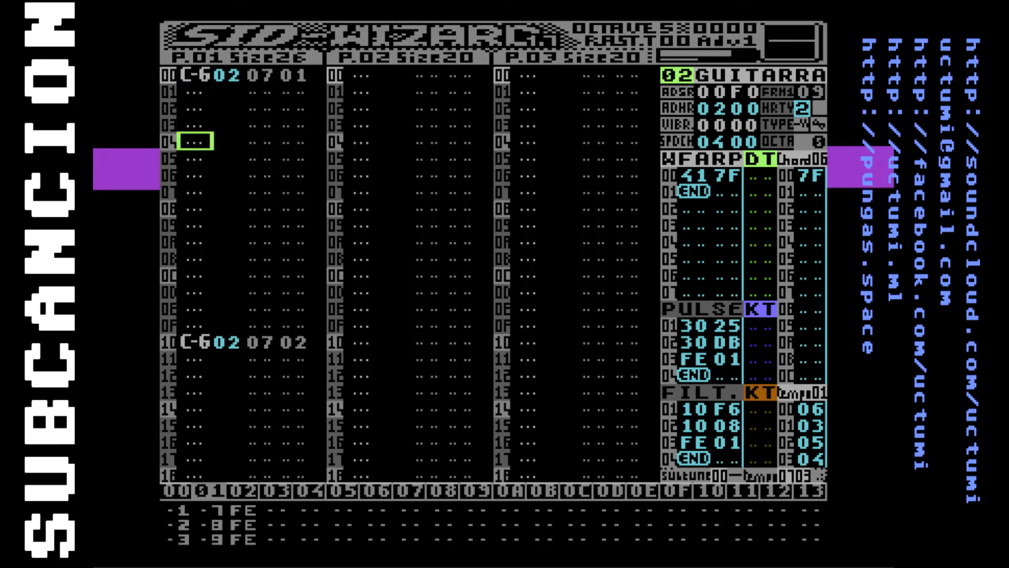
pyautogui.press('Up')
pyautogui.press('Up')
pyautogui.press('Up')
pyautogui.press('Up')
pyautogui.press('Up')
pyautogui.press('Up')
pyautogui.press('Up')
pyautogui.press('Up')
pyautogui.press('Down')
pyautogui.press('Down')
pyautogui.press('Down')
pyautogui.press('Down')
pyautogui.press('Up')
pyautogui.press('Up')
pyautogui.press('Up')
pyautogui.press('Up')
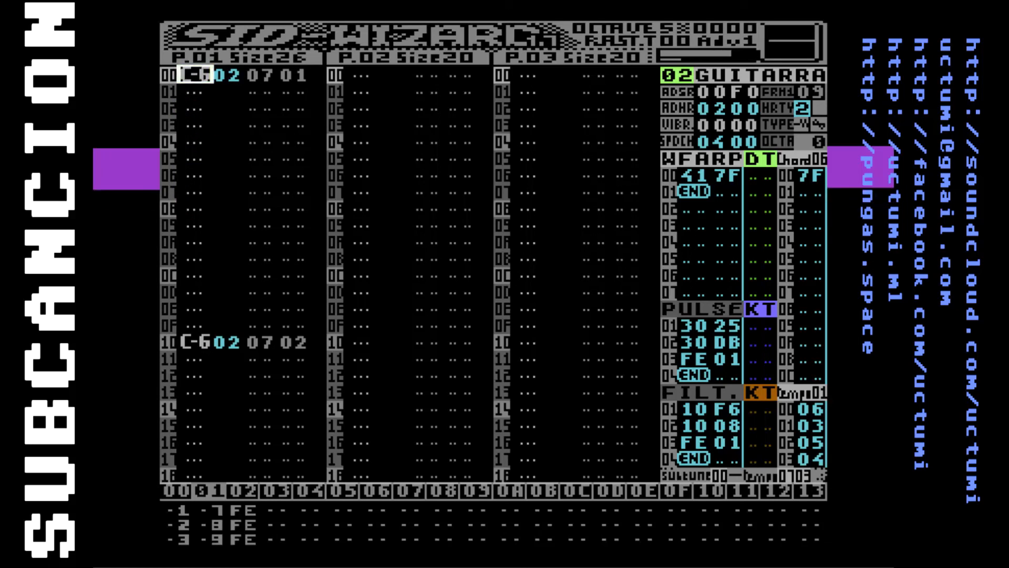
pyautogui.press('Down')
pyautogui.press('Down')
pyautogui.press('Down')
pyautogui.press('Up')
pyautogui.press('Up')
pyautogui.press('Up')
pyautogui.press('Down')
pyautogui.press('Down')
pyautogui.press('Down')
pyautogui.press('Down')
pyautogui.press('Up')
pyautogui.press('Up')
pyautogui.press('Up')
pyautogui.press('Up')
pyautogui.press('Down')
pyautogui.press('Down')
pyautogui.press('Down')
pyautogui.press('Down')
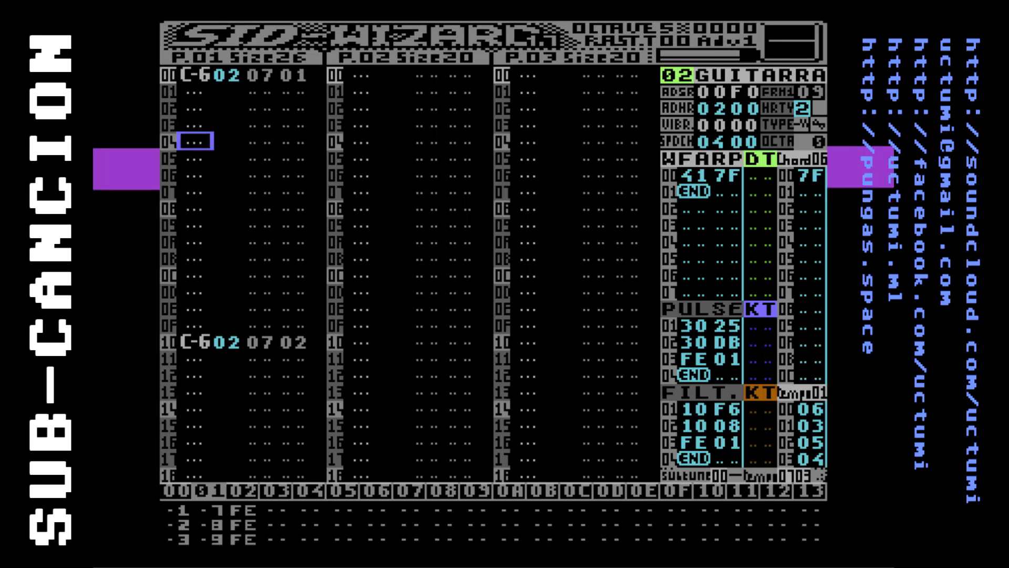
# Switch between subtune 01 and subtune 00 to compare their order lists, returning to subtune 00
pyautogui.hotkey('shift', '+')
pyautogui.press('F5')
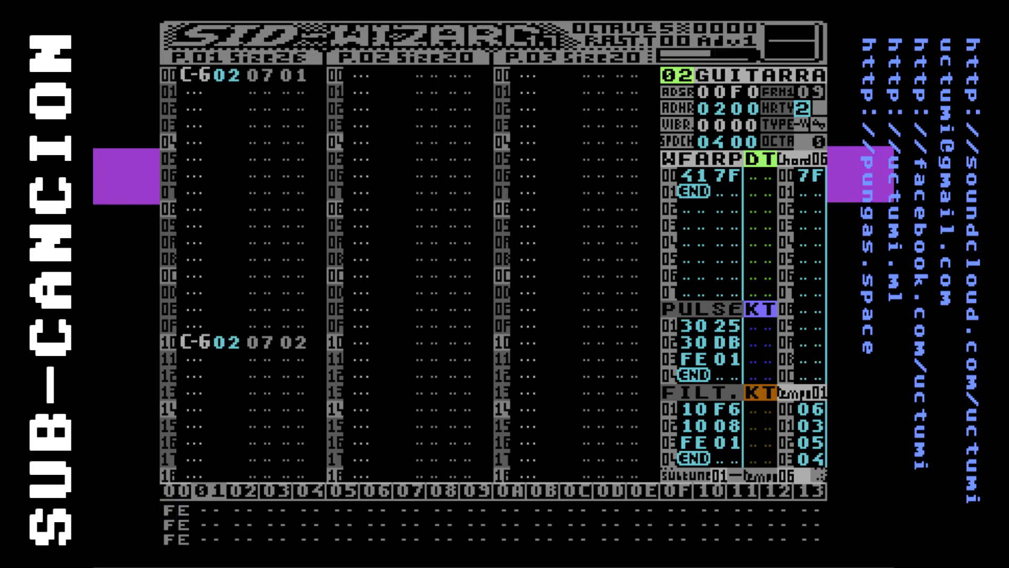
pyautogui.hotkey('shift', ',')
pyautogui.hotkey('shift', '.')
pyautogui.hotkey('shift', ',')
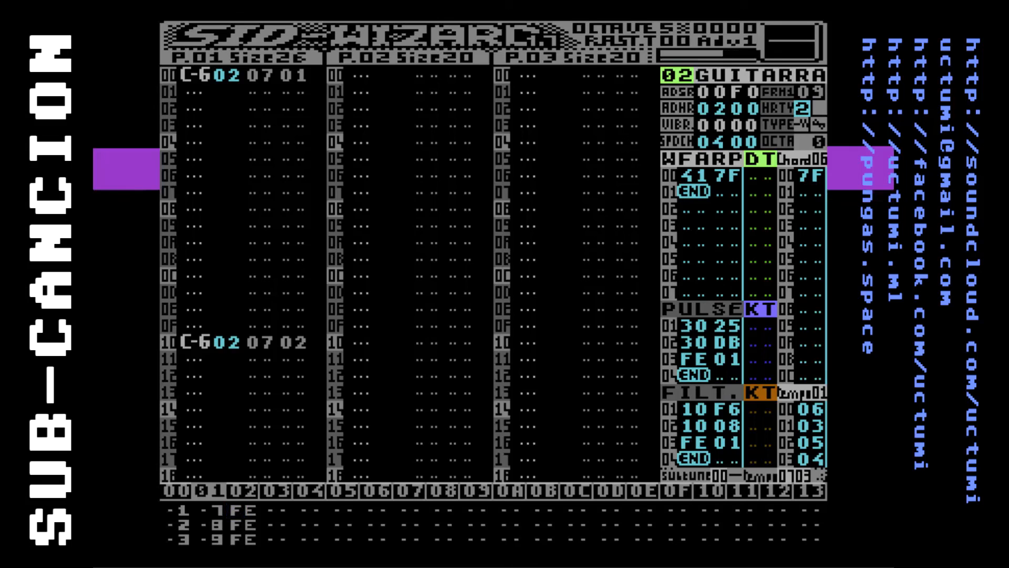
# Change the order-list end marker in column 02 to the loop command FF on all three tracks
pyautogui.press('Right')
pyautogui.press('Left')
pyautogui.press('Down')
pyautogui.press('Up')
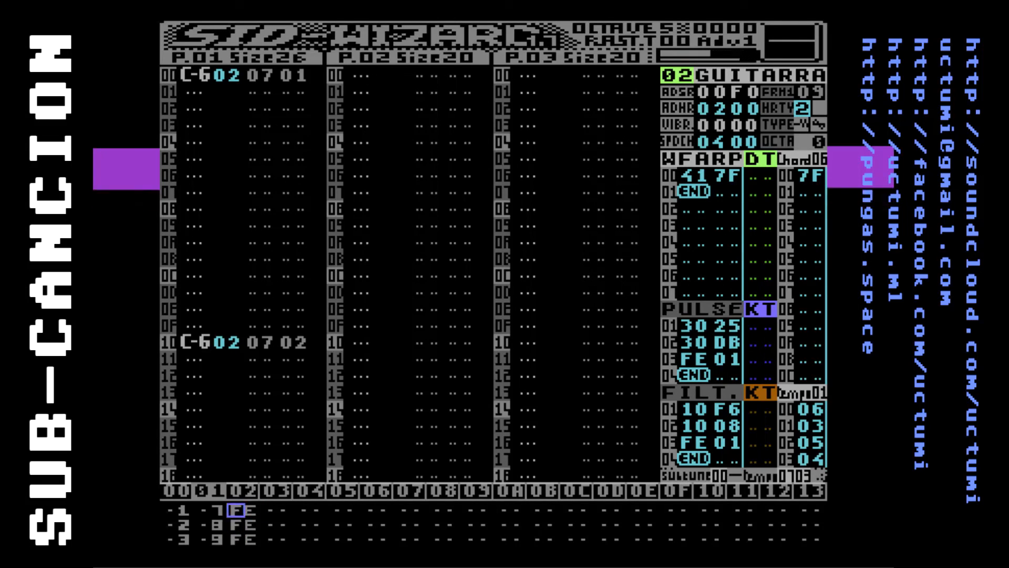
pyautogui.press('Right')
pyautogui.write('F')
pyautogui.press('Down')
pyautogui.press('Right')
pyautogui.write('F')
pyautogui.press('Down')
pyautogui.press('Right')
pyautogui.write('F')
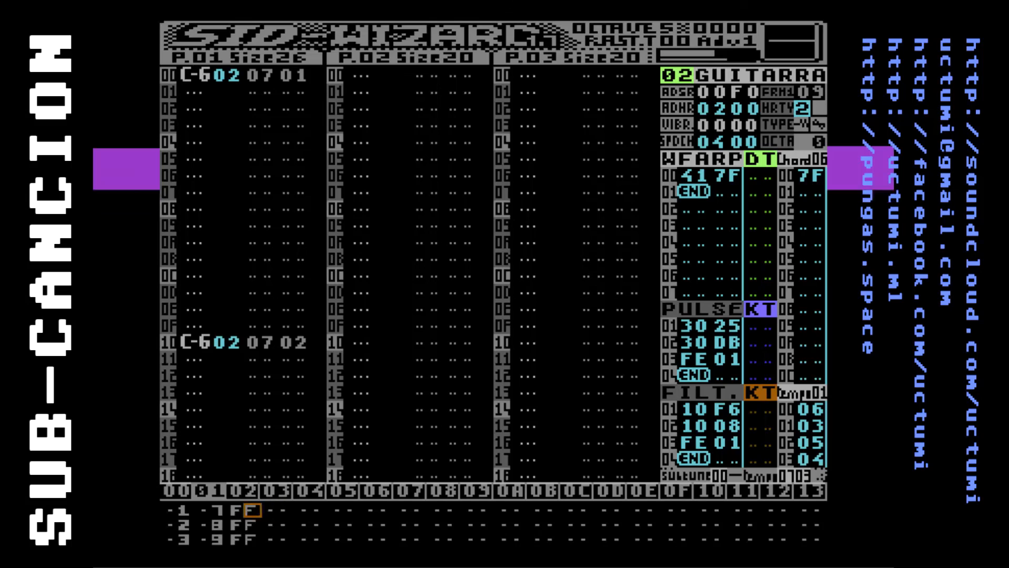
# Enter 1 as the second digit of order-list column 03 on all three tracks
pyautogui.press('Up')
pyautogui.press('Up')
pyautogui.press('Left')
pyautogui.press('Left')
pyautogui.press('Left')
pyautogui.press('Left')
pyautogui.press('Left')
pyautogui.press('Left')
pyautogui.press('Right')
pyautogui.press('Right')
pyautogui.press('Right')
pyautogui.press('Right')
pyautogui.press('Right')
pyautogui.press('Right')
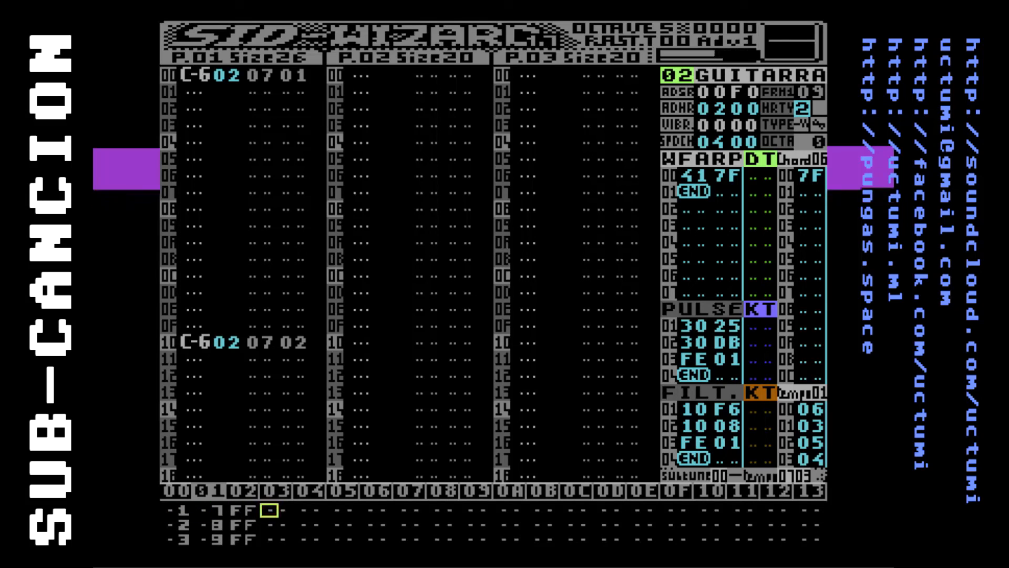
pyautogui.press('Right')
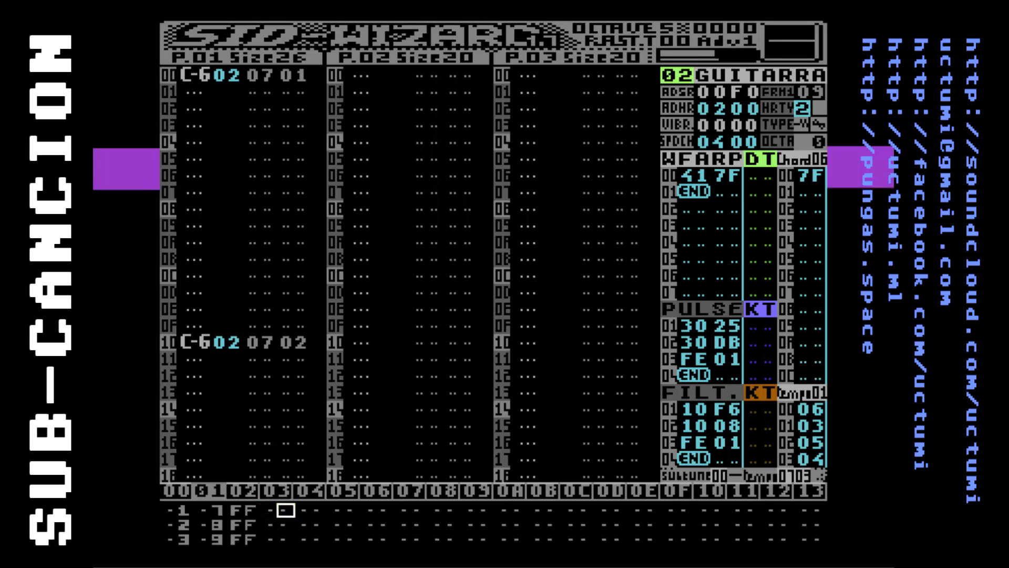
pyautogui.write('111')
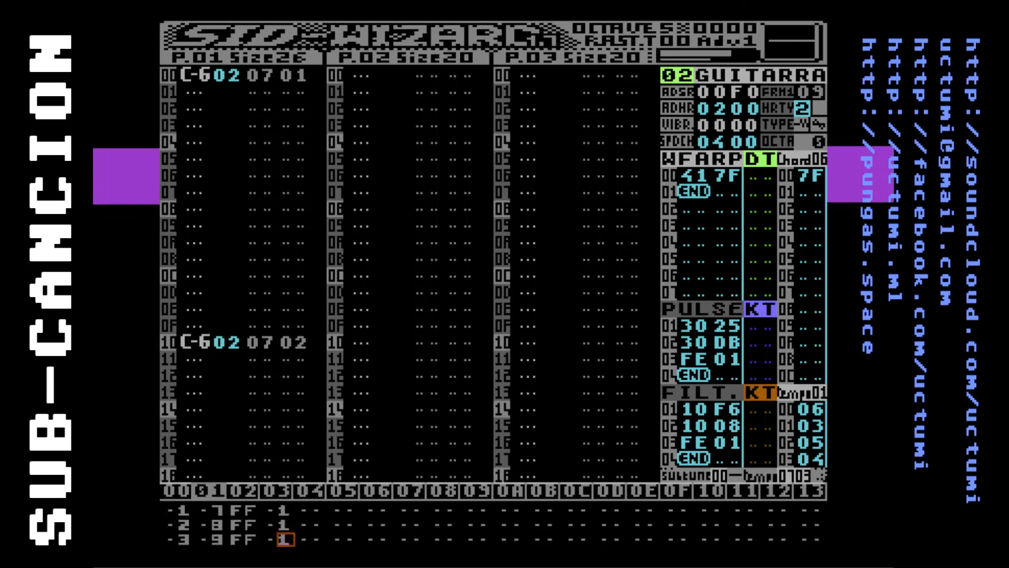
# Complete the value after the FF command as 81 in column 03 of all three order-list tracks
pyautogui.press('Left')
pyautogui.press('Left')
pyautogui.press('Left')
pyautogui.press('Left')
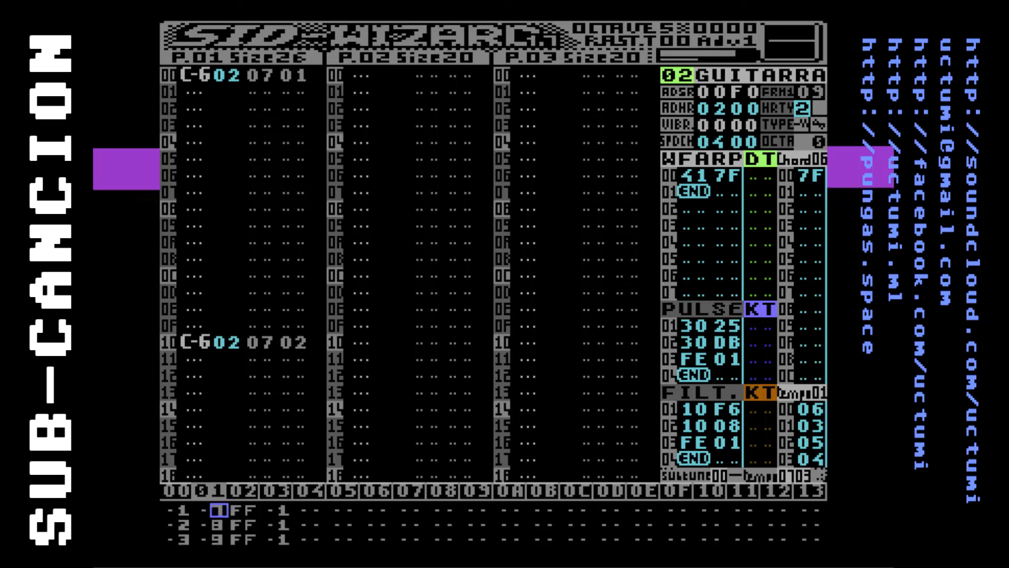
pyautogui.press('Right')
pyautogui.press('Right')
pyautogui.press('Right')
pyautogui.press('Left')
pyautogui.press('Left')
pyautogui.press('Left')
pyautogui.press('Left')
pyautogui.press('Right')
pyautogui.press('Right')
pyautogui.press('Right')
pyautogui.press('Right')
pyautogui.press('Left')
pyautogui.press('Right')
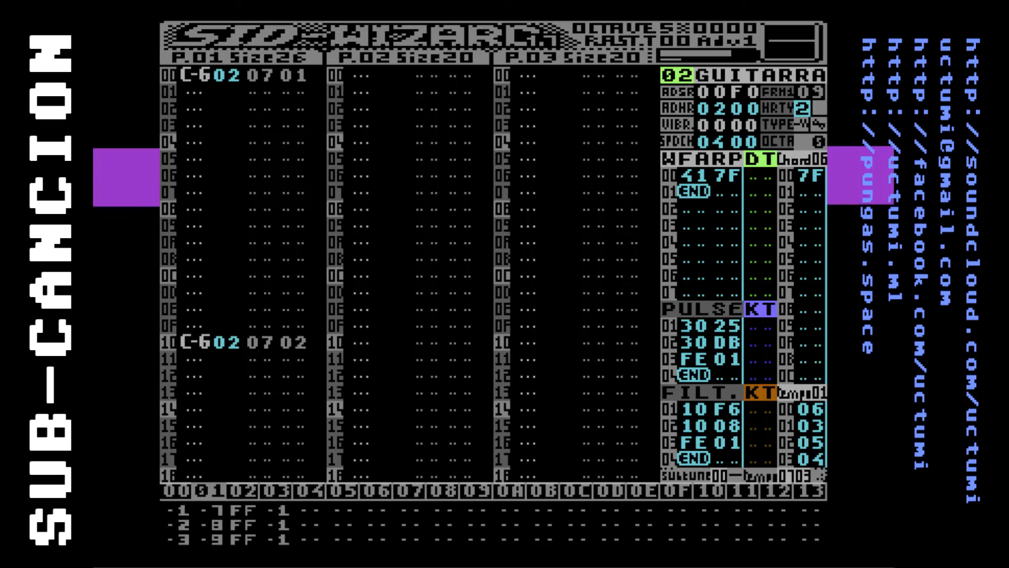
pyautogui.write('8')
pyautogui.press('Down')
pyautogui.press('Left')
pyautogui.write('8')
pyautogui.press('Down')
pyautogui.press('Left')
pyautogui.write('8')
pyautogui.press('Up')
pyautogui.press('Up')
pyautogui.press('Left')
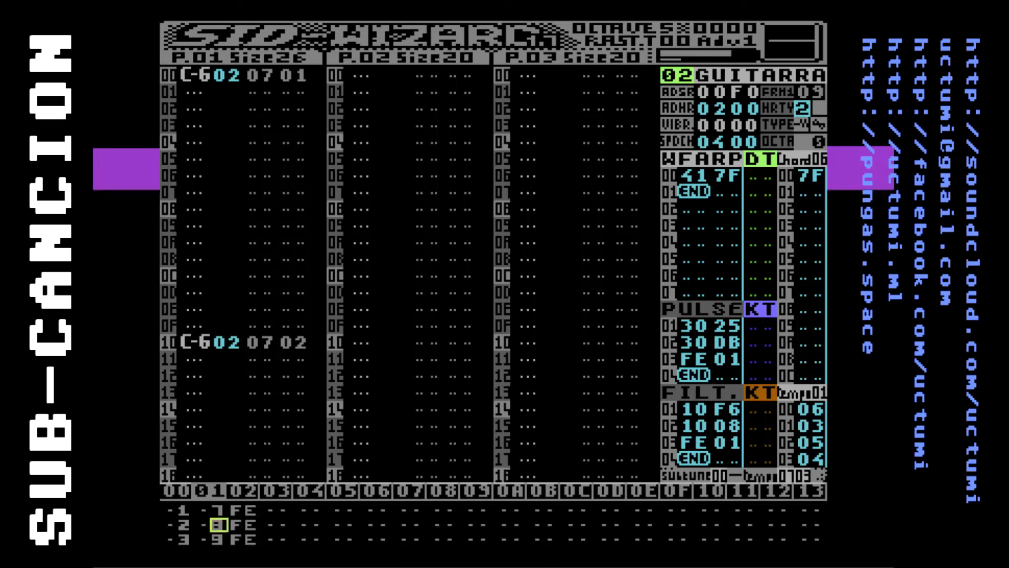
pyautogui.press('Up')
pyautogui.press('Left')
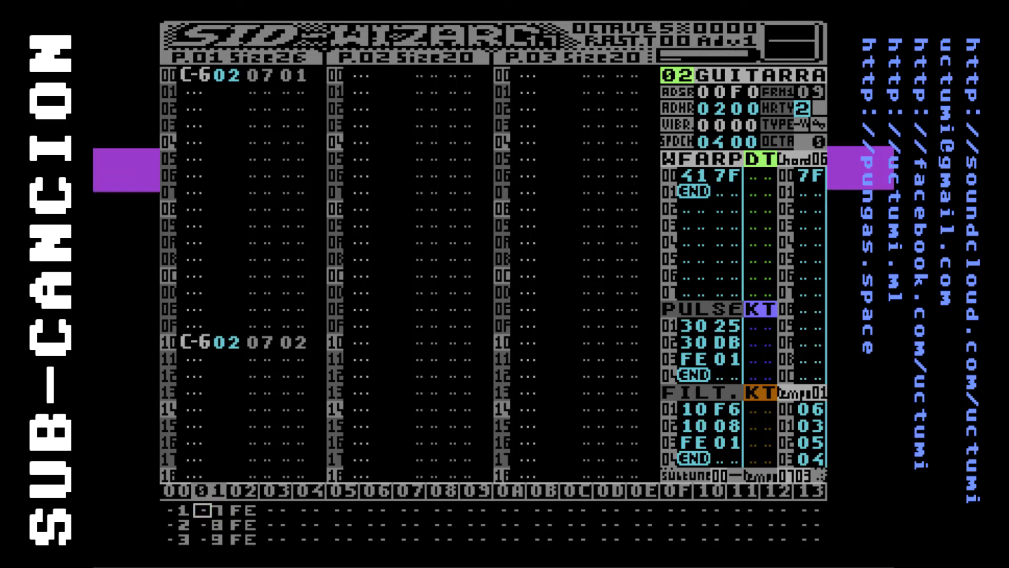